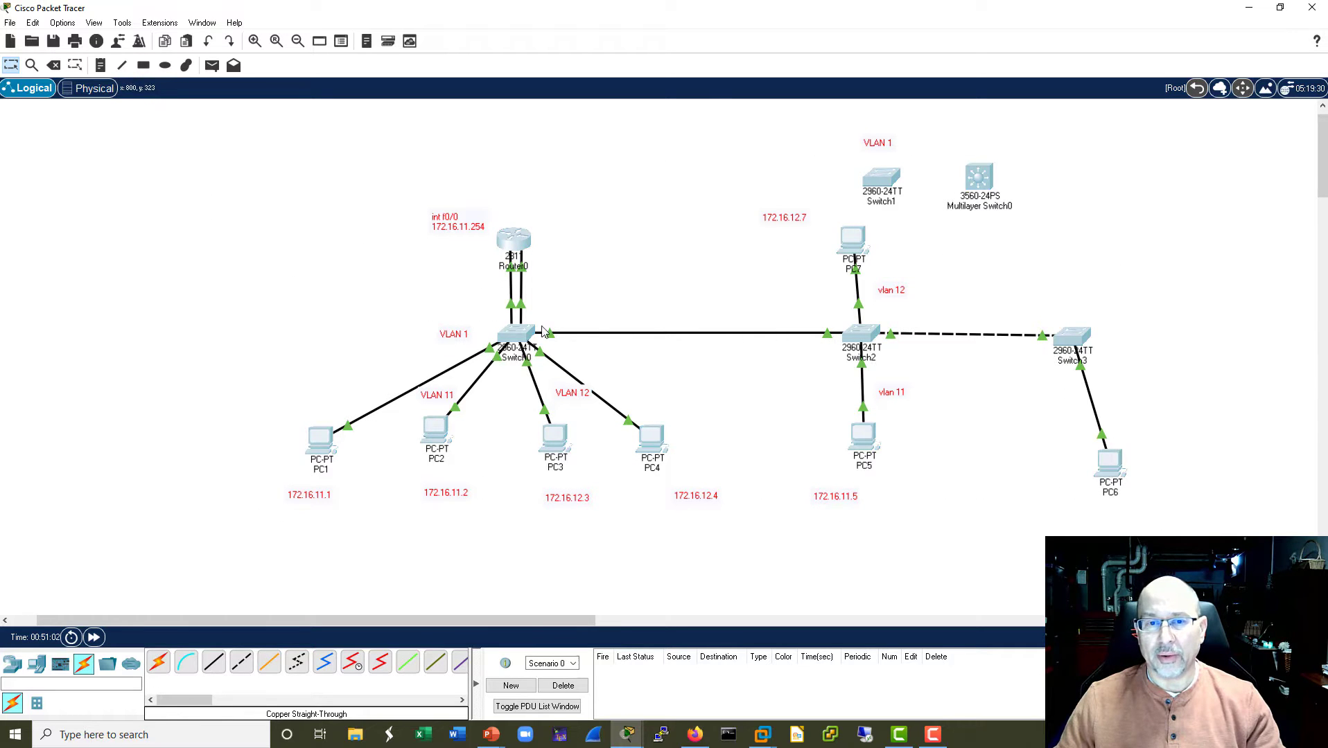
Step: Shift the whole network topology to the left on the workspace and switch to Simulation mode
drag(228, 126, 1255, 547)
drag(862, 334, 666, 331)
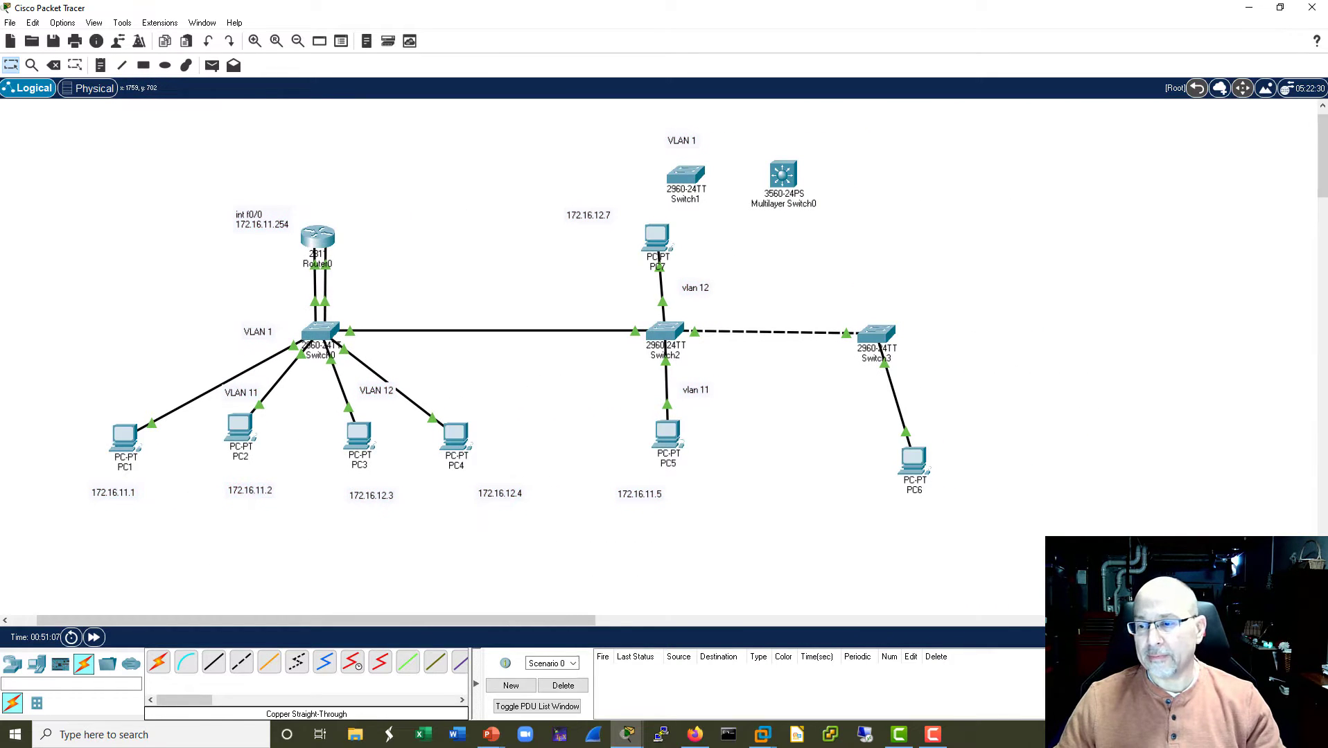
key(shift+s)
drag(658, 241, 670, 242)
click(670, 241)
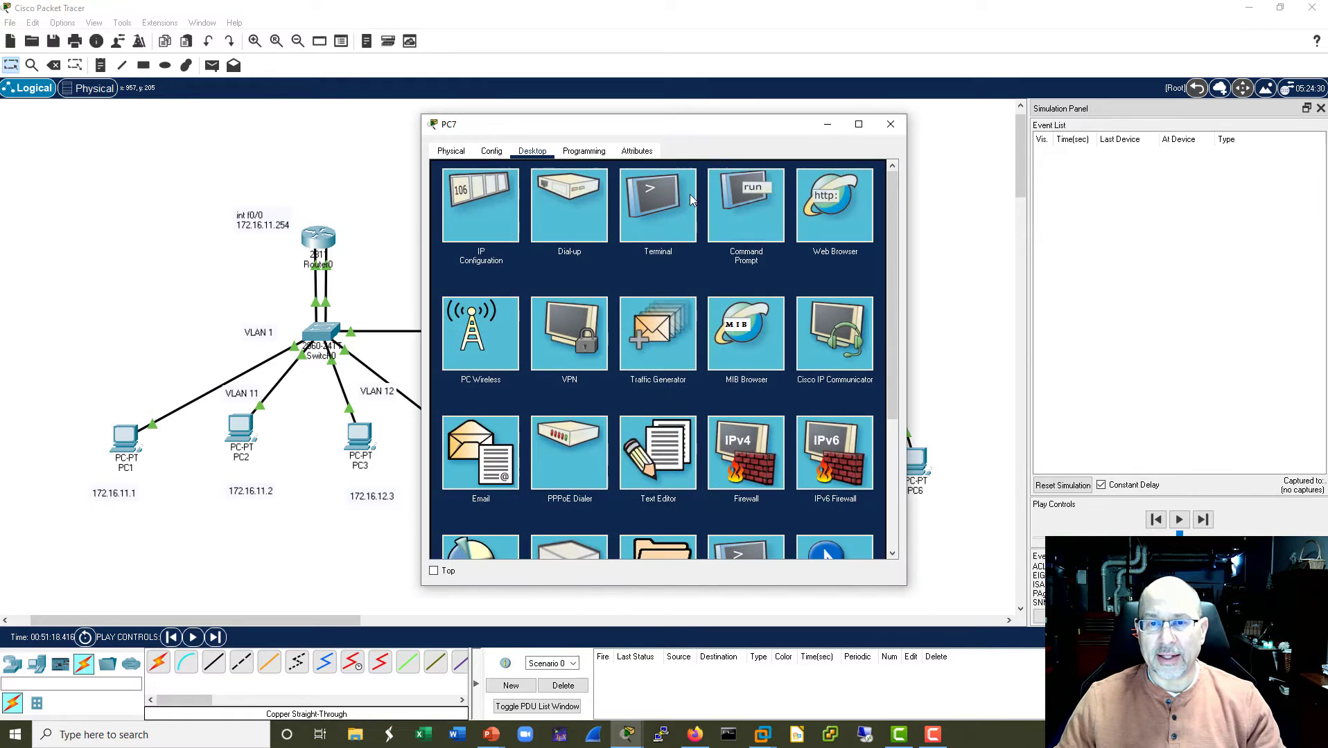
click(743, 186)
drag(716, 130, 560, 133)
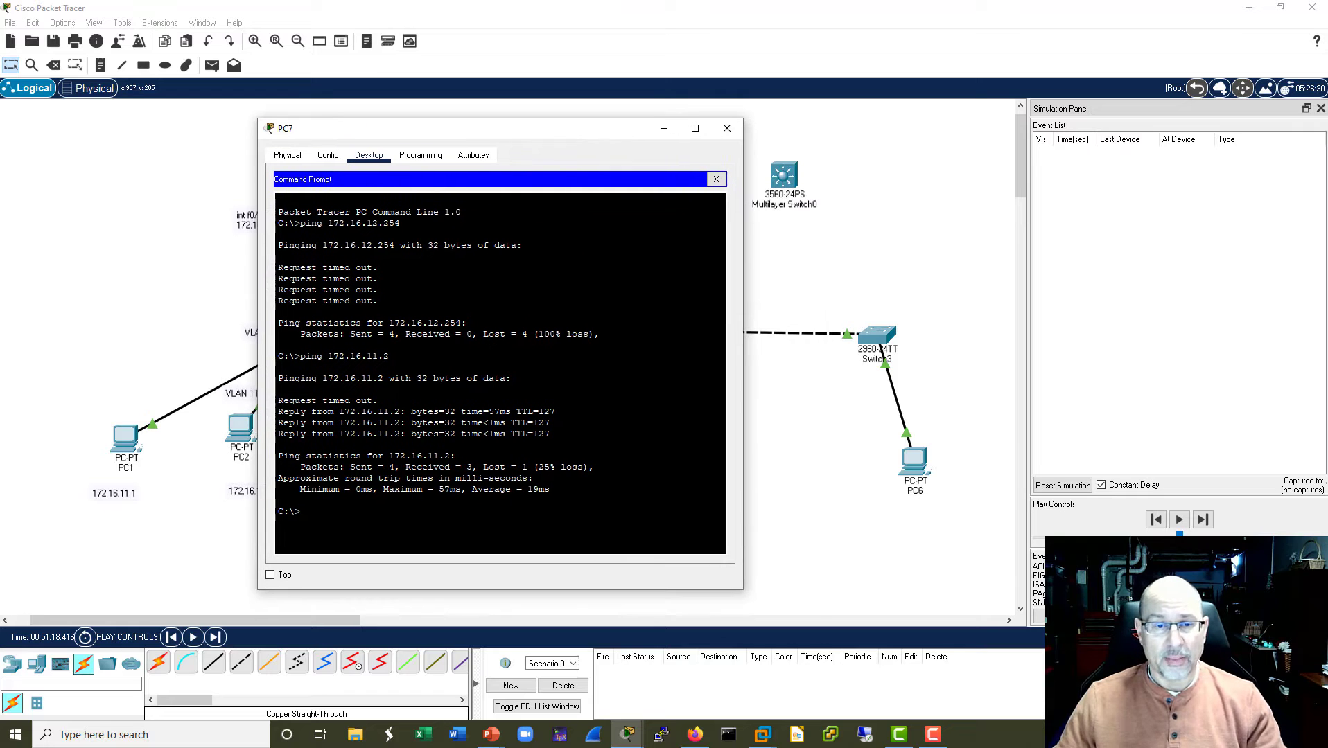
key(Up)
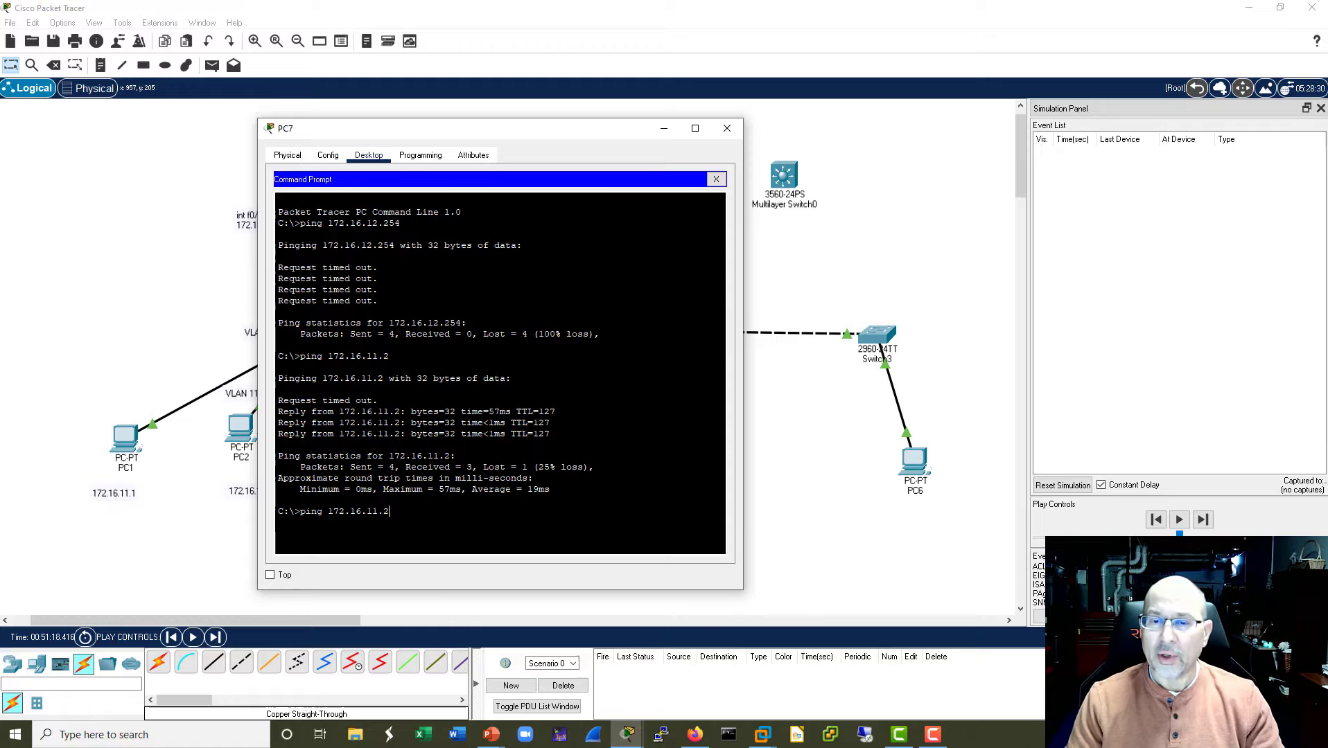
click(727, 129)
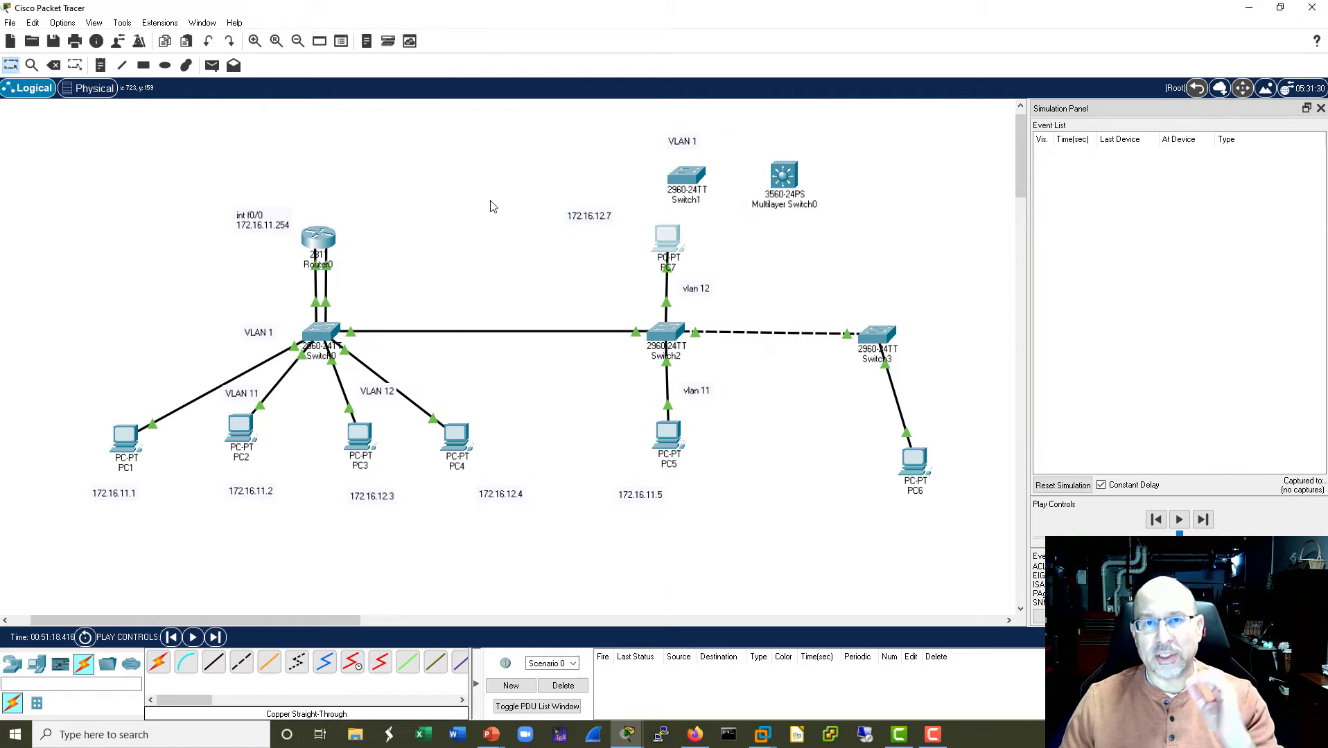
Step: Display the ARP table of PC5 with arp -a in its command prompt, and close the PC5 window
drag(669, 444, 679, 457)
click(679, 457)
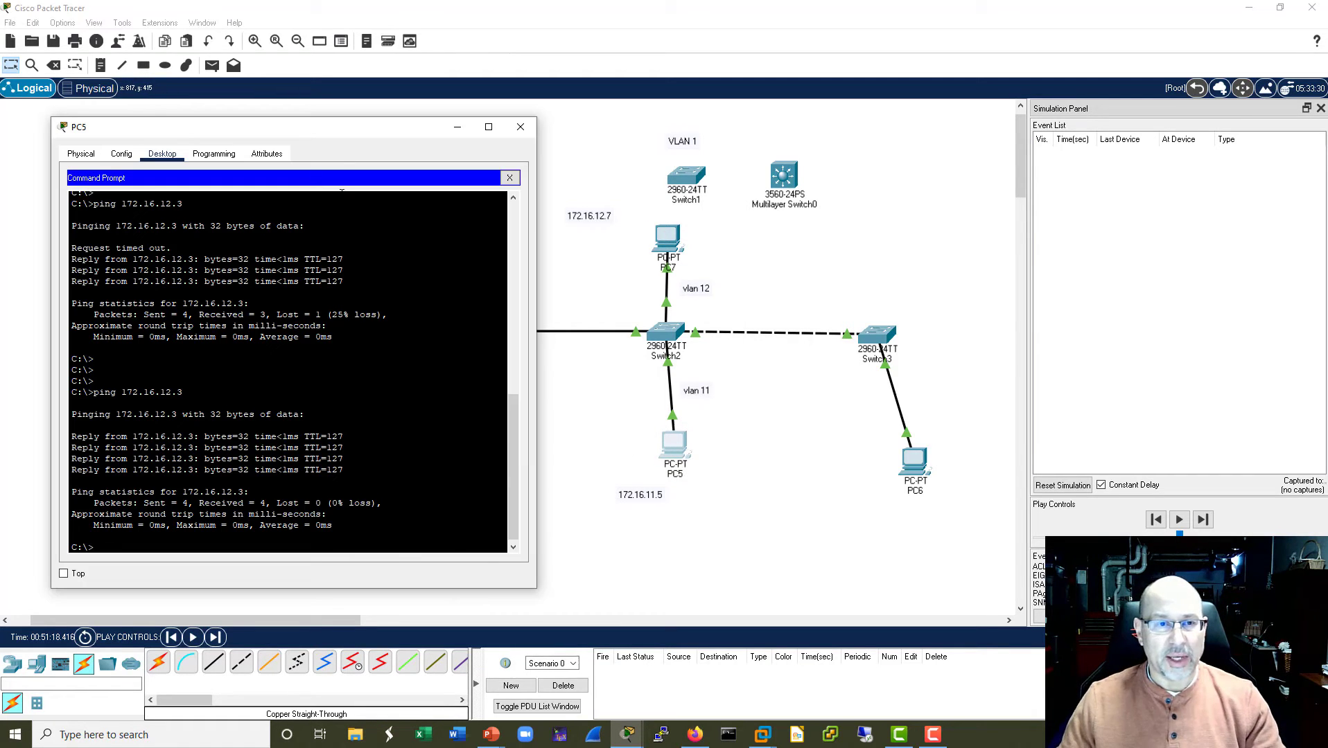
drag(346, 128, 356, 105)
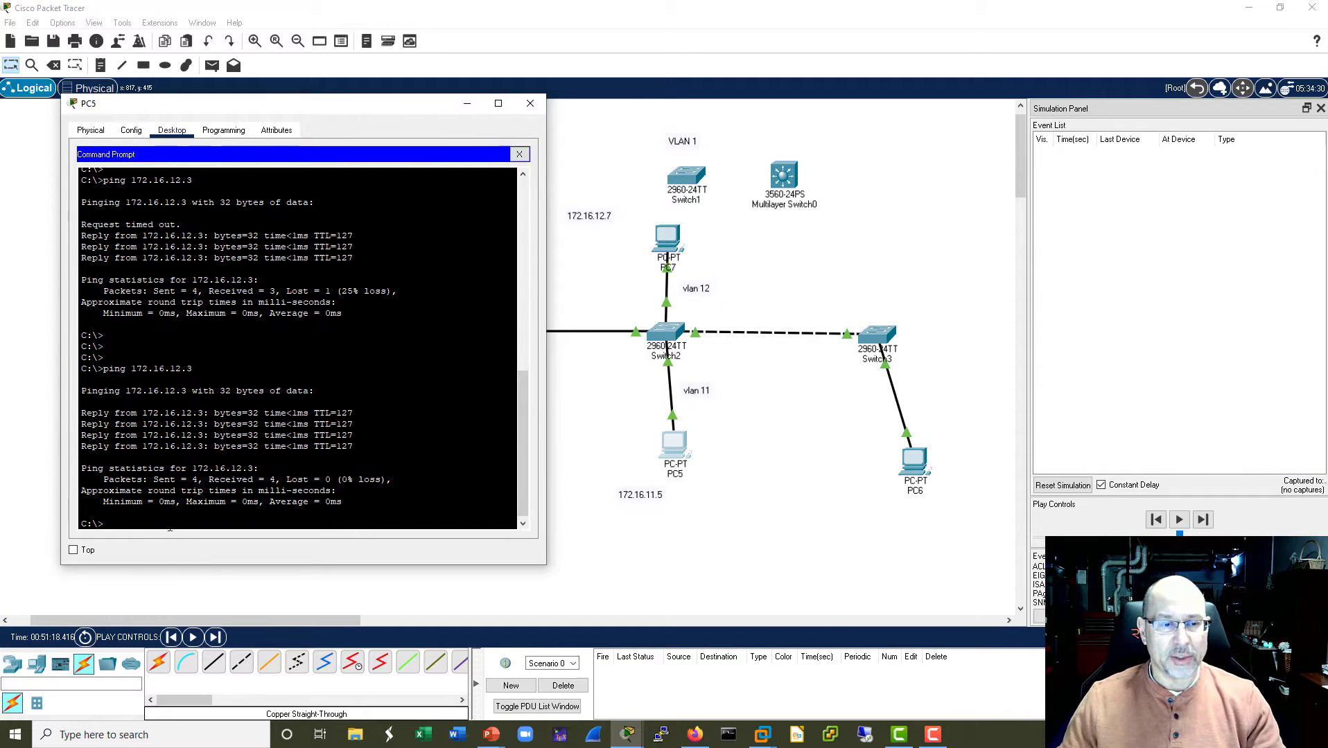
text(arp )
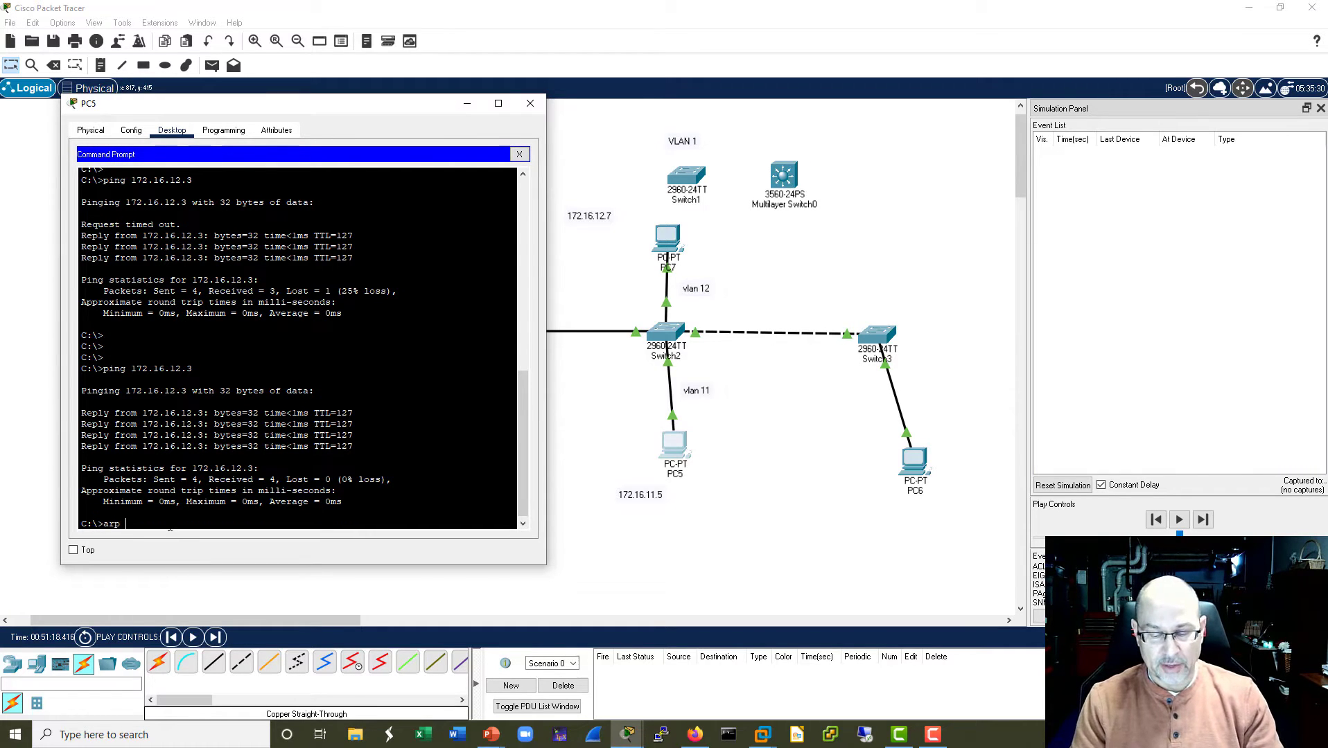
text(-a)
key(Return)
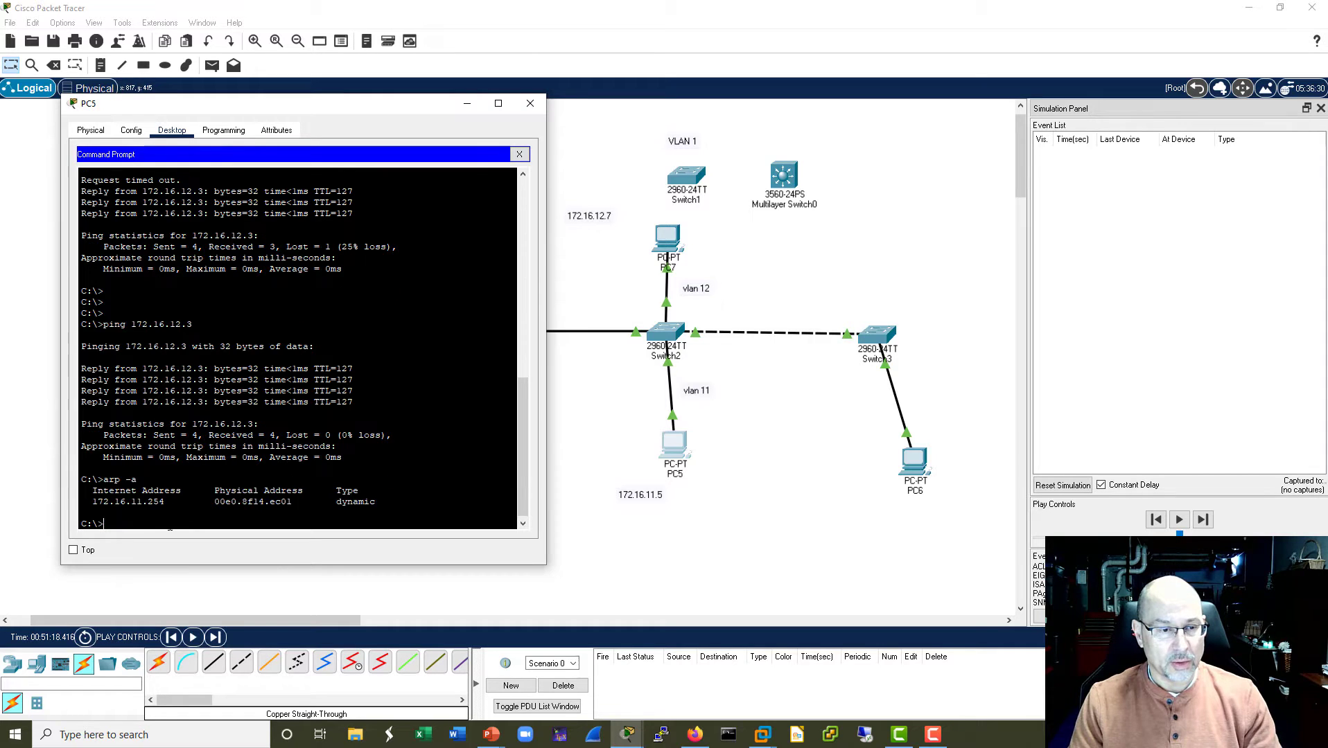
key(Return)
key(Return)
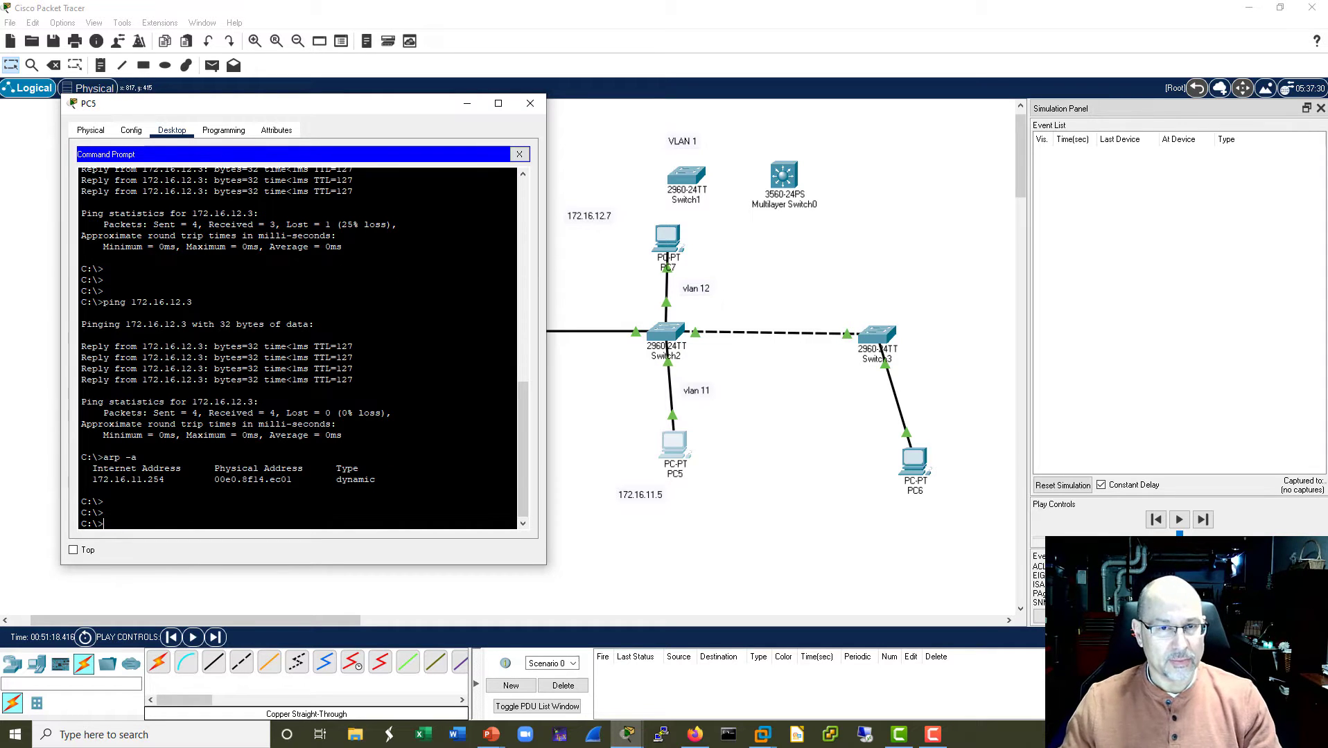
click(530, 104)
Step: Display the ARP table of PC7 with arp -a, discarding the unsent ping command, and close the PC7 window
click(658, 224)
click(743, 200)
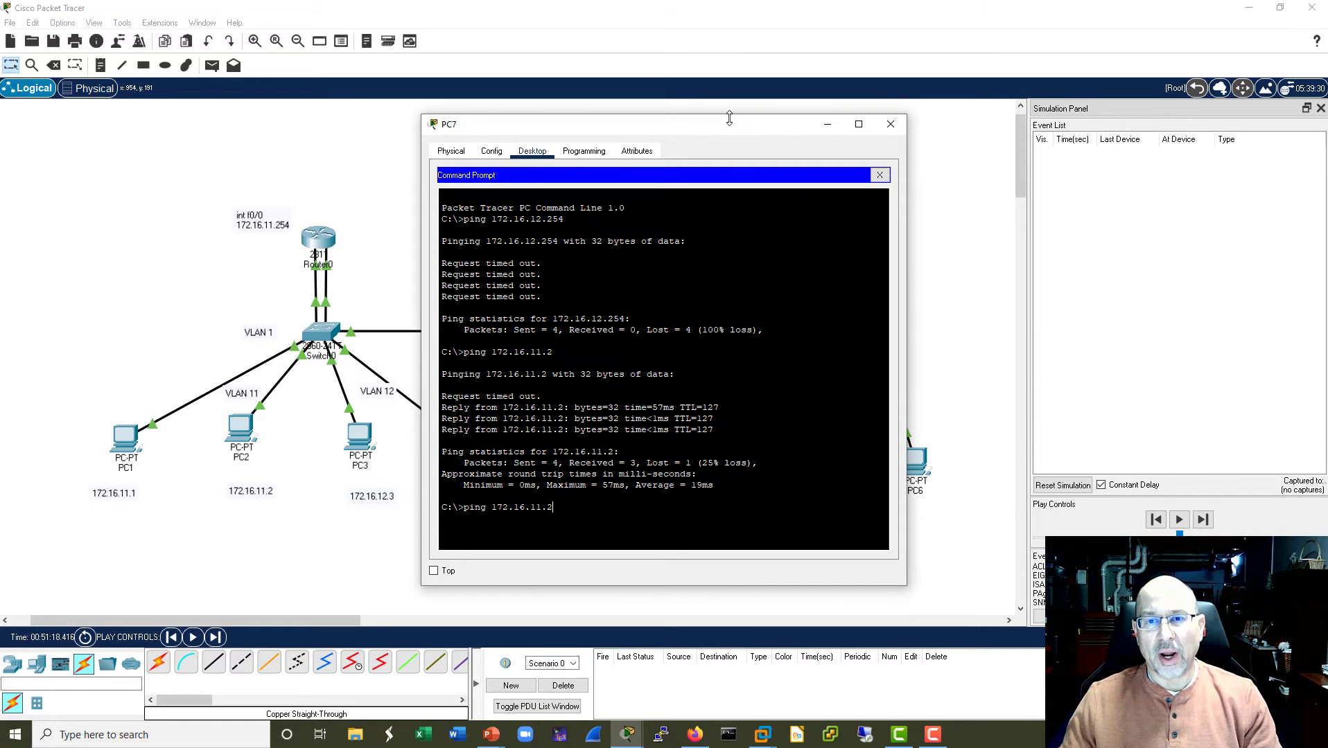
drag(657, 126, 381, 106)
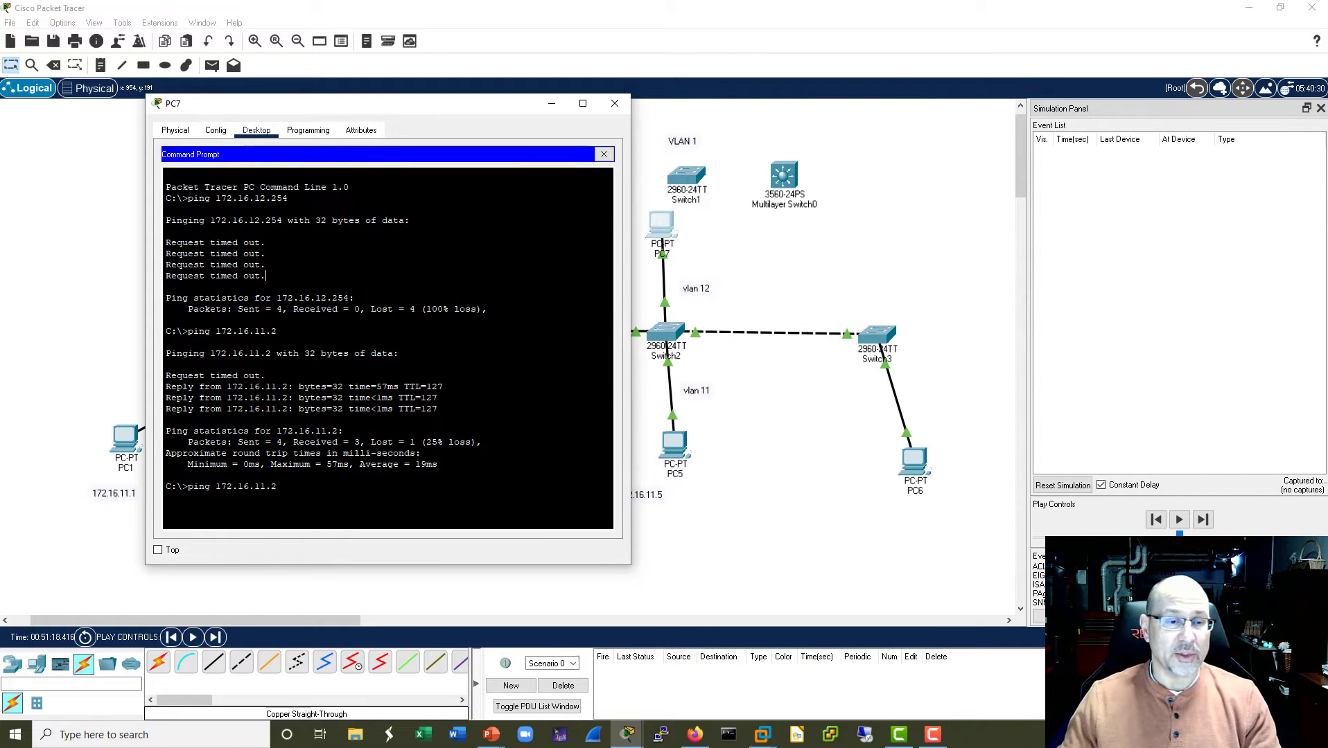
key(Down)
text(arp -a)
key(Return)
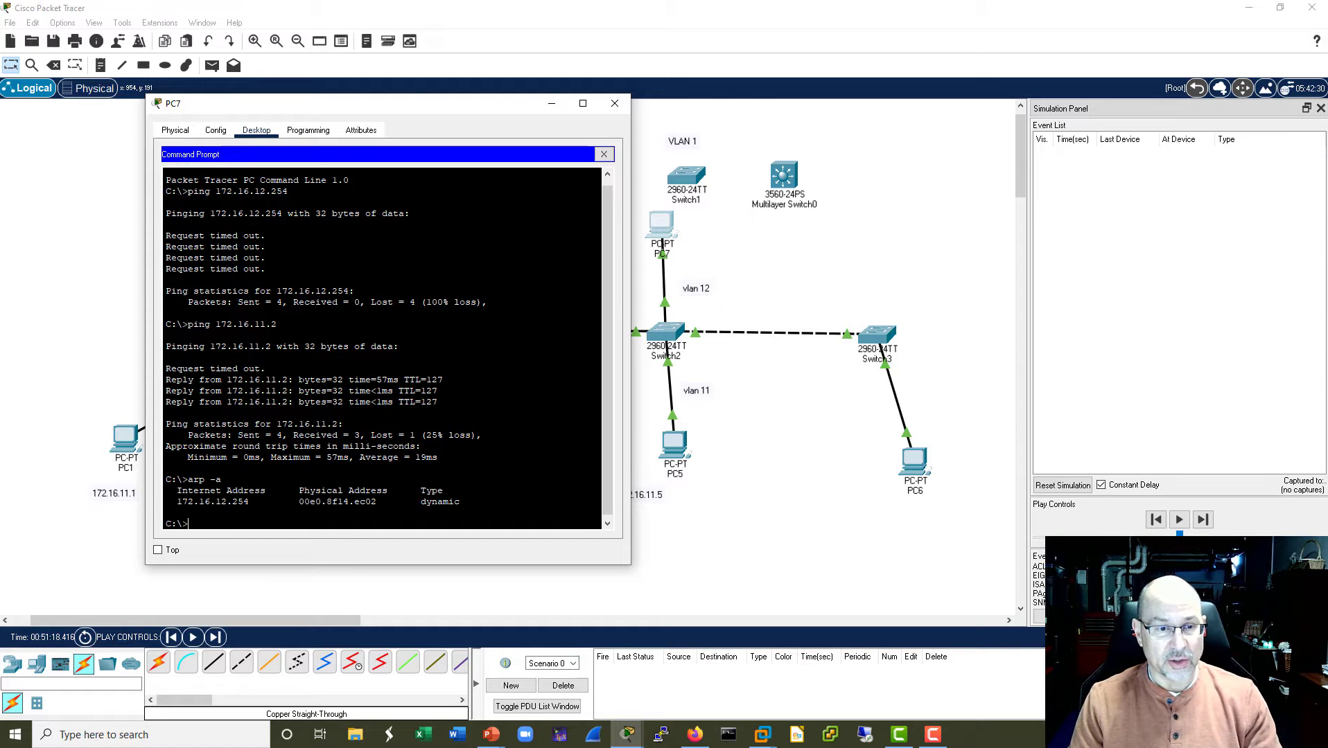
key(Return)
key(Return)
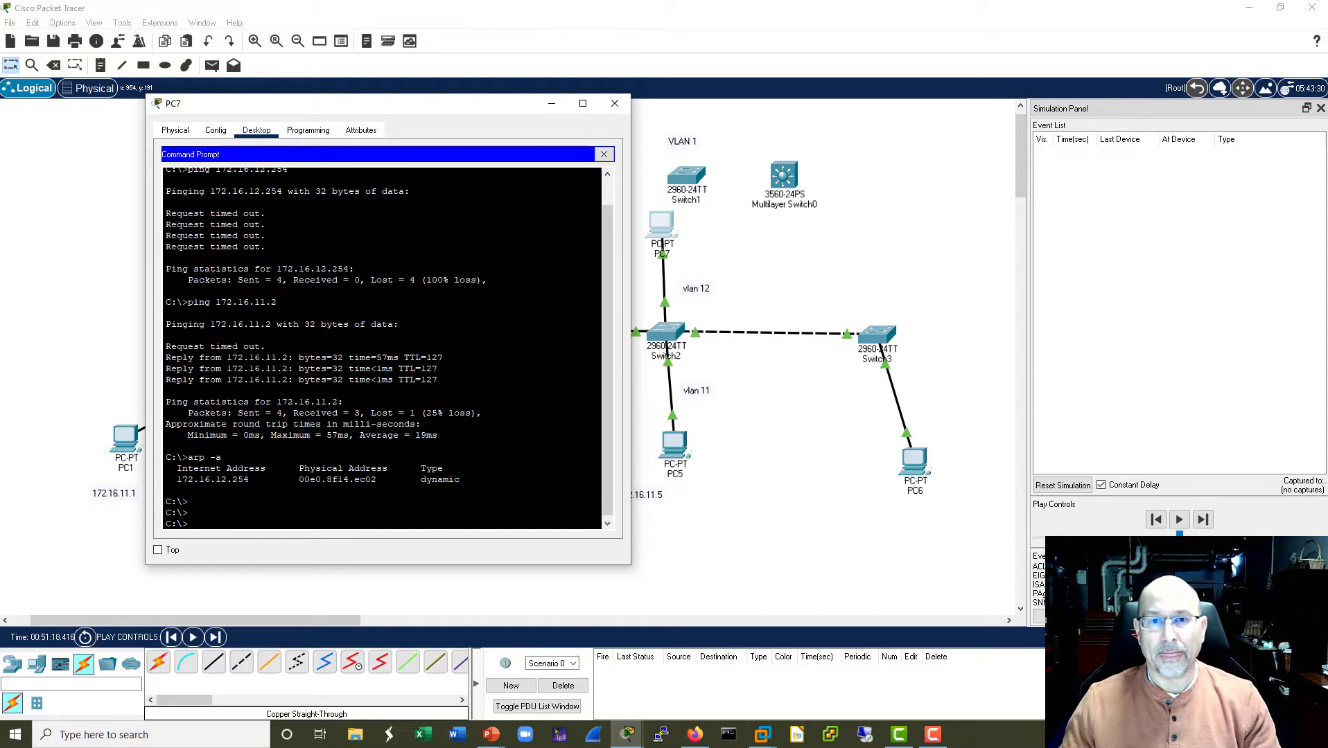
click(615, 103)
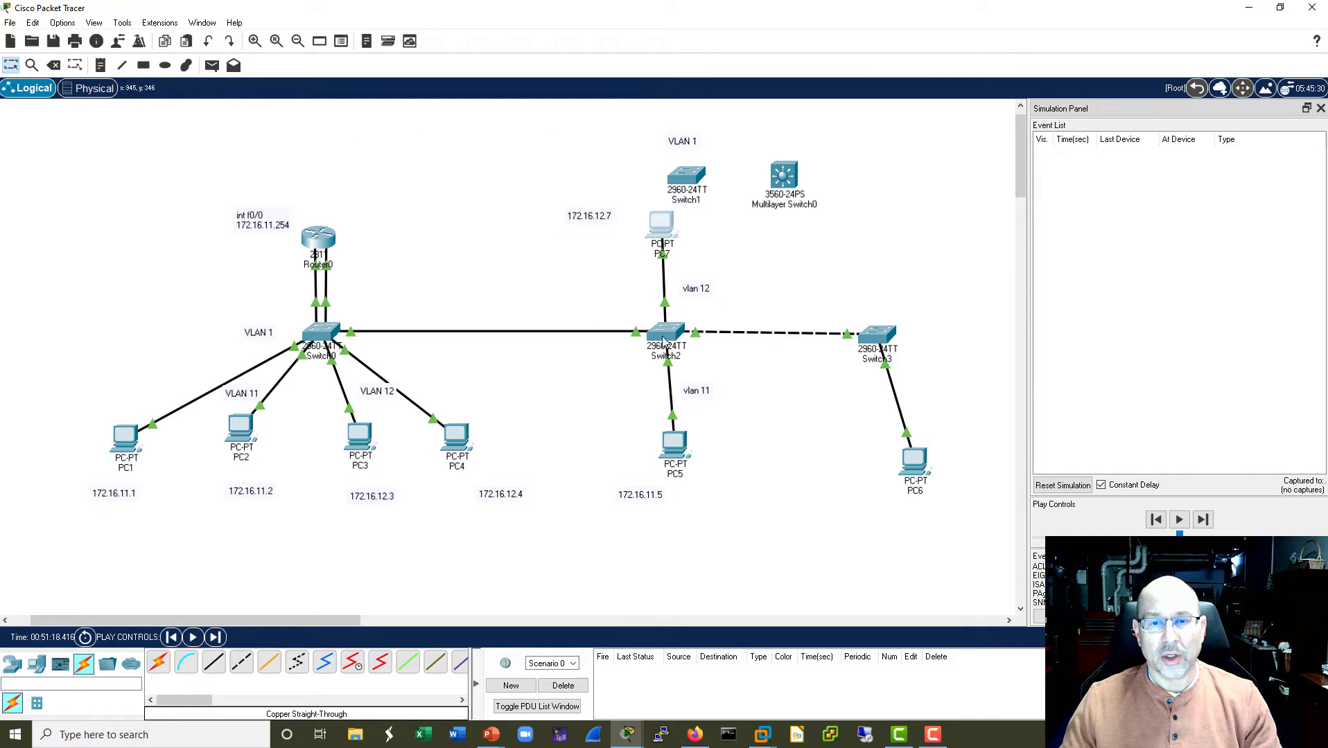
Step: Unplug PC7's cable at the Switch2 end and reconnect it to Switch2's FastEthernet0/7 port
drag(667, 309, 616, 298)
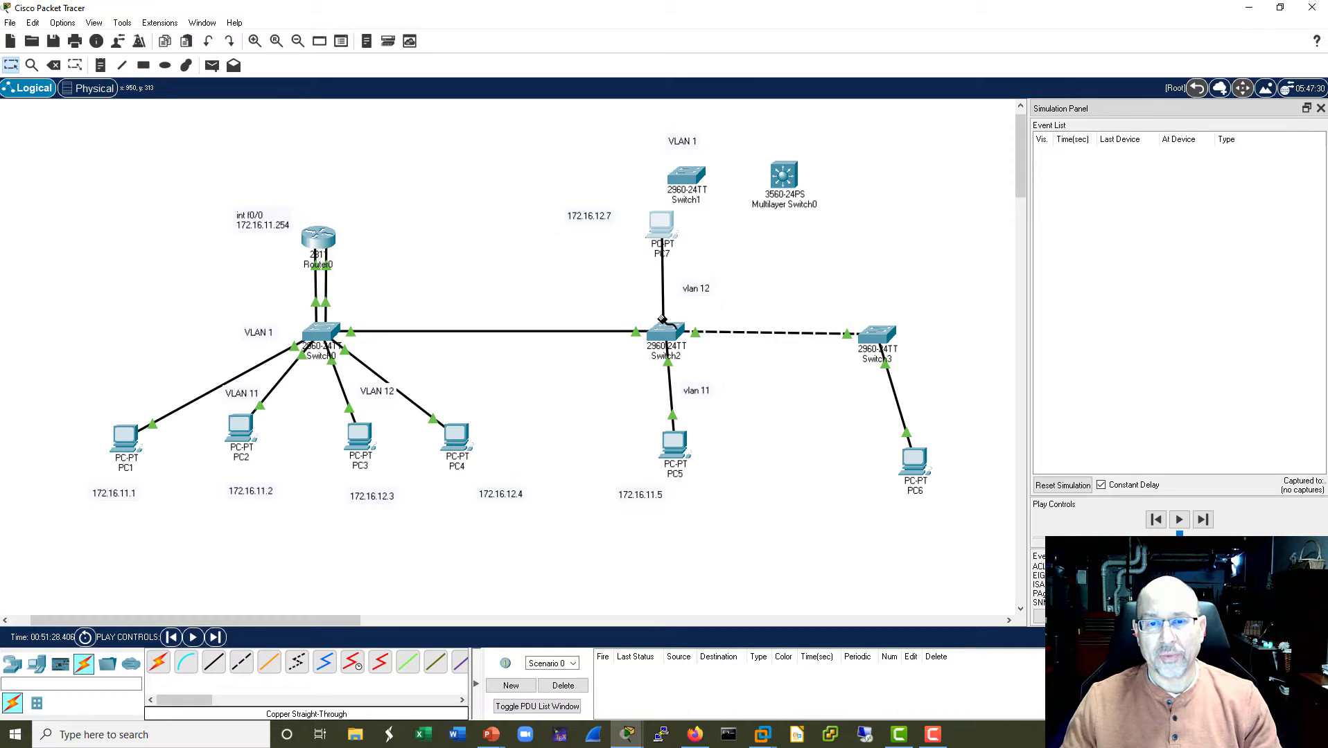
click(676, 336)
click(710, 430)
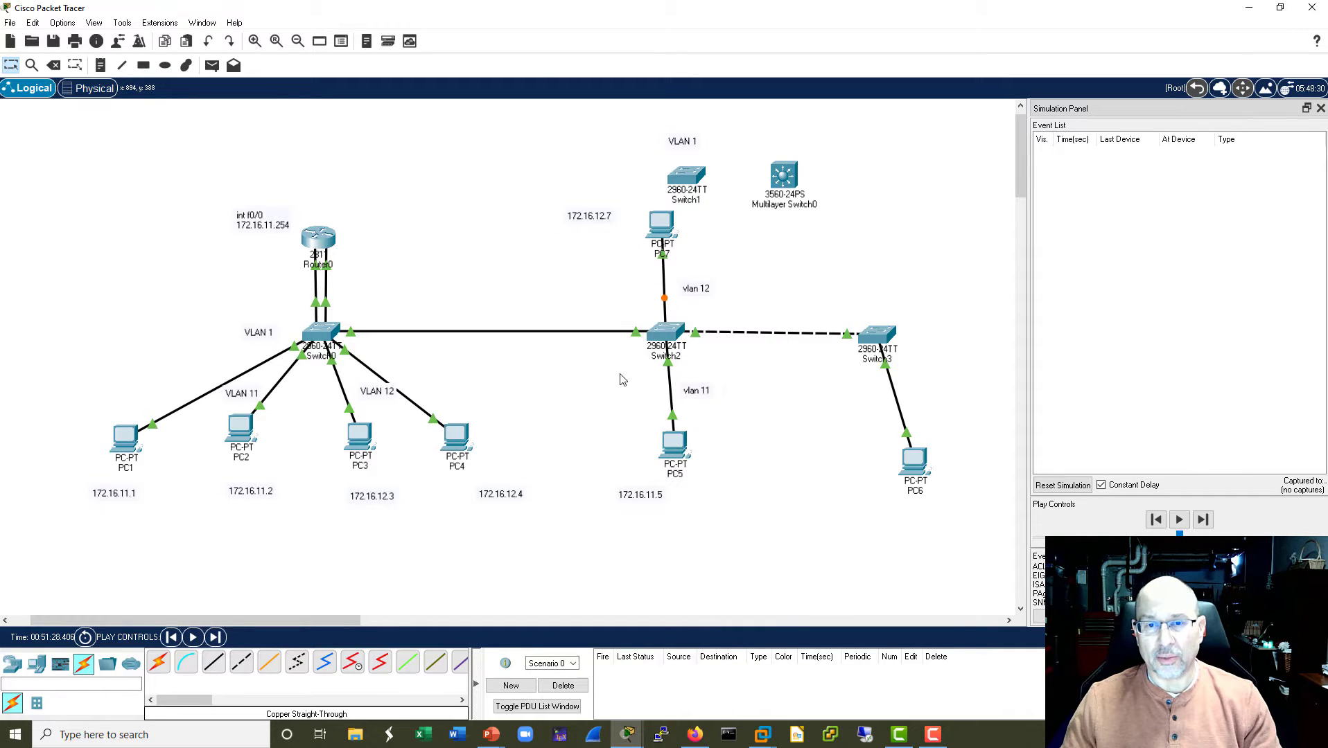
Step: Run arp -a again in PC7's command prompt to check its ARP table after the cable reconnection
click(662, 228)
click(745, 202)
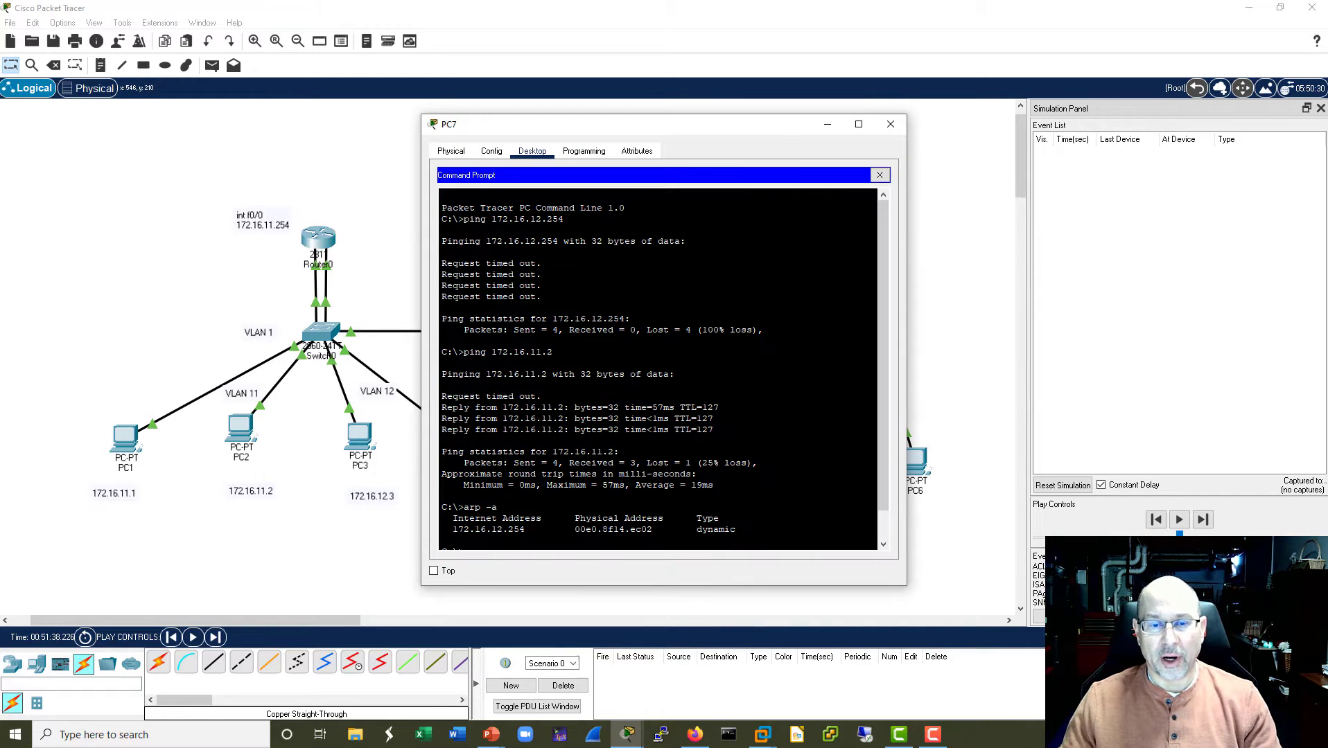
key(Return)
key(Return)
key(Up)
key(Return)
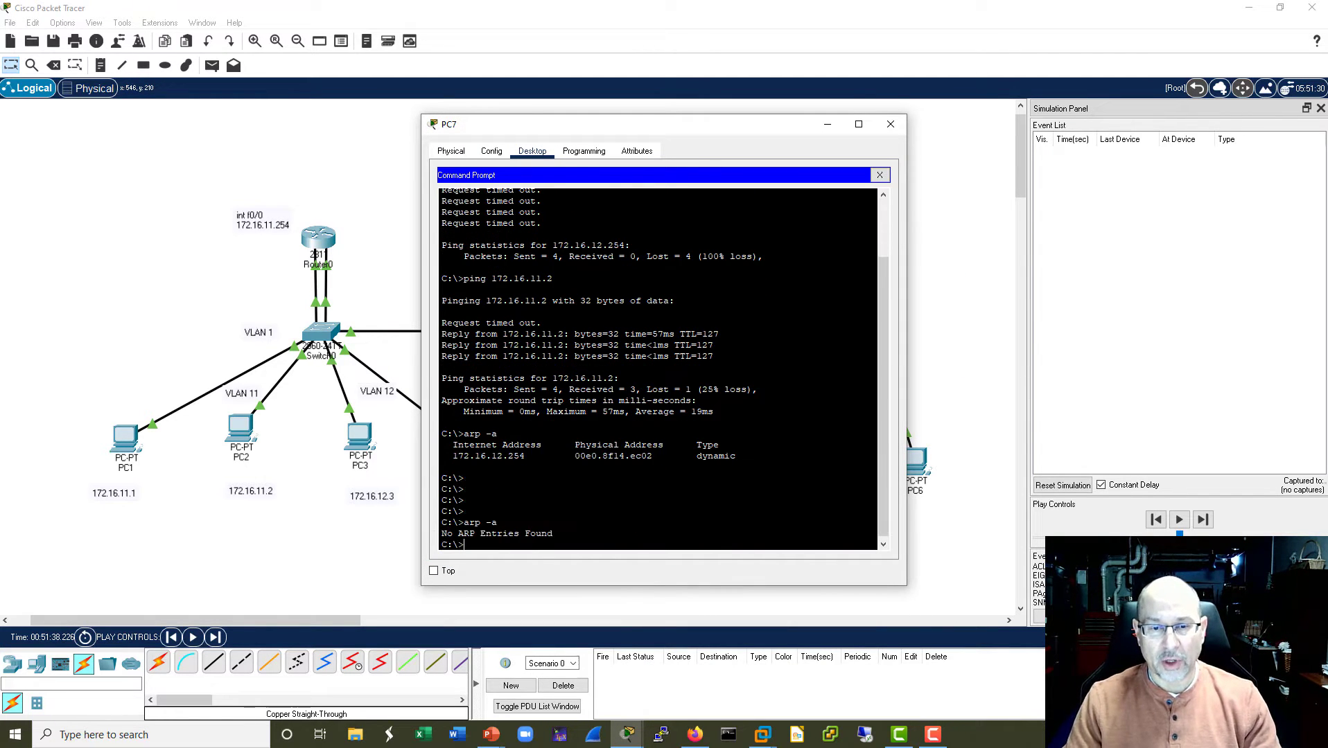
key(Return)
key(Return)
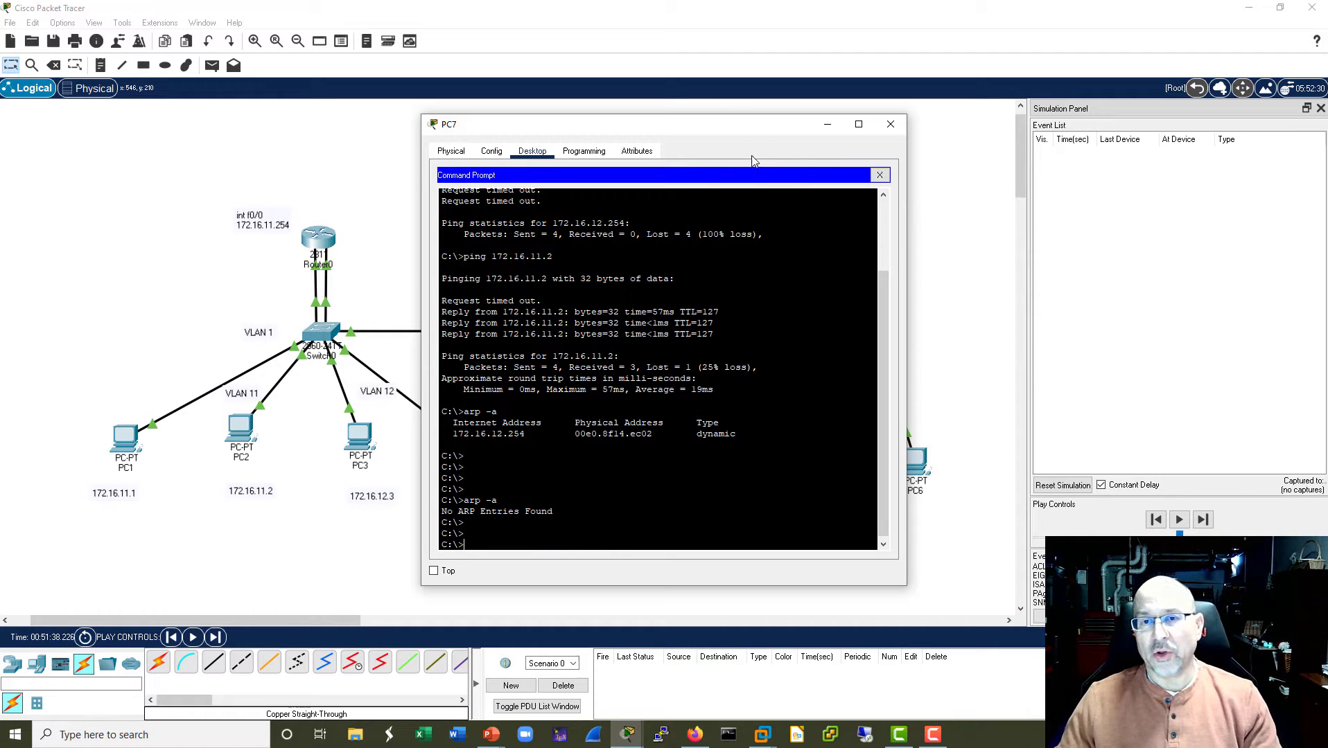
drag(738, 132, 308, 134)
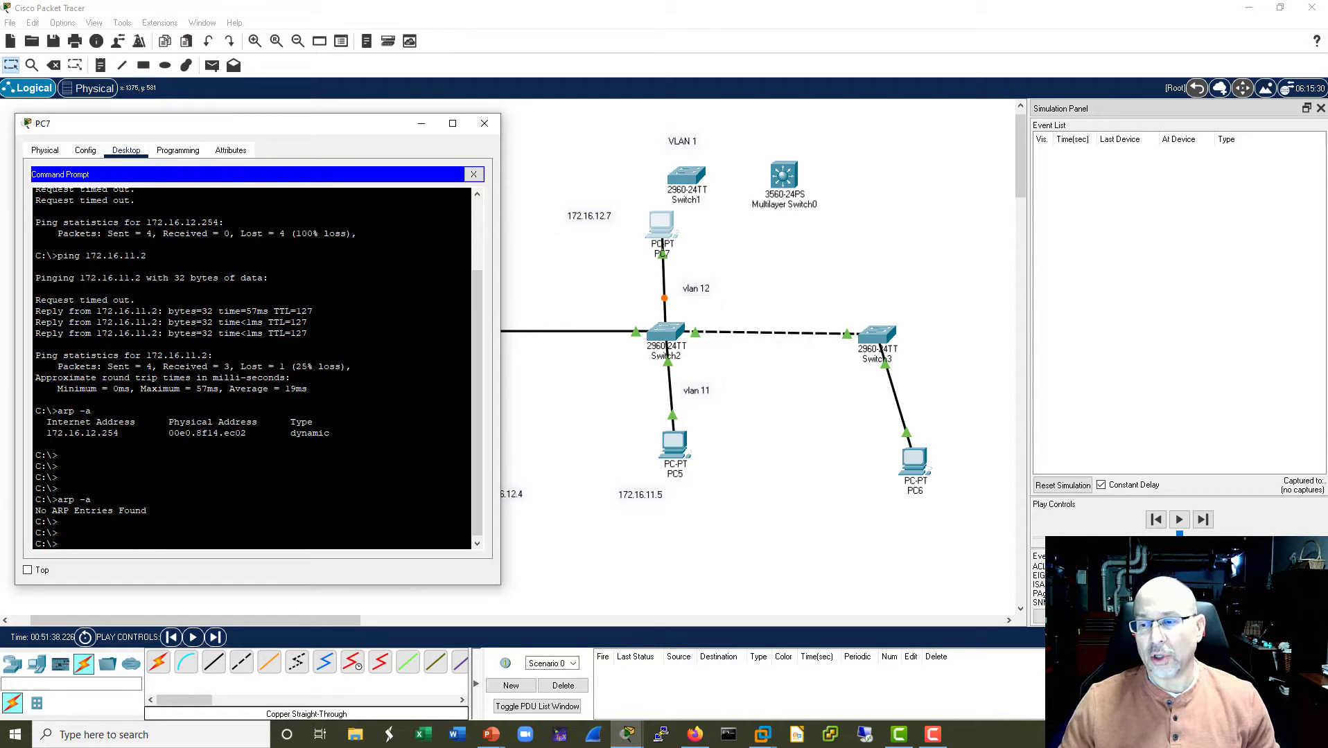
Step: Return to Realtime mode and run sh spanning-tree in Switch2's CLI, quitting the old paged output first
click(1241, 638)
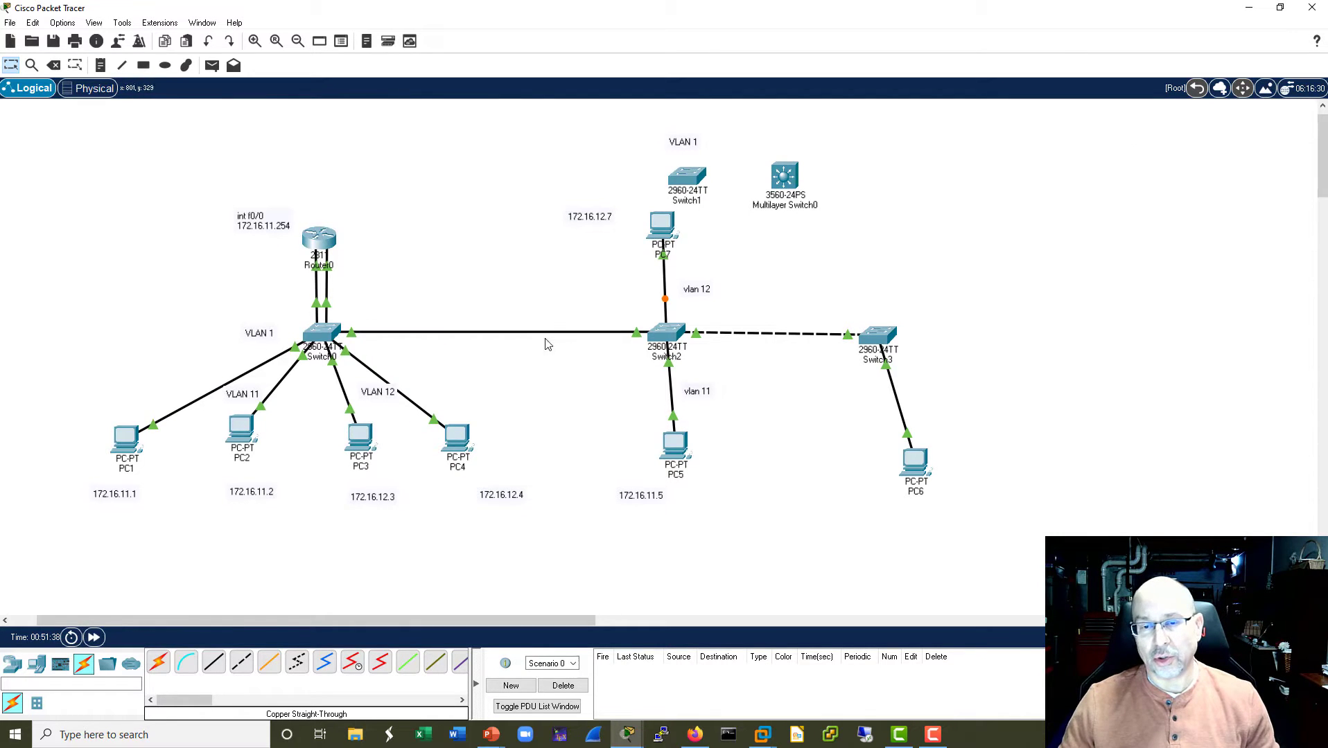
click(673, 337)
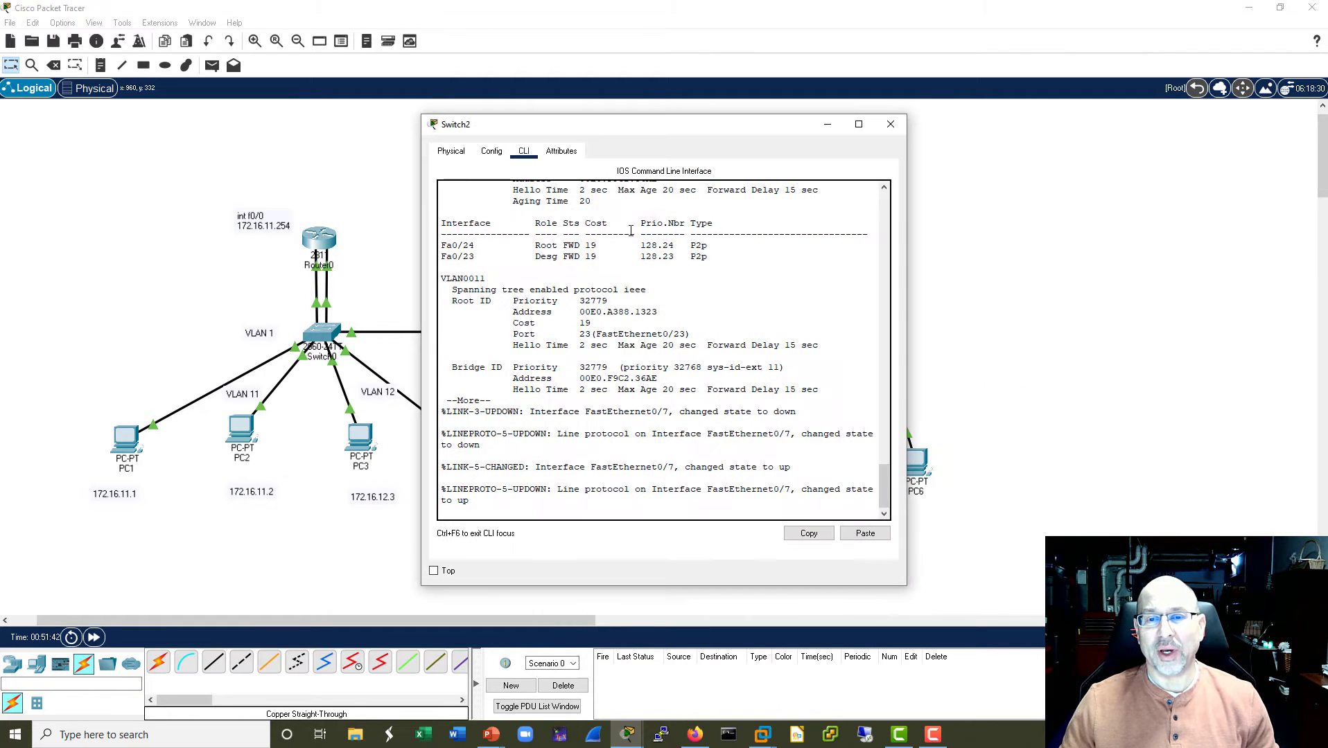
drag(690, 131, 323, 100)
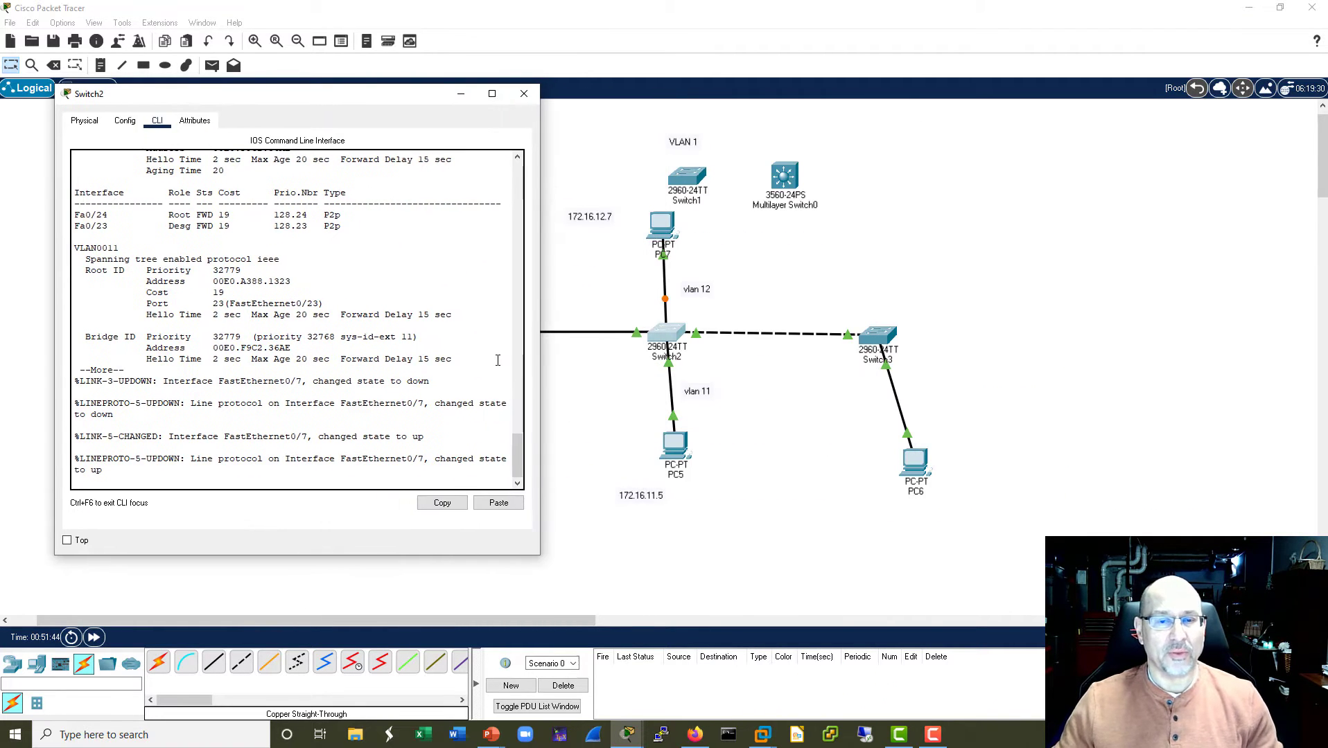
key(Return)
key(Return)
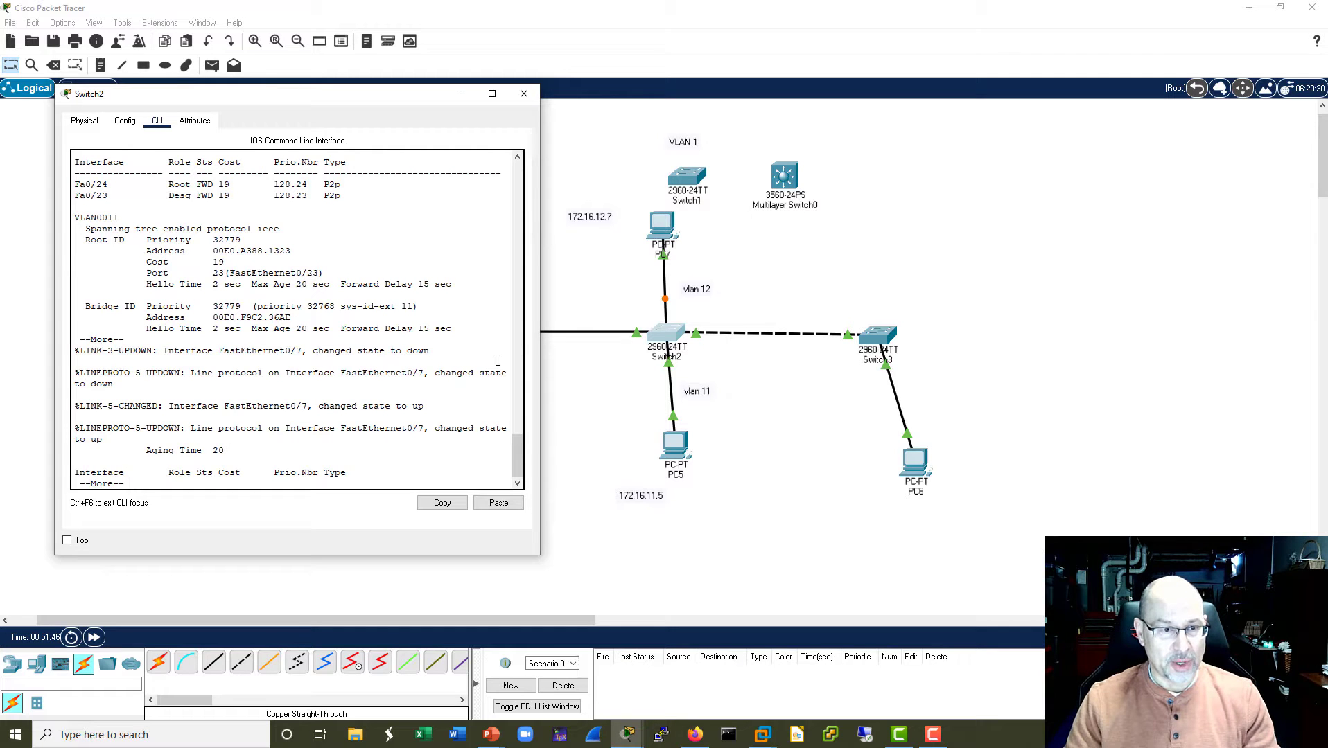
key(q)
key(Return)
key(Up)
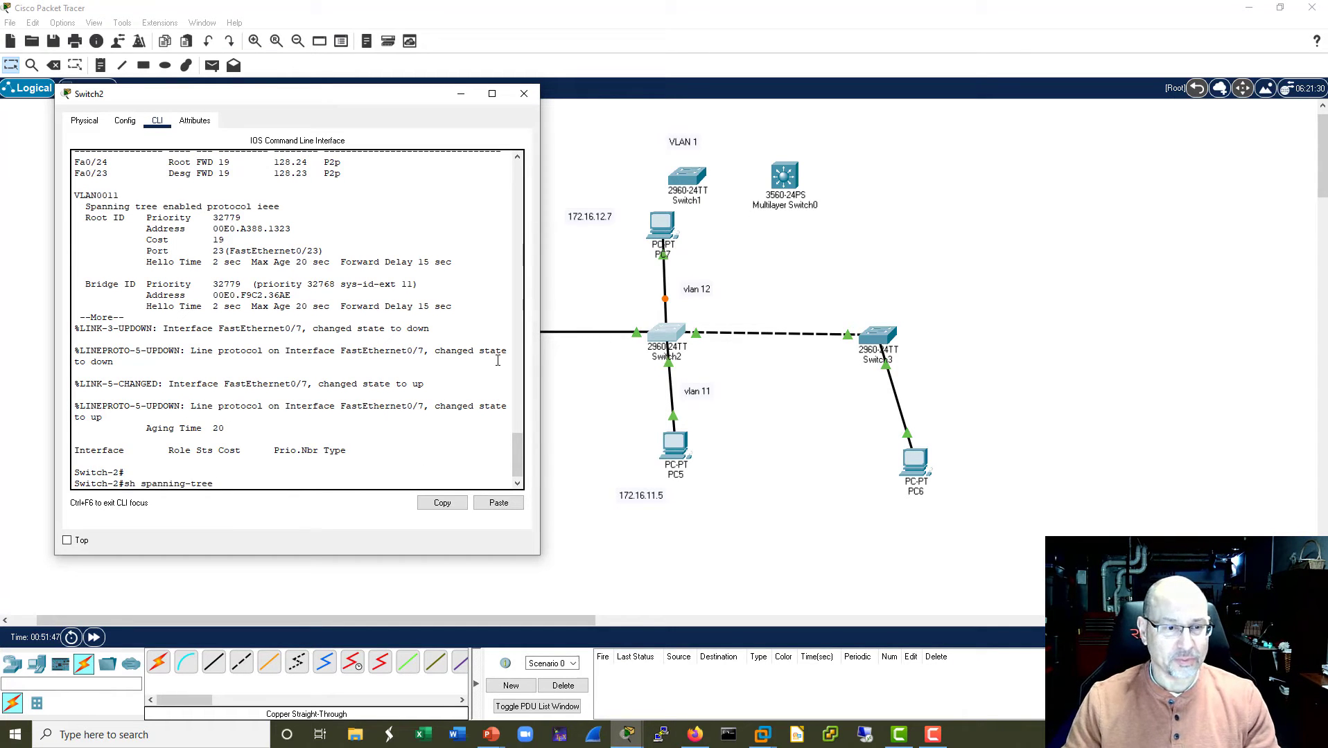
key(Return)
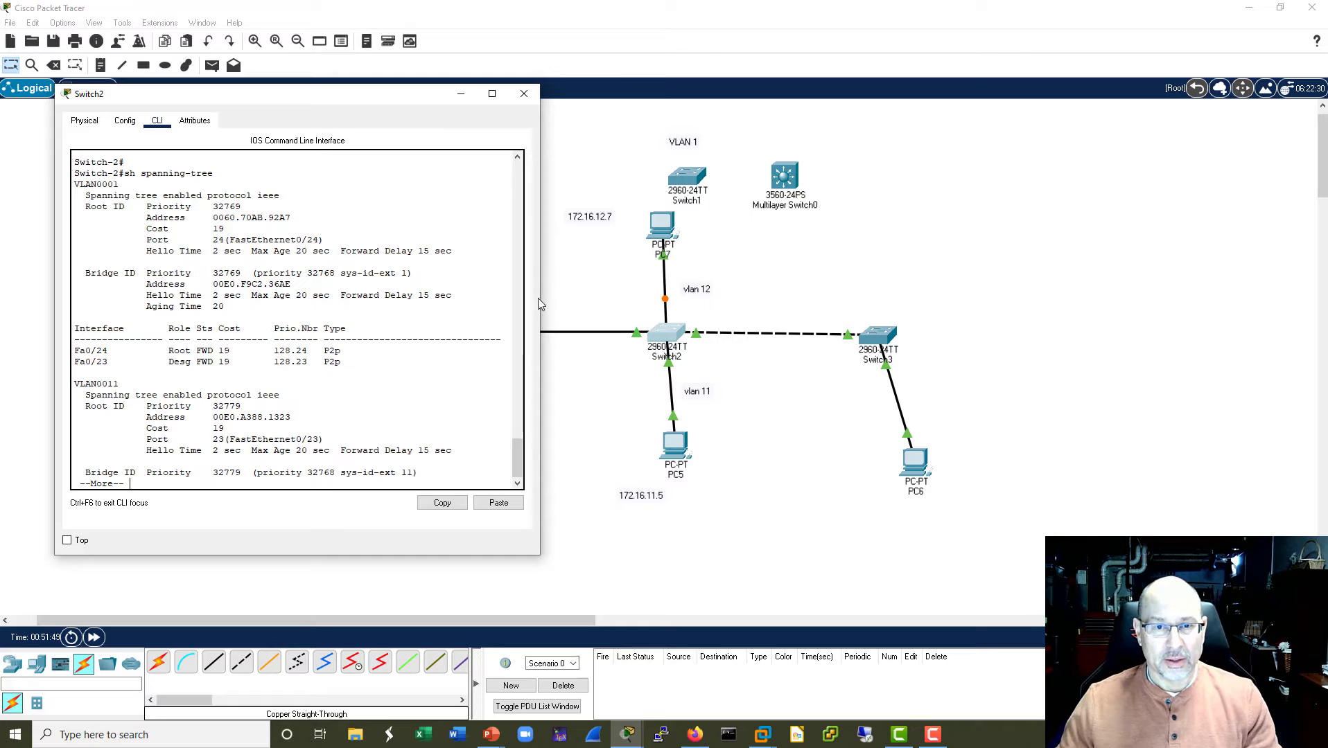
Step: Widen the Switch2 window and highlight VLAN0001's root ID, root address and interface rows in the spanning-tree output
drag(540, 299, 634, 300)
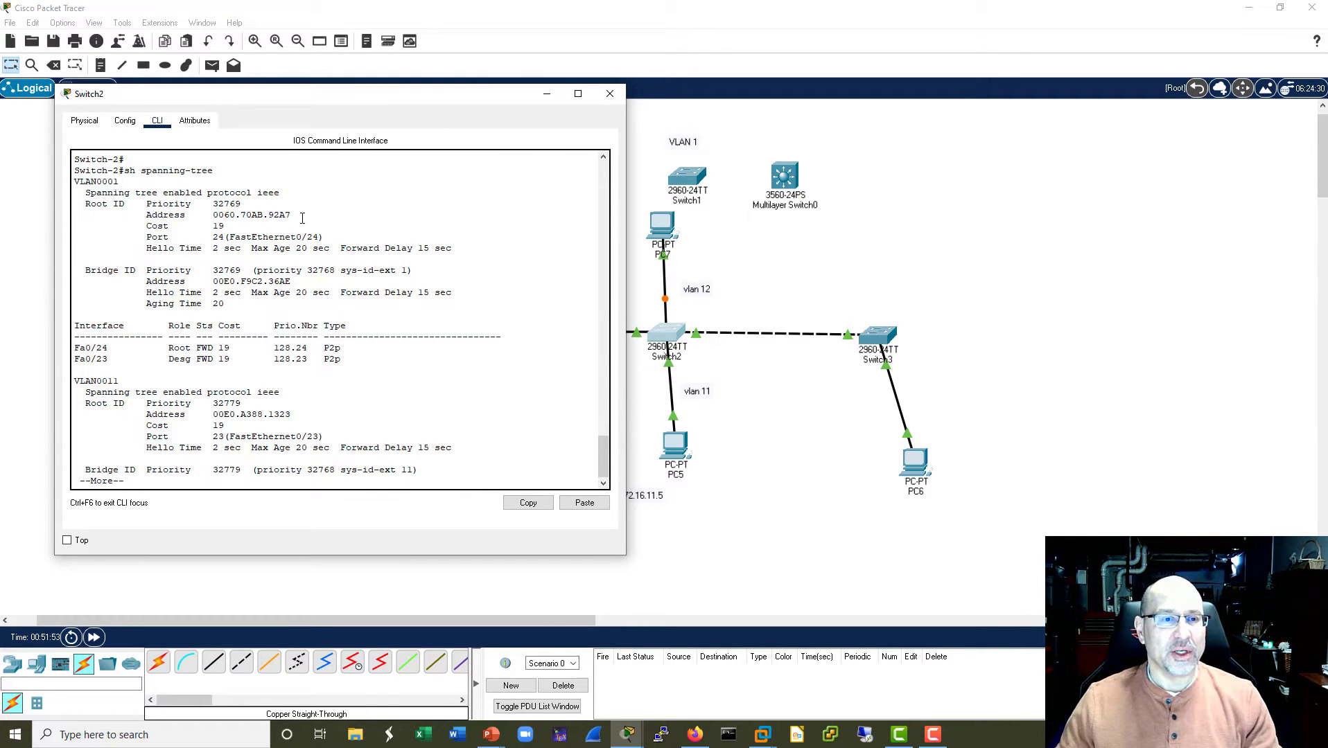
drag(293, 215, 72, 203)
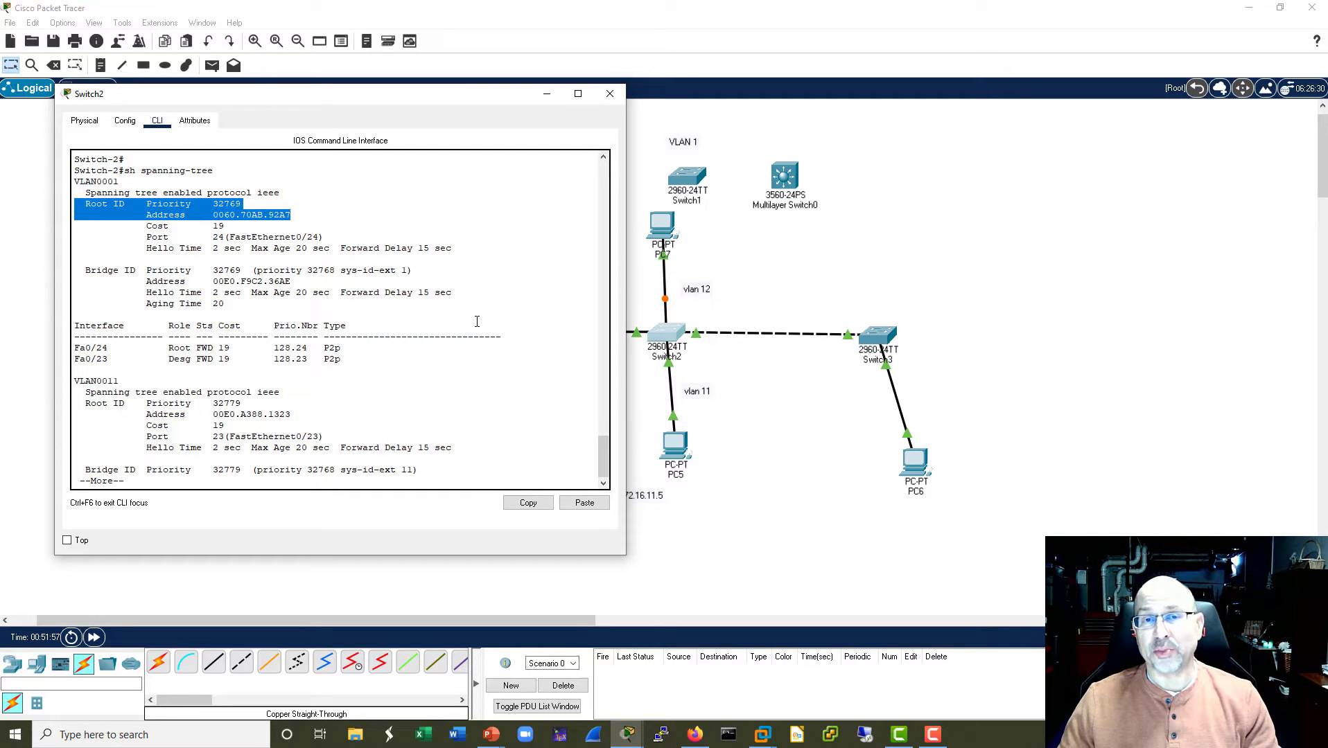
mouse_move(214, 199)
mouse_down()
mouse_move(290, 216)
mouse_move(208, 215)
mouse_up()
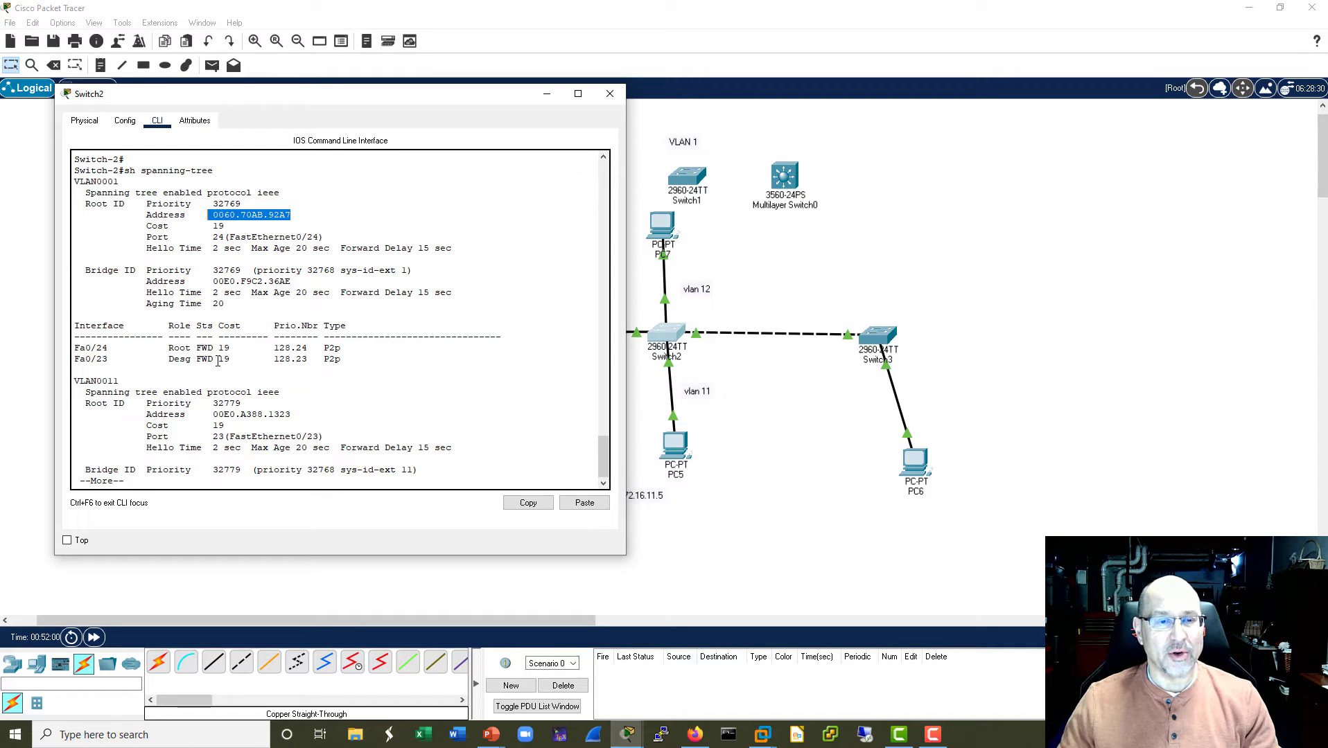
drag(360, 352, 56, 352)
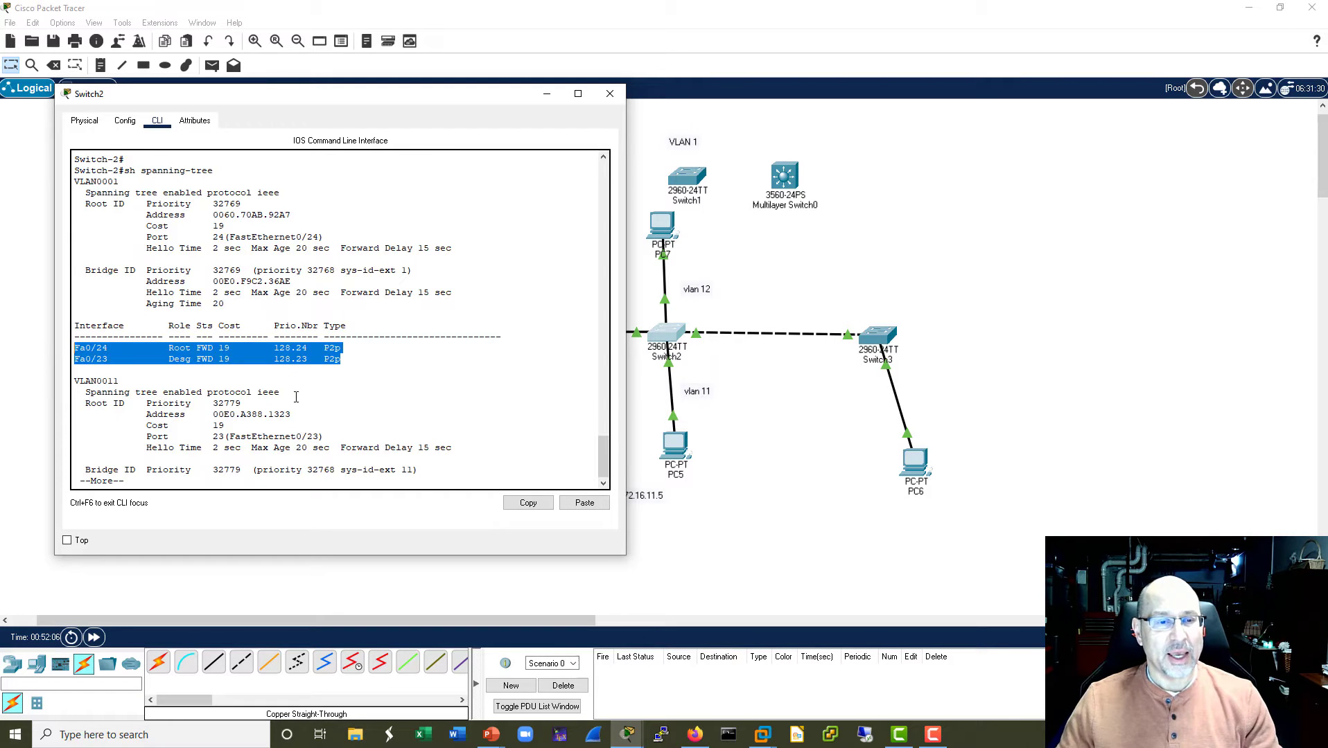
Step: Page on to the VLAN0012 spanning-tree section and examine the Fa0/7 and Fa0/23 port states
key(space)
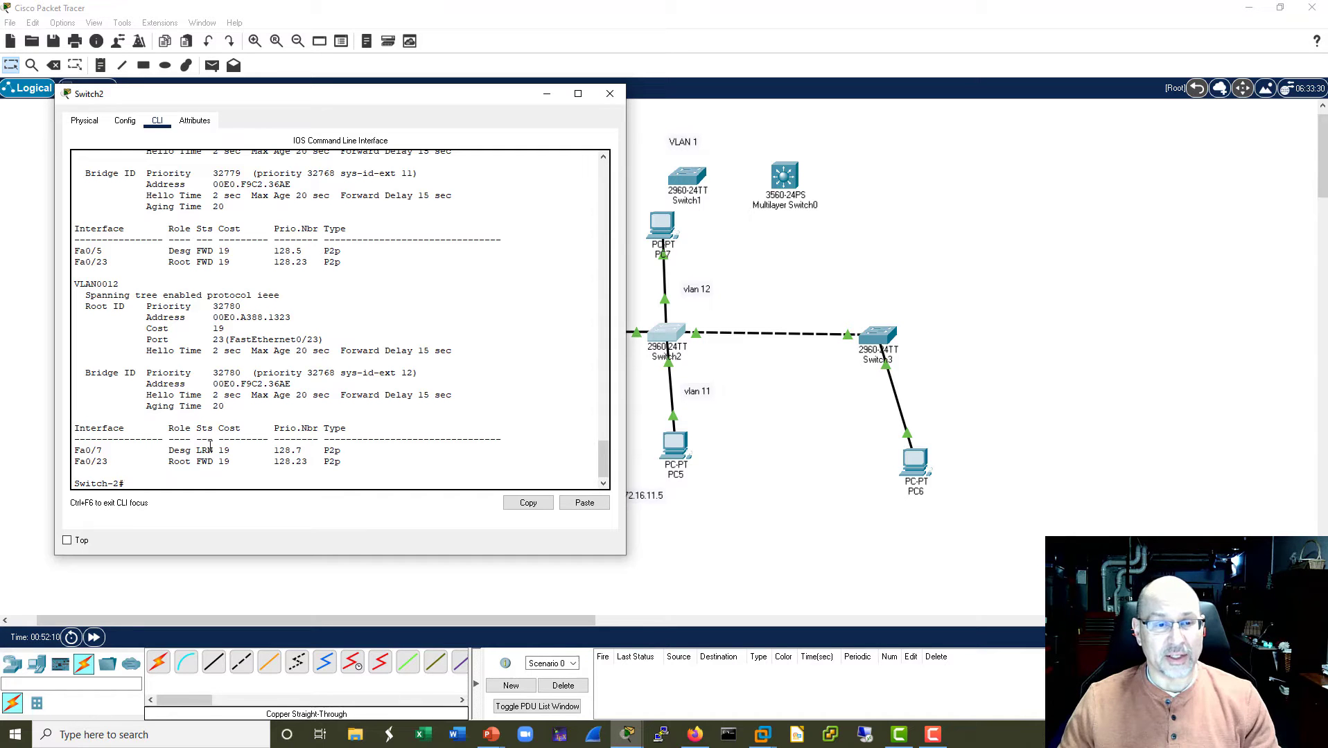
drag(341, 462, 227, 455)
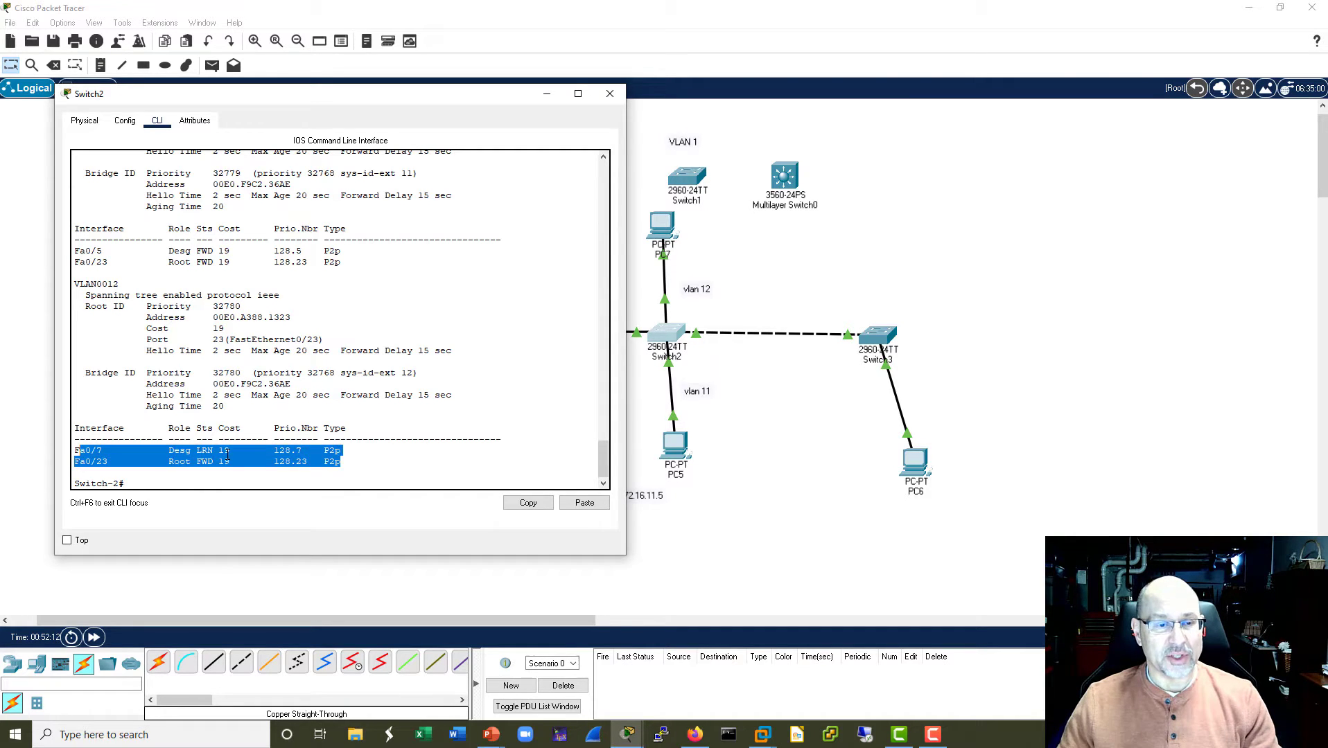
click(341, 452)
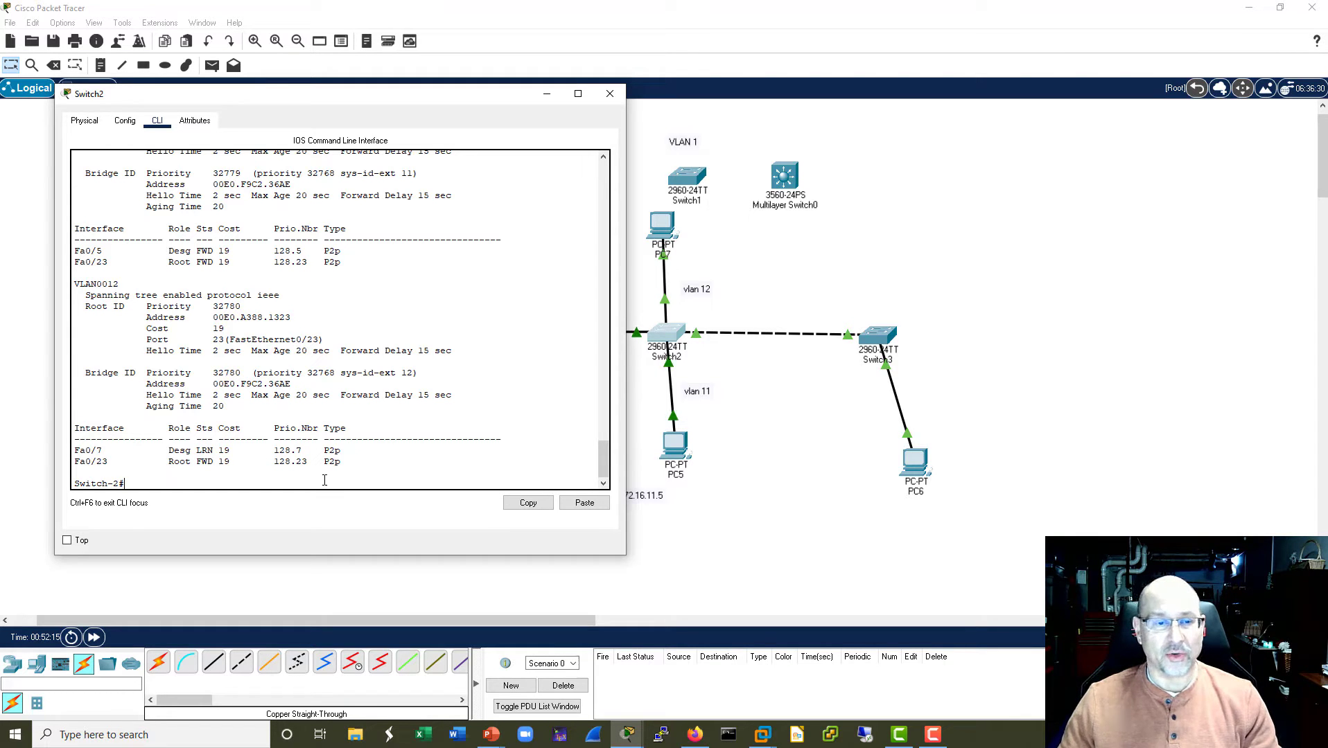
Step: Run sh spanning-tree again on Switch2 and page through to the end of VLAN0012 to check the port states
text(sh spanning-tree)
key(Return)
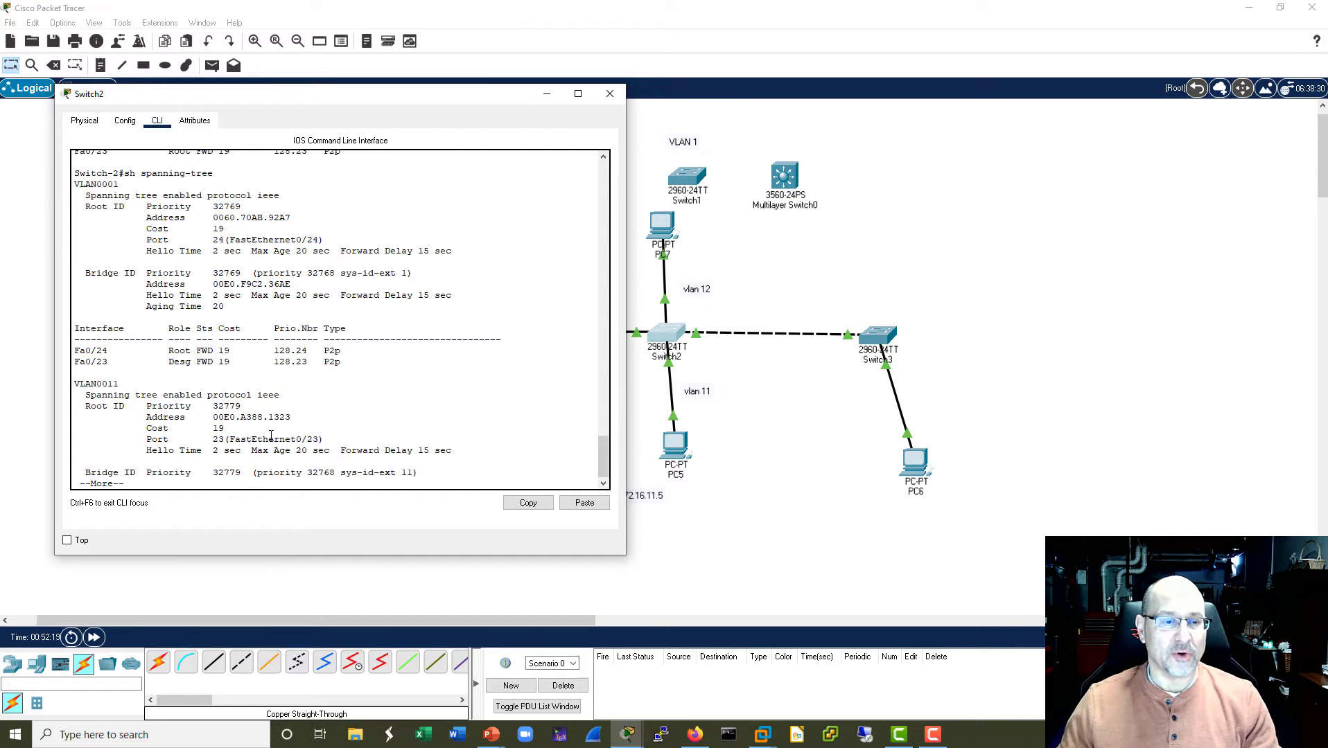
key(Return)
key(Return)
key(Return)
key(Return)
key(Return)
key(Return)
key(Return)
key(Return)
key(Return)
key(Return)
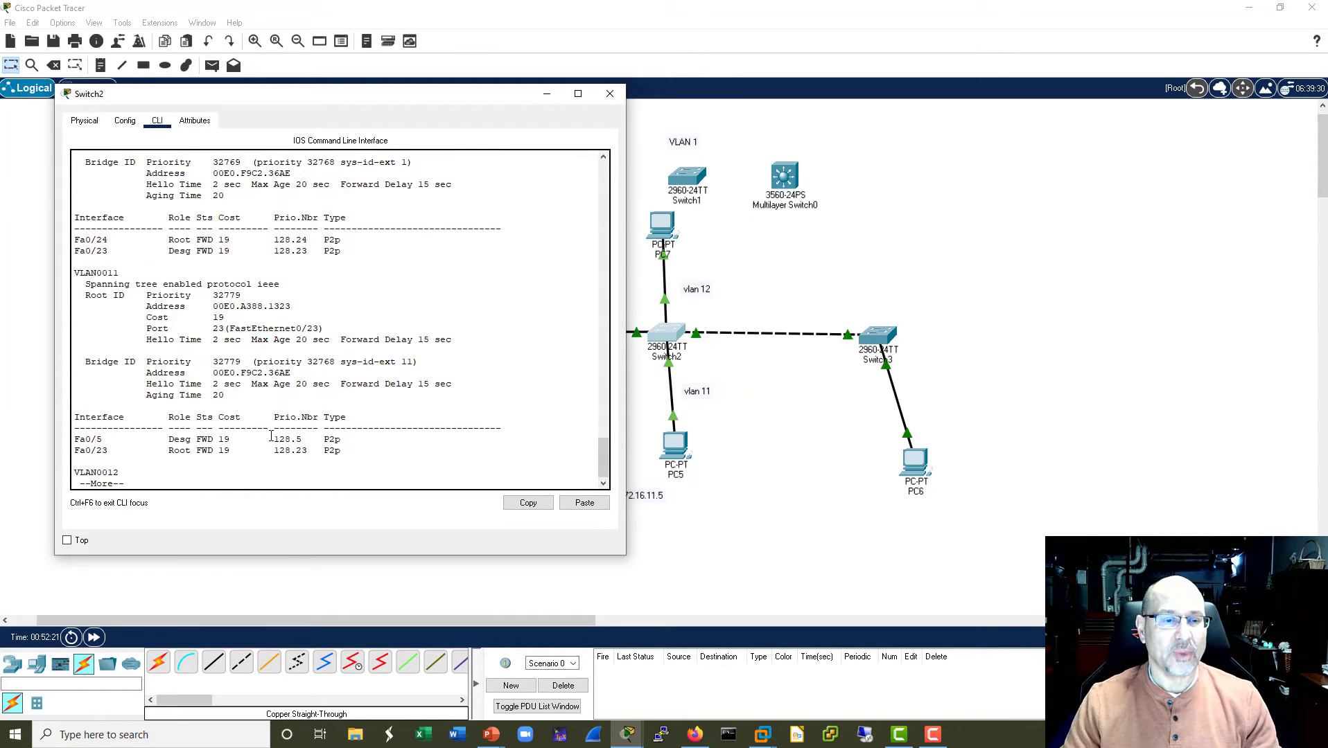
key(Return)
key(Return)
key(Return)
key(Return)
key(Return)
key(Return)
key(Return)
key(Return)
key(Return)
key(Return)
key(Return)
key(Return)
key(Return)
key(Return)
key(Return)
key(Return)
key(Return)
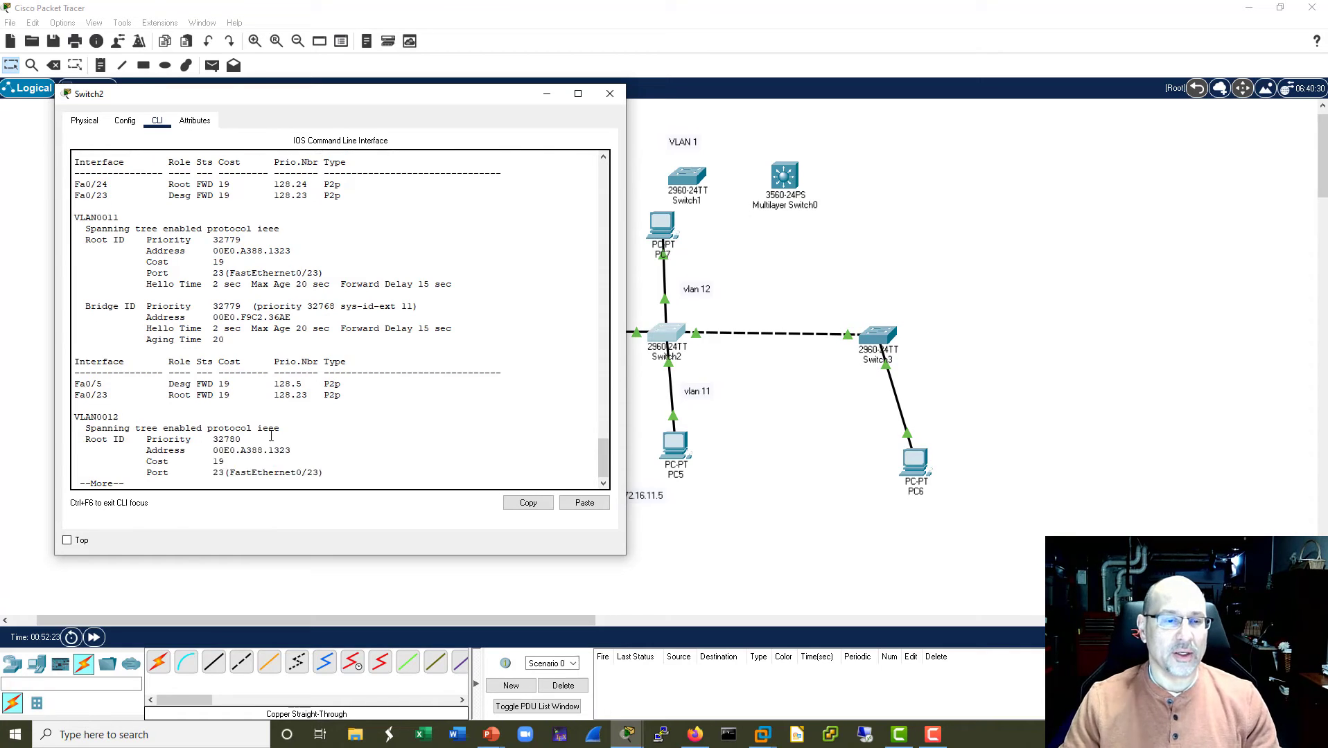
key(Return)
key(Return)
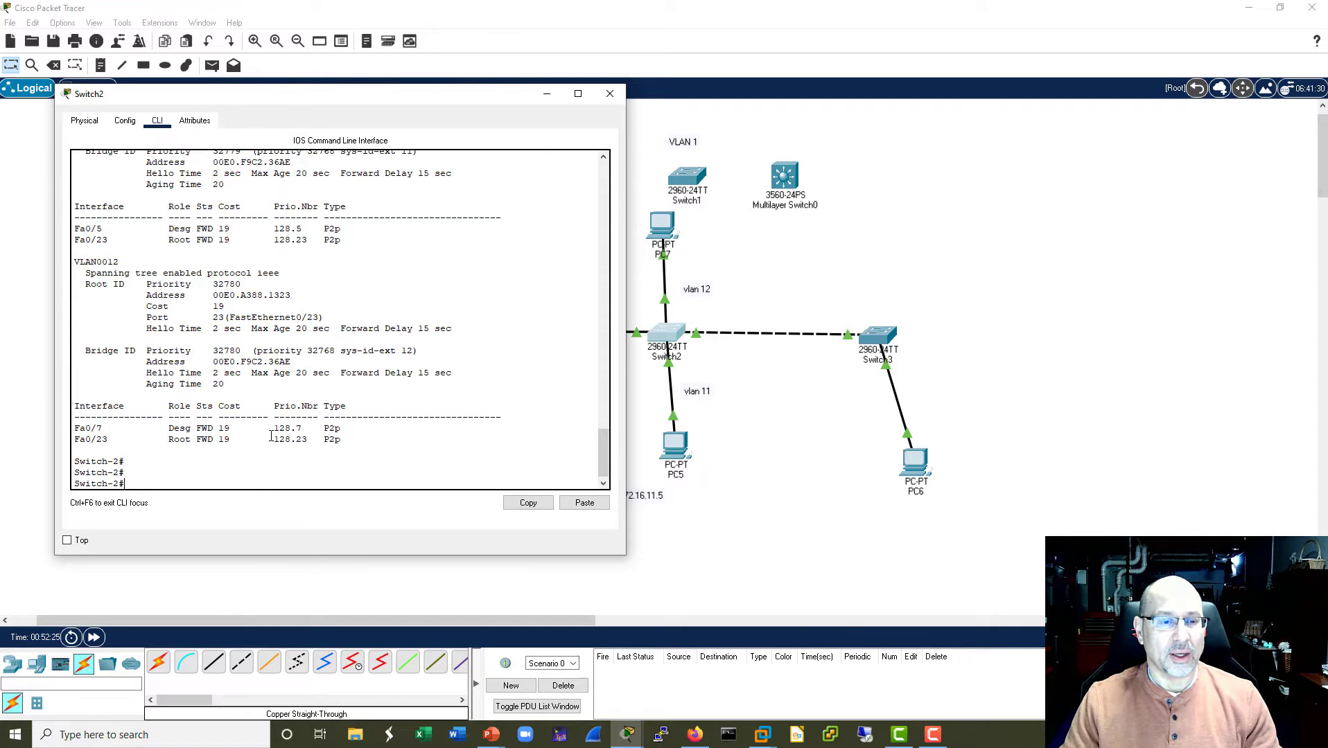
Step: Switch to Simulation mode and ping 172.16.11.2 from PC7's command prompt
click(610, 93)
key(shift+s)
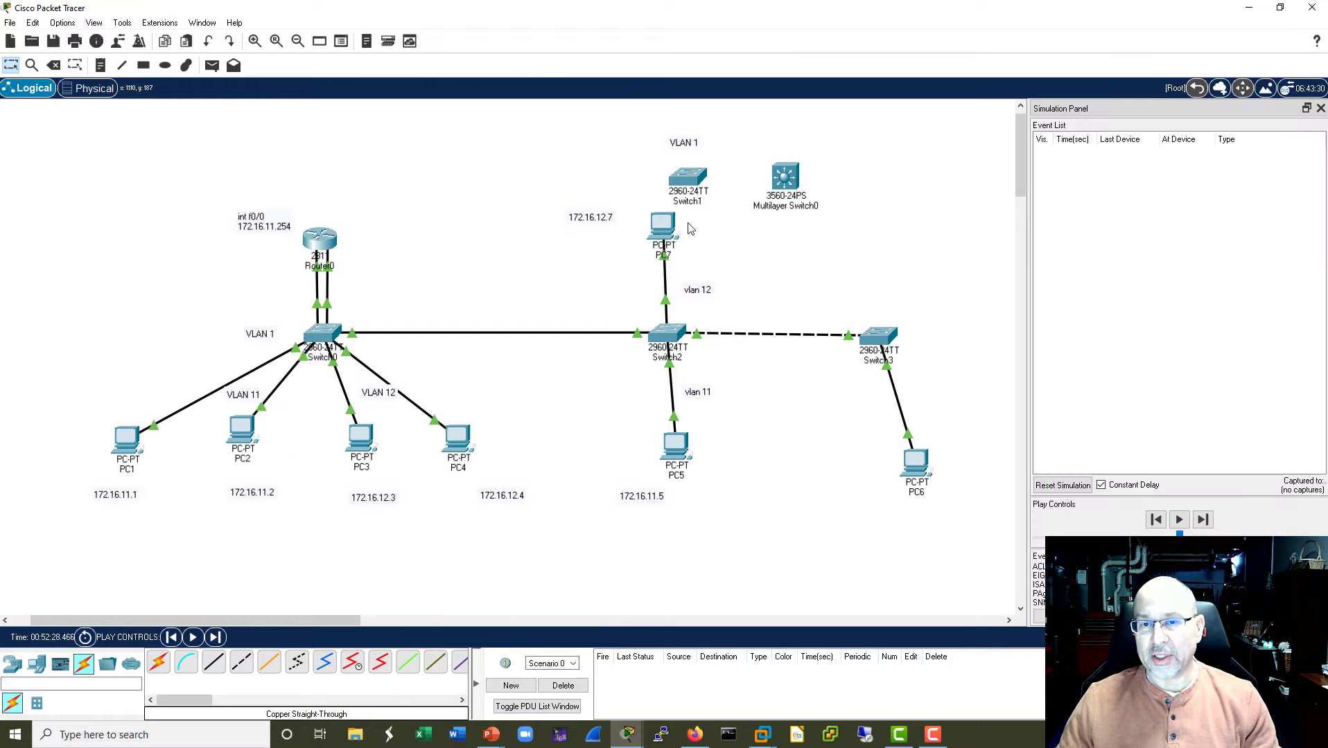
click(655, 223)
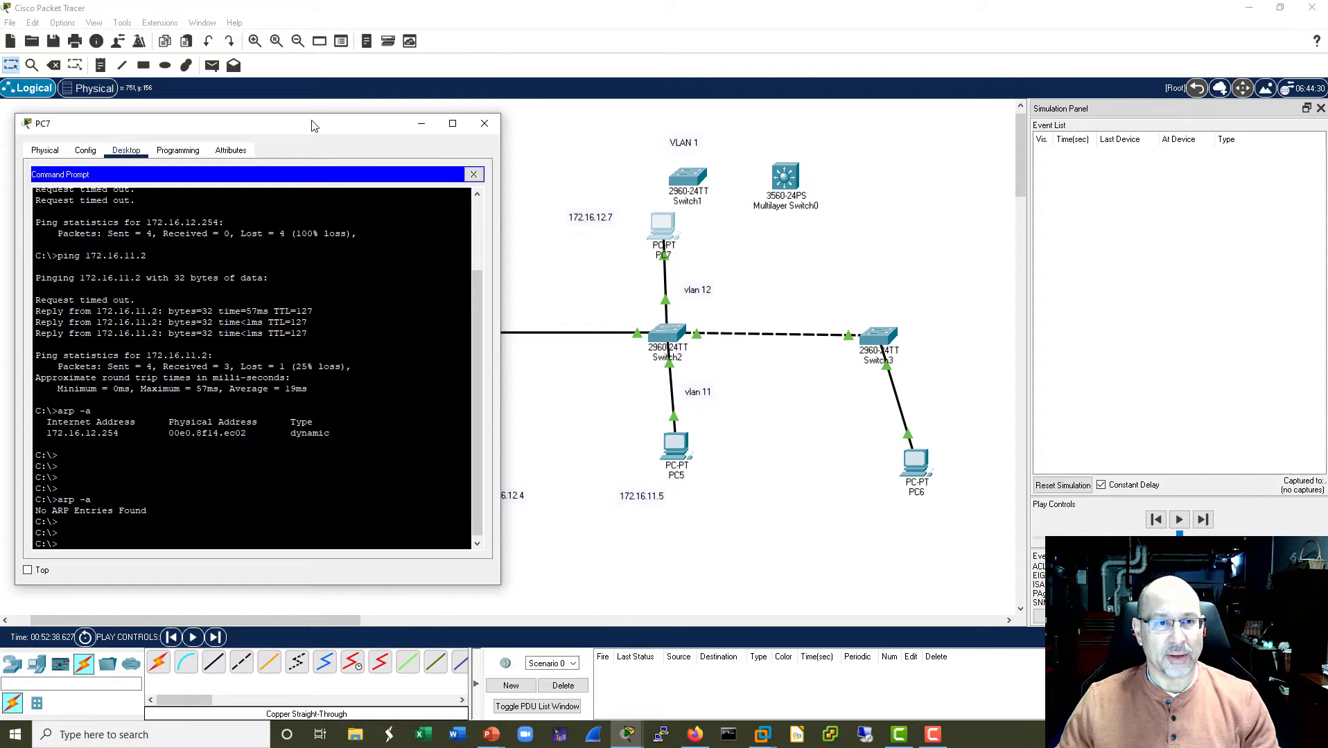
drag(311, 134, 333, 118)
key(Up)
key(Up)
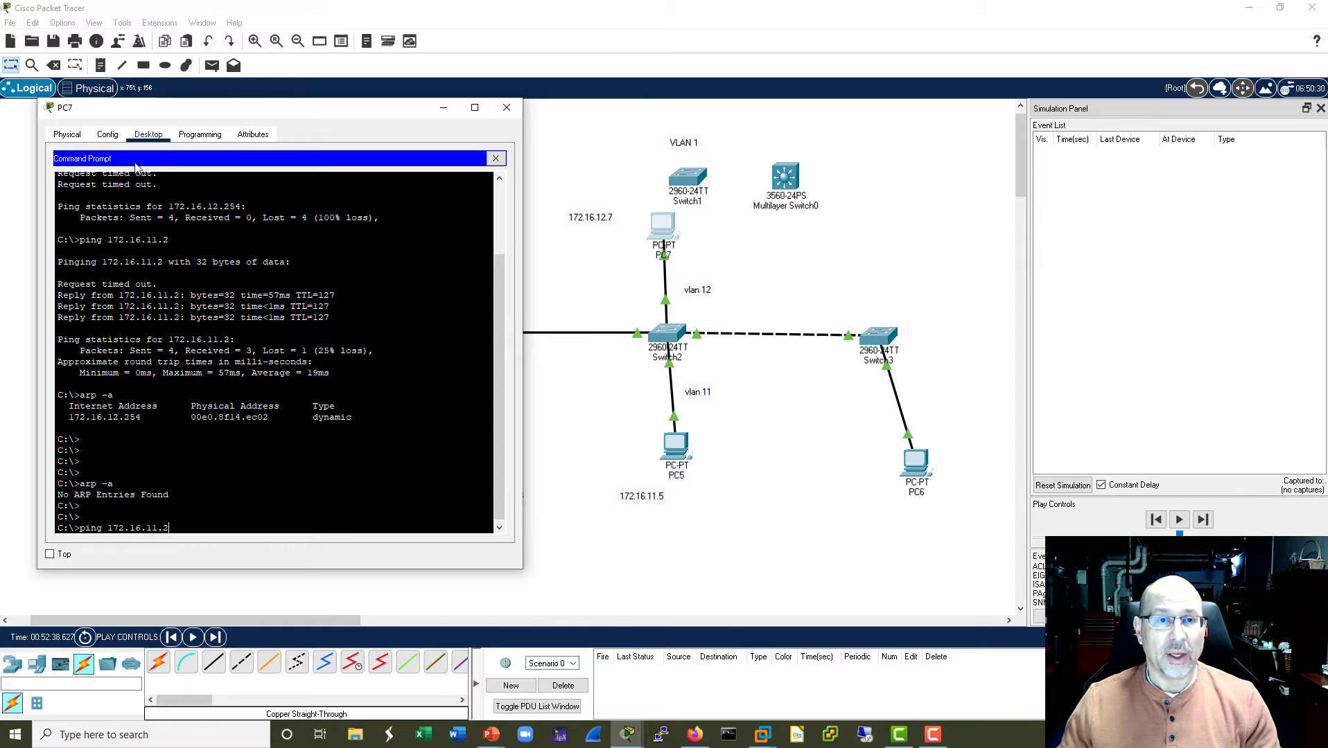
drag(273, 111, 289, 436)
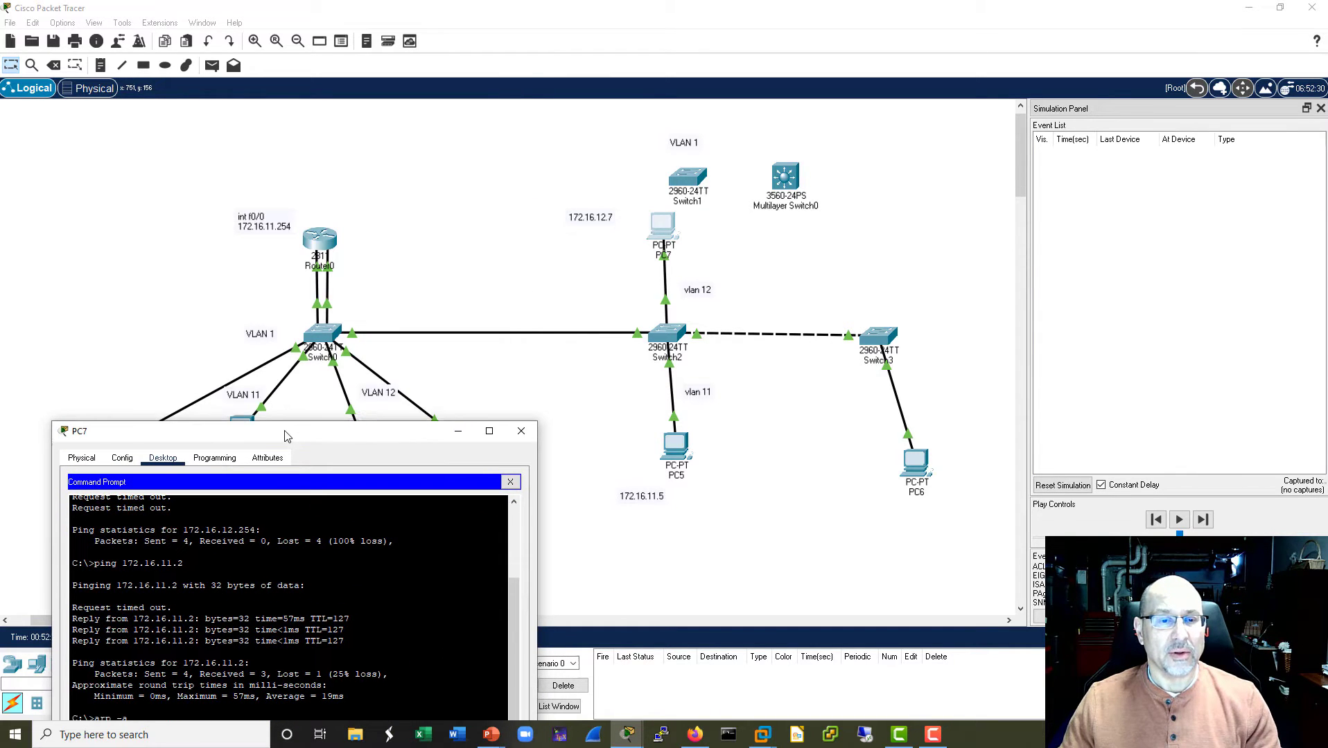
click(525, 431)
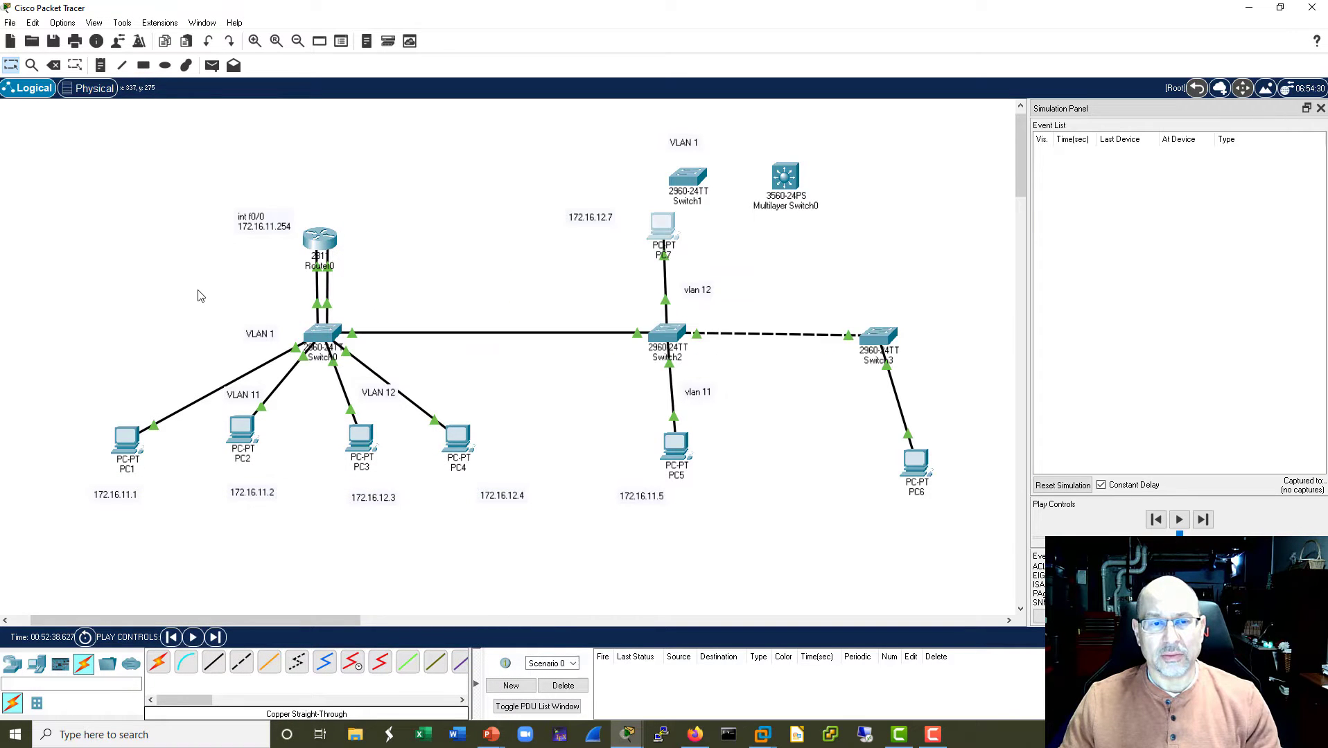
click(663, 229)
drag(736, 126, 392, 126)
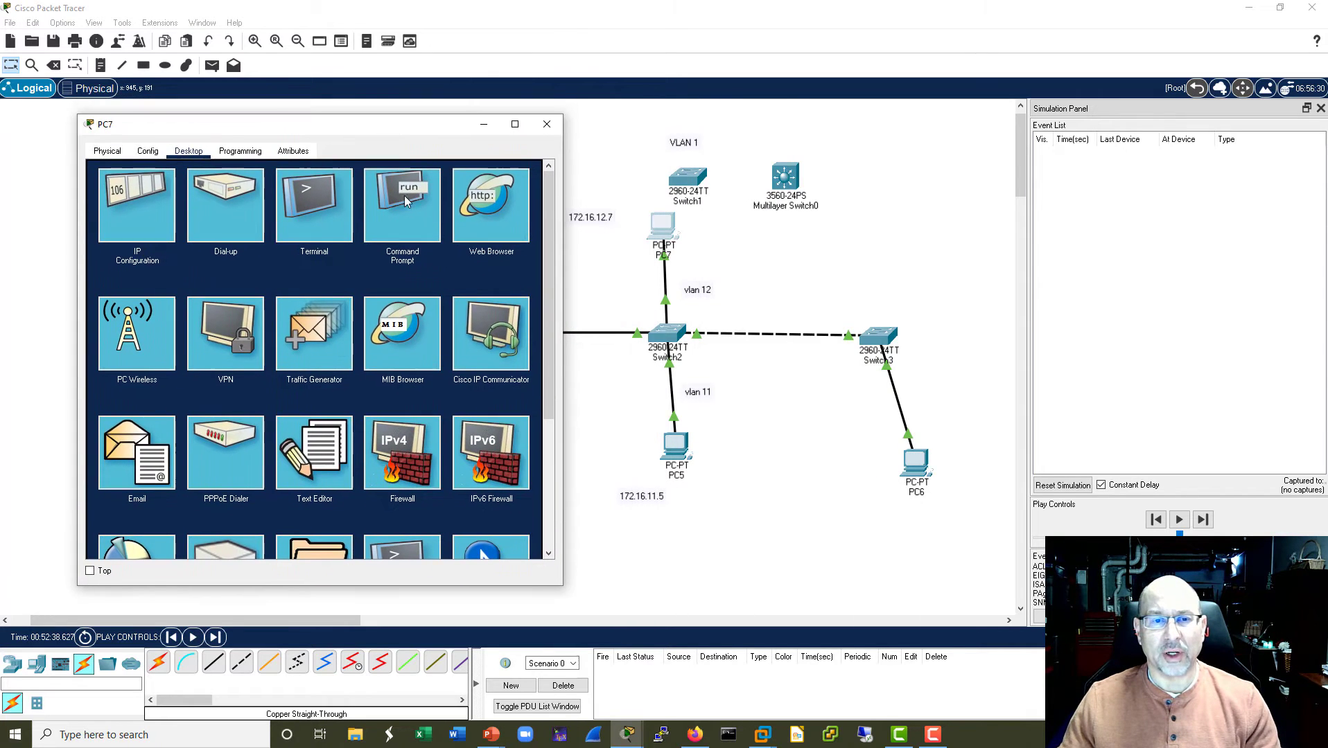
click(407, 205)
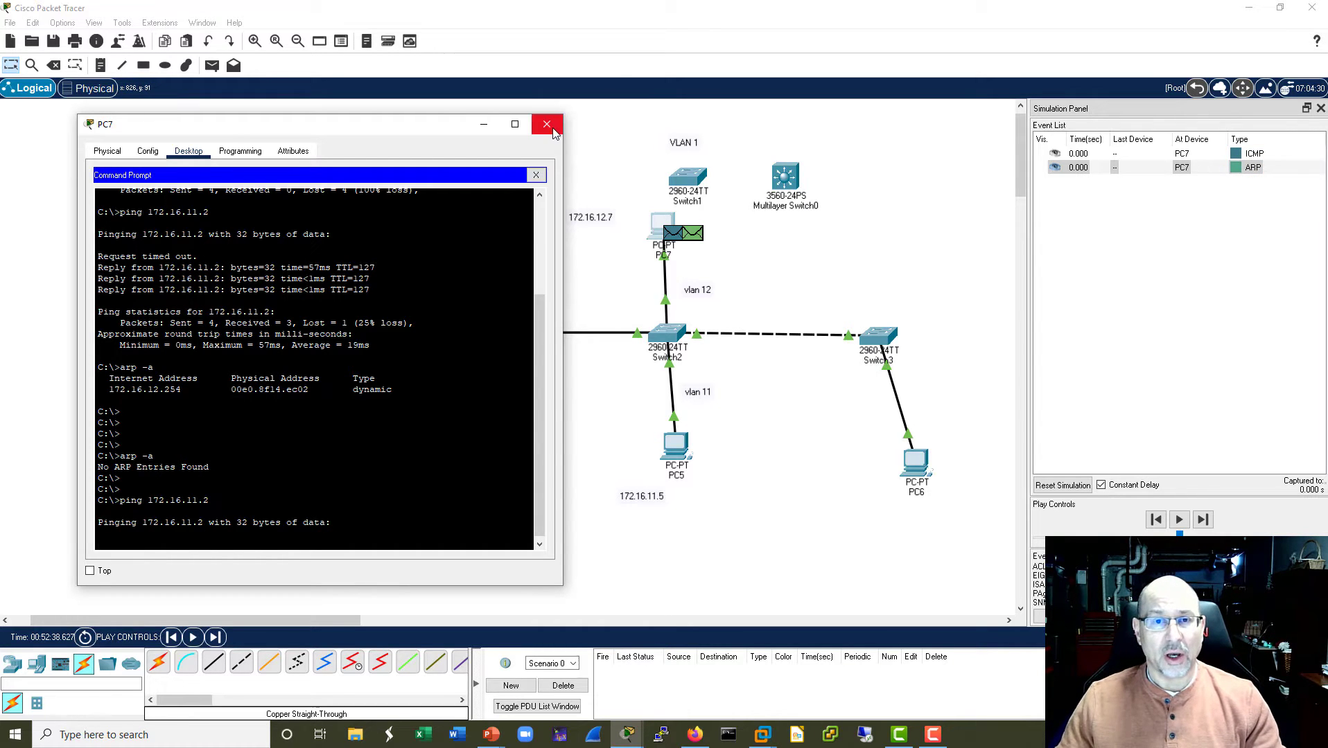
Step: Uncover the topology and advance the simulation two events to send PC7's ARP request through Switch2 to Switch0
drag(436, 131, 539, 540)
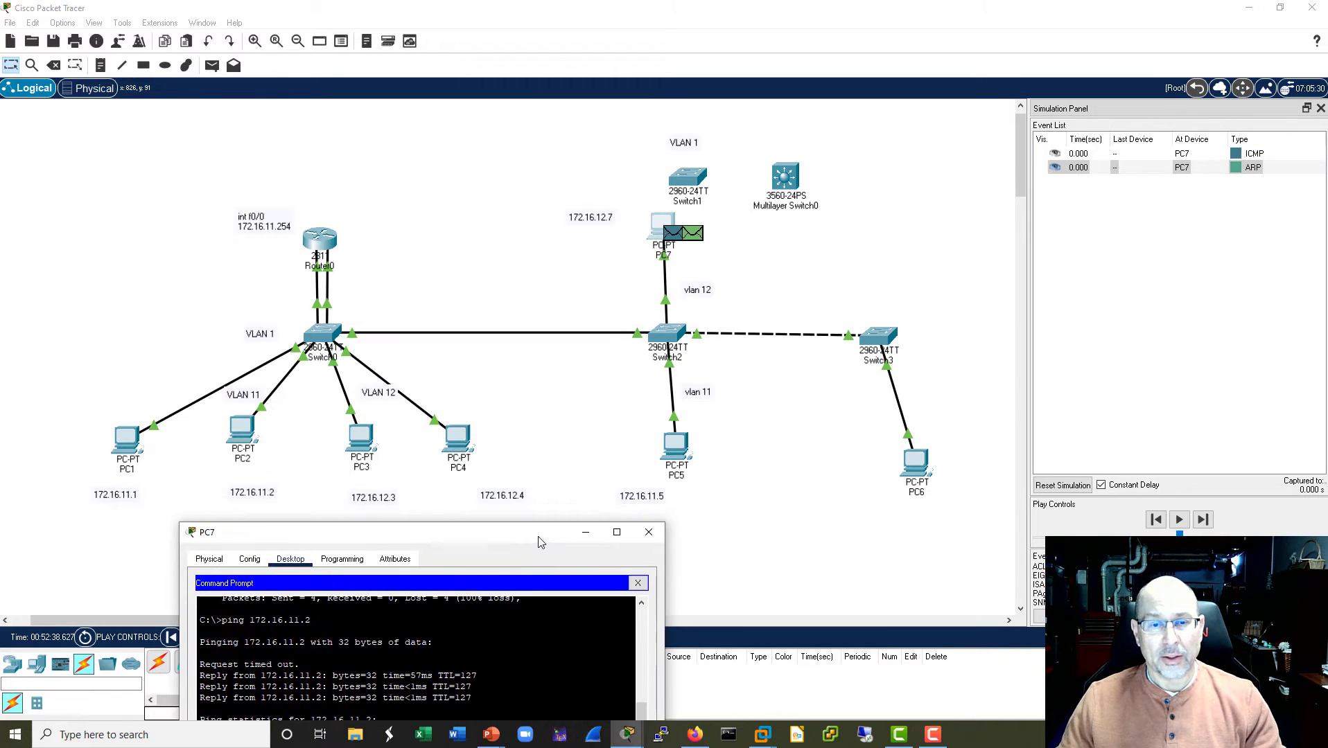
click(1206, 523)
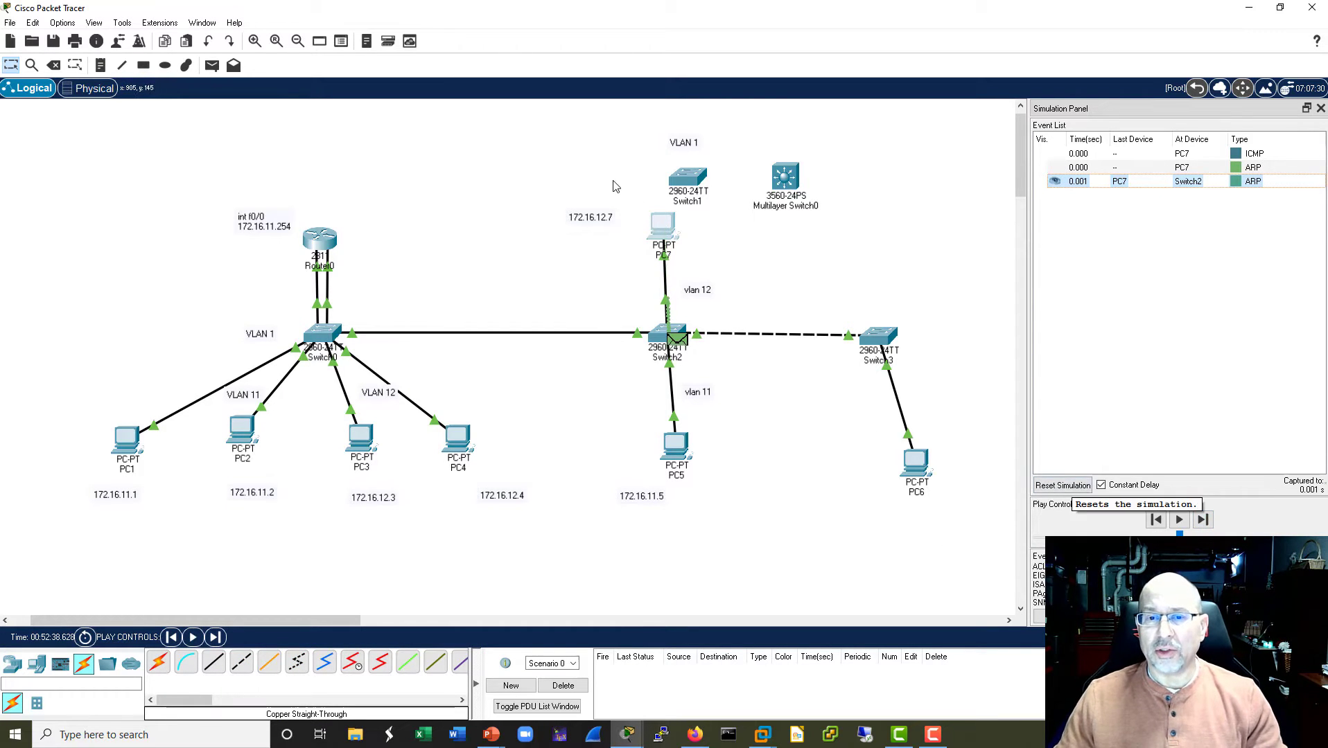
mouse_move(670, 340)
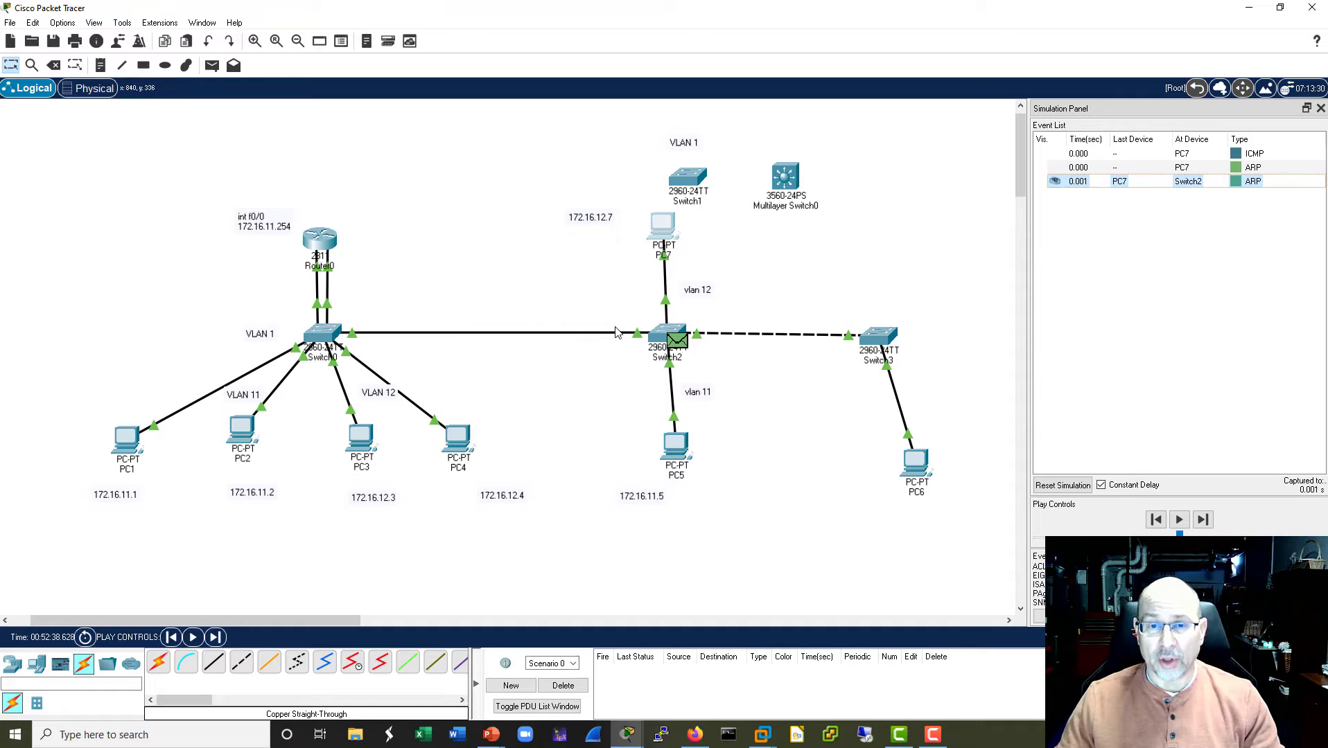
click(1203, 520)
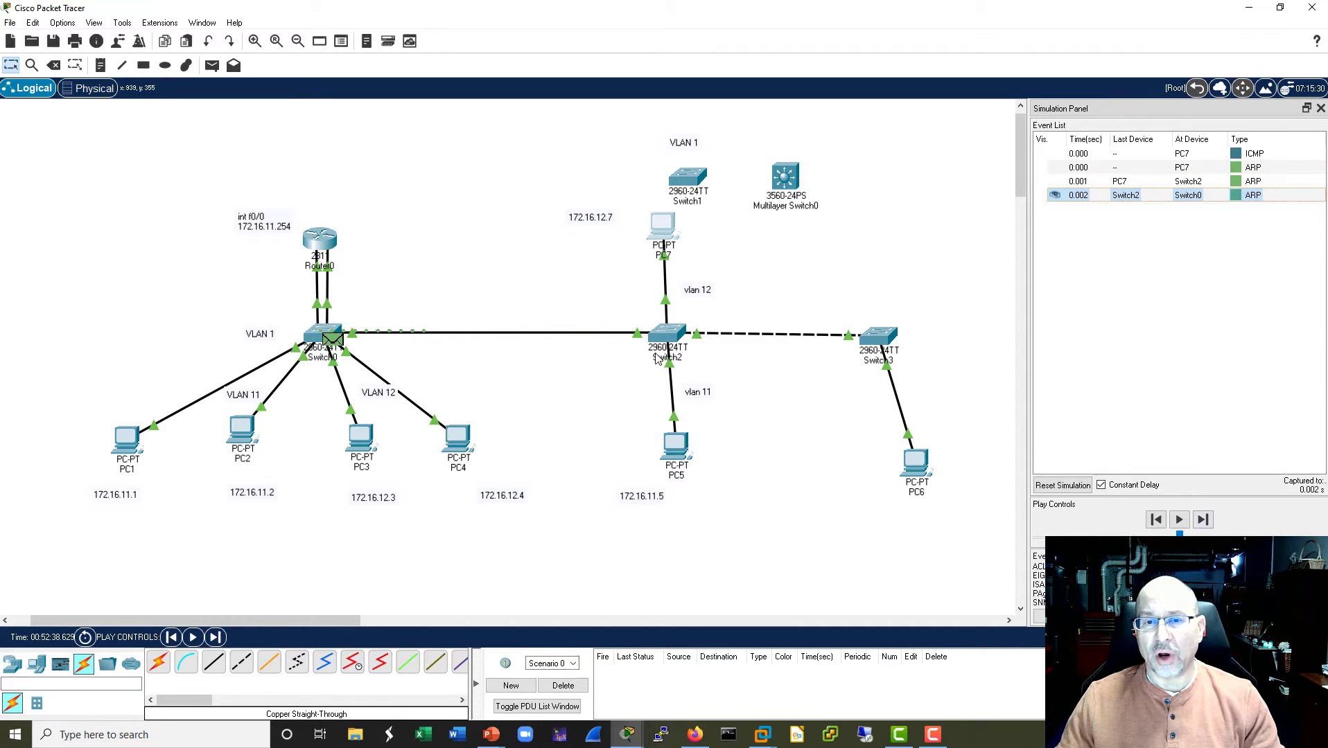
Step: Examine the inbound PDU details of the ARP event at Switch2, highlighting the type, destination address, source IP, target IP and target MAC fields
click(1185, 182)
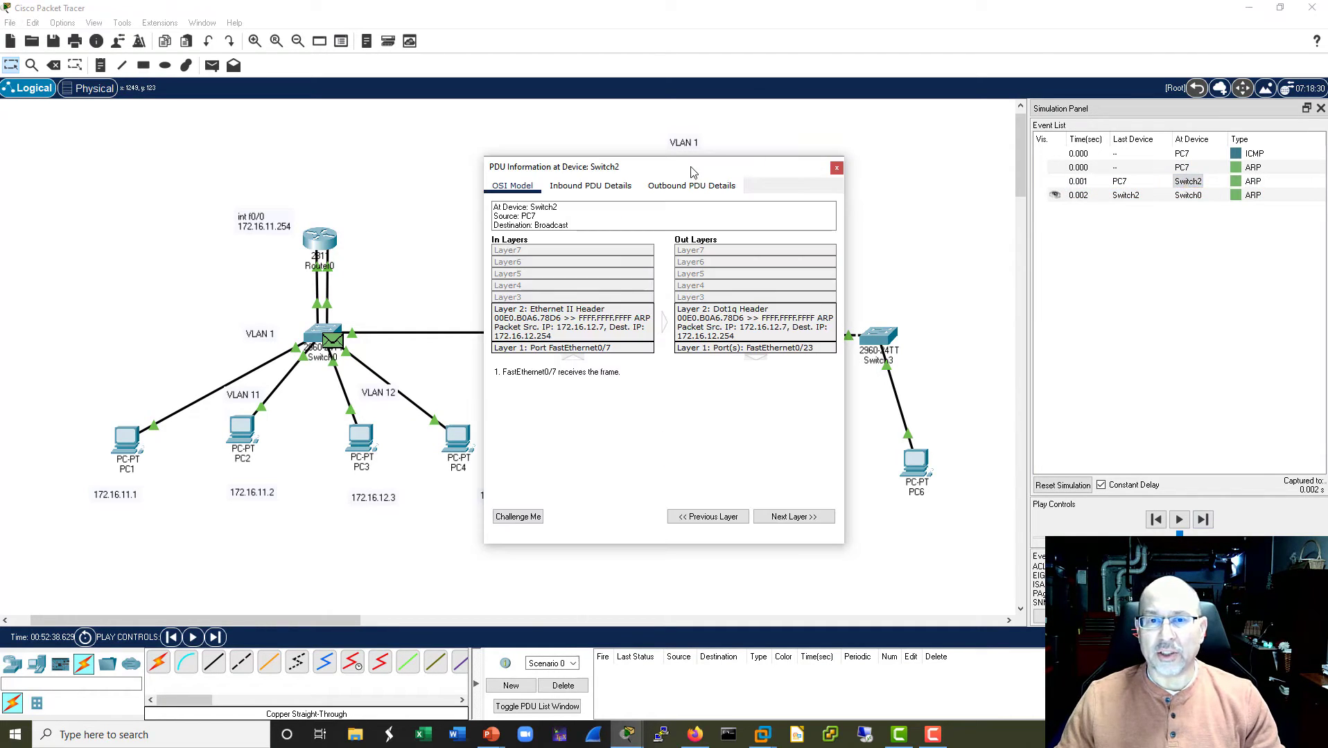
drag(693, 170, 409, 141)
drag(563, 173, 944, 170)
click(318, 158)
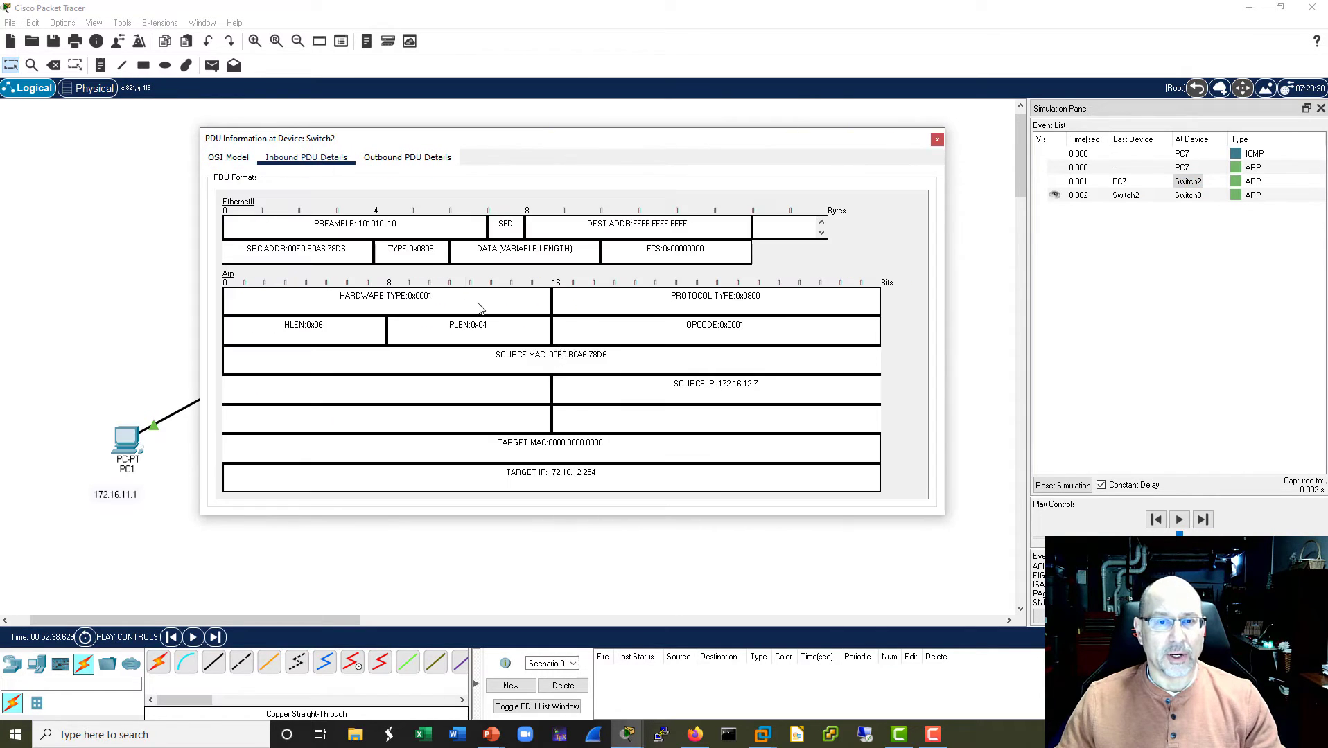
drag(433, 249, 384, 251)
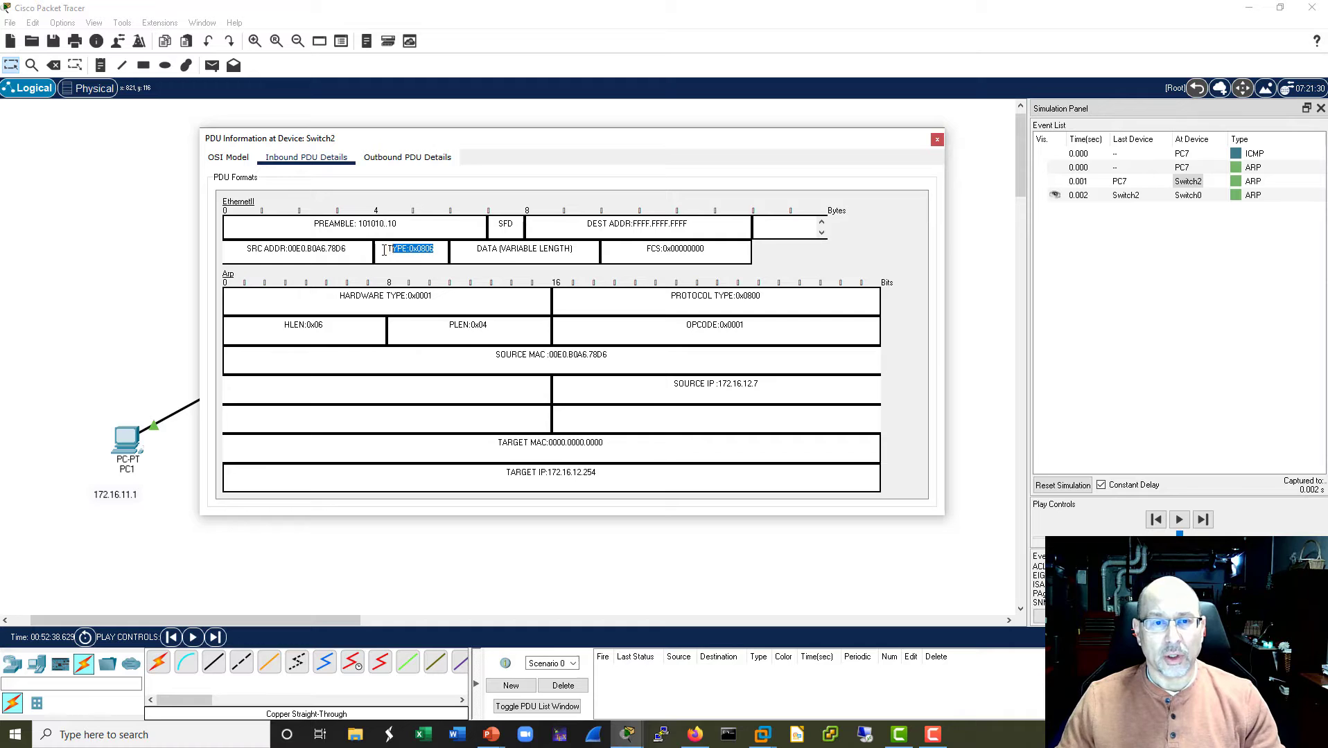
drag(701, 225, 565, 226)
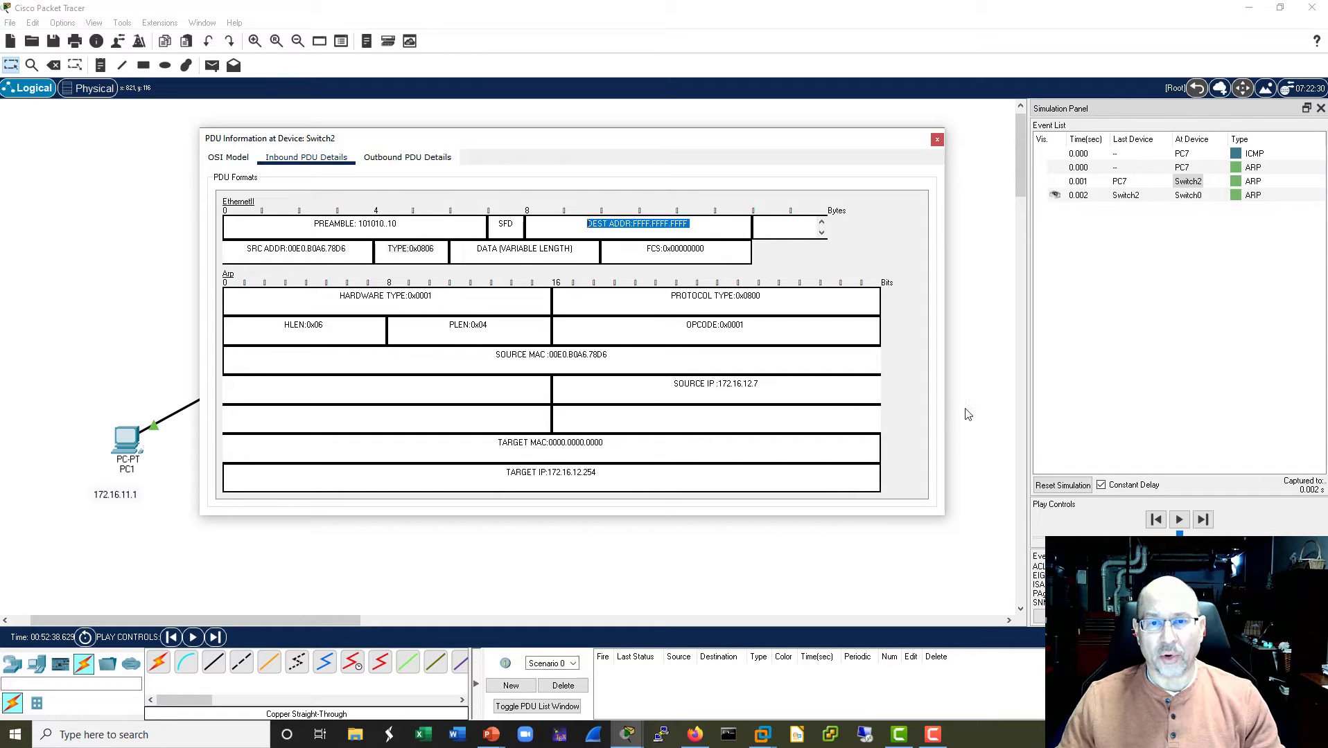
drag(786, 390, 664, 384)
drag(609, 474, 489, 477)
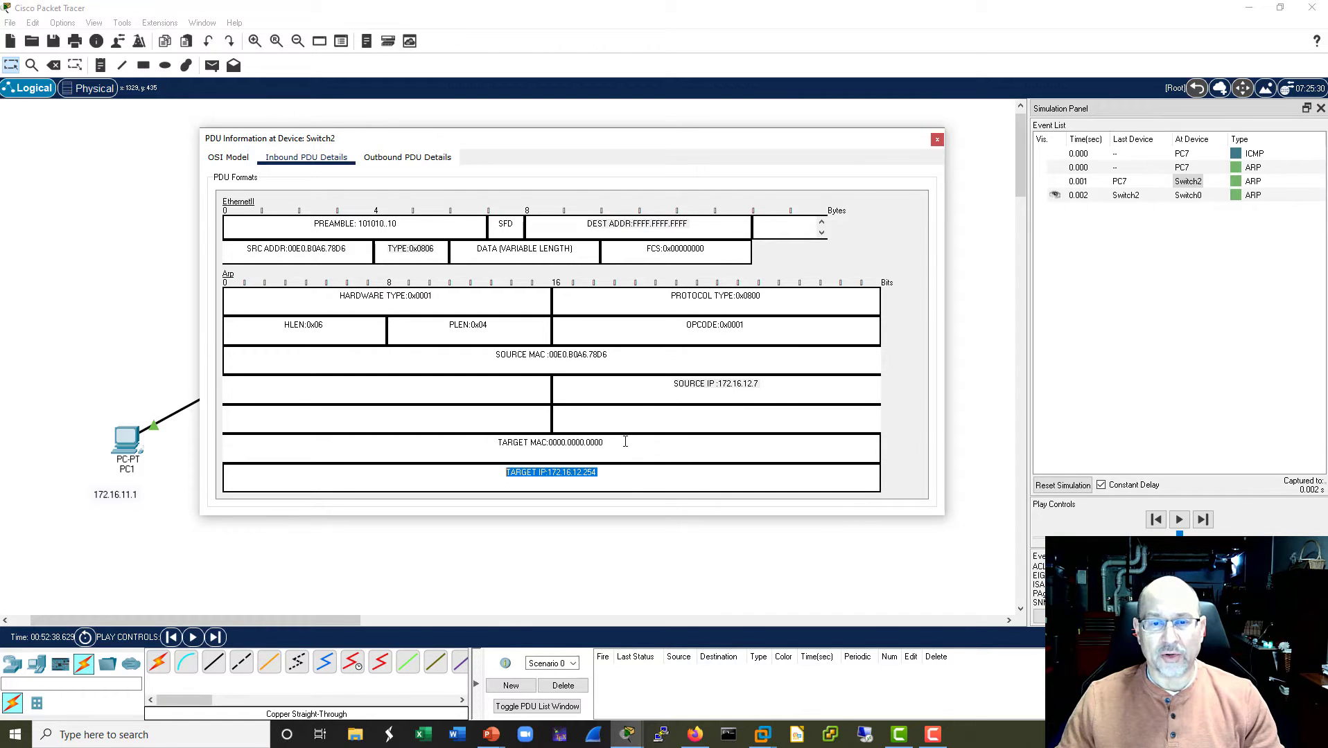
drag(623, 442, 487, 442)
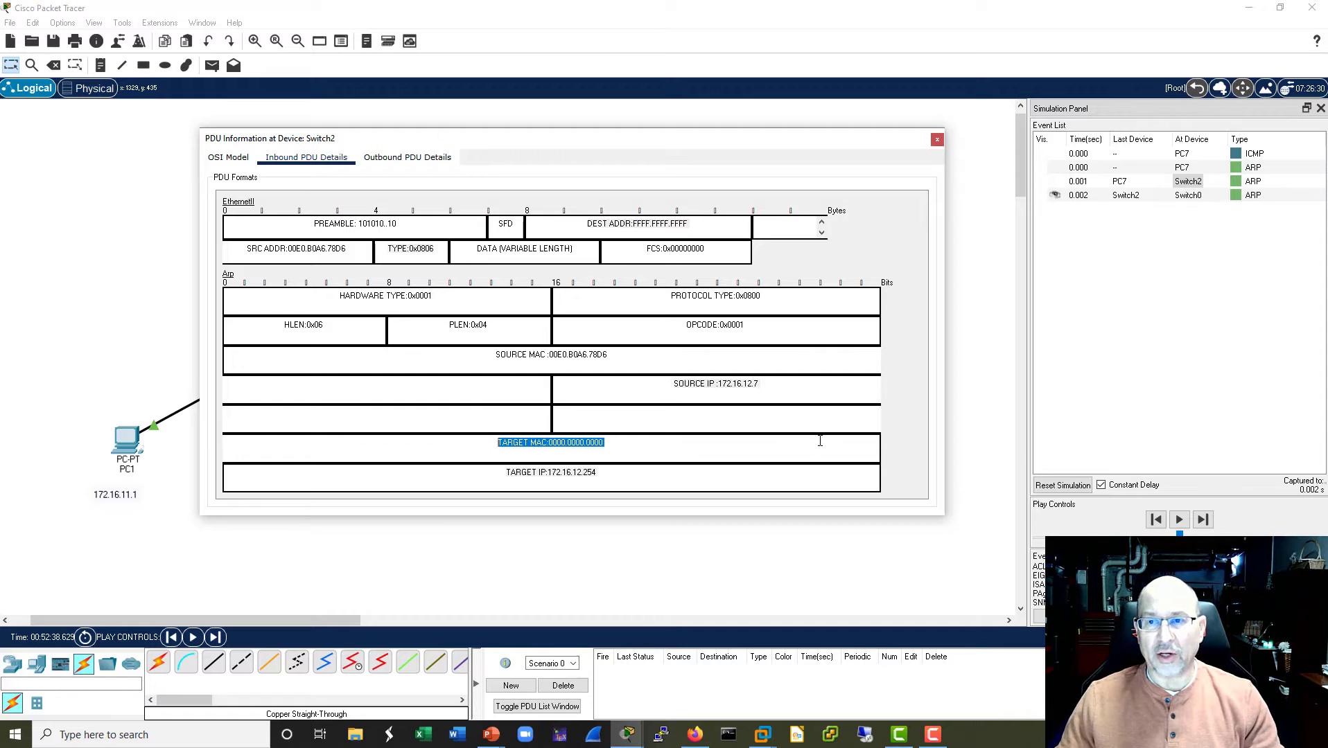
click(937, 141)
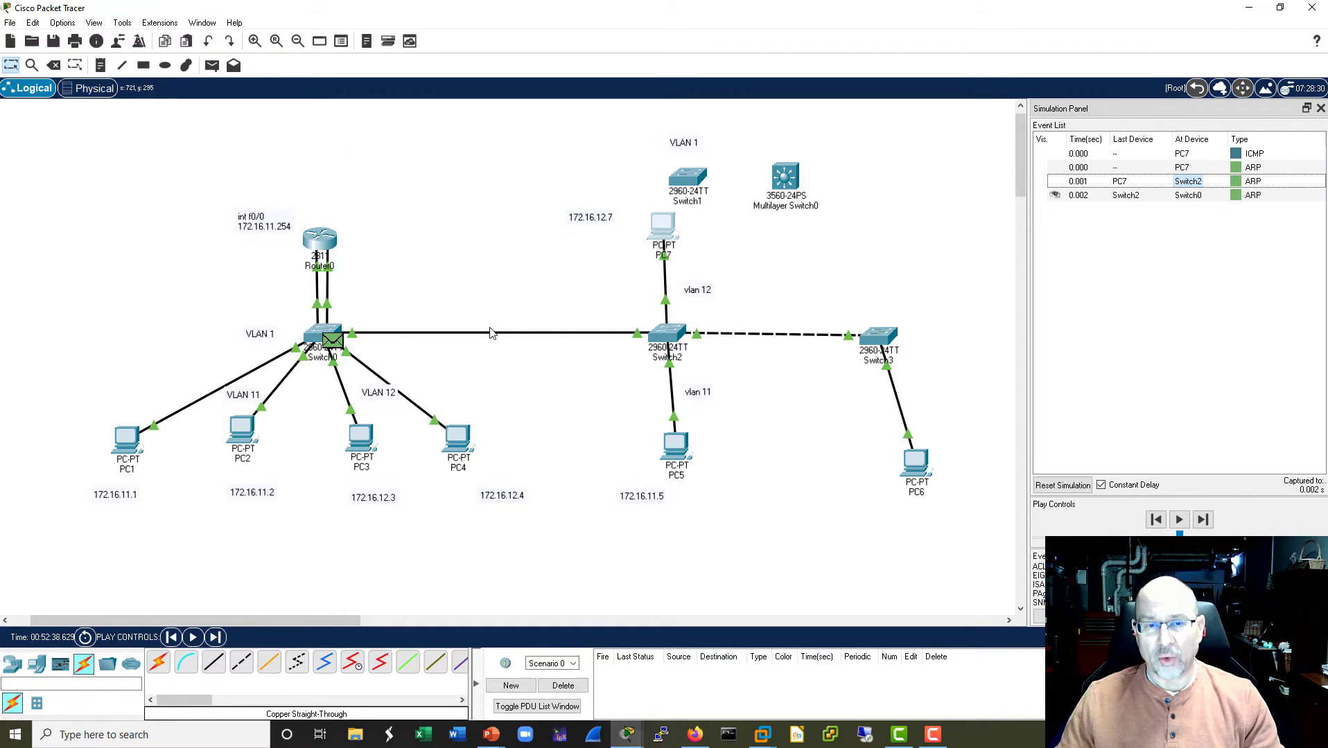
Step: Examine the inbound PDU details of the ARP event at Switch0, highlight its 802.1Q tag fields and compare with the topology
click(1127, 199)
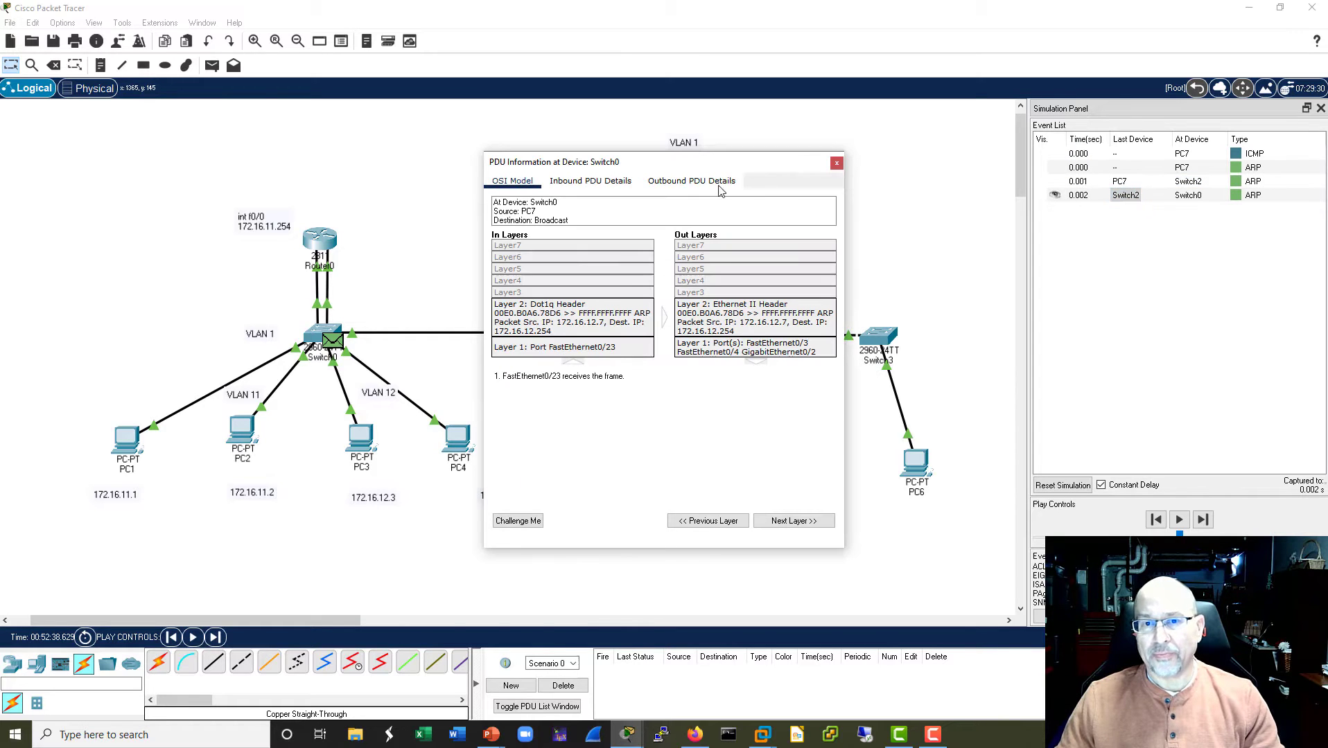
drag(480, 301, 153, 301)
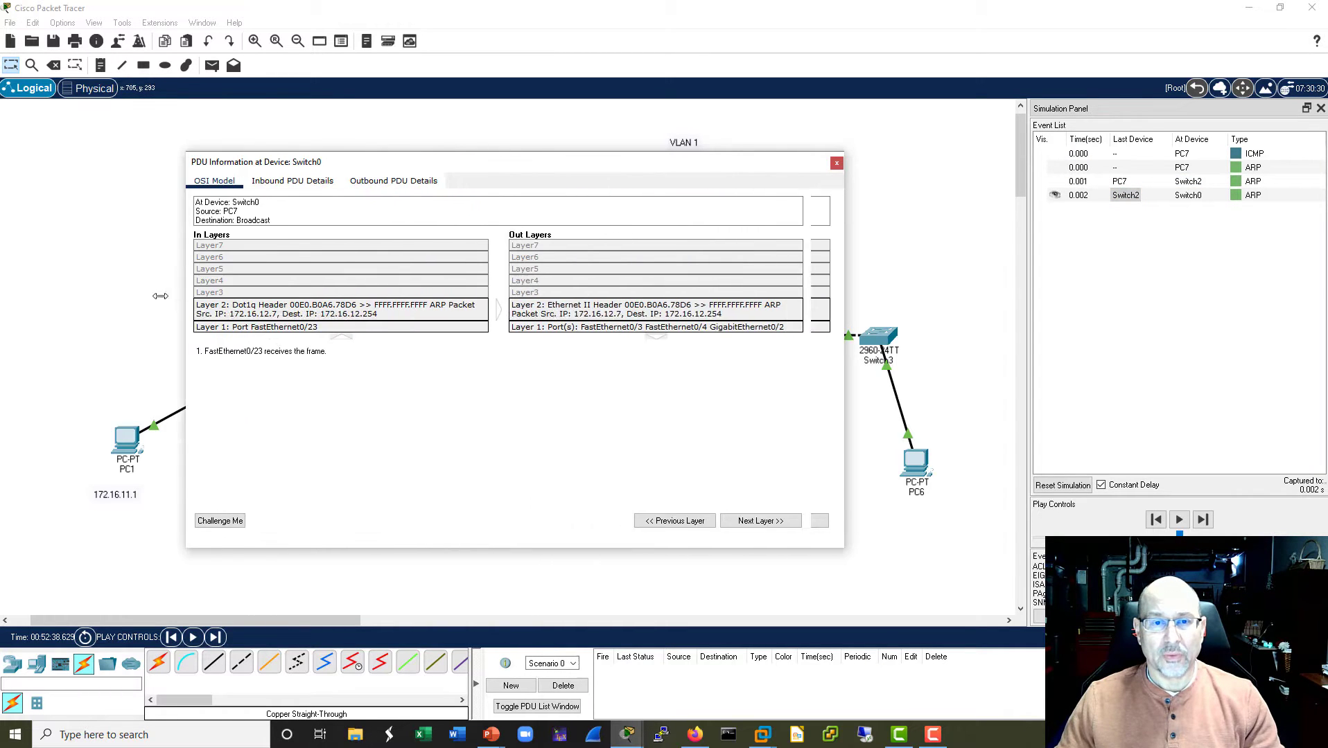
click(265, 191)
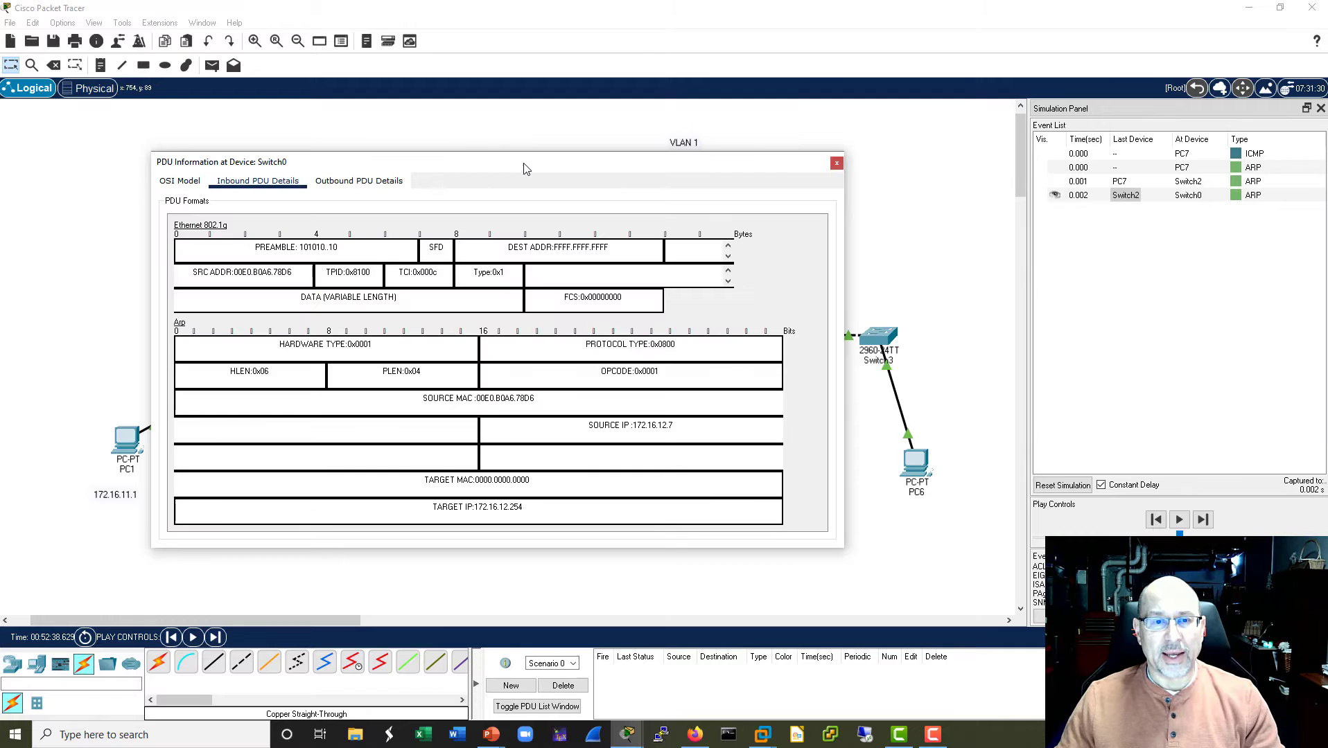
drag(527, 166, 513, 147)
drag(833, 223, 884, 225)
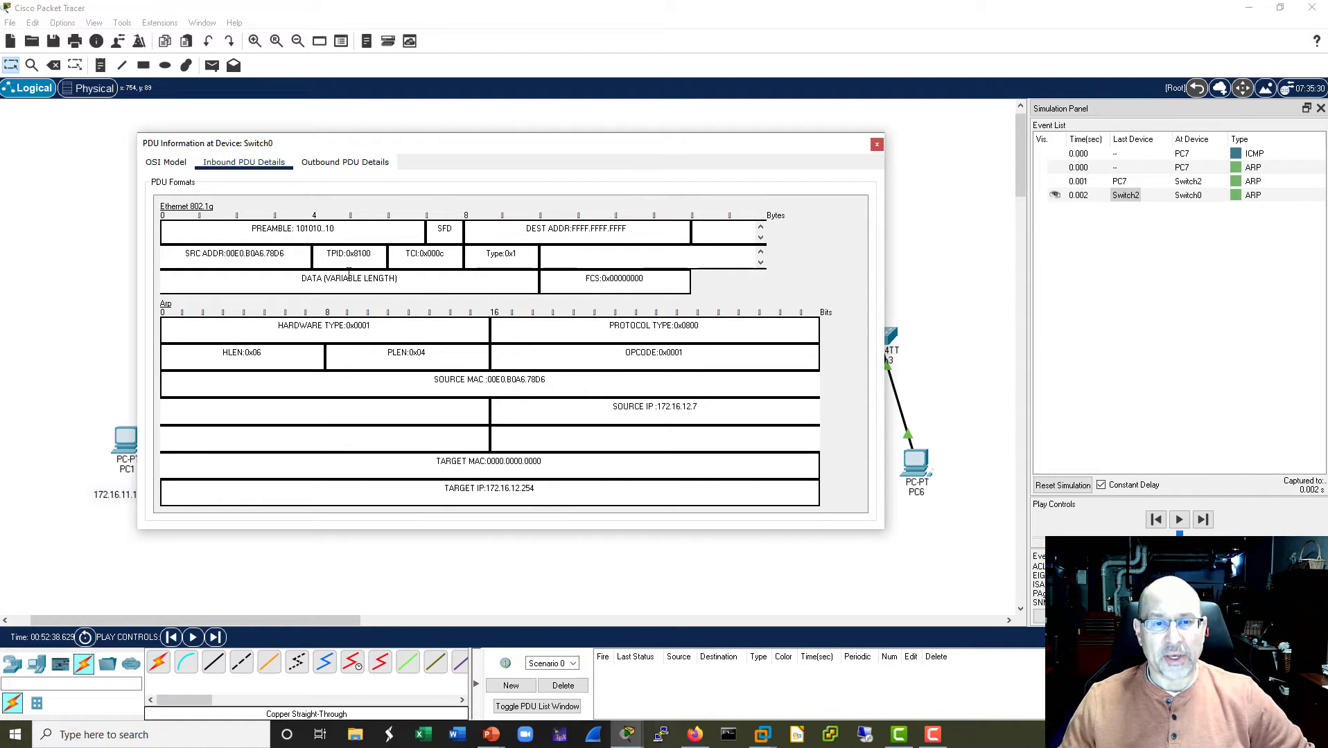
drag(461, 255, 323, 253)
click(375, 253)
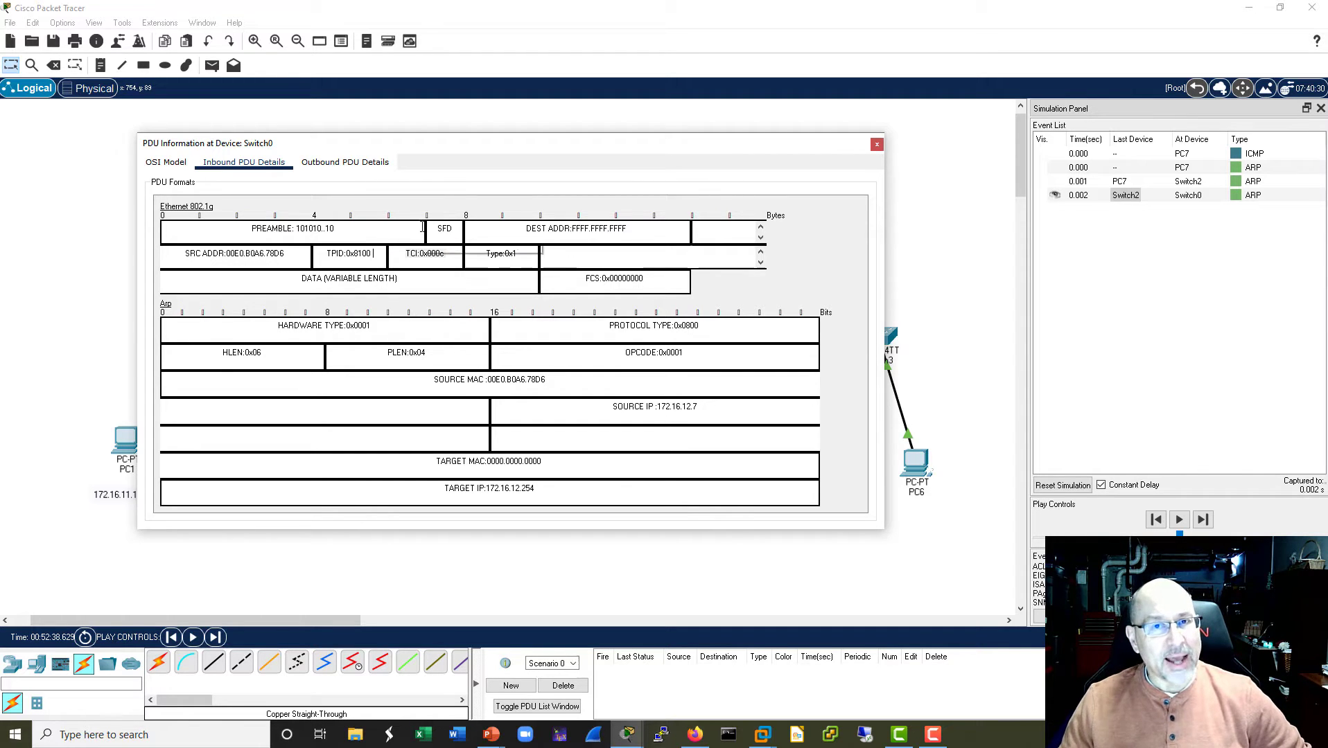
drag(546, 154, 538, 403)
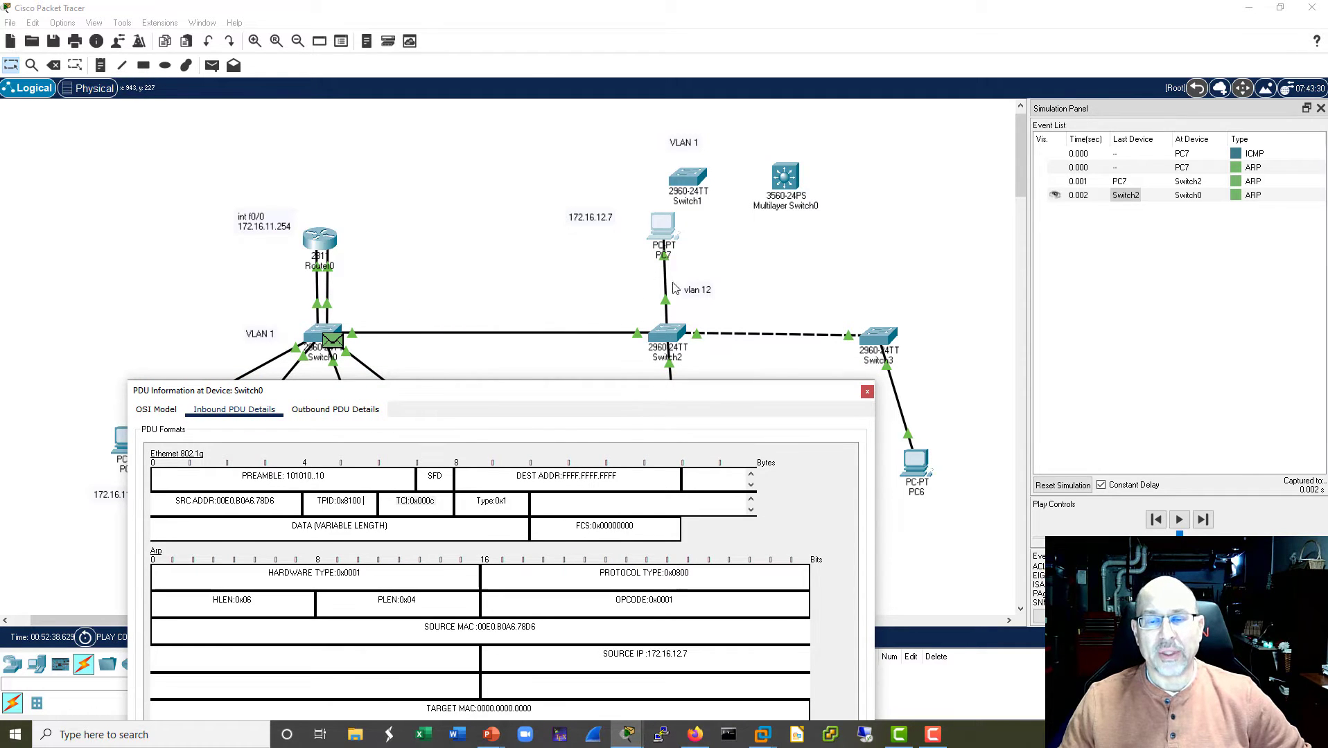
drag(607, 390, 582, 168)
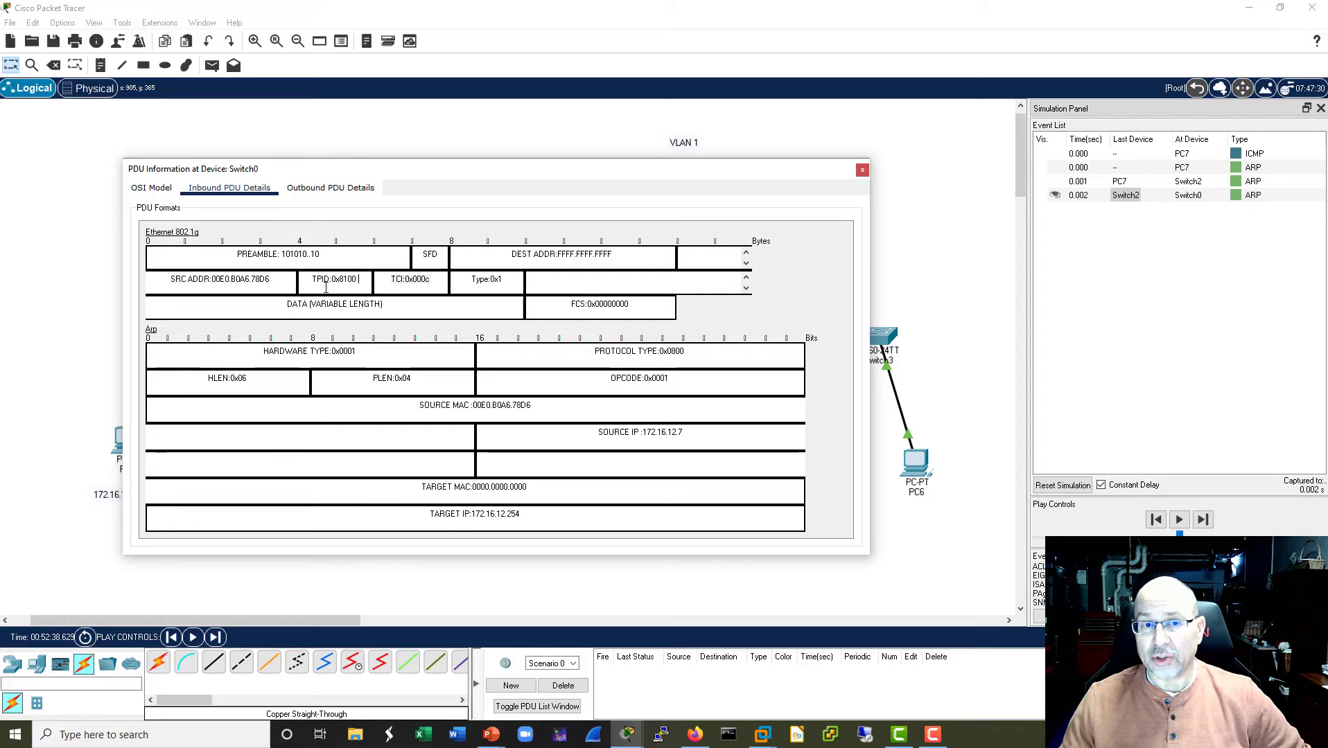
Step: Highlight the TPID and TCI fields and the TCI's last hex digits in Switch0's inbound frame, and uncover the VLAN labels in the topology
drag(311, 282, 361, 280)
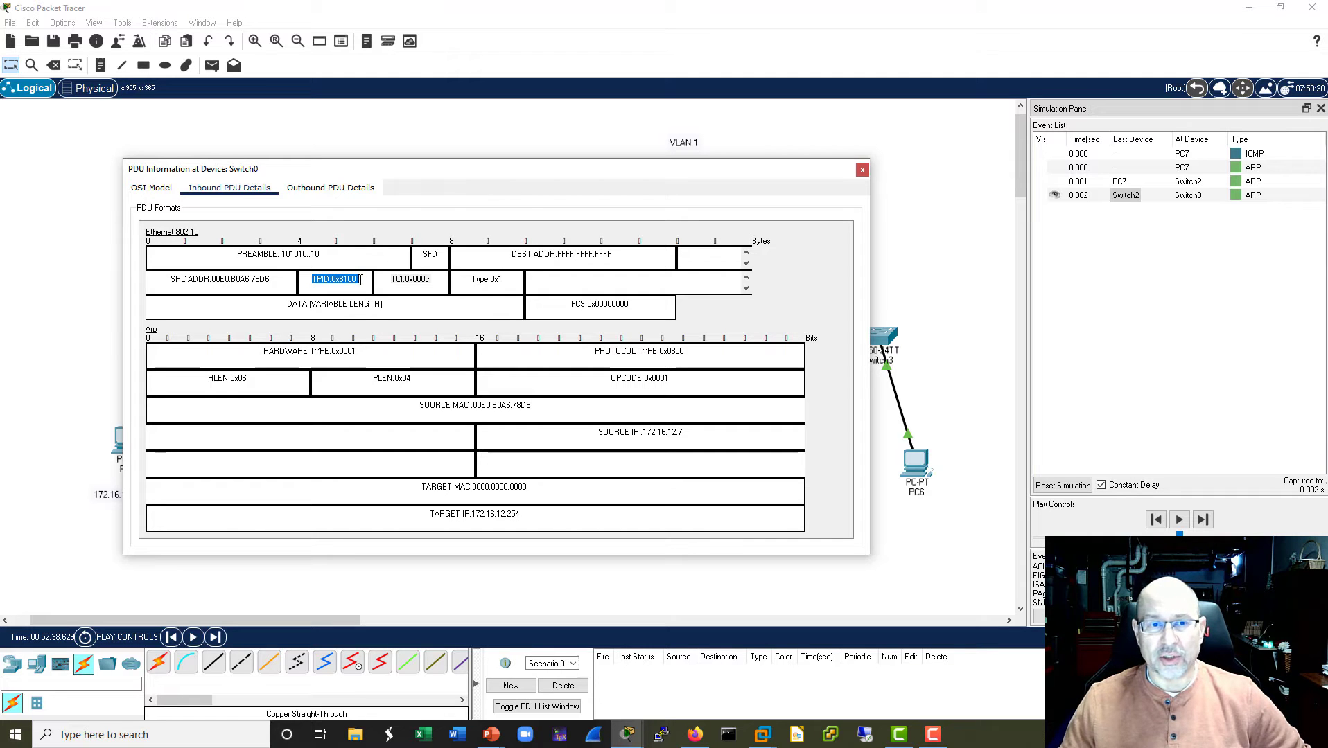
drag(382, 280, 441, 278)
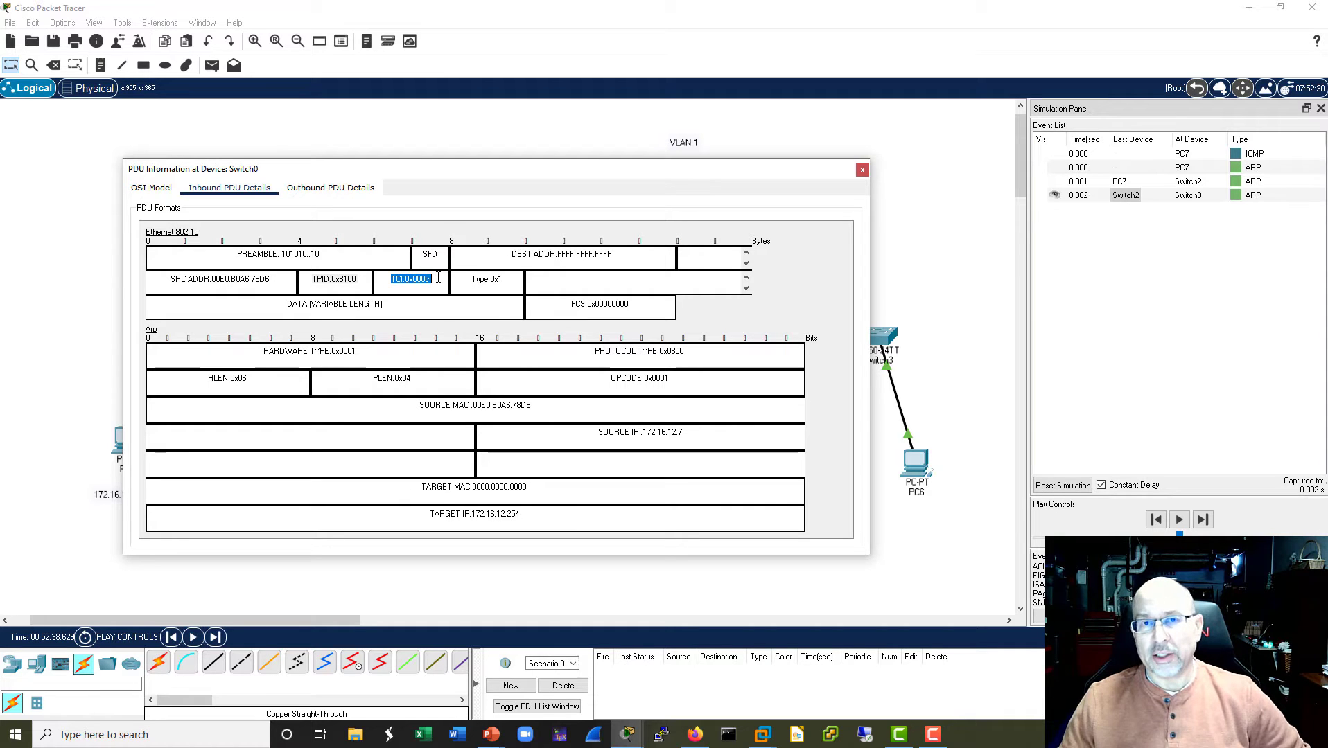
click(438, 278)
drag(438, 278, 378, 277)
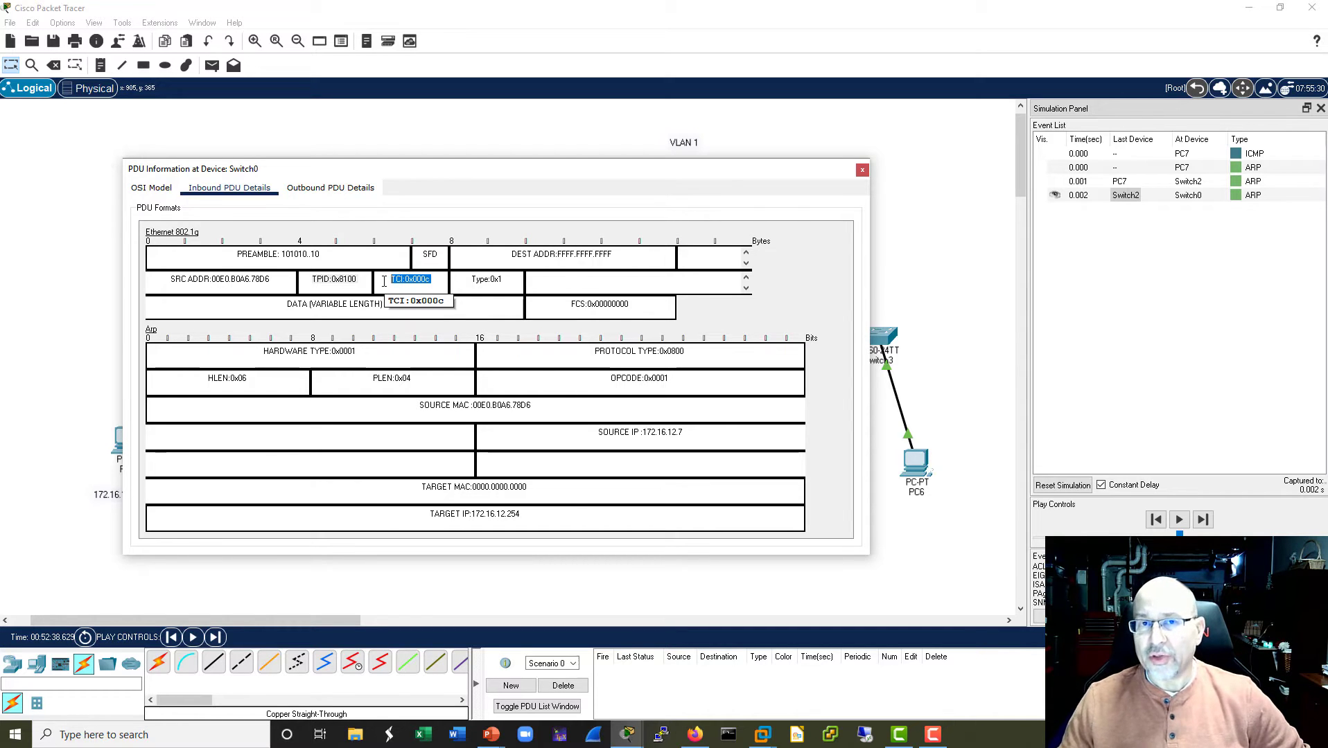
click(438, 281)
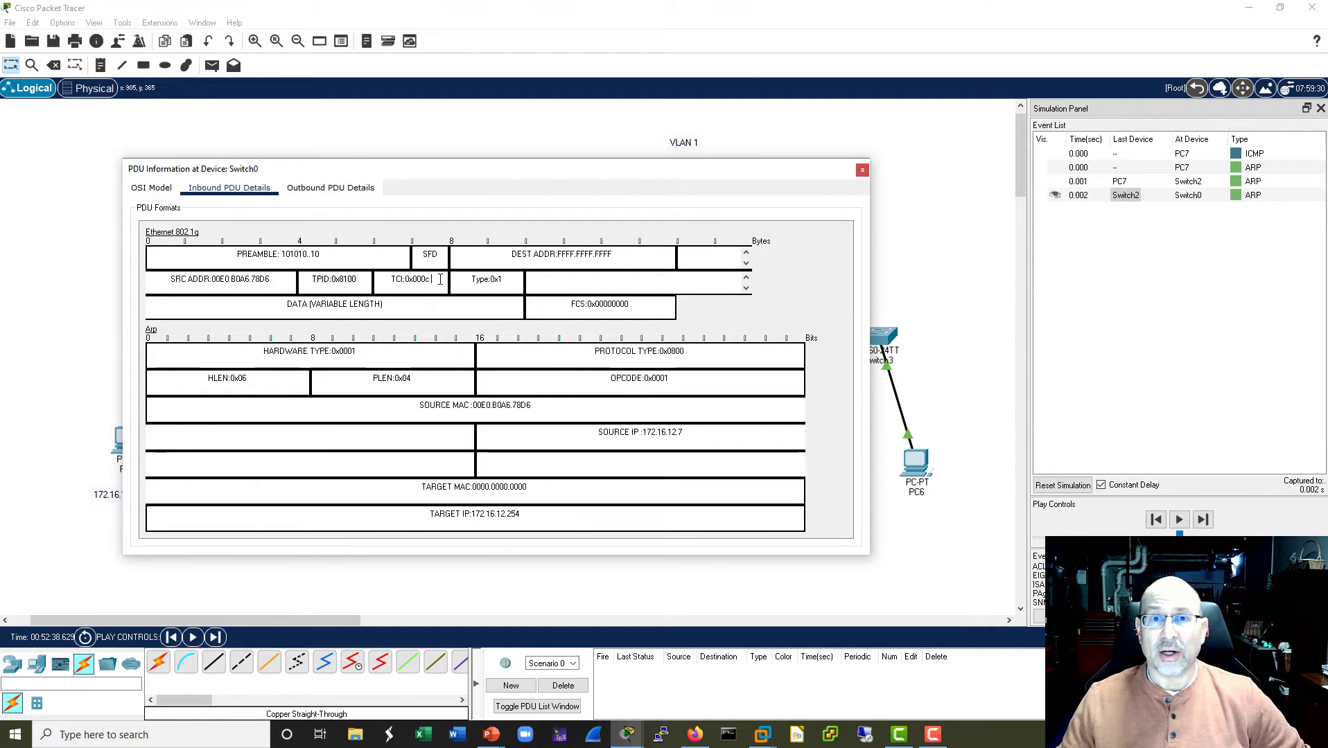
drag(426, 282, 422, 283)
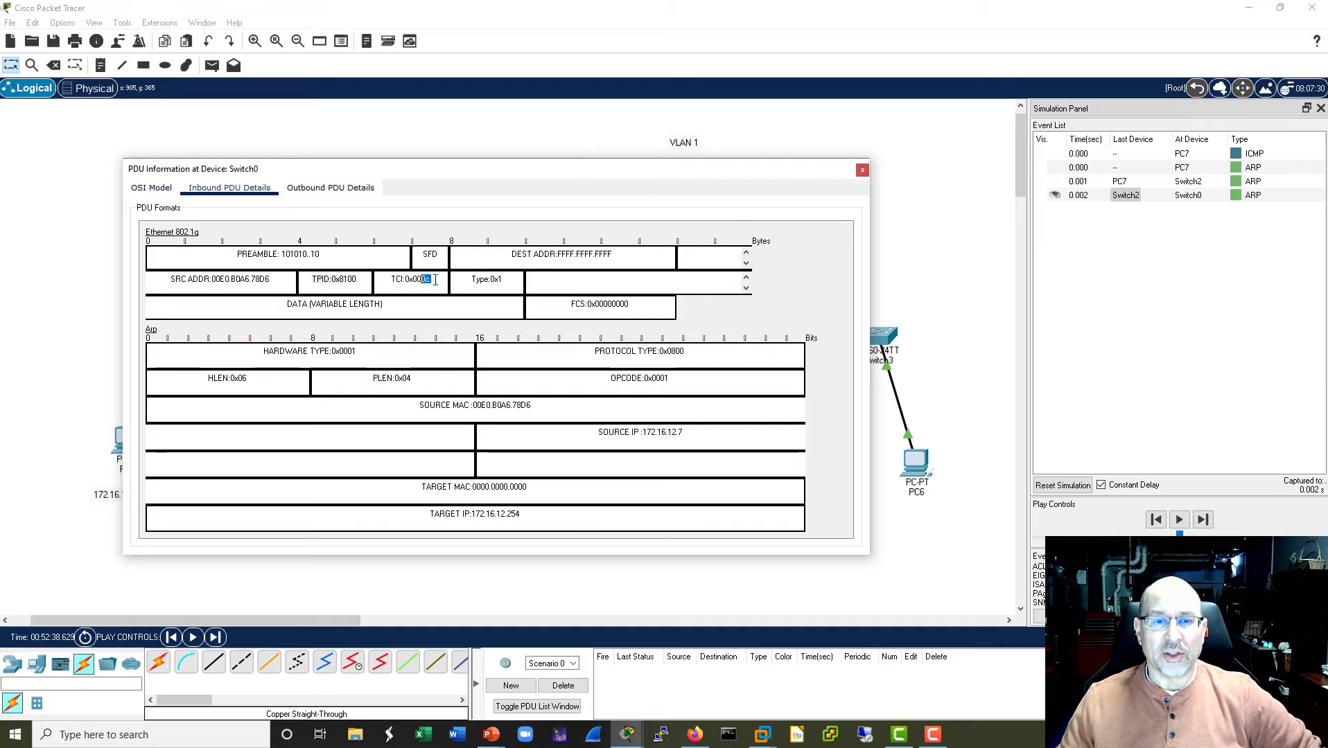
drag(509, 184, 511, 422)
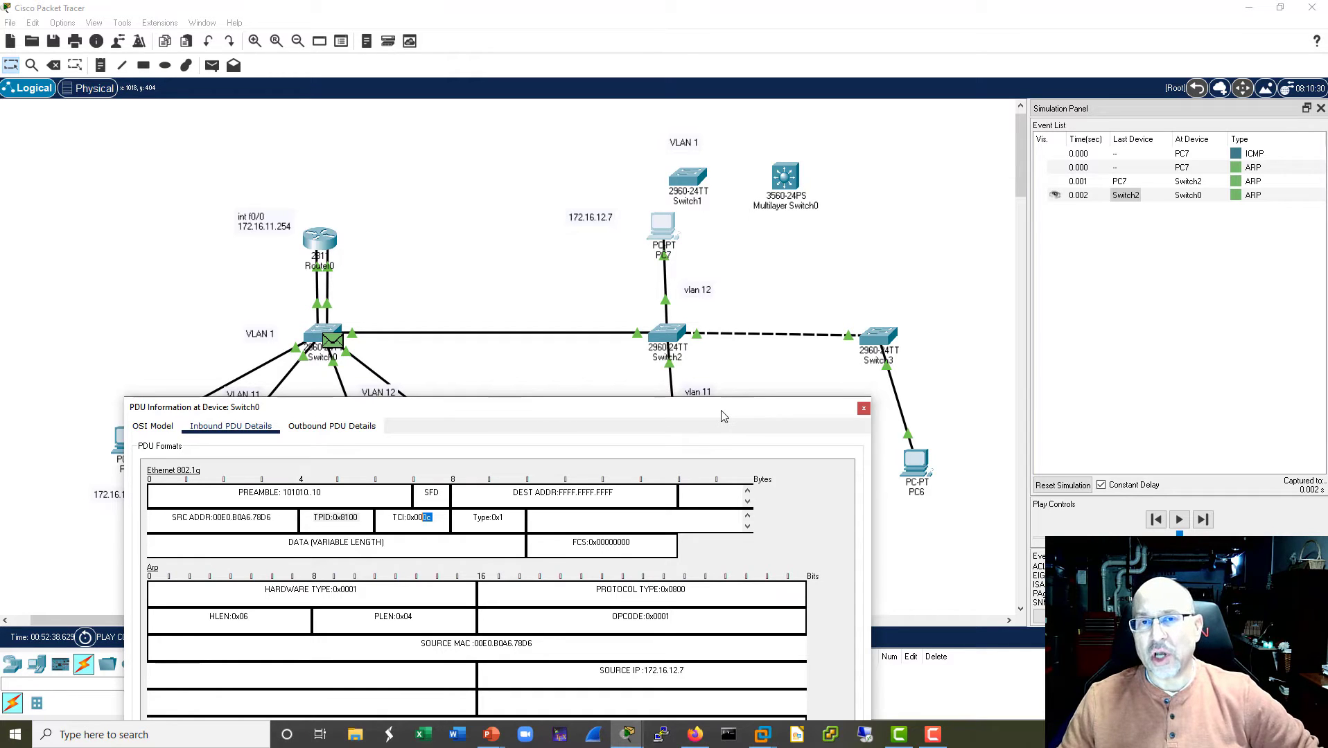
Step: Close Switch0's PDU information and advance the simulation three events to flood the ARP request and return Router0's reply to Switch2
drag(695, 415, 665, 151)
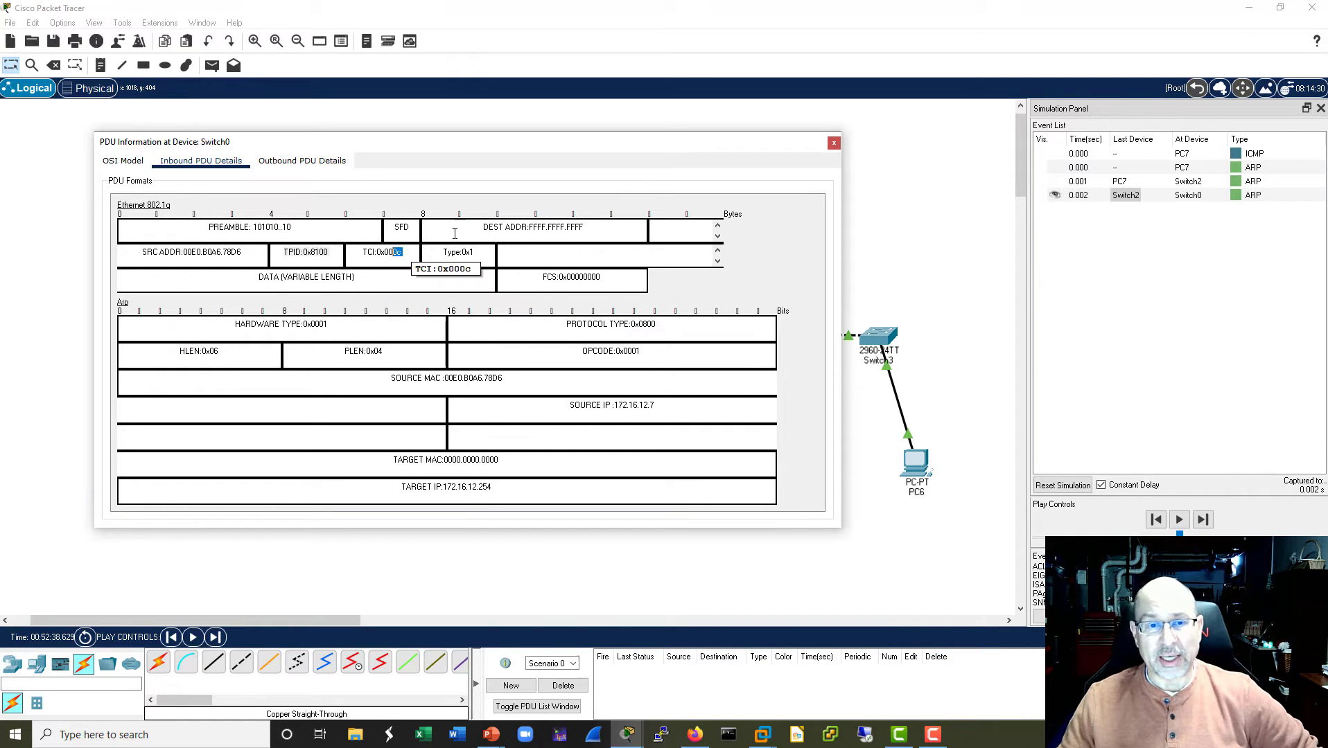
click(834, 143)
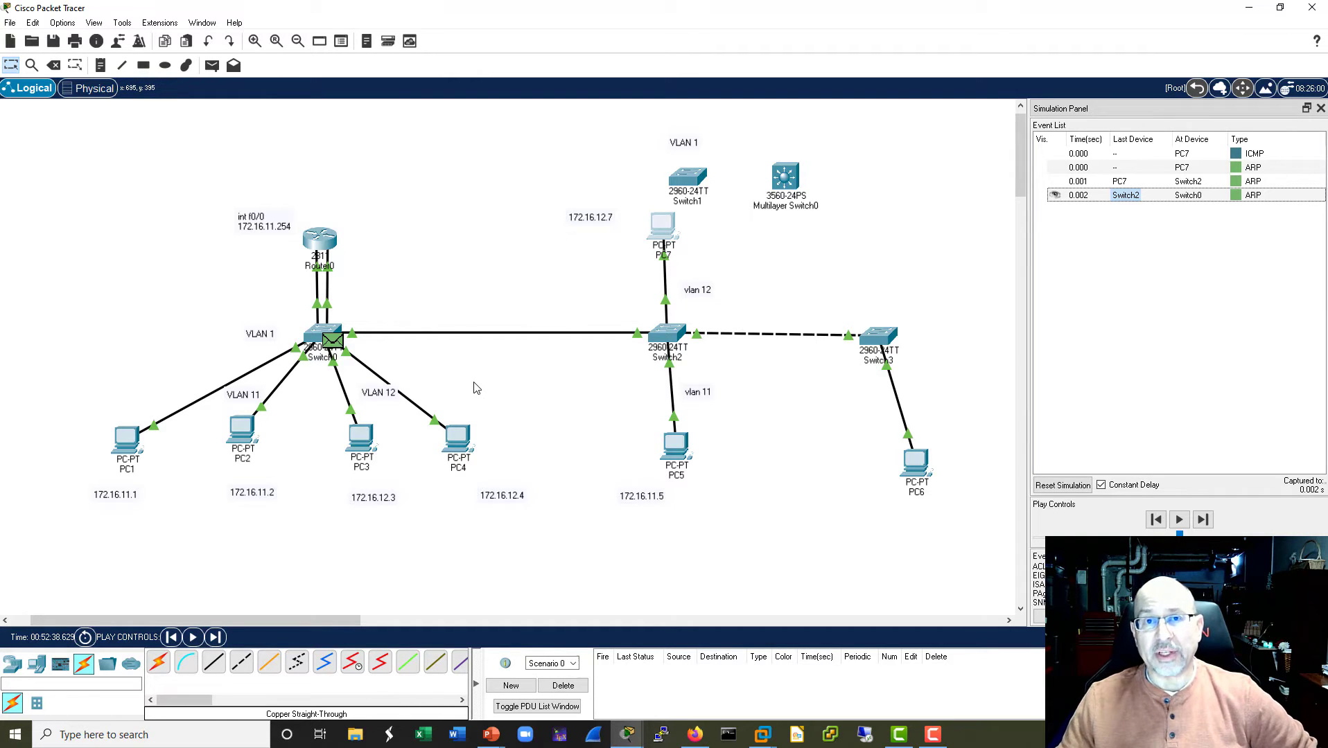
click(1203, 520)
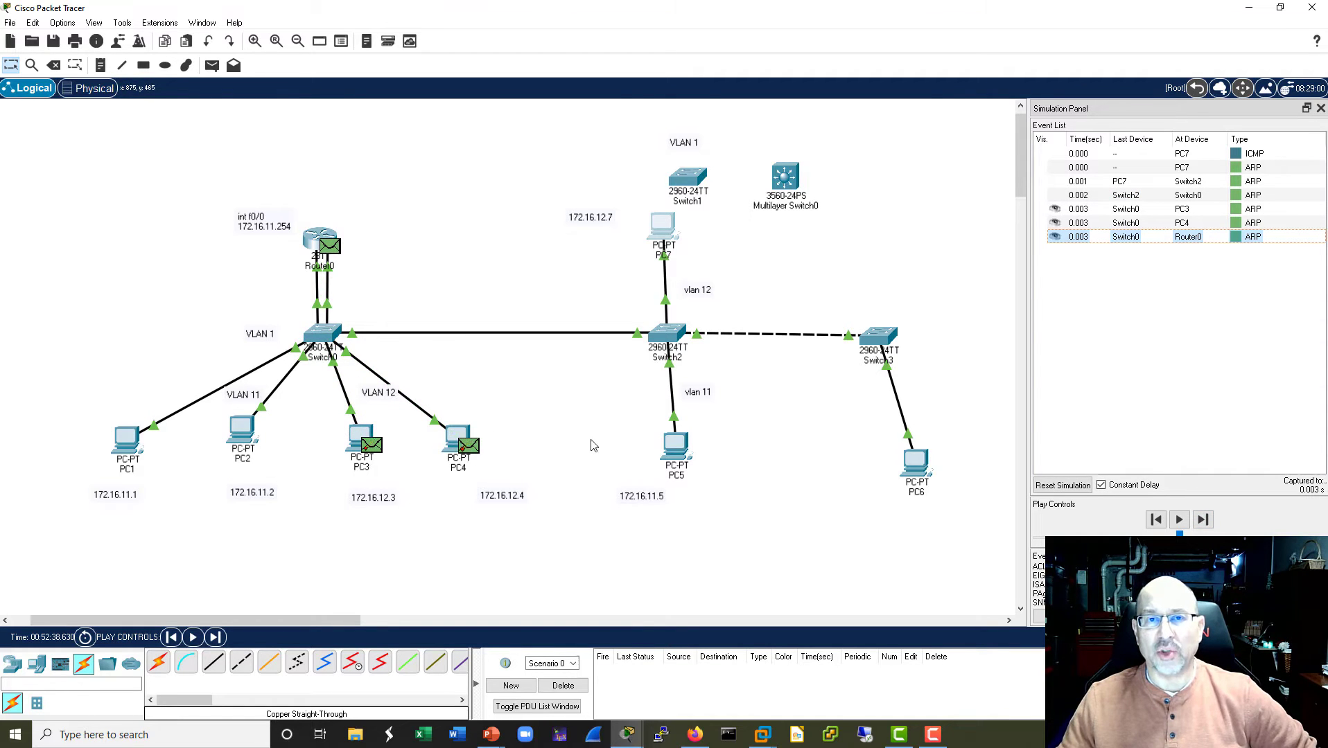
click(1203, 520)
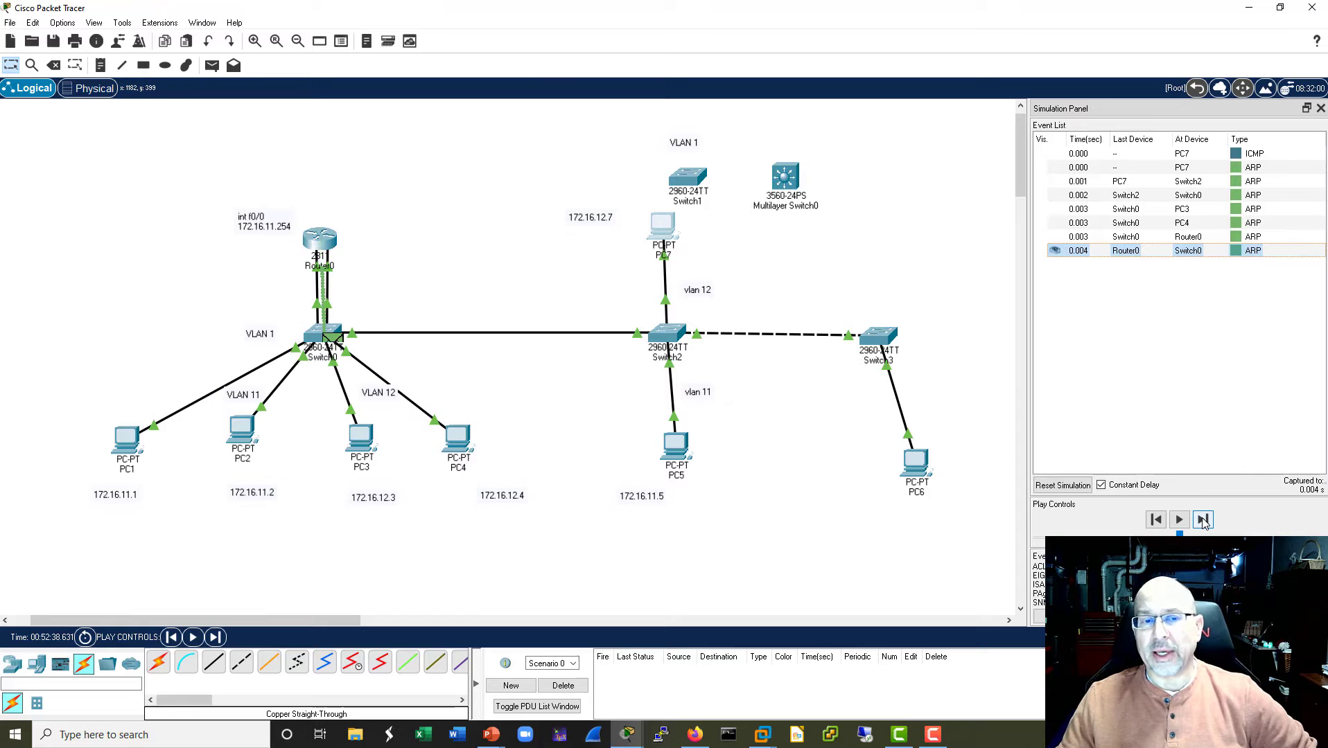
click(1203, 520)
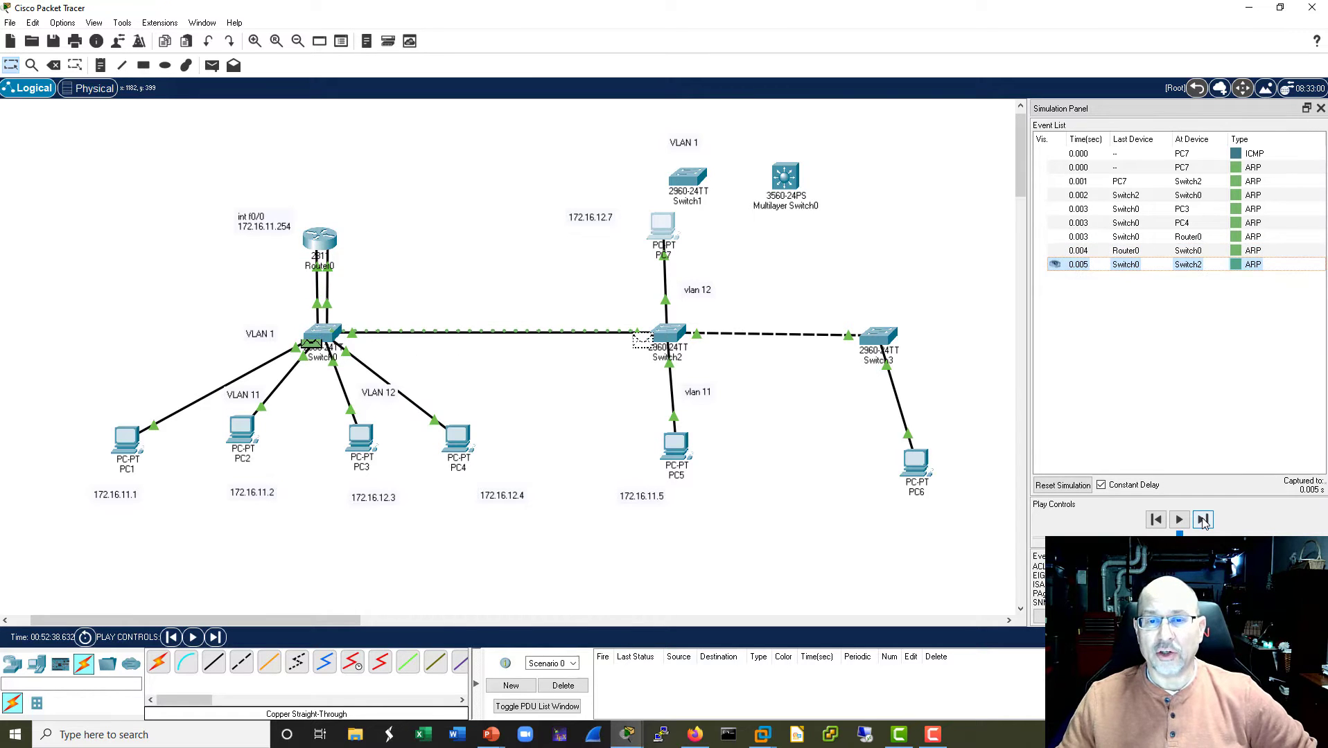
Step: Examine the inbound PDU details of the ARP reply at Switch2 and highlight its TCI field
click(1126, 265)
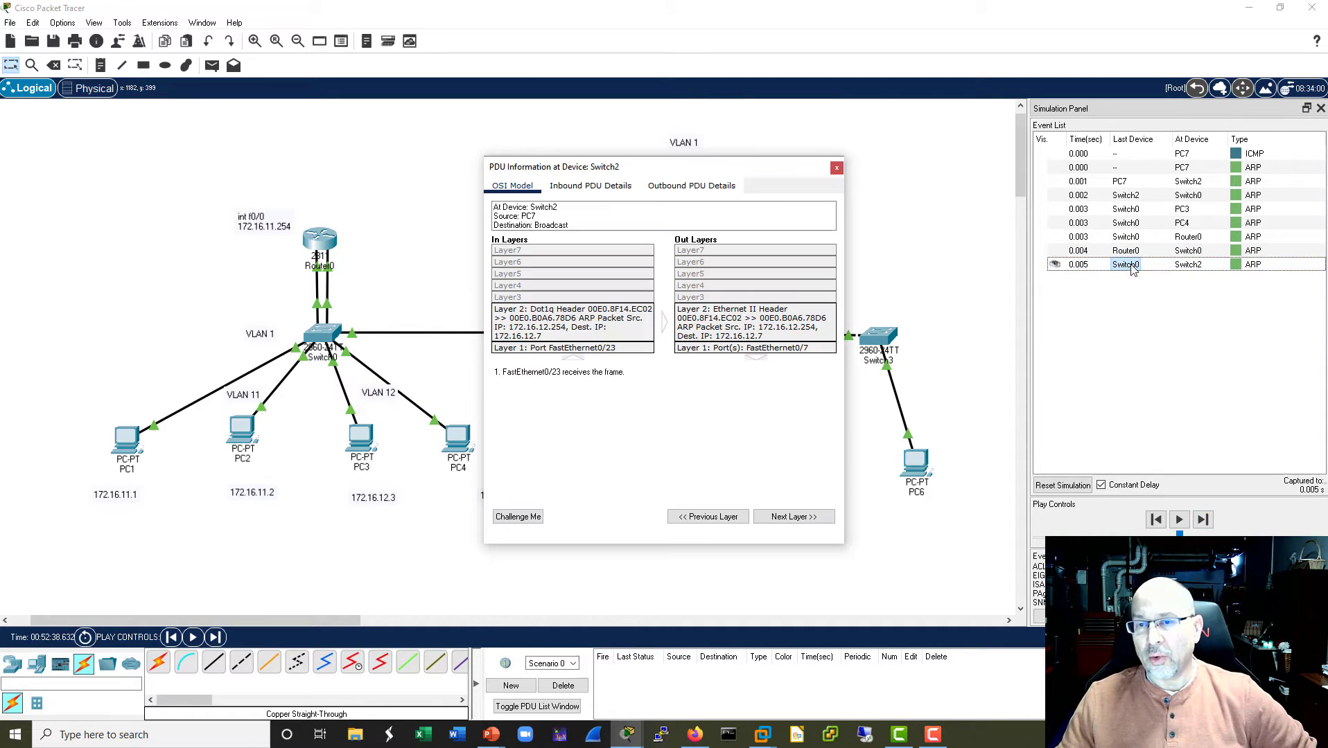
mouse_move(482, 289)
mouse_down()
mouse_move(433, 294)
mouse_move(497, 302)
mouse_move(464, 289)
mouse_up()
drag(365, 283, 176, 285)
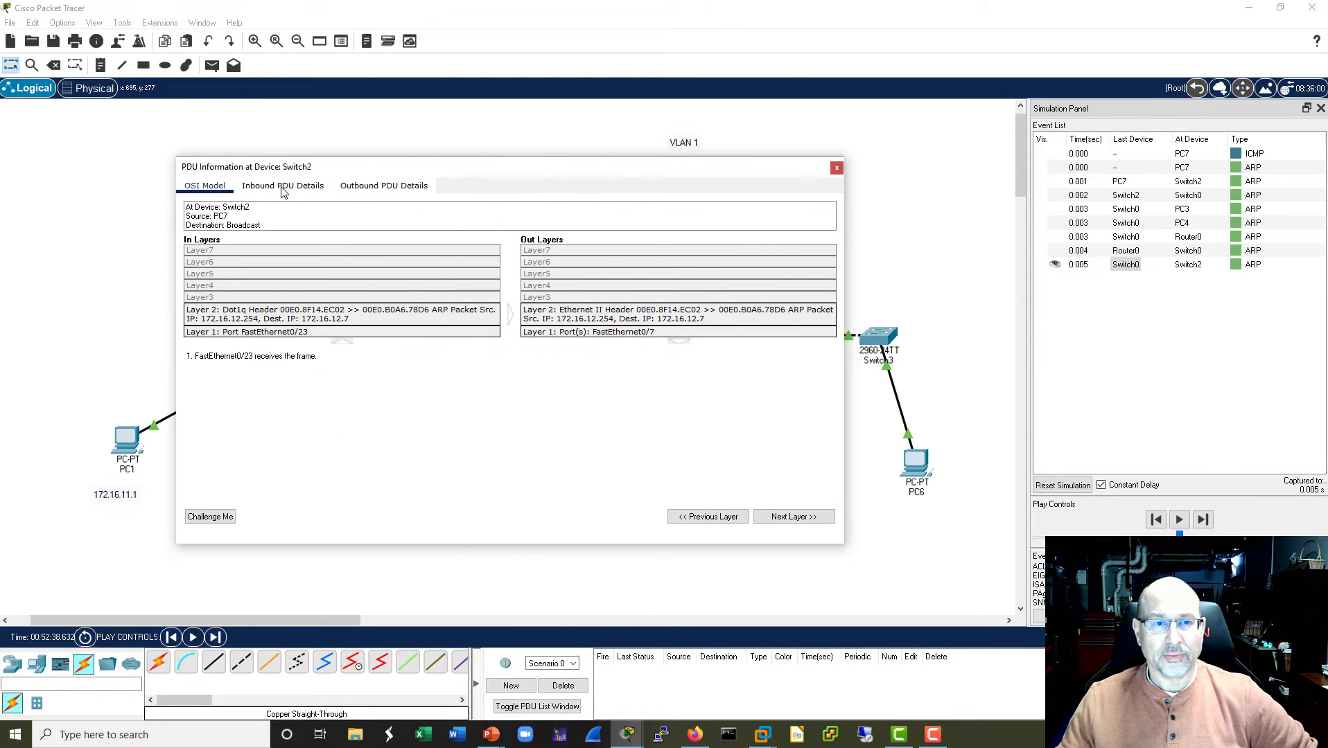
click(282, 186)
drag(455, 276, 414, 277)
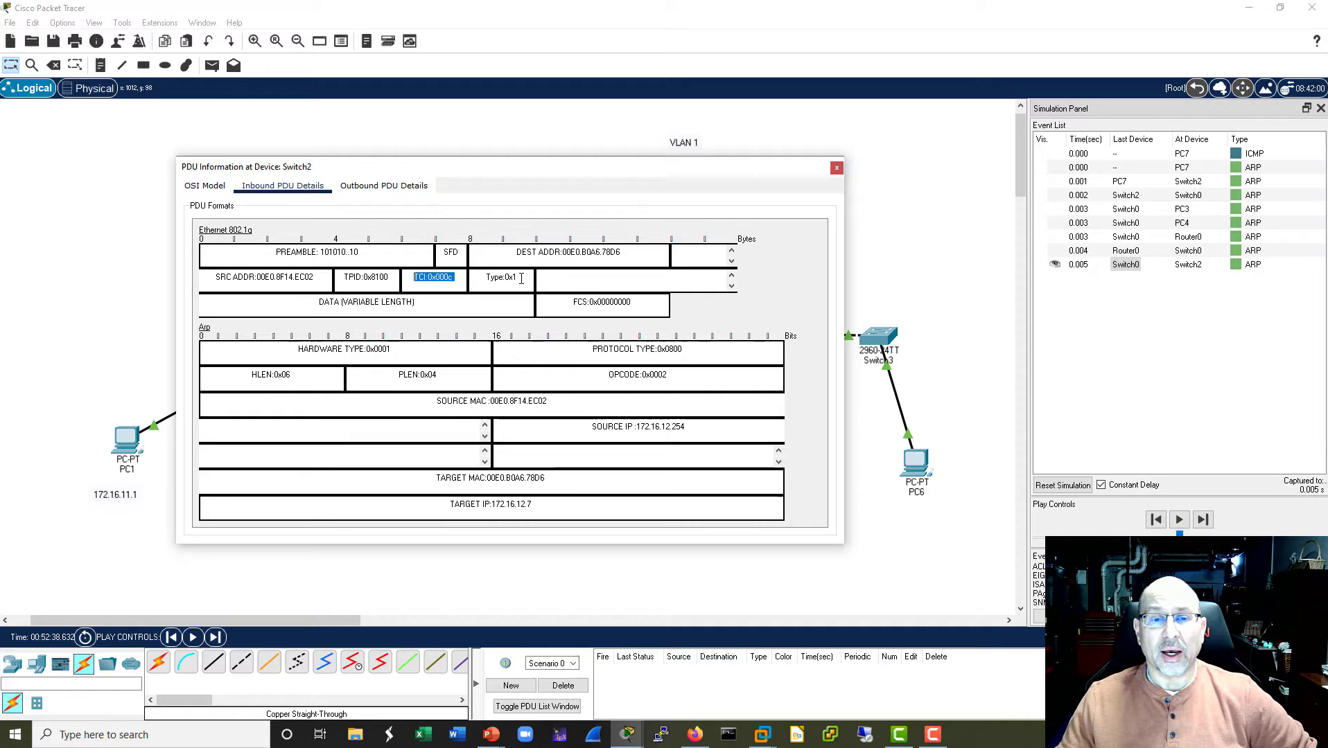
click(836, 168)
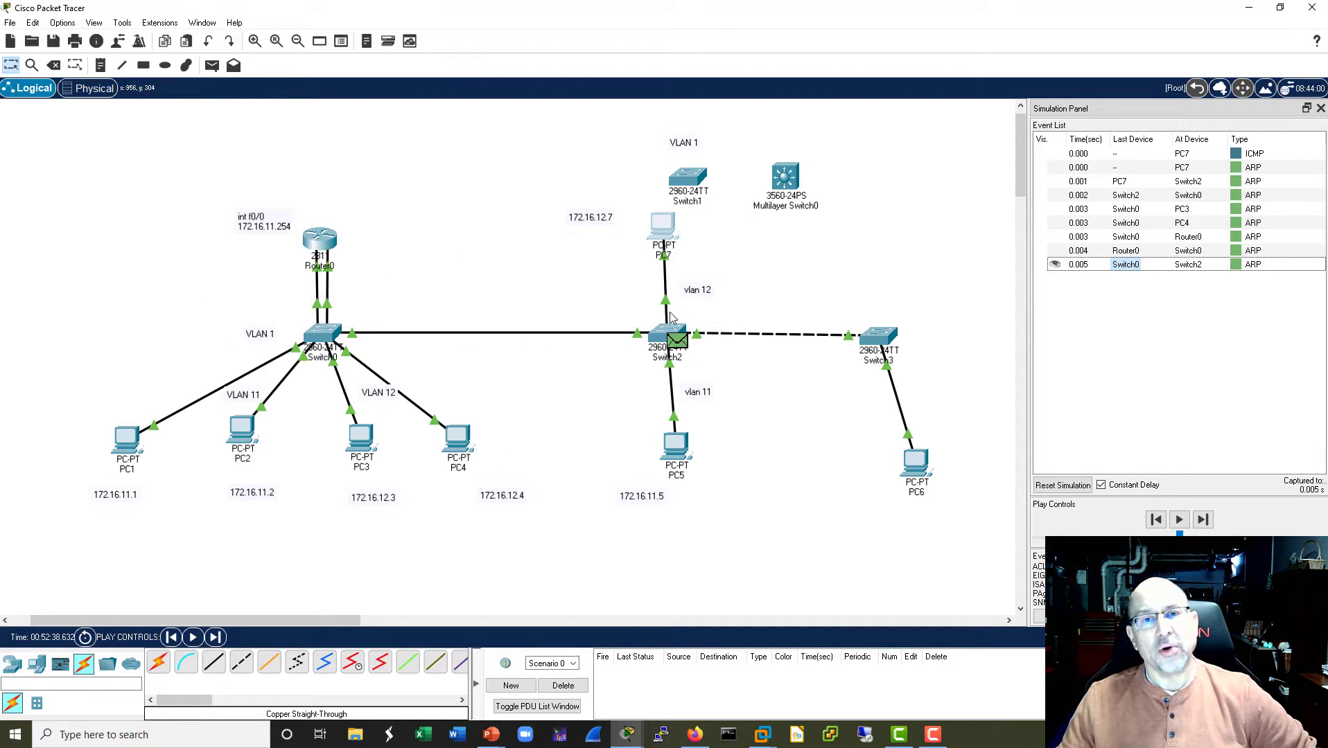
Step: Advance the simulation one event to deliver the ARP reply to PC7, and run sh mac address-table on Switch2
click(1204, 520)
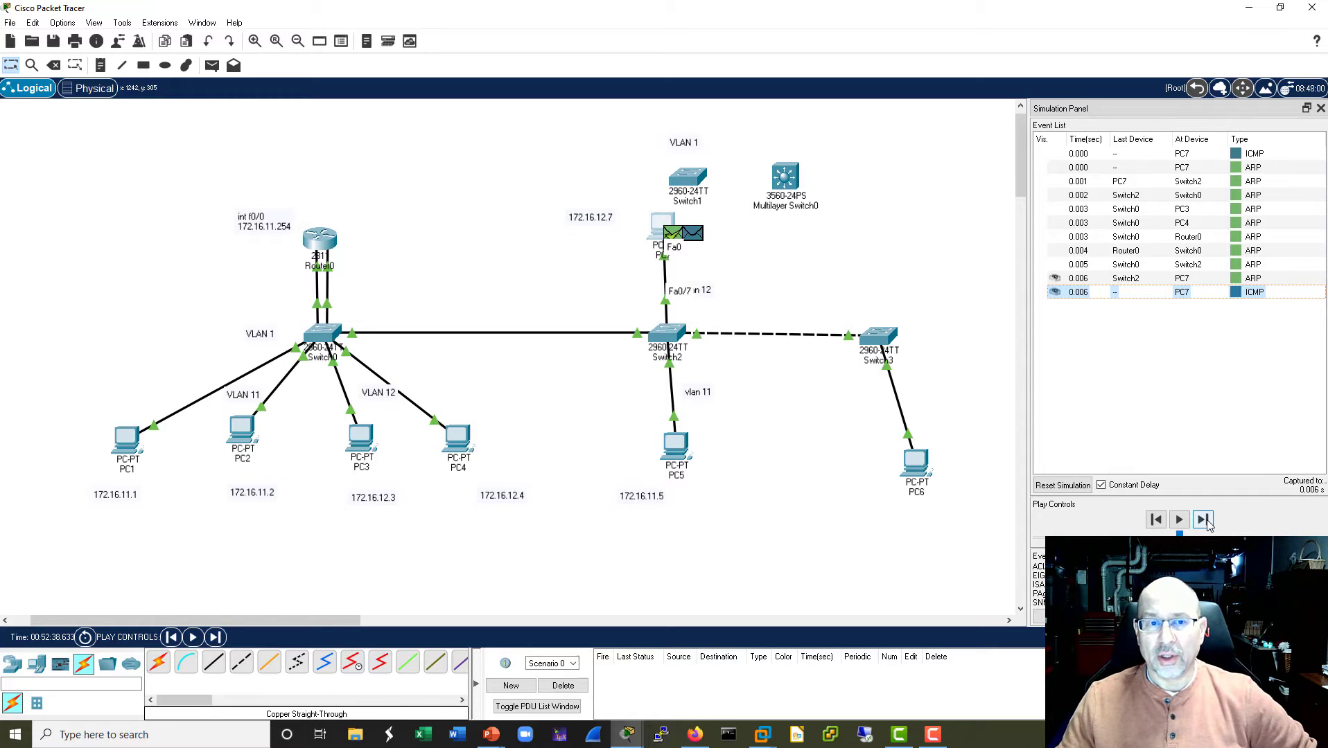
click(667, 335)
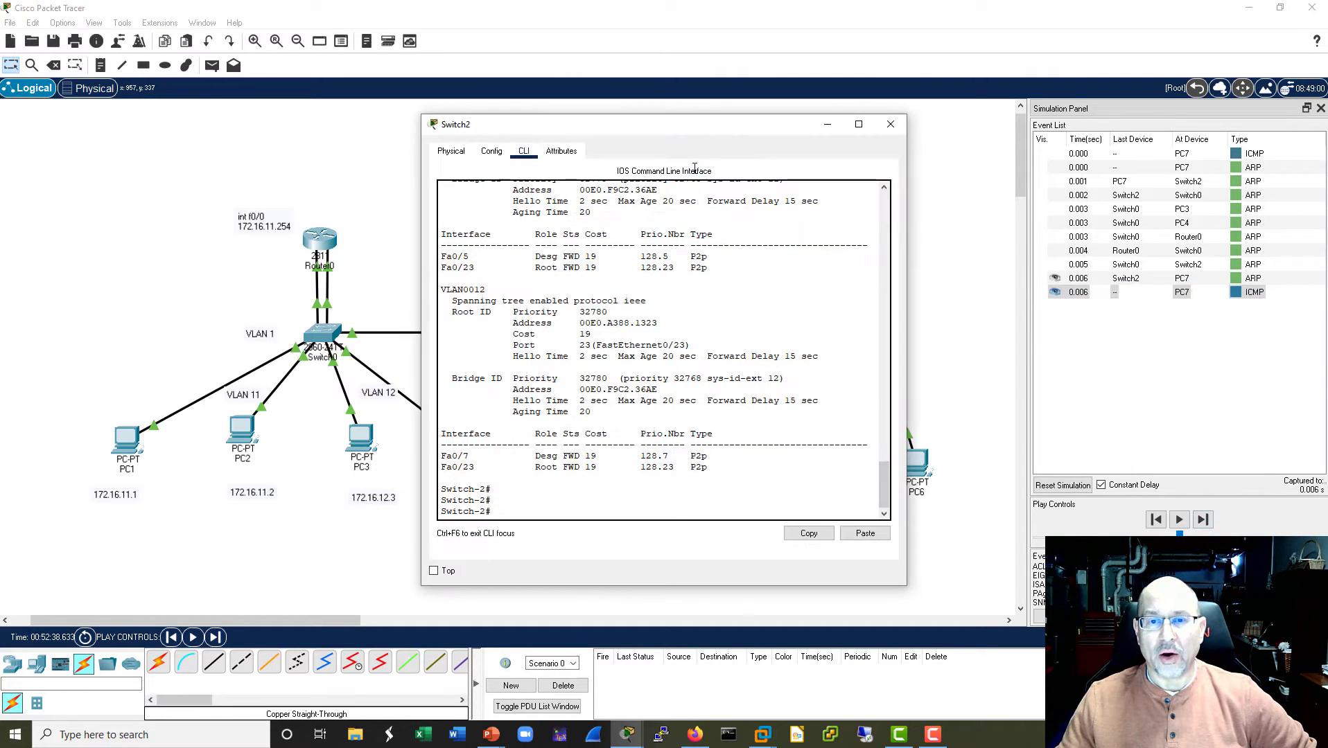
drag(420, 396, 206, 380)
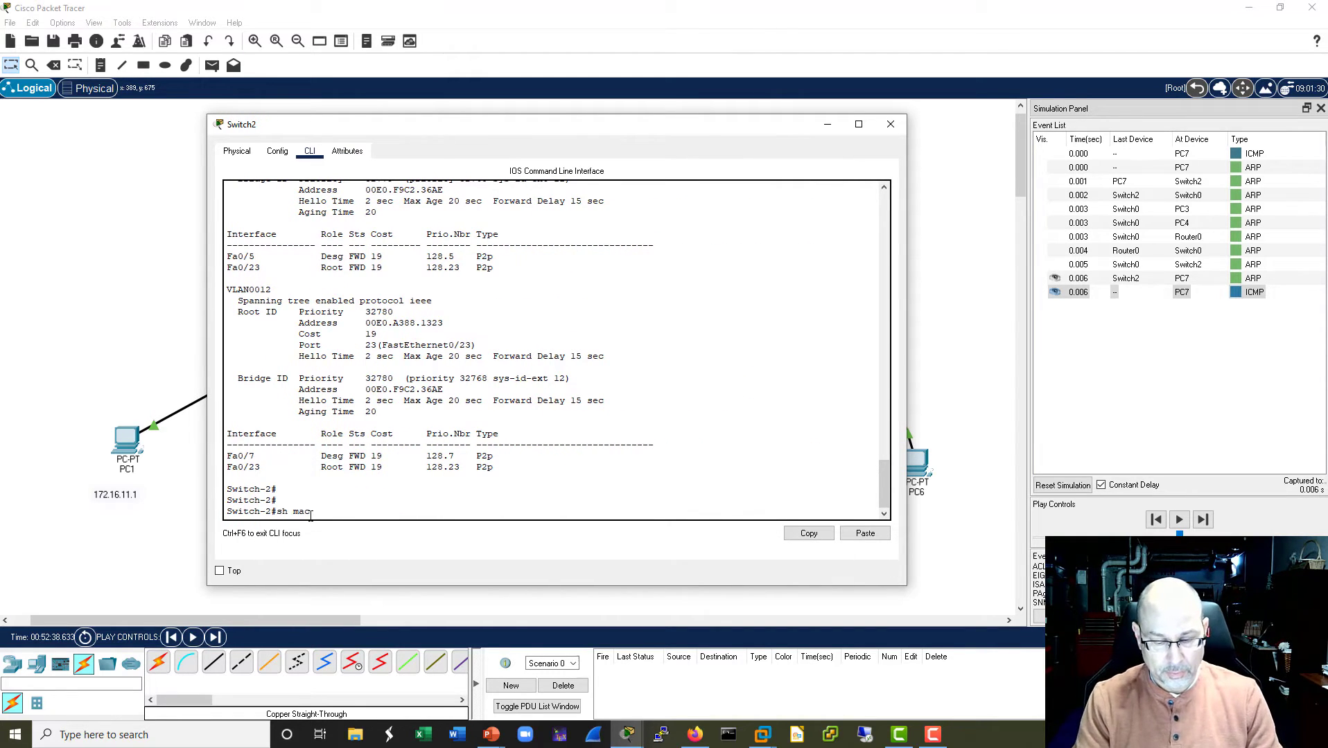
text(dd)
key(Tab)
key(Return)
key(Return)
key(Return)
key(Return)
key(Return)
key(Return)
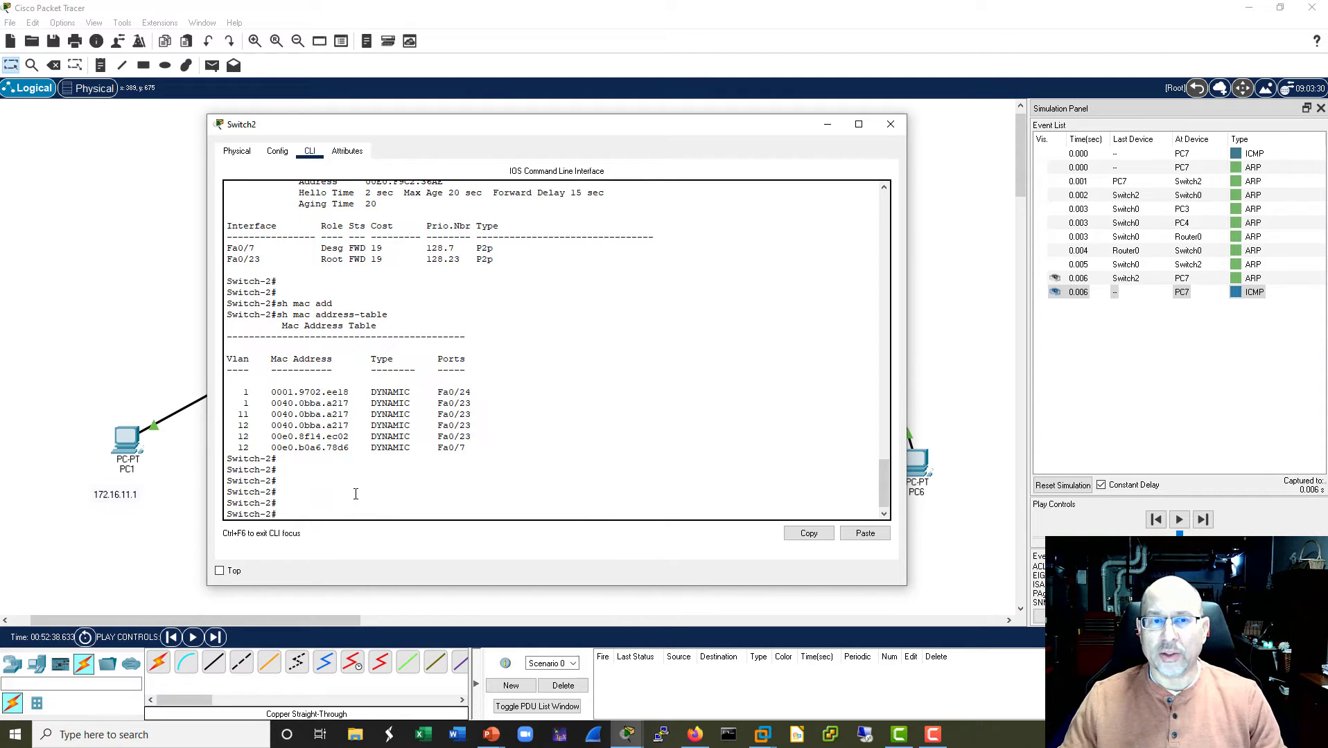
Step: Highlight the VLAN 12 entries on ports Fa0/7 and Fa0/23 in Switch2's MAC address table, and close the switch's window
drag(470, 442, 213, 392)
drag(277, 459, 243, 394)
click(335, 443)
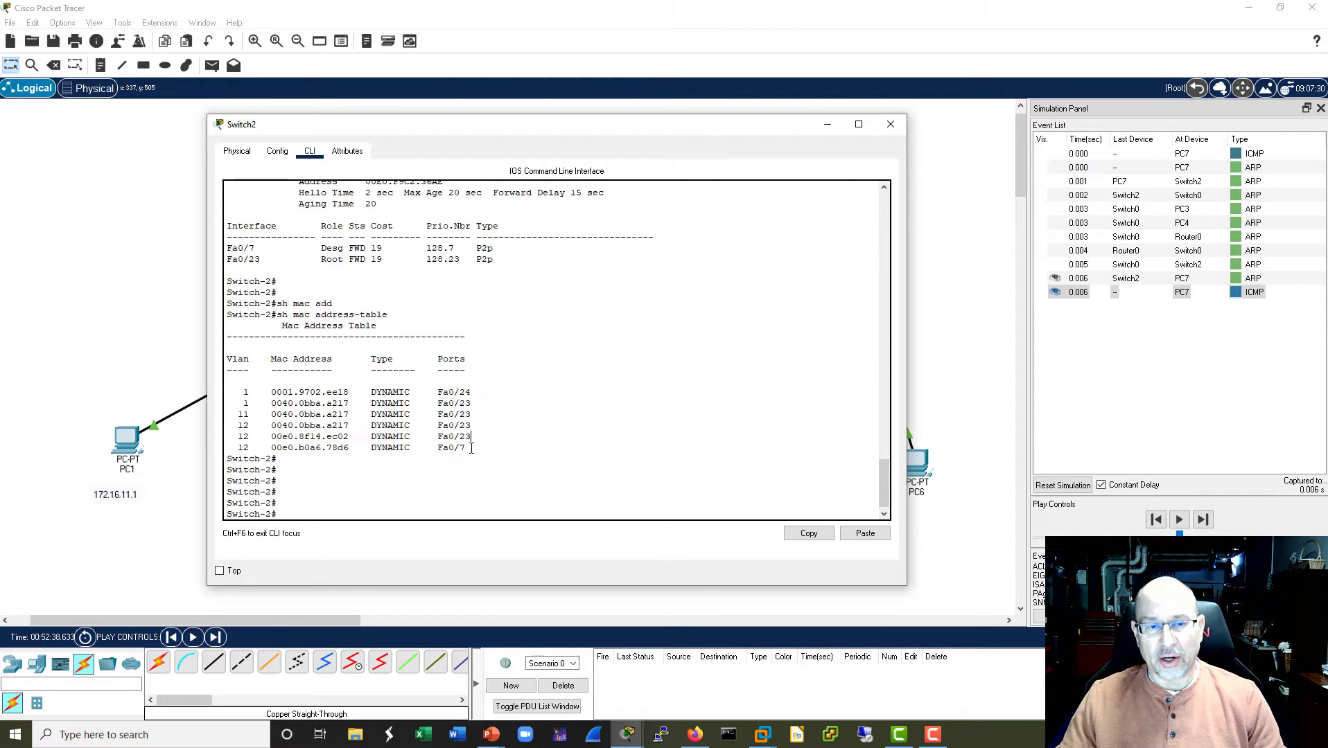
drag(471, 448, 241, 448)
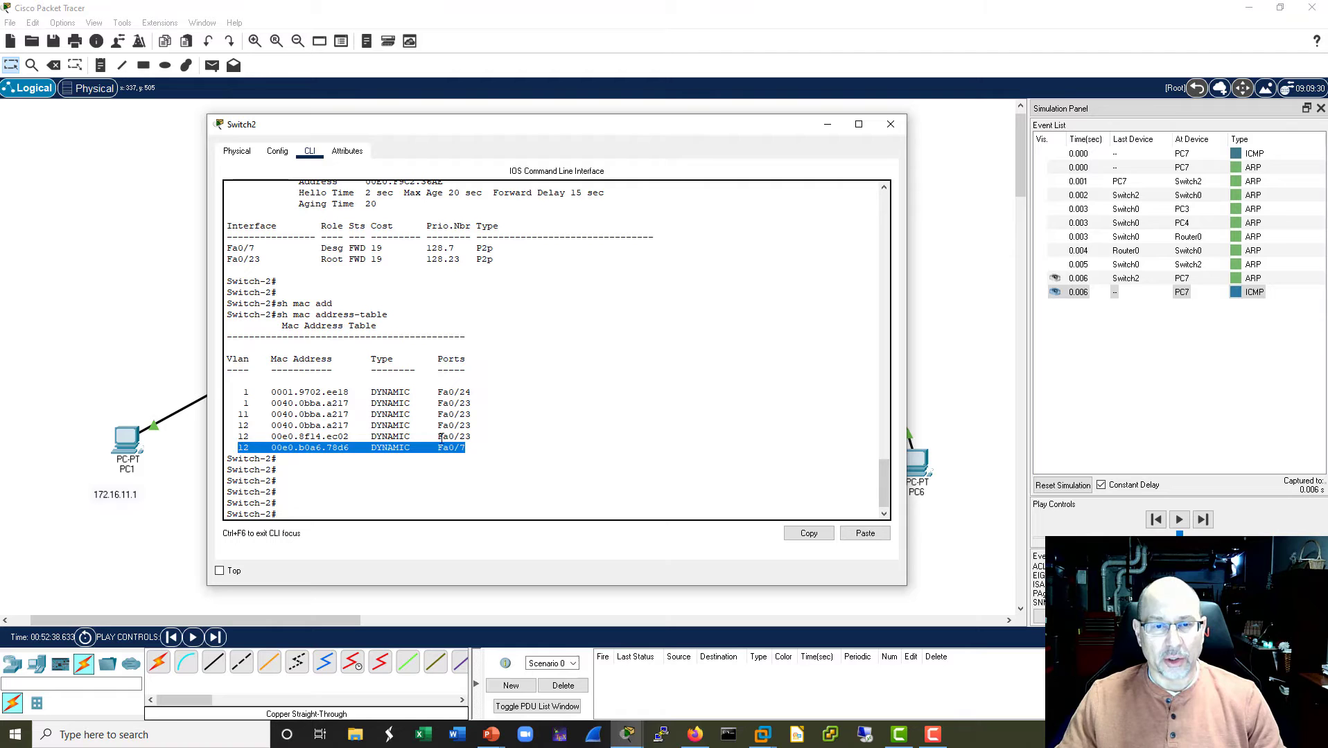
click(581, 439)
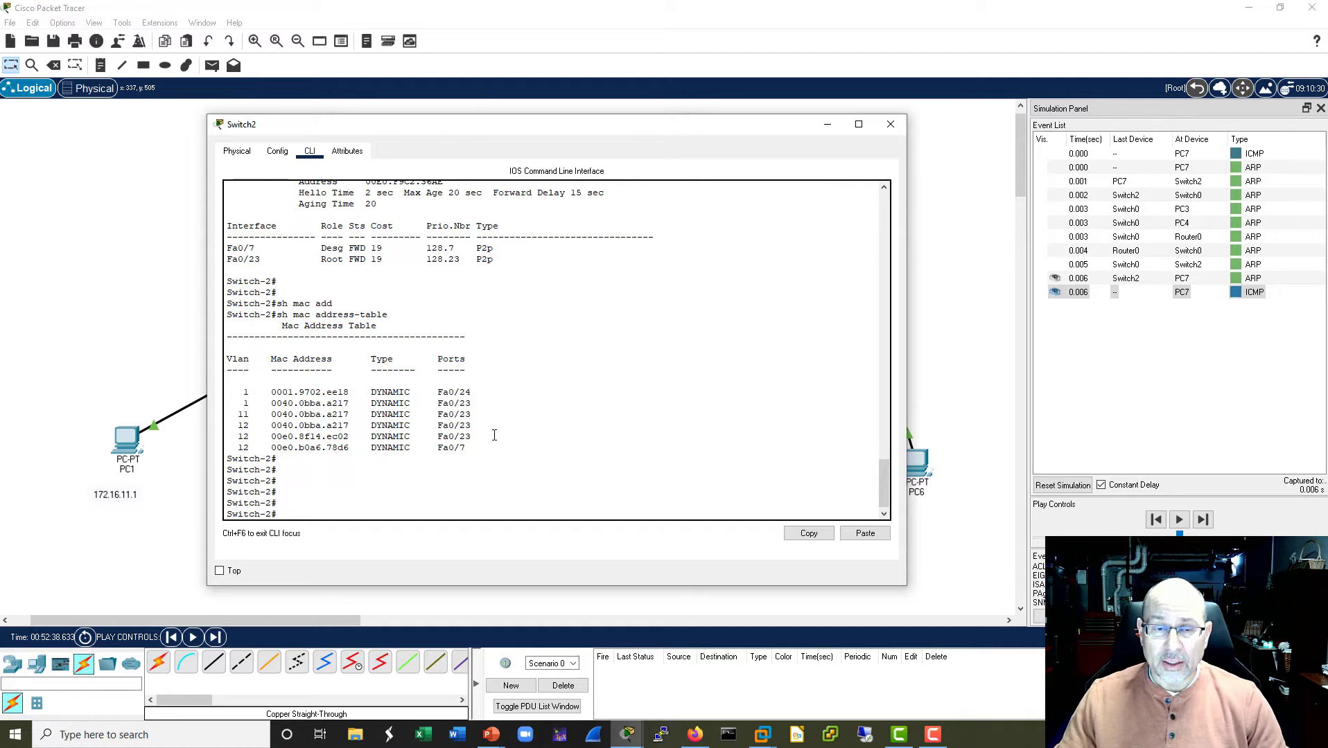
drag(472, 436, 253, 425)
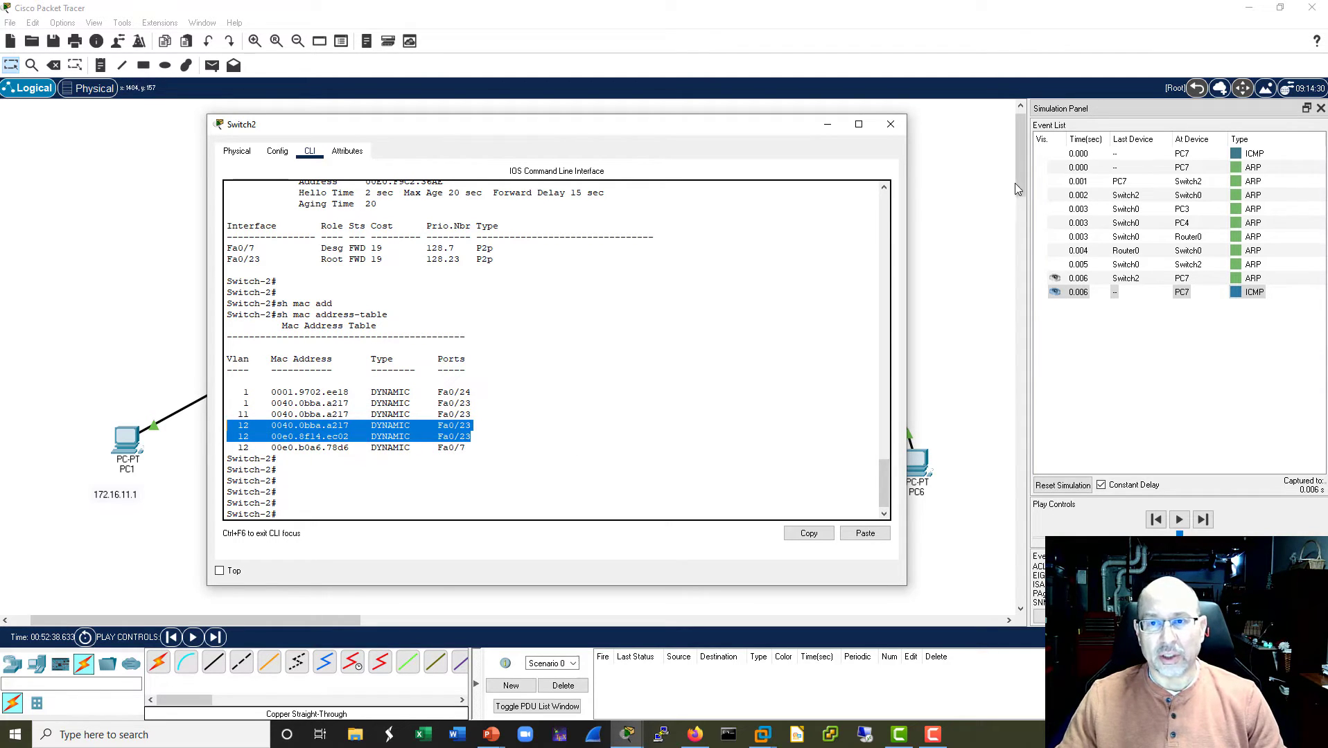
click(889, 126)
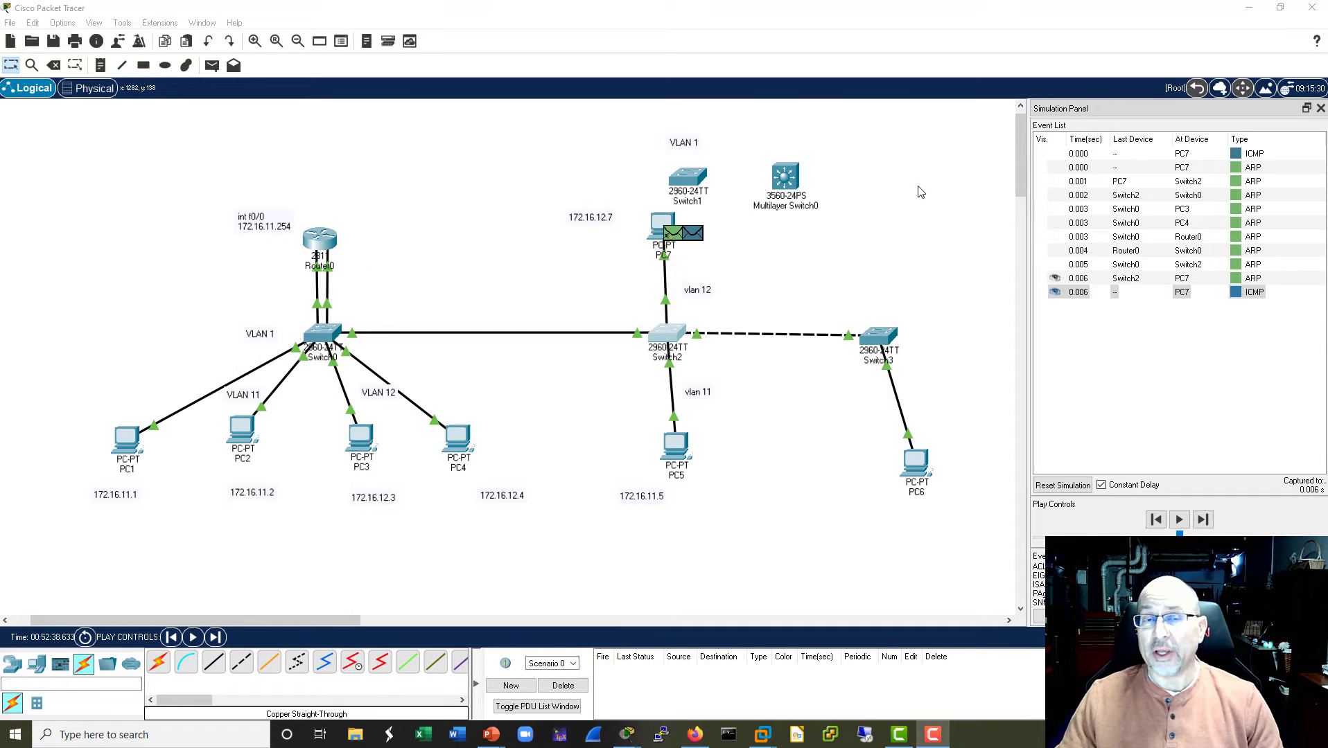
Step: Advance the ICMP echo request through Switch2 to Switch0 and examine the 802.1Q header in its inbound PDU details
click(1203, 520)
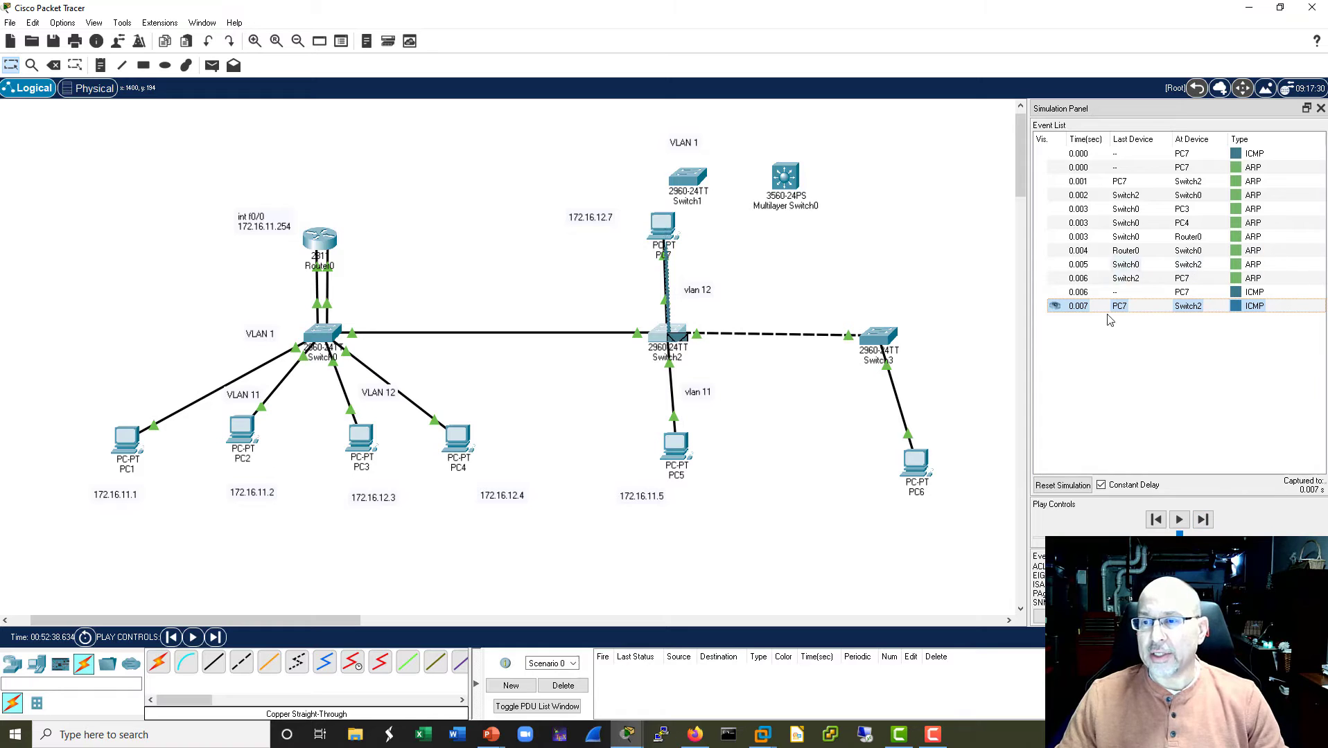
click(1203, 521)
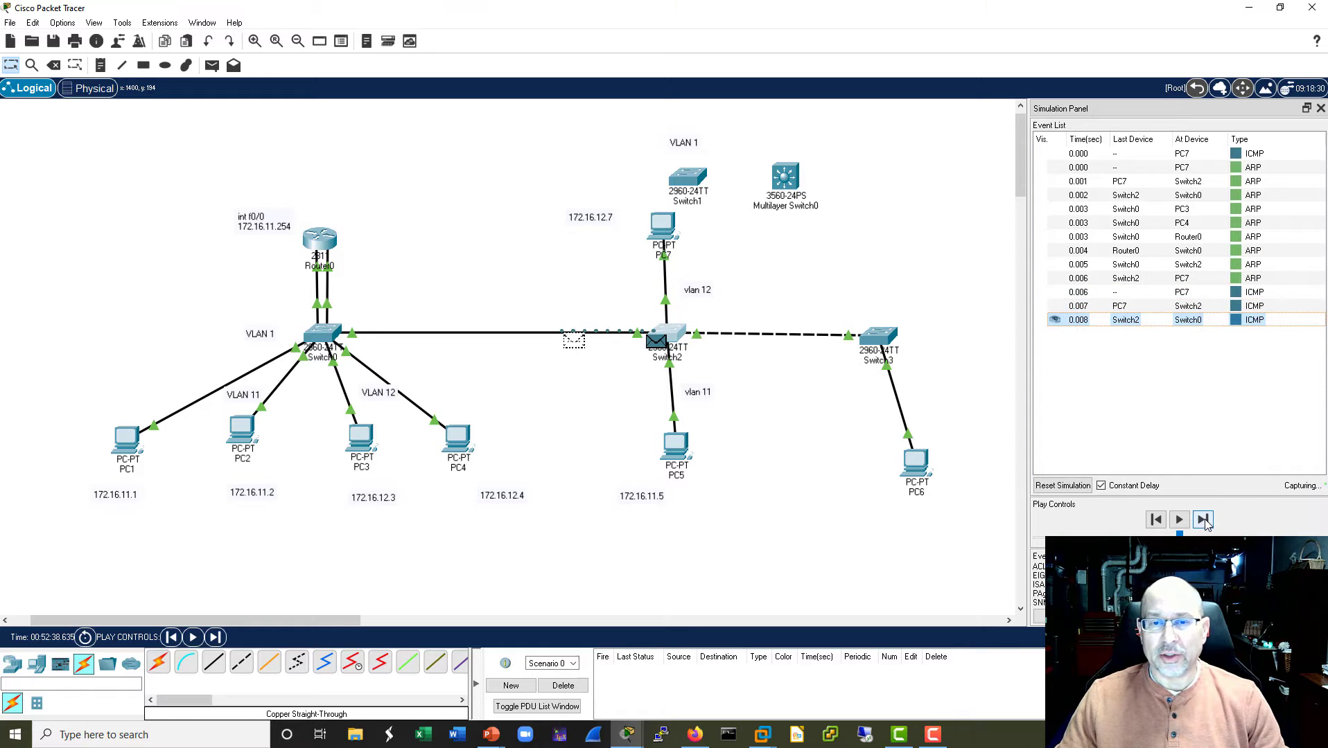
click(1182, 322)
click(590, 193)
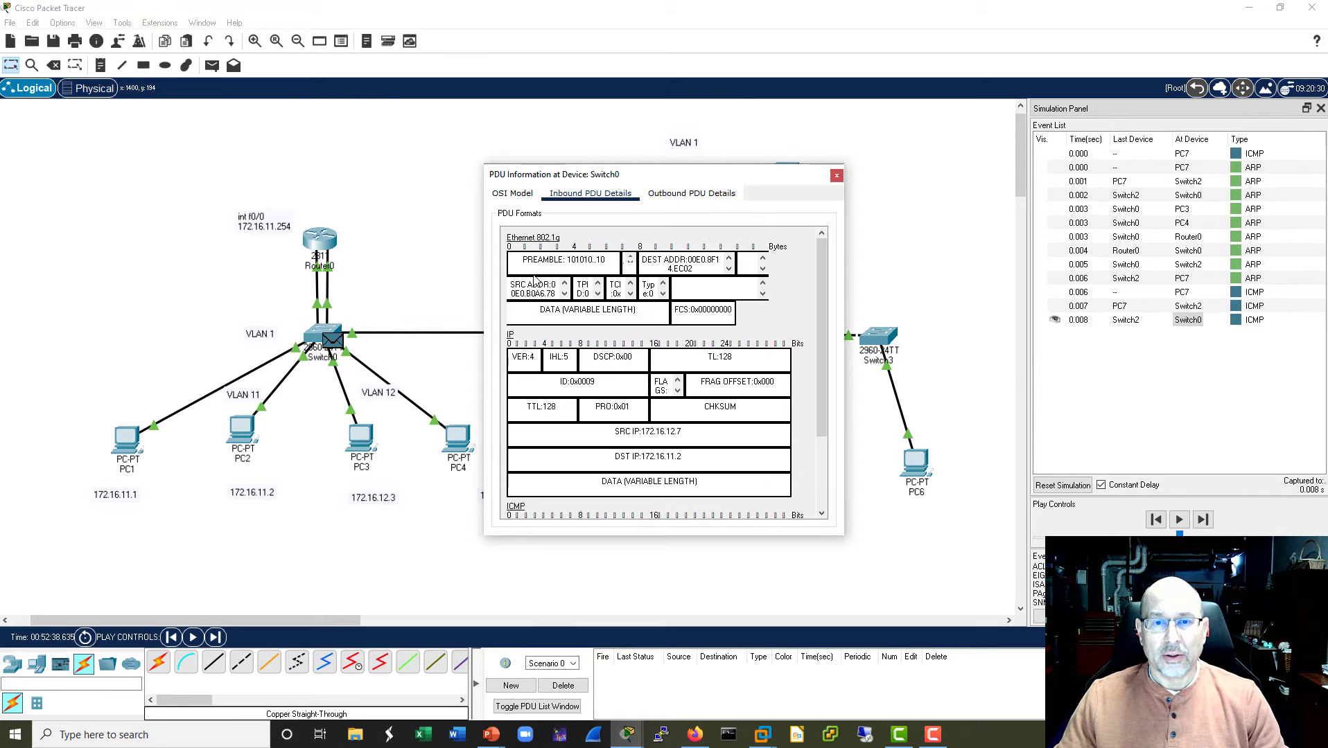
drag(475, 302, 184, 304)
drag(462, 286, 499, 274)
click(837, 176)
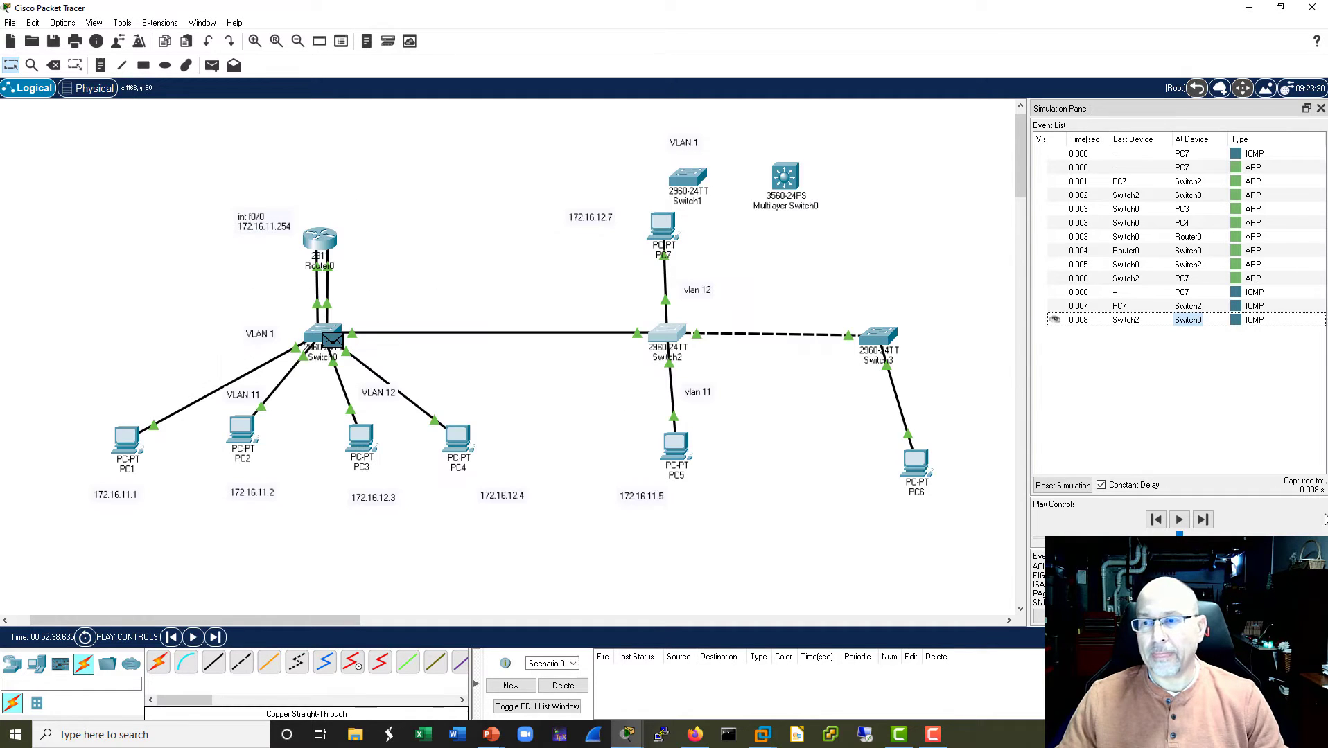
Step: Advance the simulation five events to carry the ping through Router0 to PC2 and the reply back to Router0
click(1203, 521)
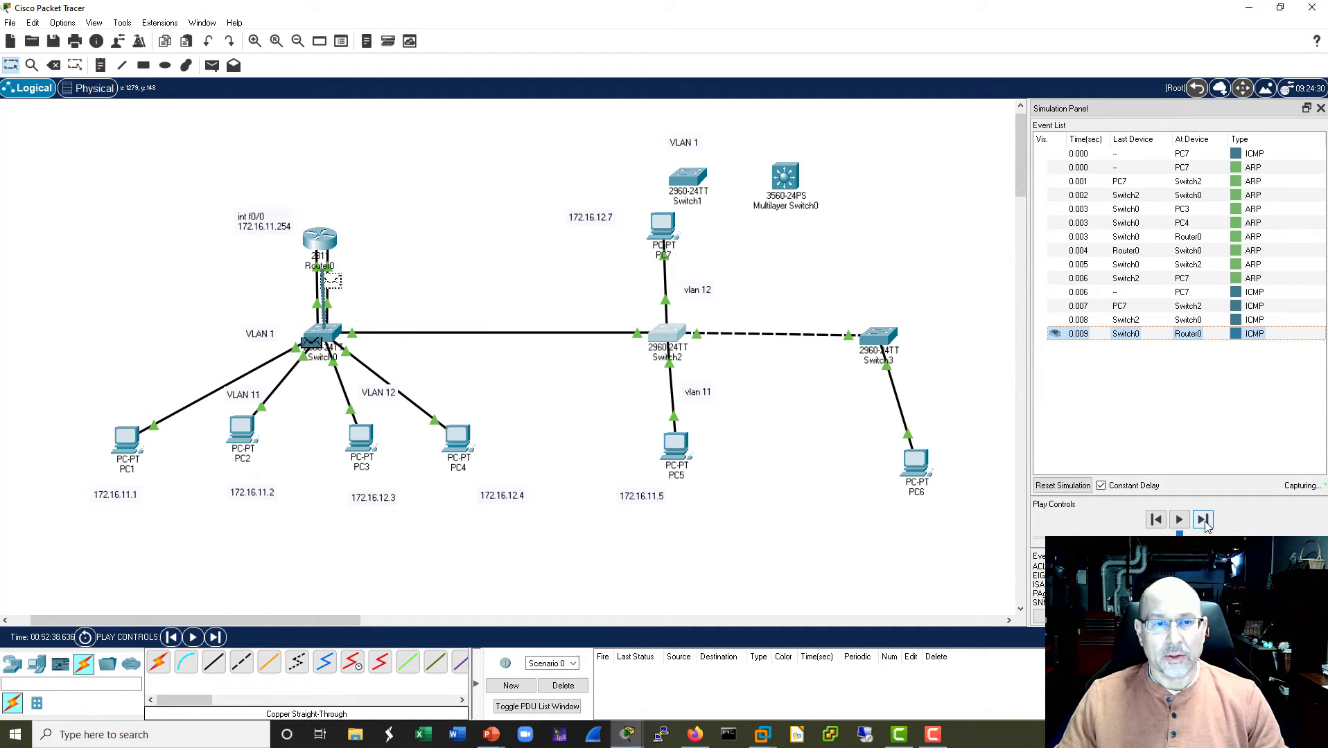
click(1203, 520)
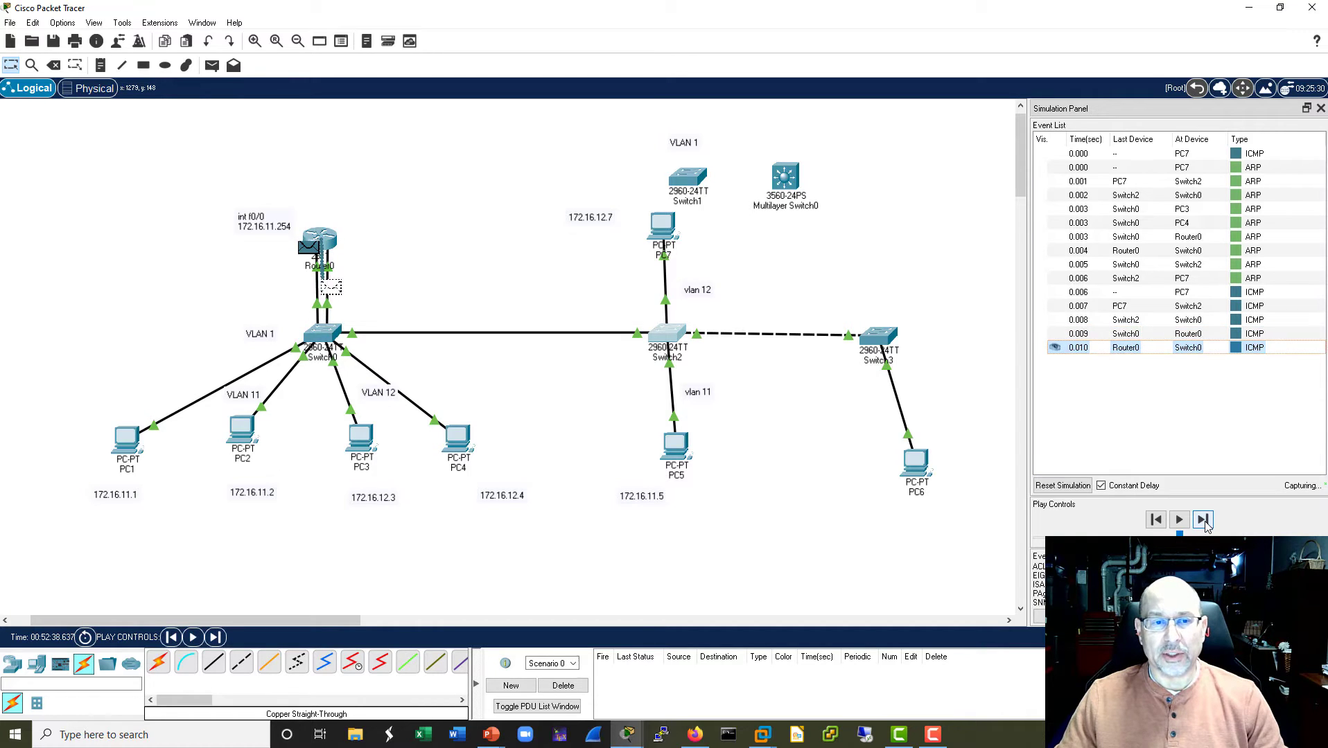
click(1203, 520)
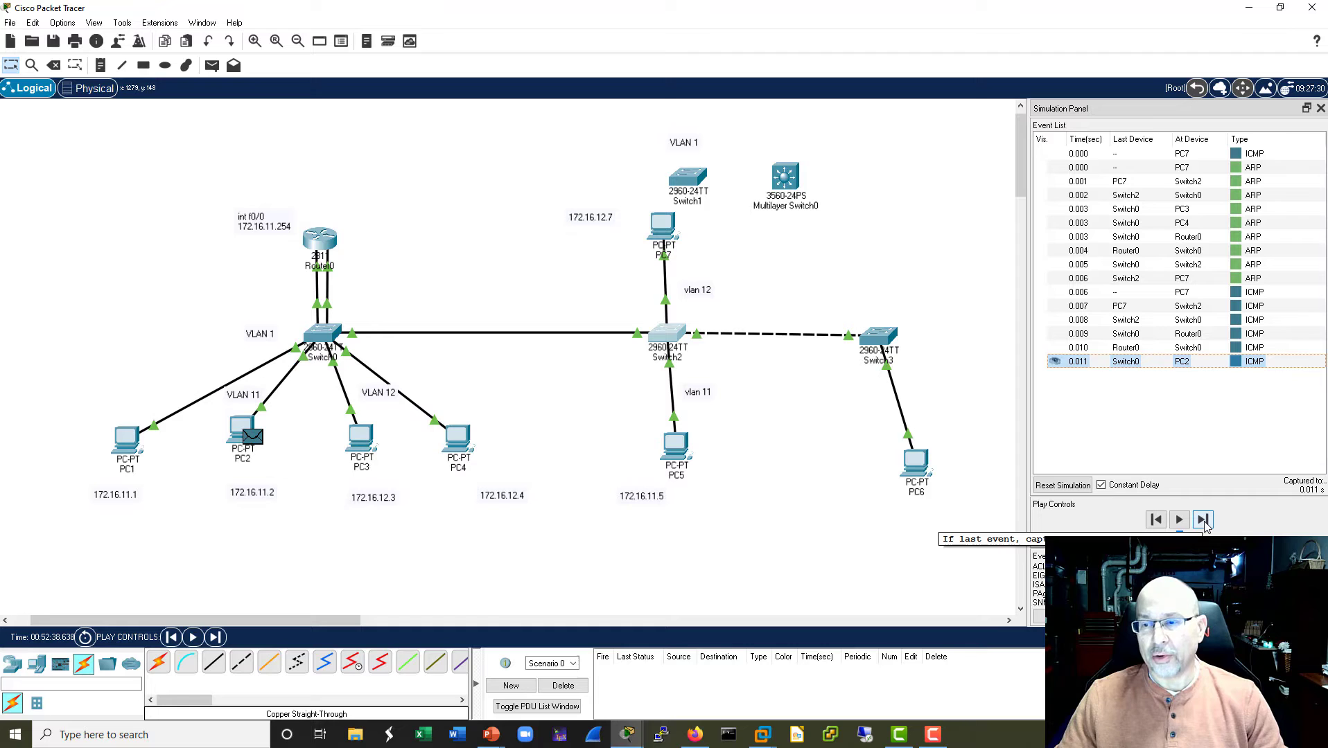
click(1203, 521)
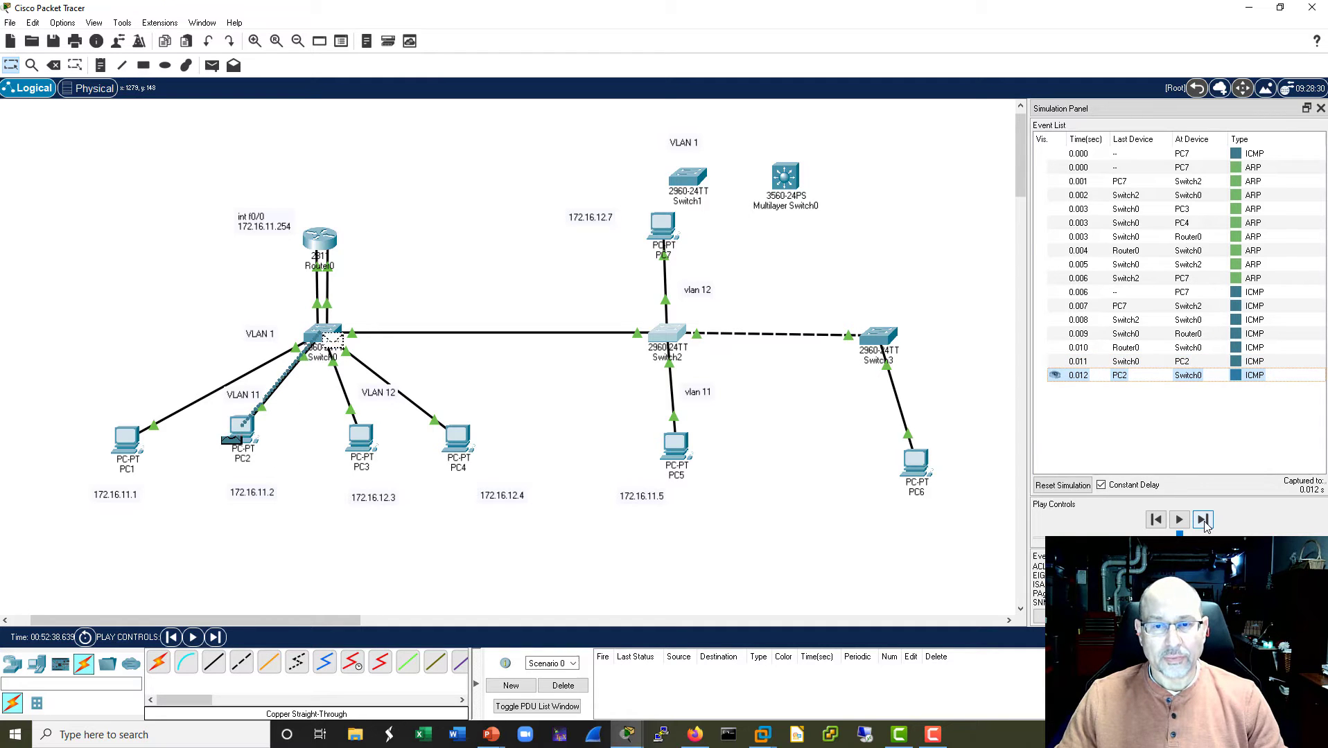
click(1203, 520)
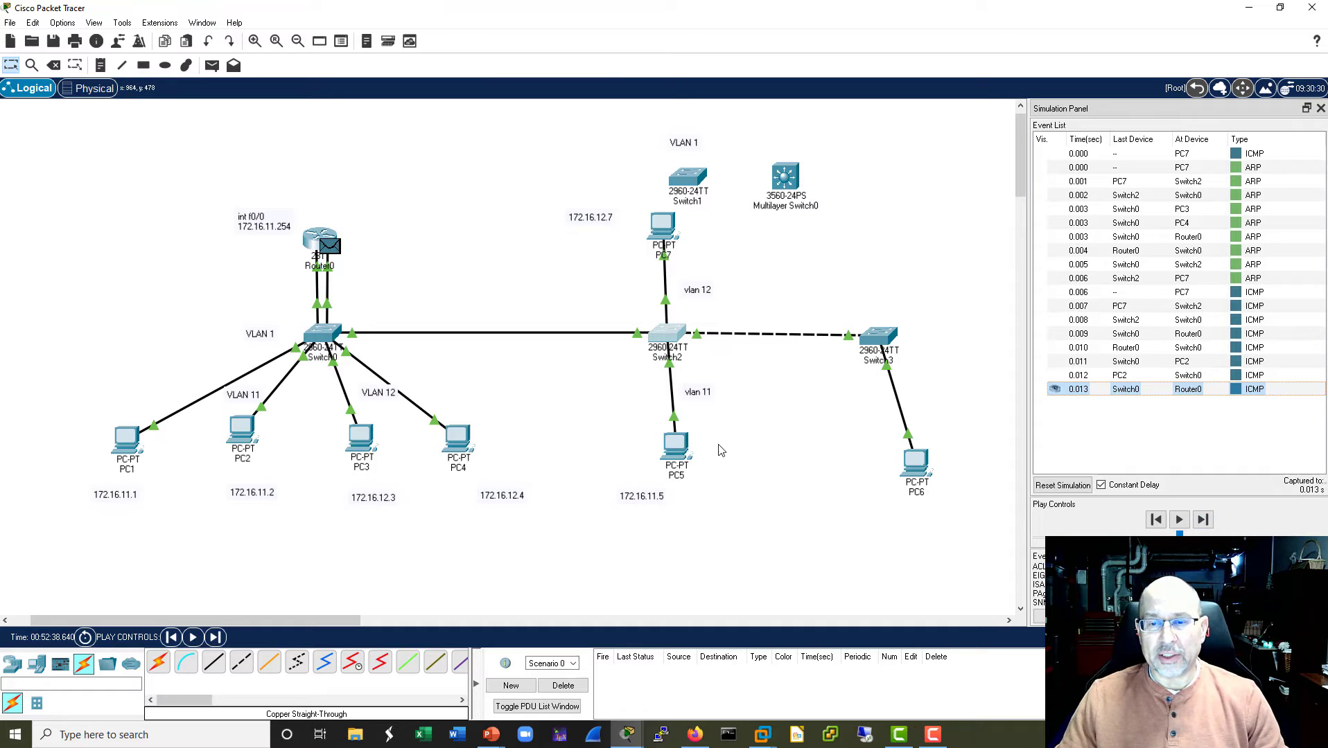
Step: Return to Realtime mode and check the output of the 172.16.11.2 ping in PC7's command prompt
click(1234, 638)
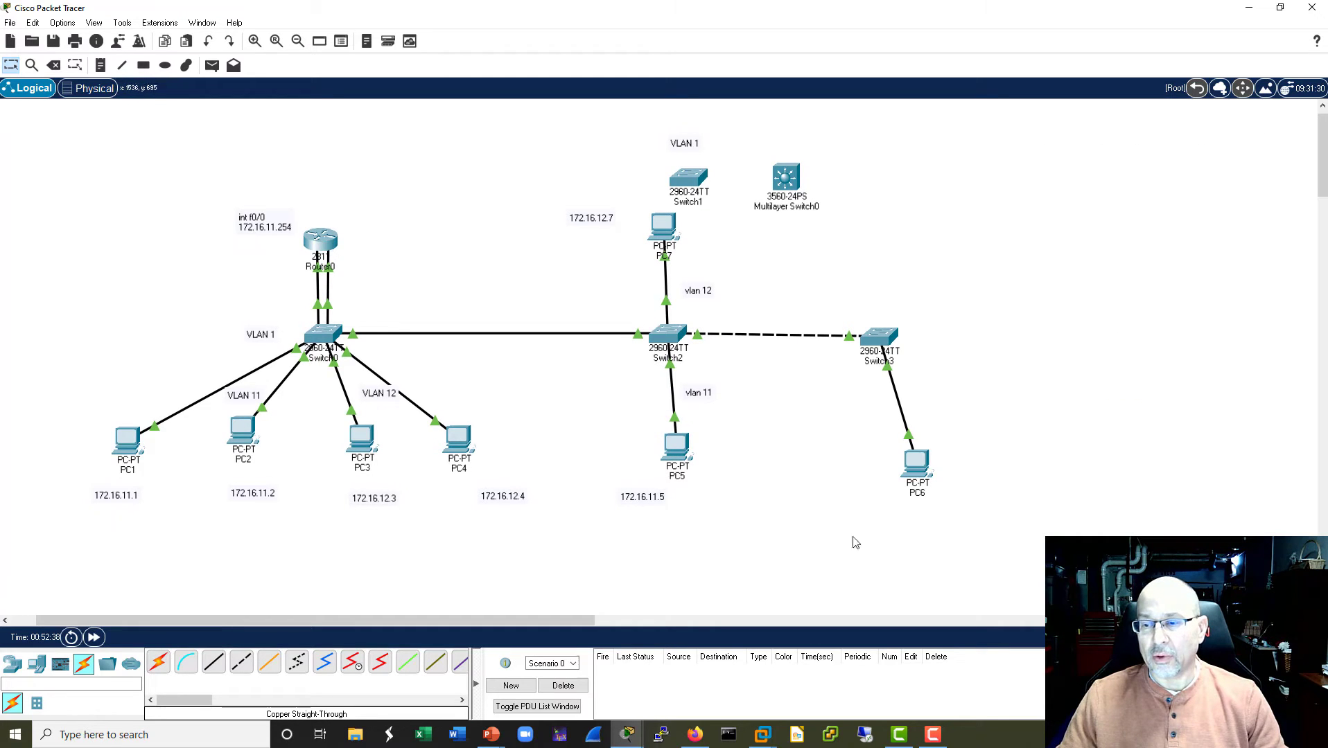
click(667, 231)
drag(429, 530, 1058, 132)
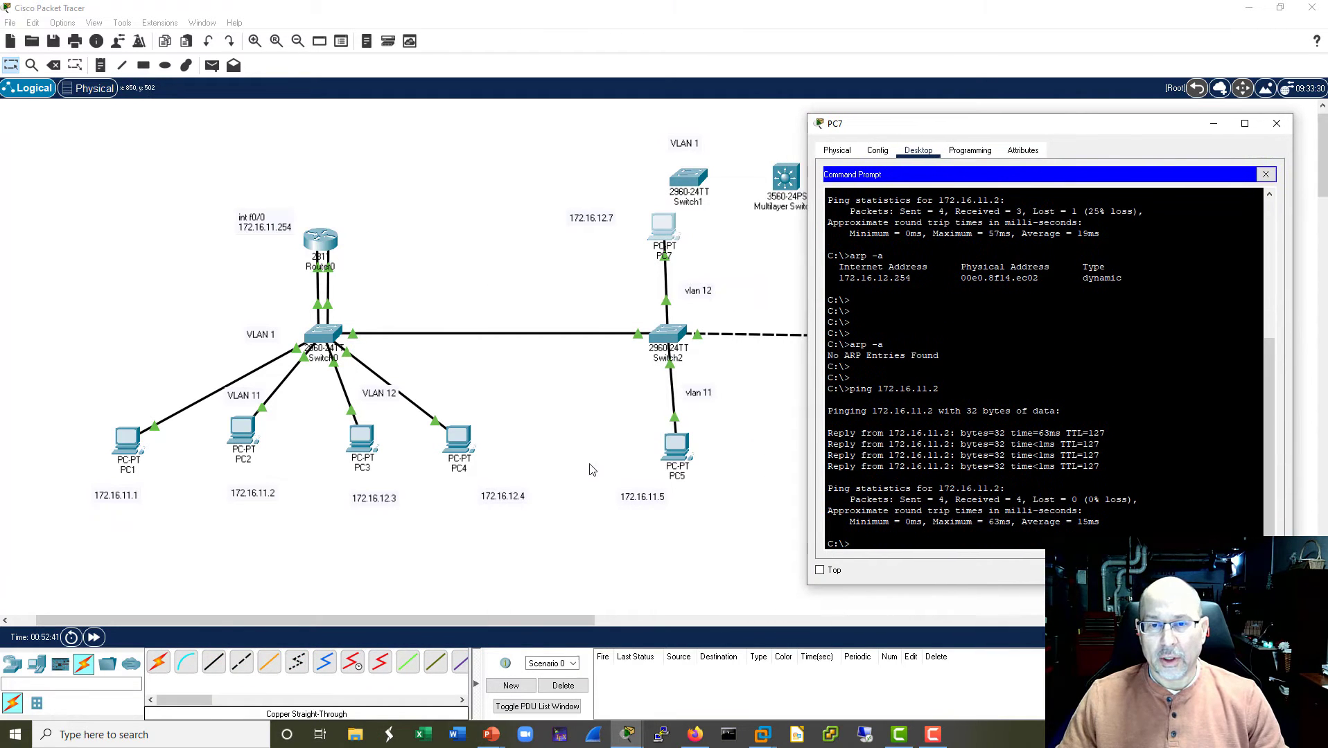
Step: Shift PC5, PC7 and Router0 slightly in the topology and switch back to Simulation mode
drag(672, 454, 663, 456)
drag(676, 251, 672, 258)
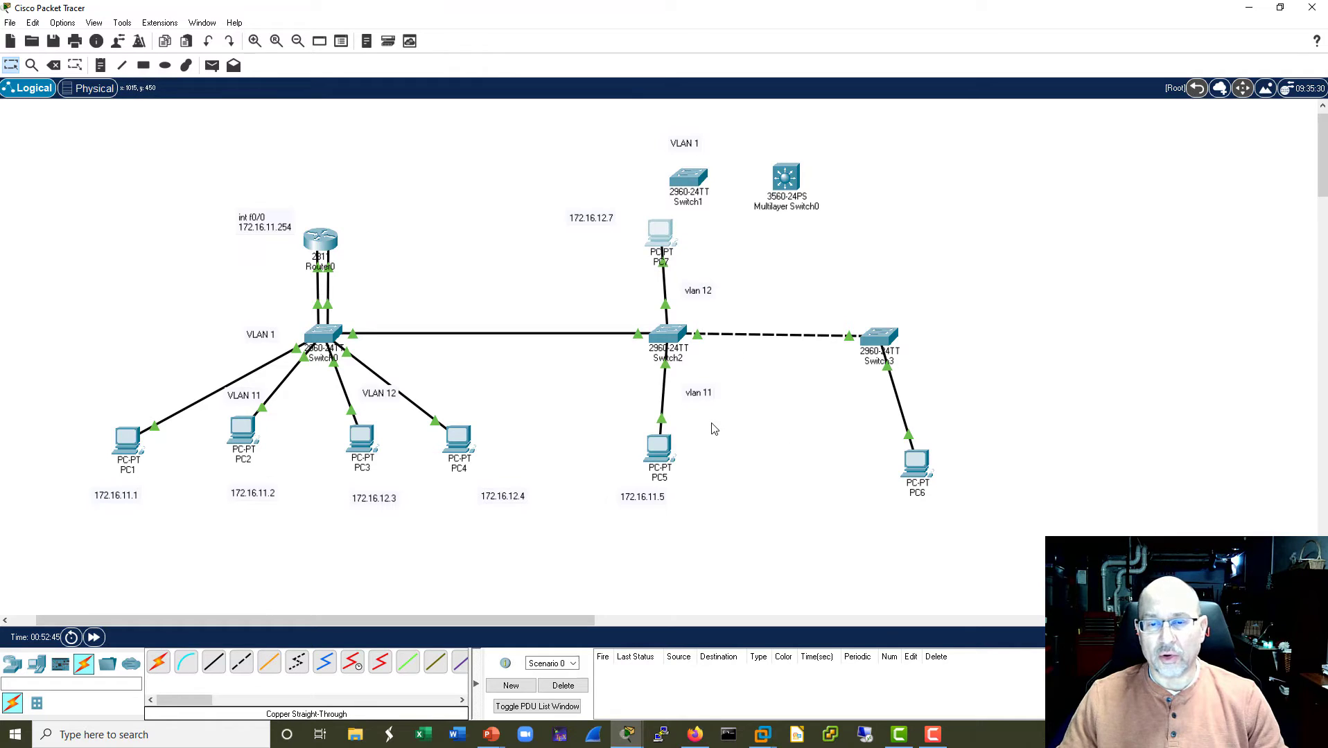
mouse_move(326, 249)
mouse_down()
mouse_move(343, 246)
mouse_move(322, 242)
mouse_up()
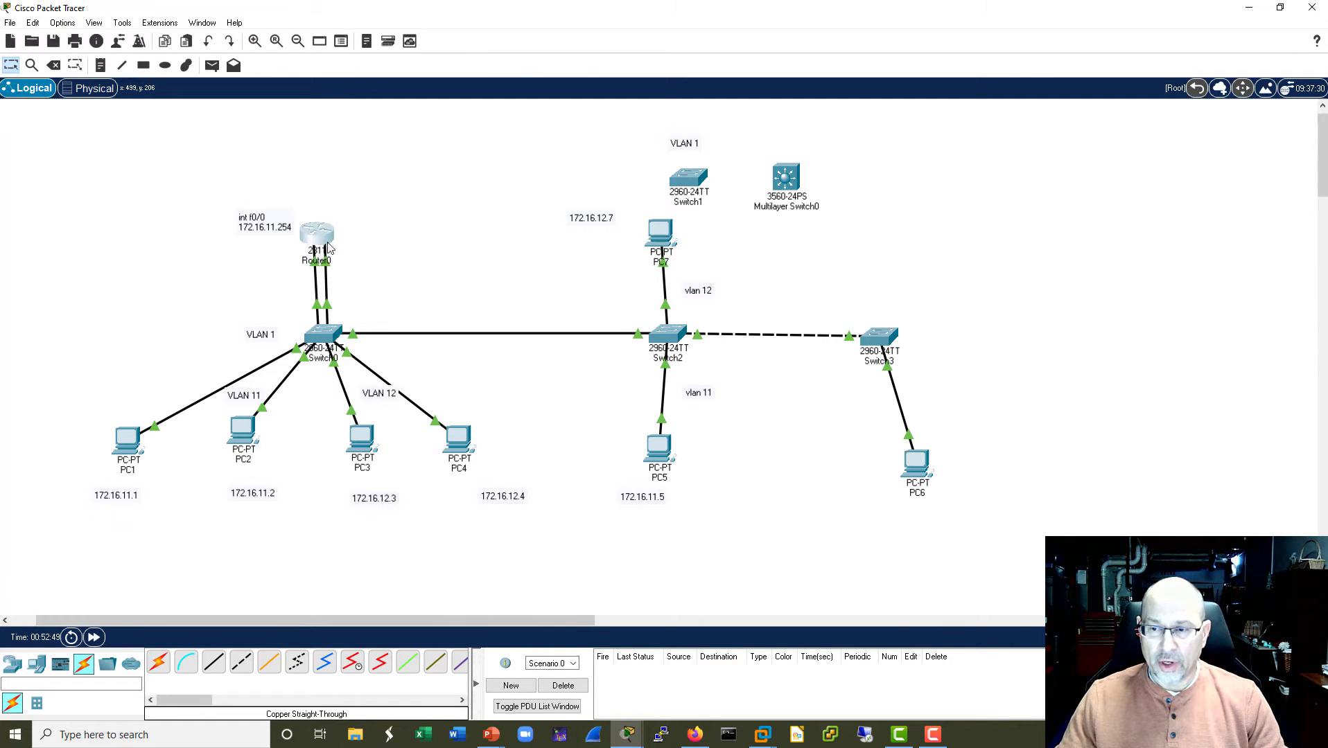
click(1295, 637)
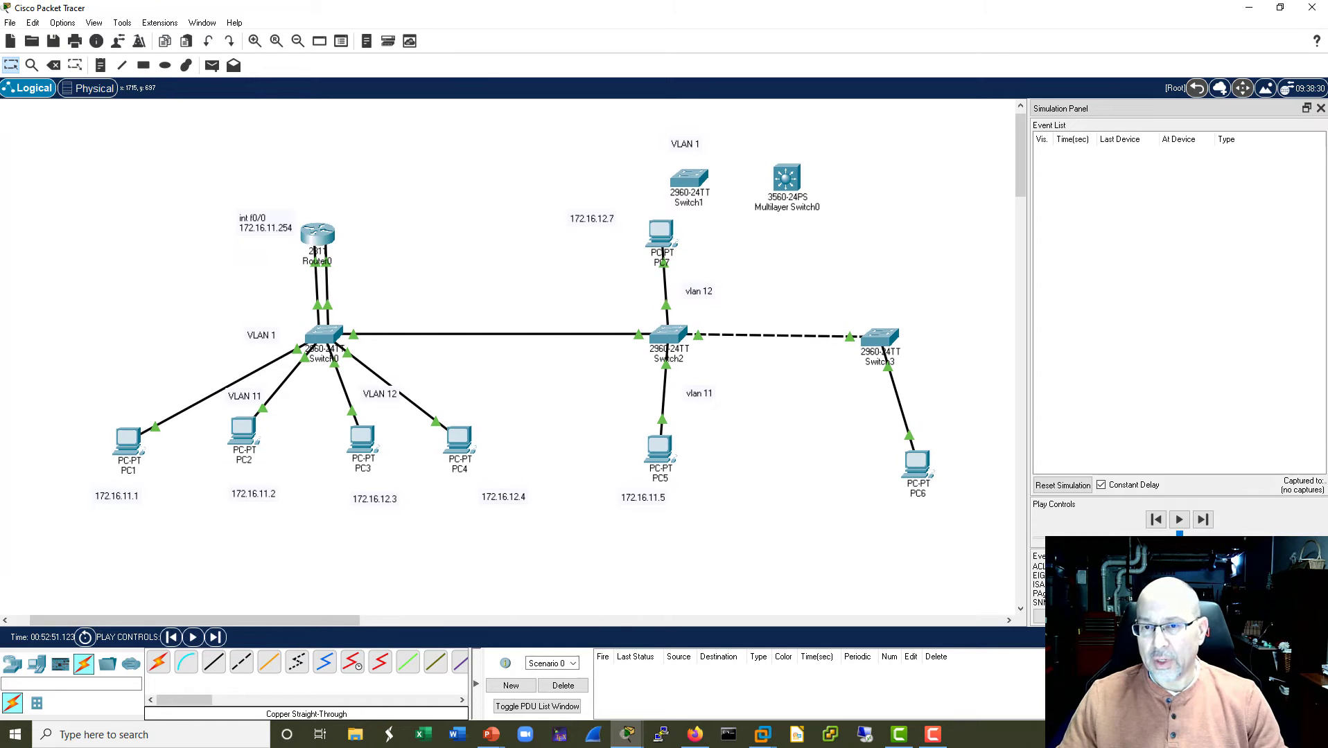
click(659, 449)
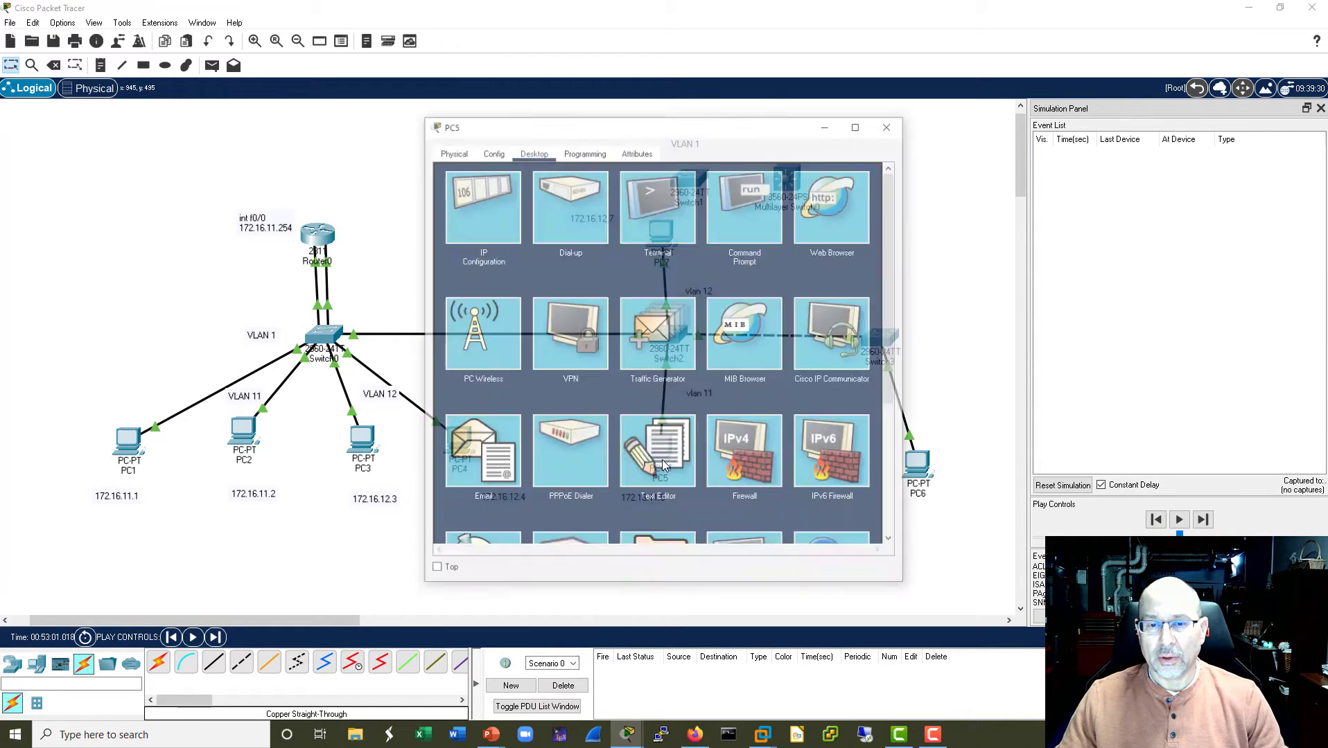
click(743, 181)
drag(747, 129, 404, 135)
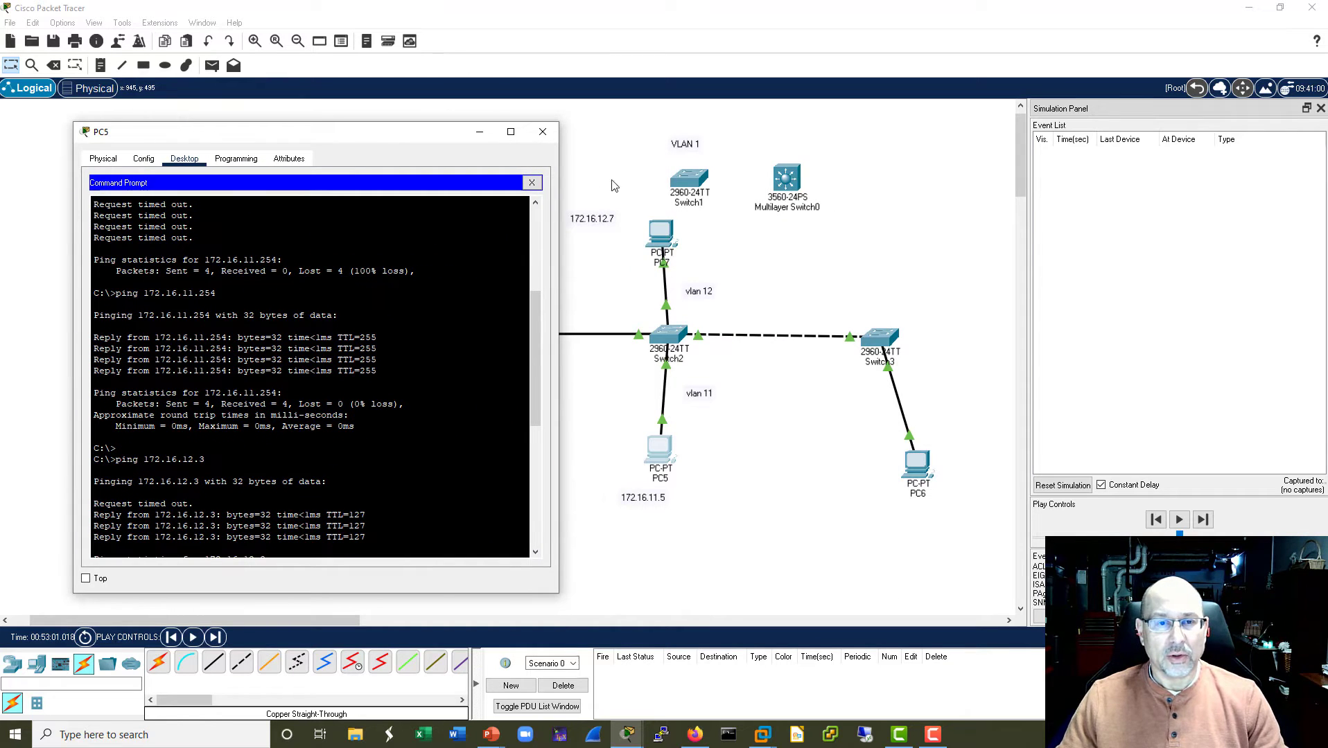
click(543, 132)
Step: Ping 172.16.11.5 from PC7's command prompt, shifting PC5 and PC7 slightly in the topology
drag(660, 235, 677, 234)
click(677, 235)
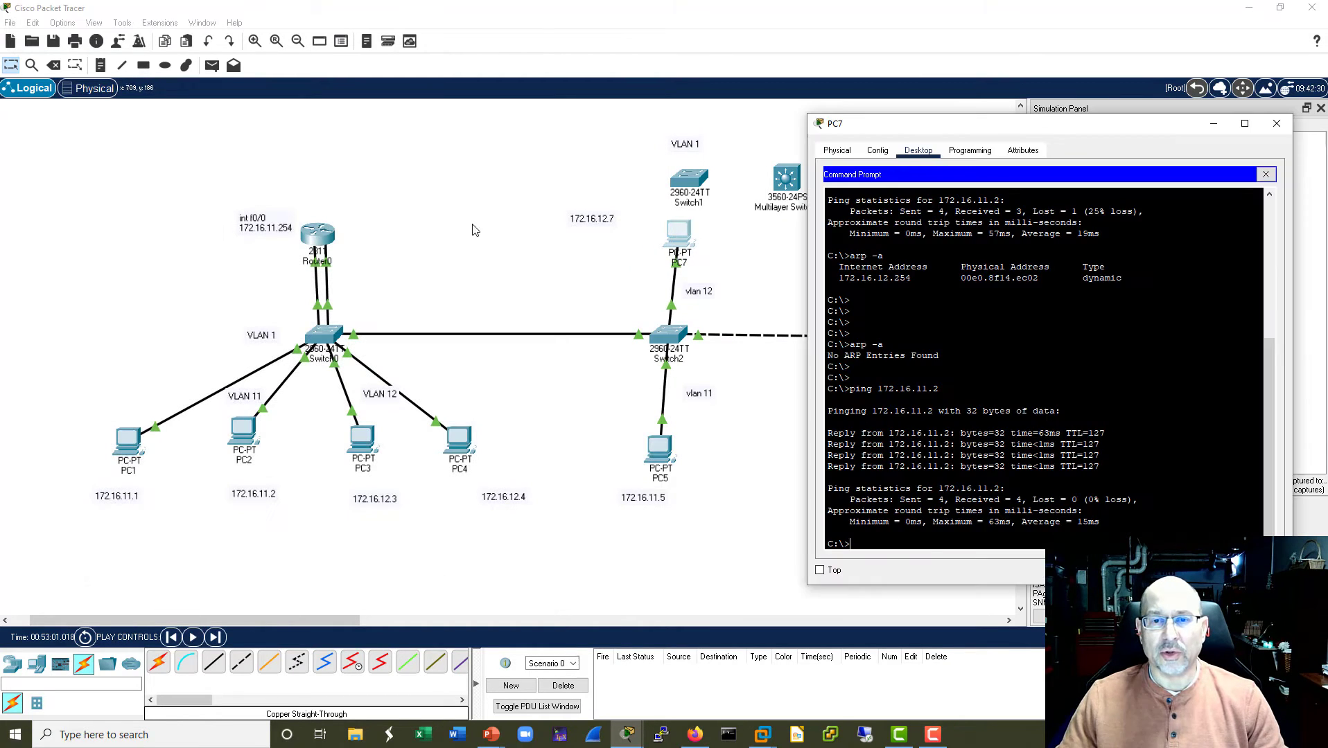
key(Up)
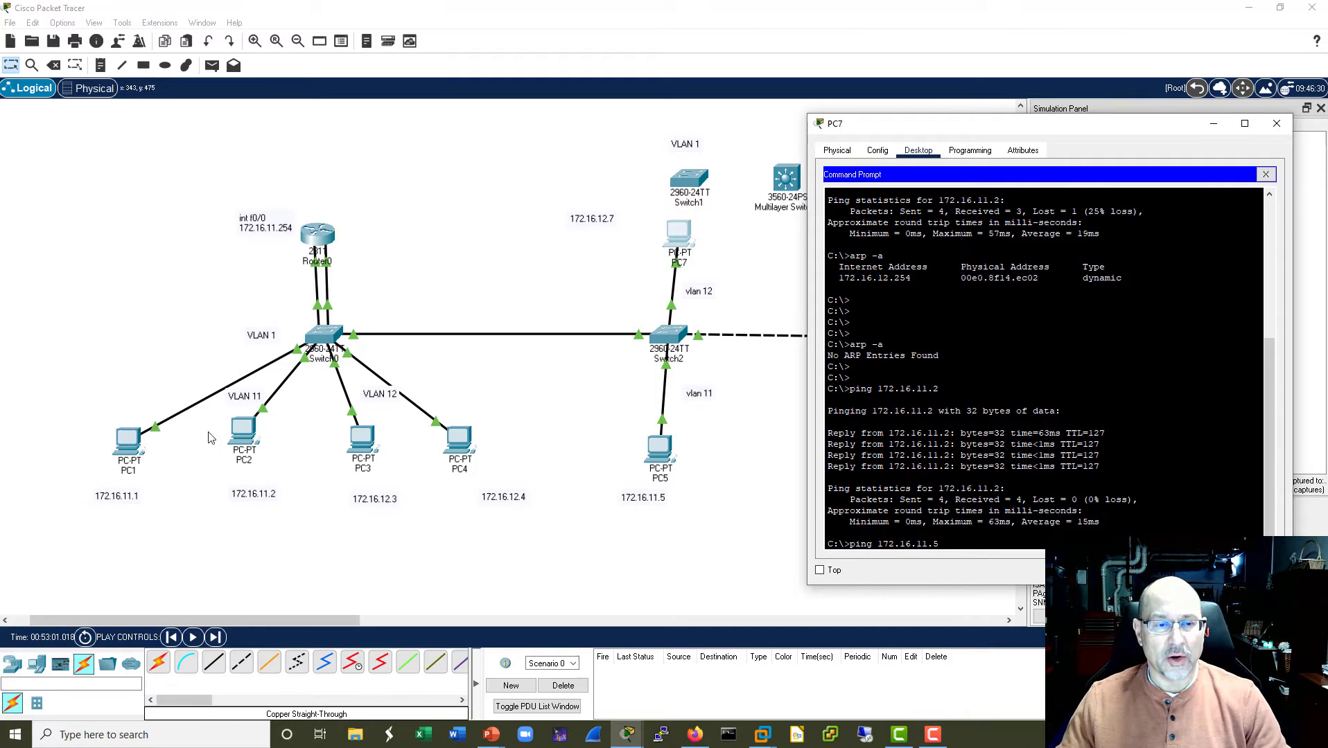
click(637, 449)
drag(661, 451, 661, 444)
mouse_move(674, 241)
mouse_down()
mouse_move(650, 244)
mouse_move(665, 247)
mouse_up()
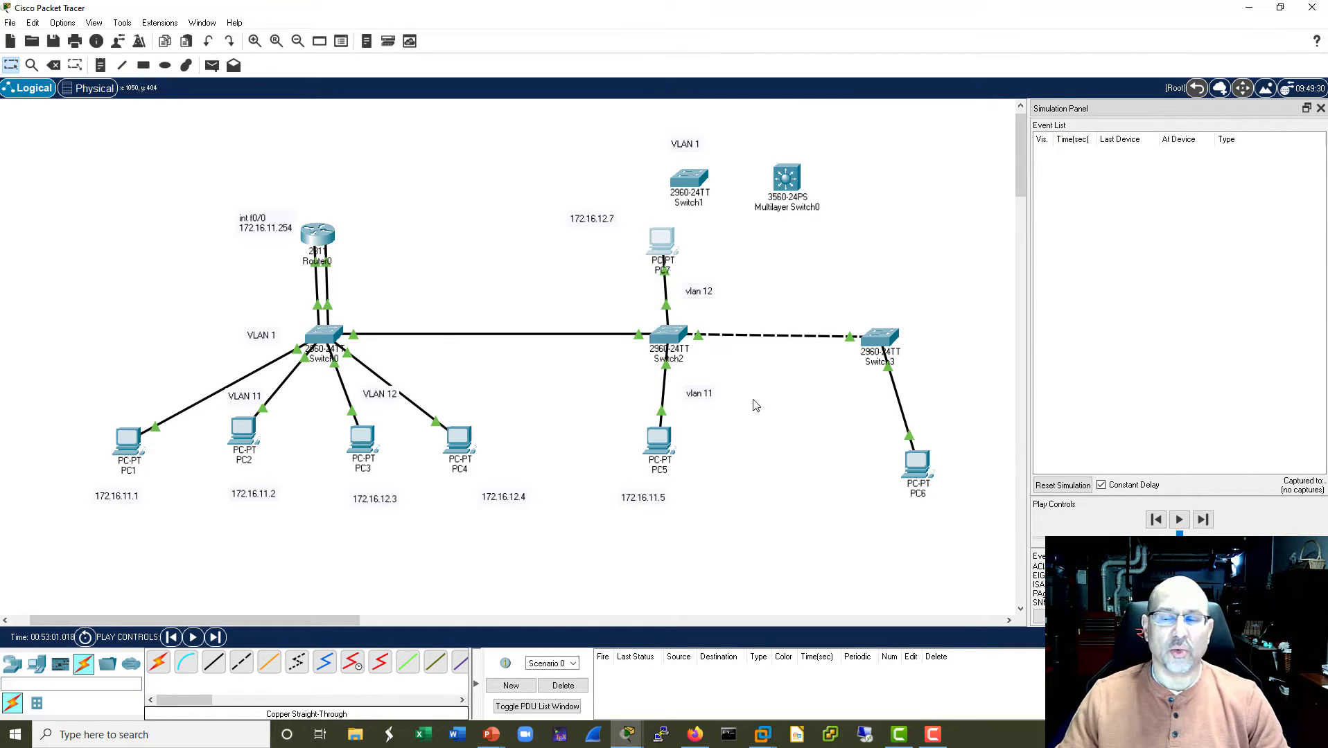
click(667, 253)
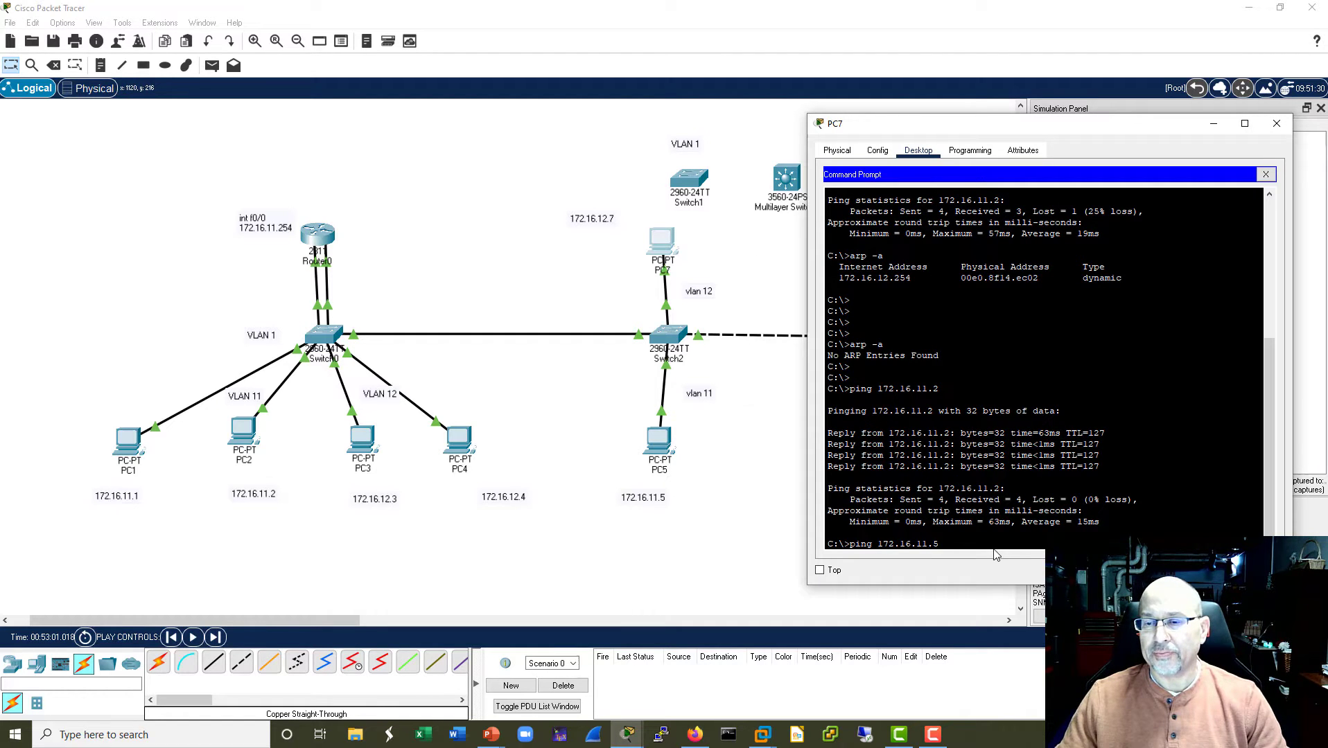
text(ping 172.16.11.5)
key(Return)
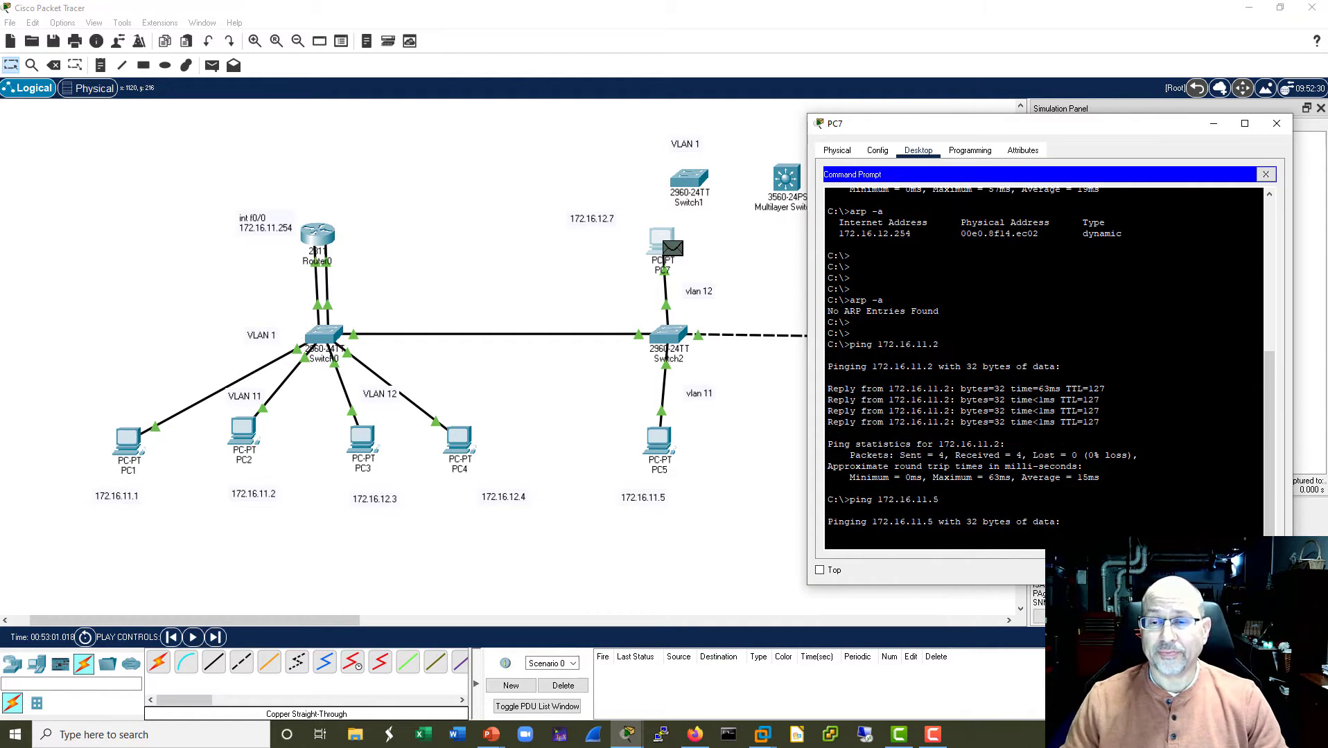
Step: Move PC7's window clear of the topology and advance the simulation two events to carry the ICMP request through Switch2 to Switch0
drag(1178, 124, 416, 142)
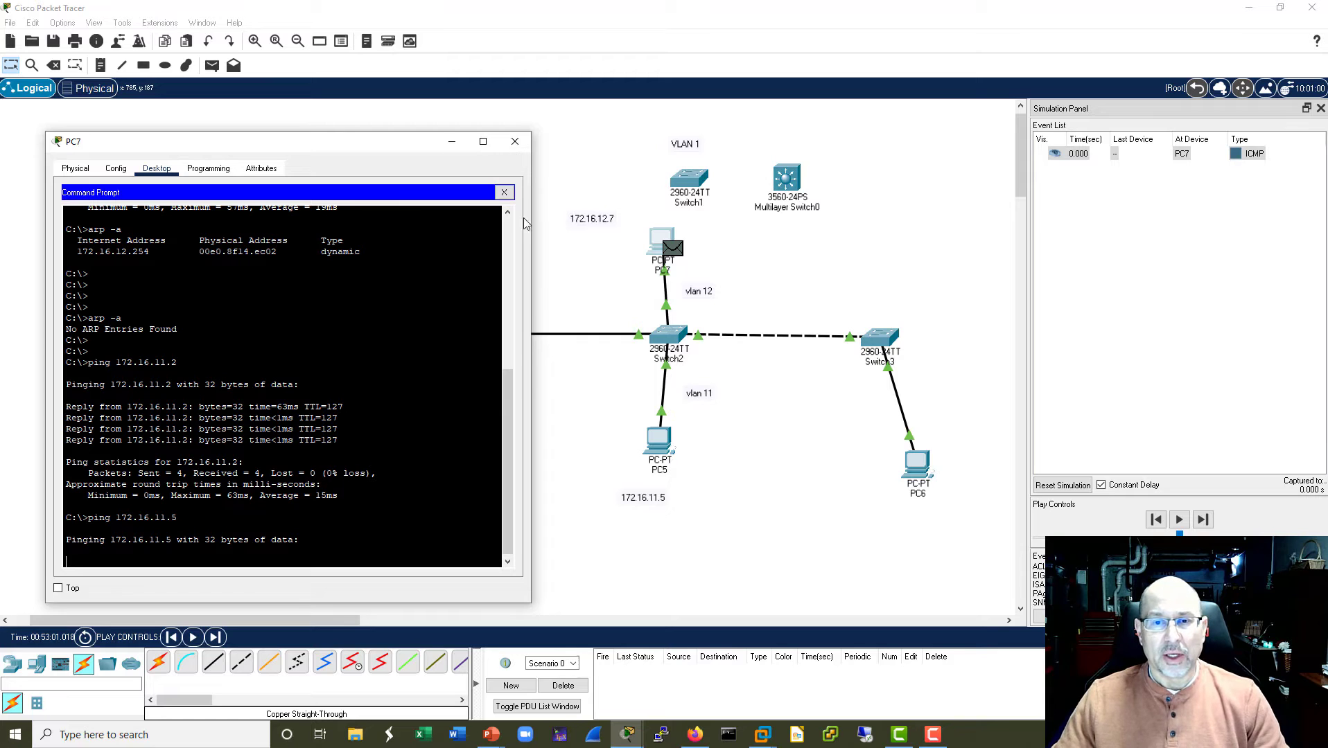
drag(416, 142, 657, 541)
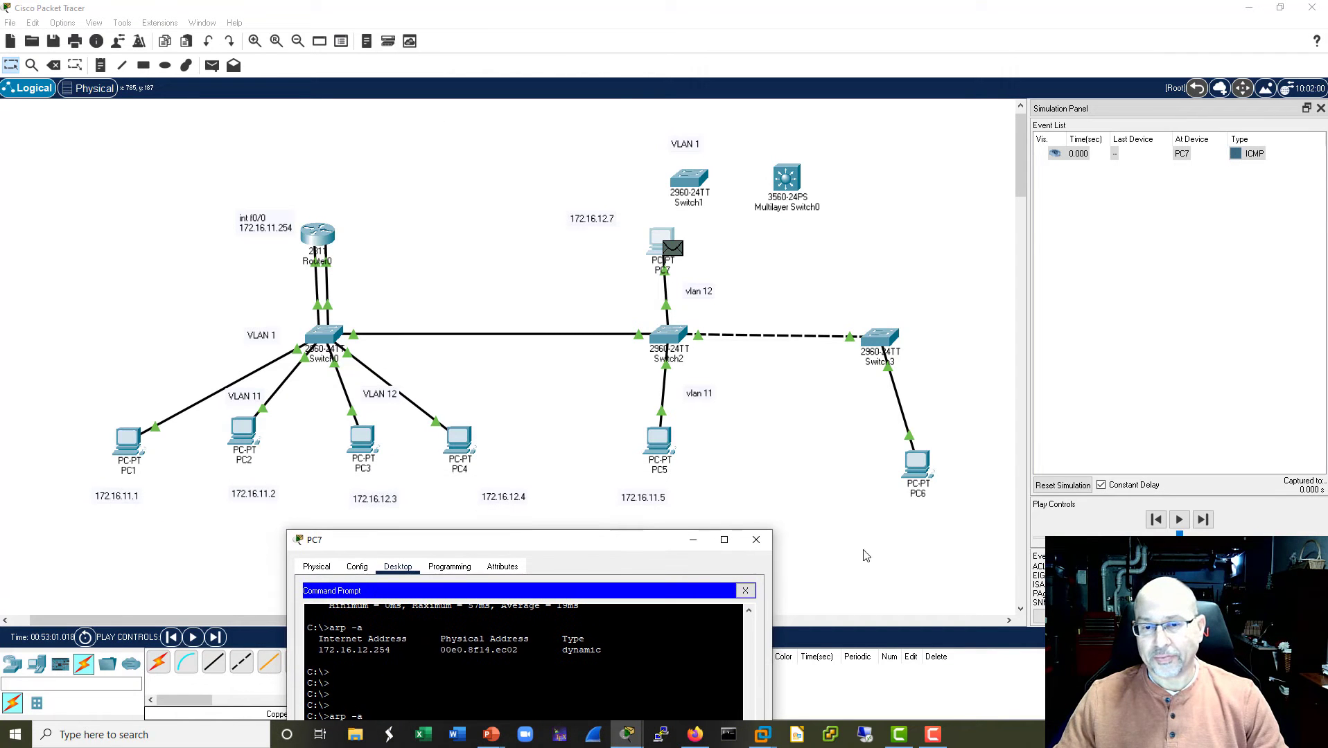
click(1209, 524)
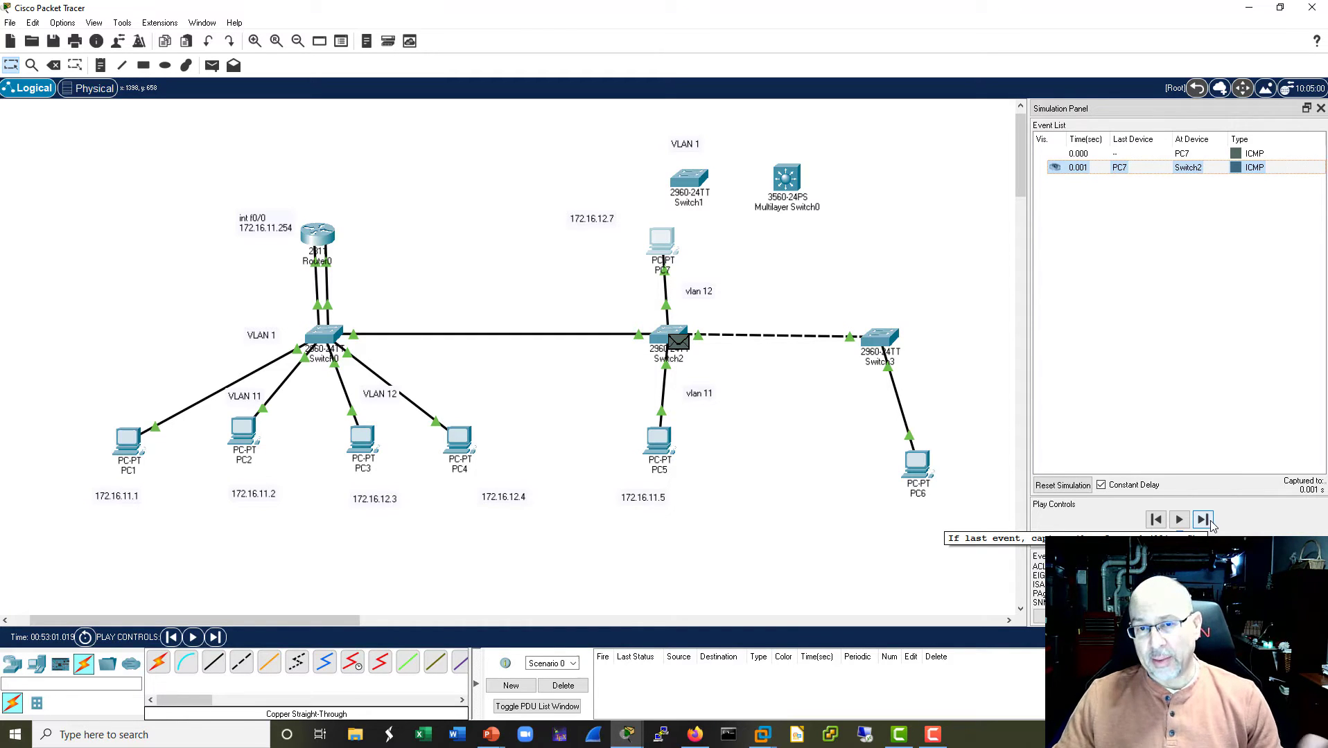
click(1209, 525)
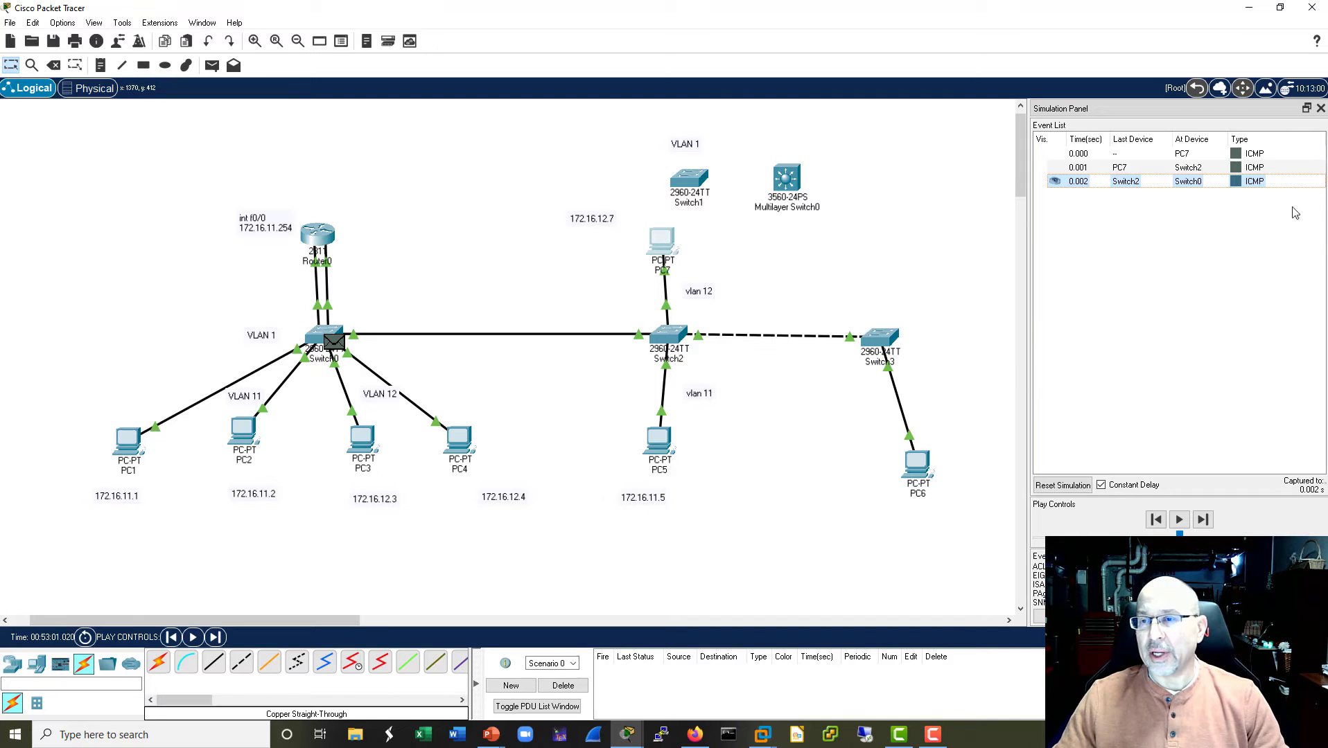
Step: Examine the 802.1Q header and its TCI field in the inbound PDU details of the ICMP request at Switch0
click(1198, 183)
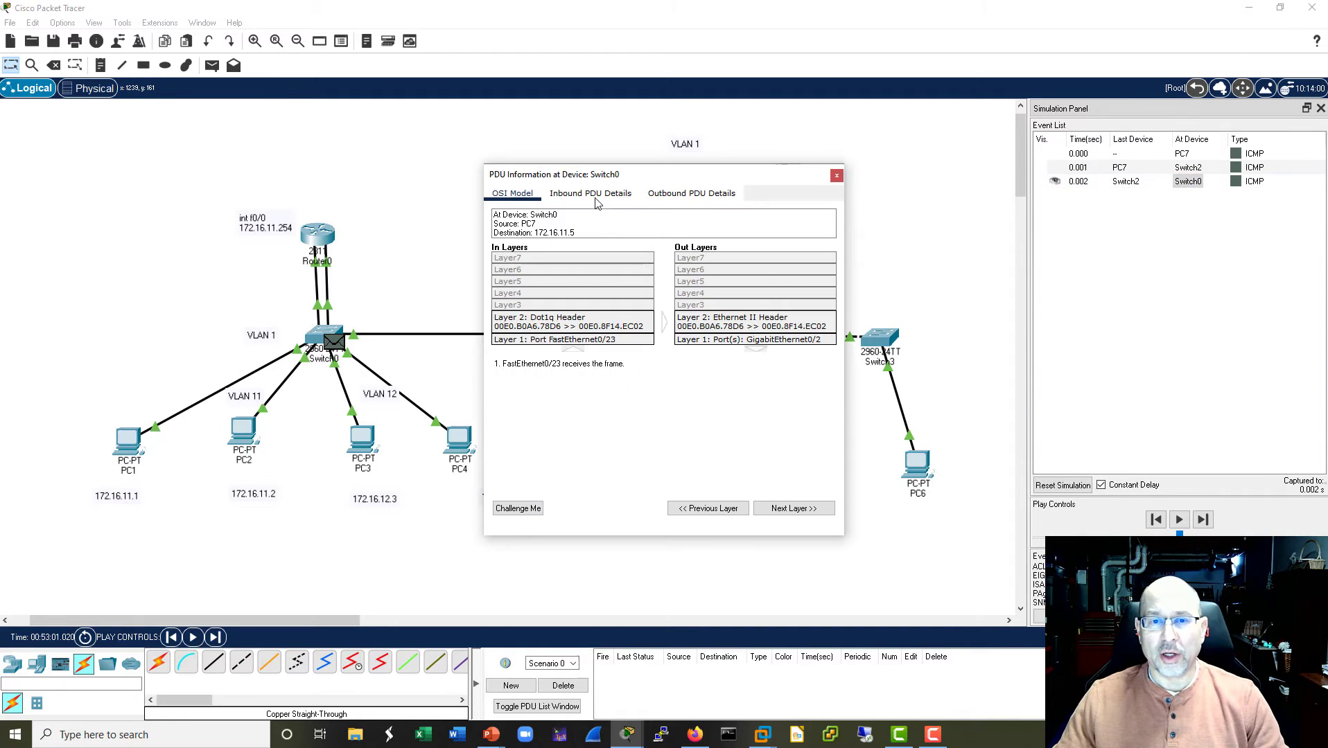
click(596, 196)
drag(480, 254, 162, 254)
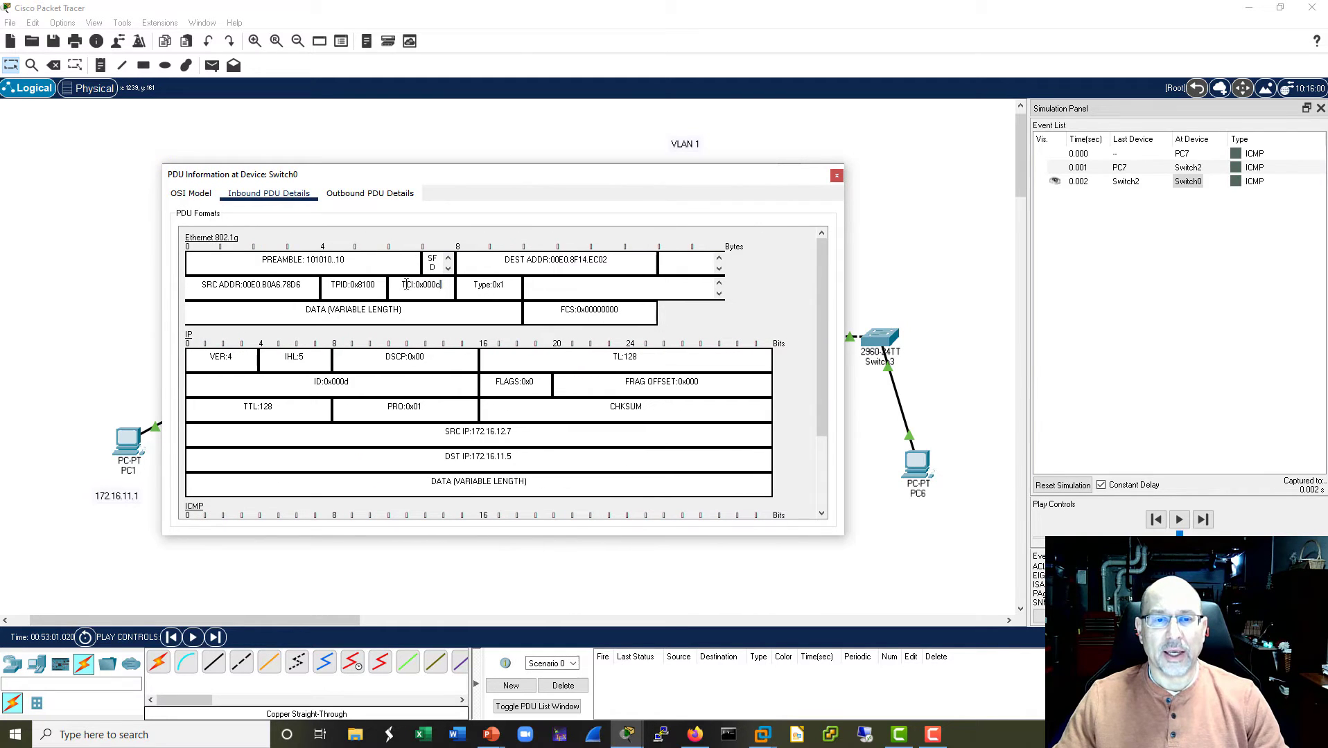
click(836, 175)
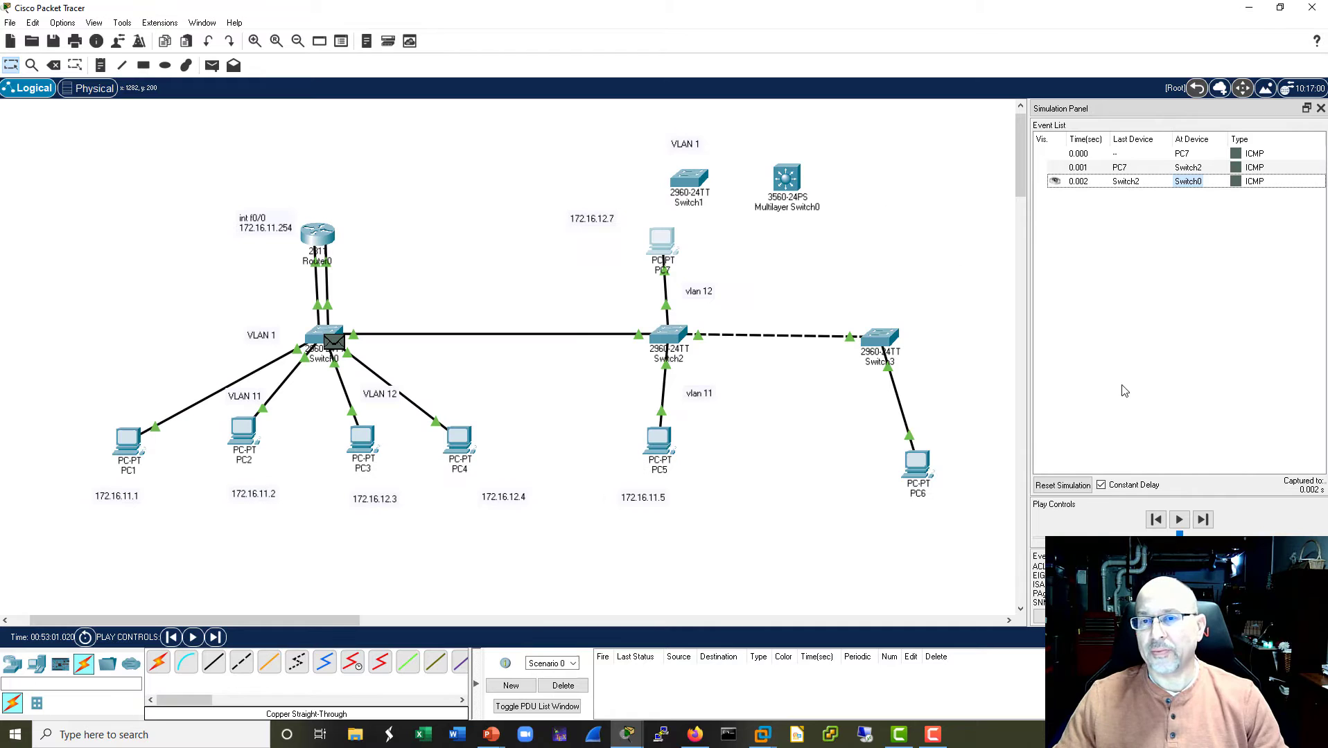
Step: Advance the ICMP request one event to Router0 and enter privileged mode in the router's CLI
click(1203, 520)
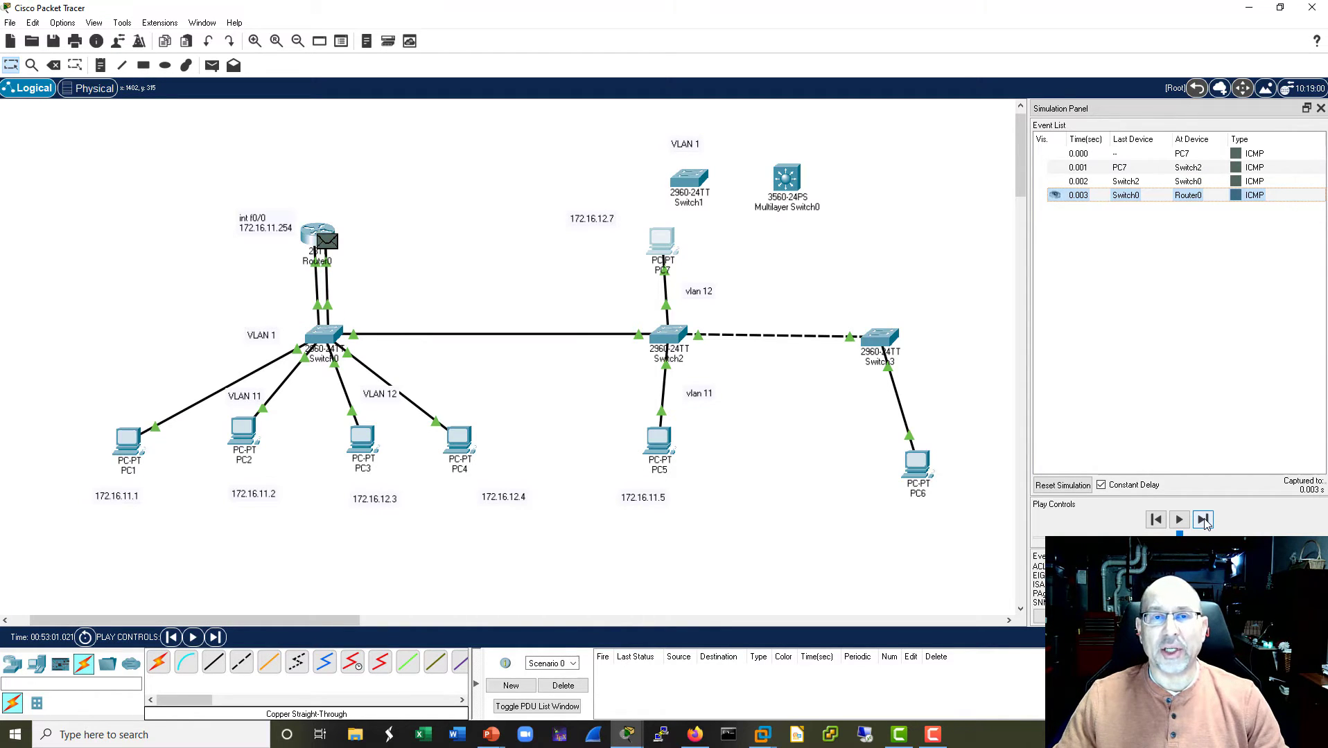
click(317, 234)
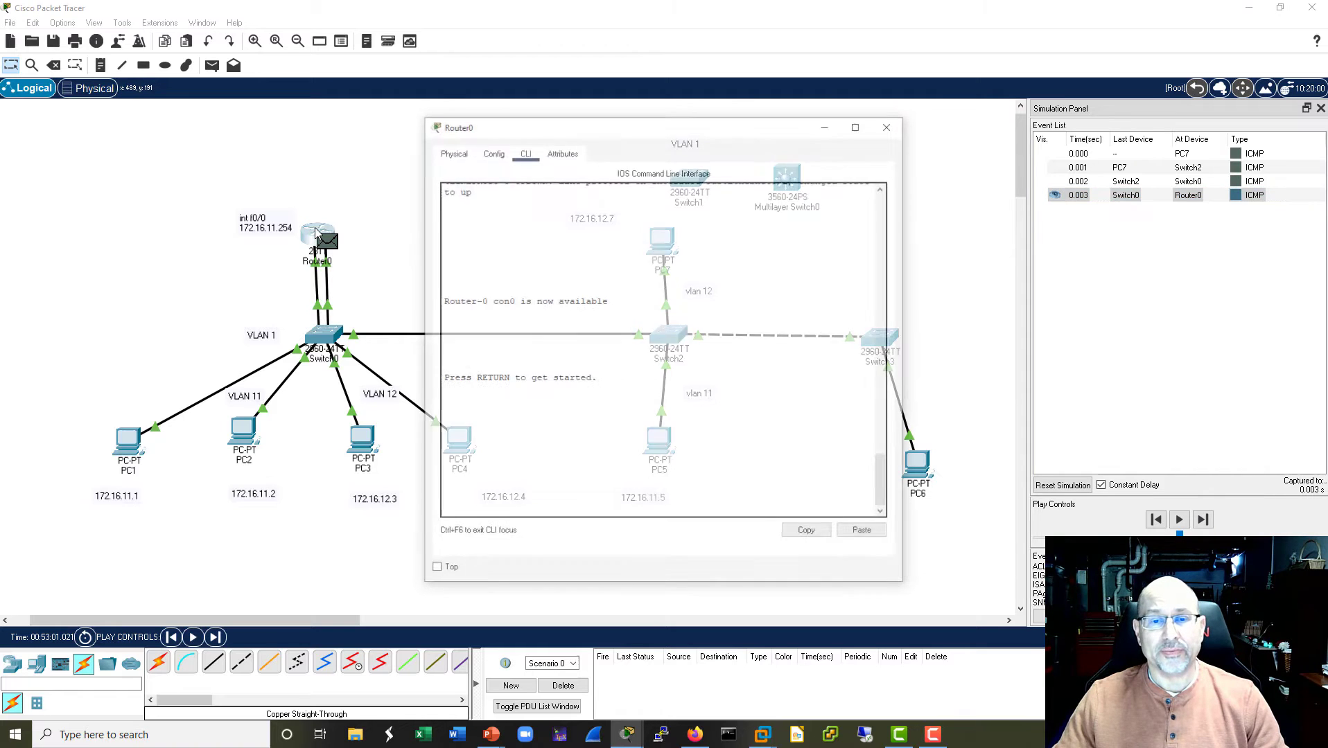
key(Return)
key(Return)
key(Return)
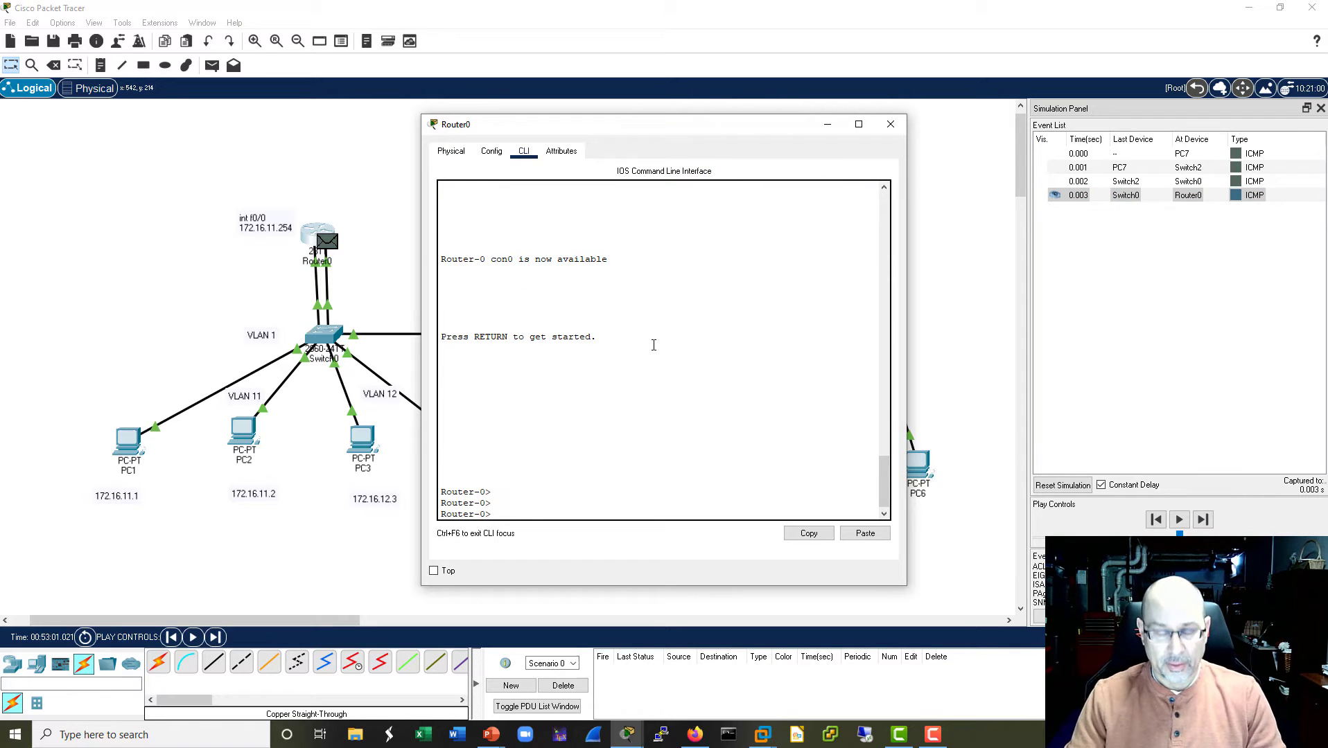
text(ena)
key(Return)
Step: Display Router0's IP routing table with sh ip route, highlight the connected 172.16.11.0/24 route, and close the router window
text(sh ip route)
key(Return)
key(Return)
key(Return)
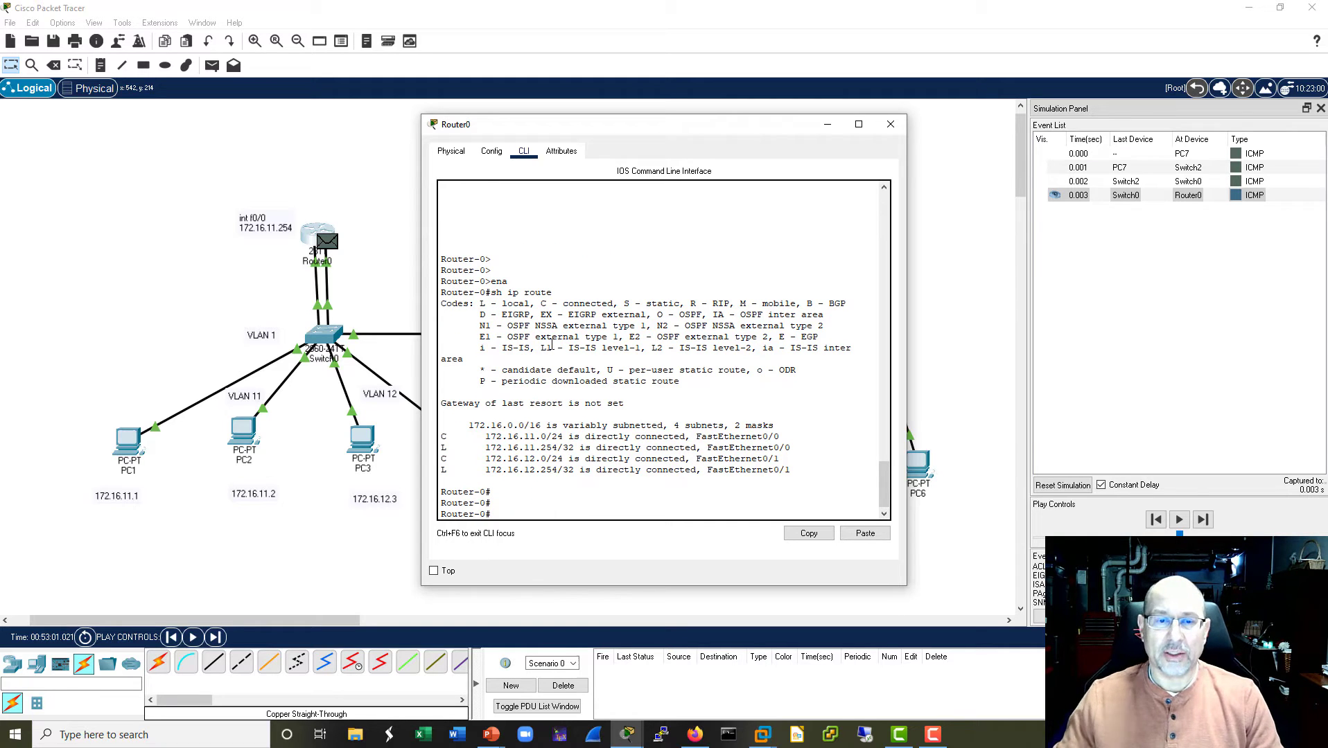
drag(796, 441, 421, 436)
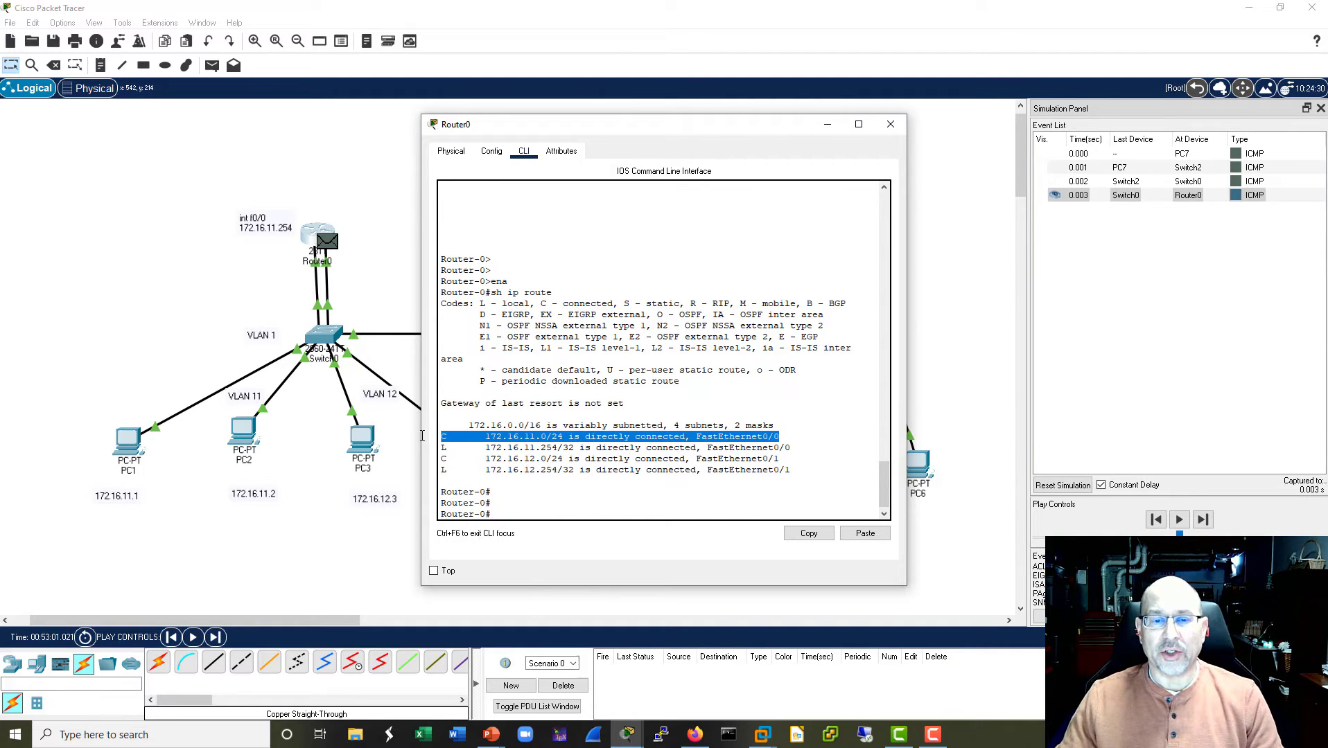
click(891, 124)
Step: Advance two events to flood the routed request from Switch0 to PC1, PC2 and Switch2, and shift Switch0, PC5 and Router0 slightly
click(1203, 520)
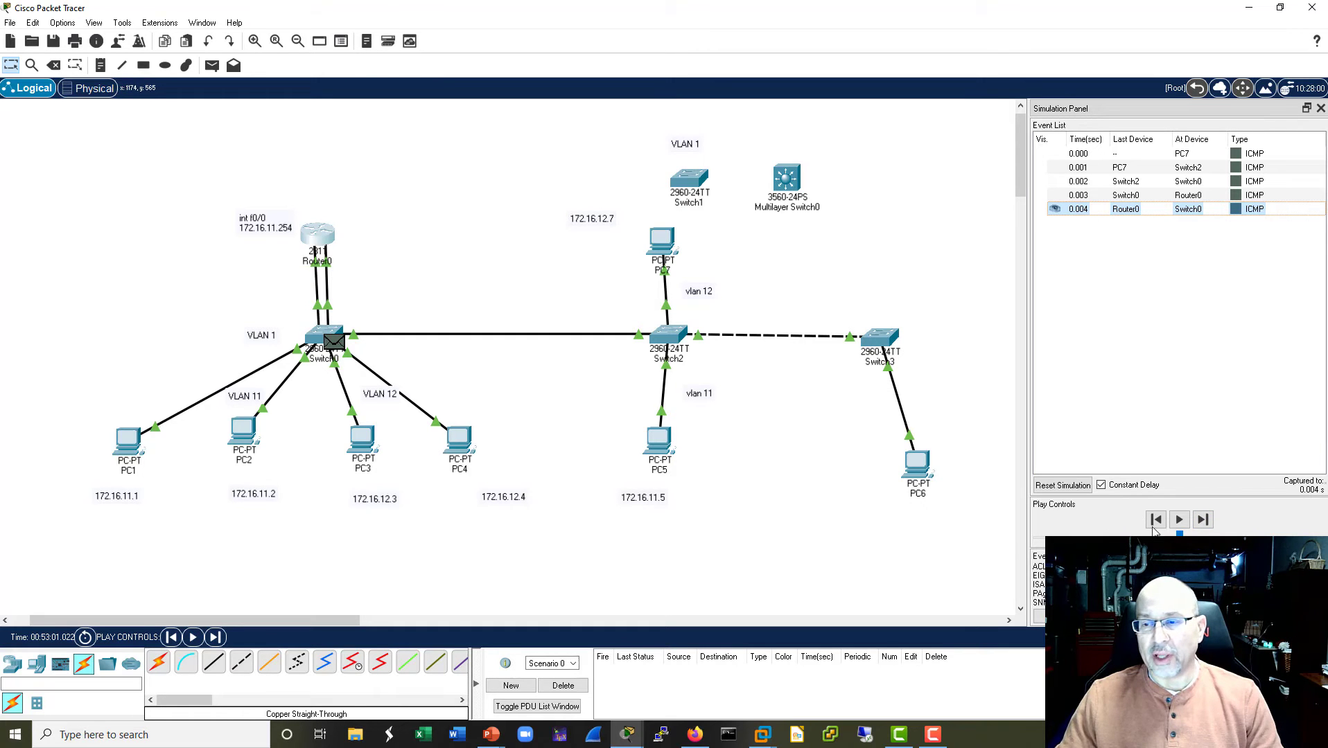
click(1203, 520)
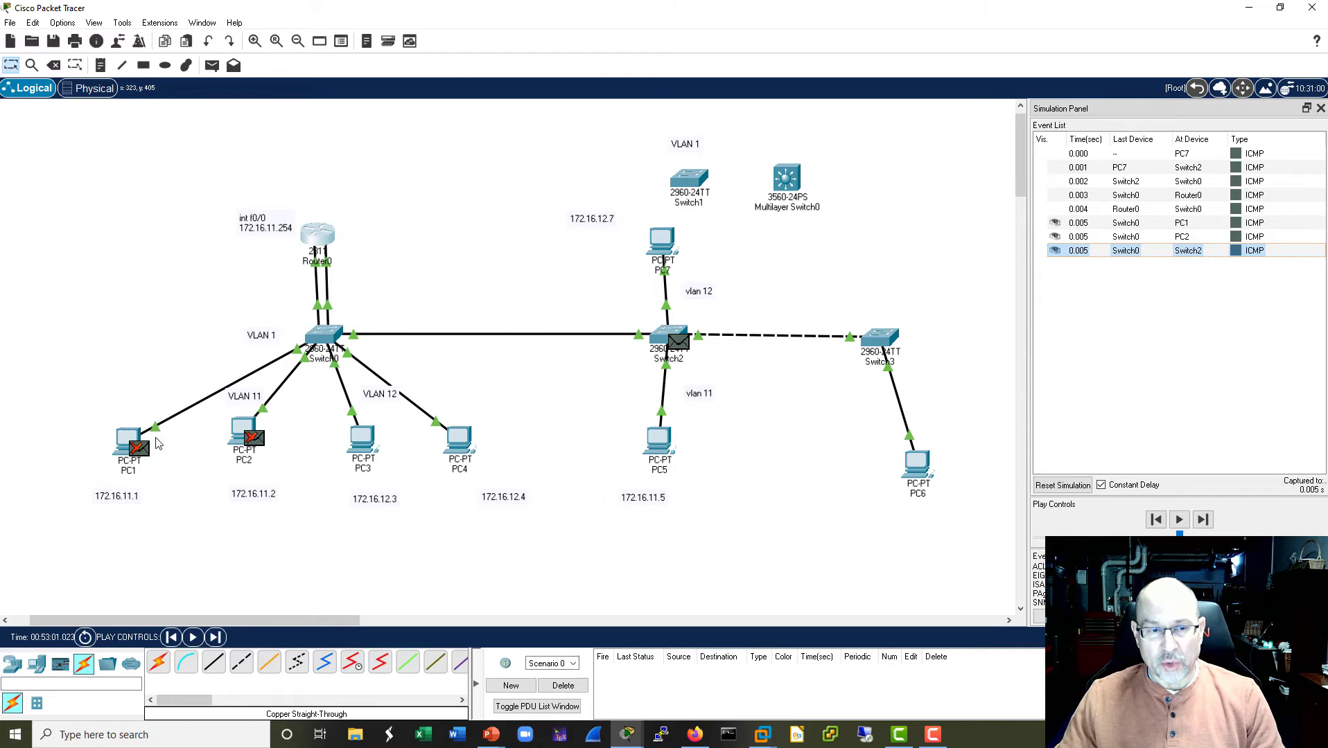
drag(323, 335, 324, 334)
drag(318, 336, 319, 332)
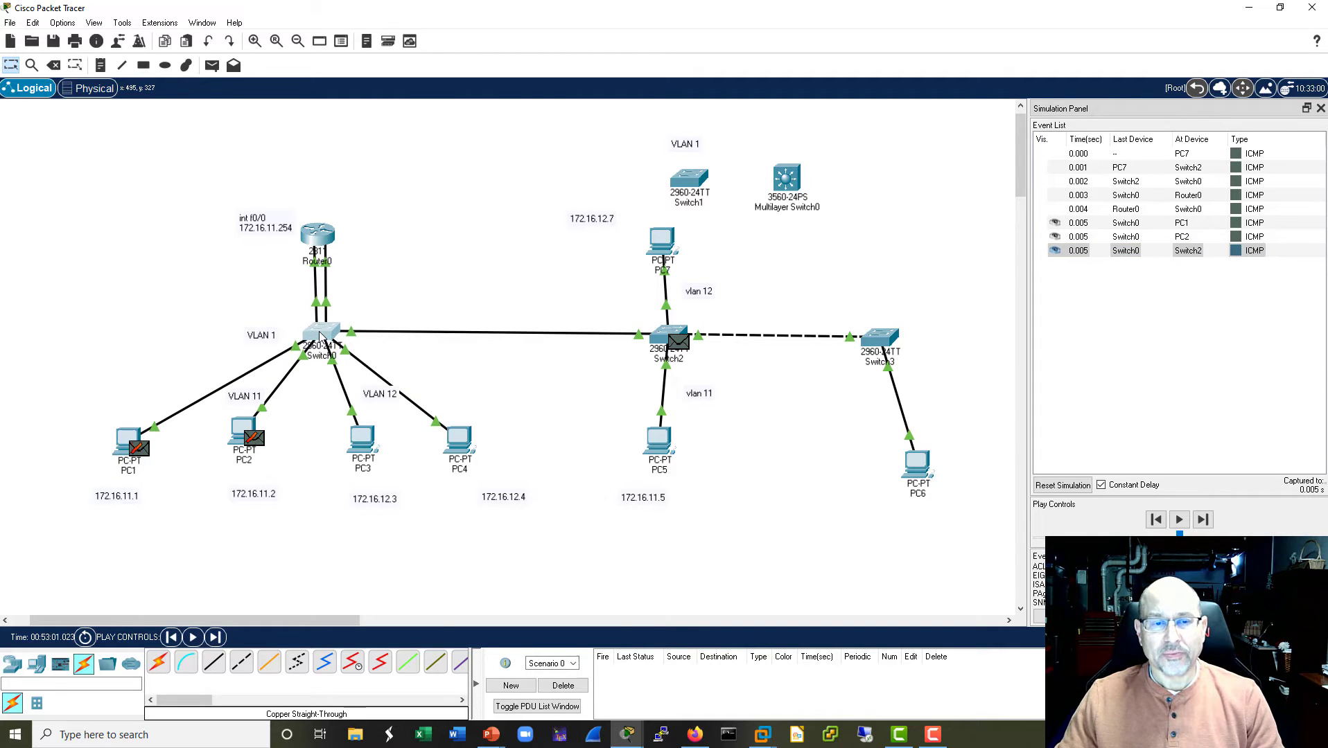
drag(662, 445, 646, 444)
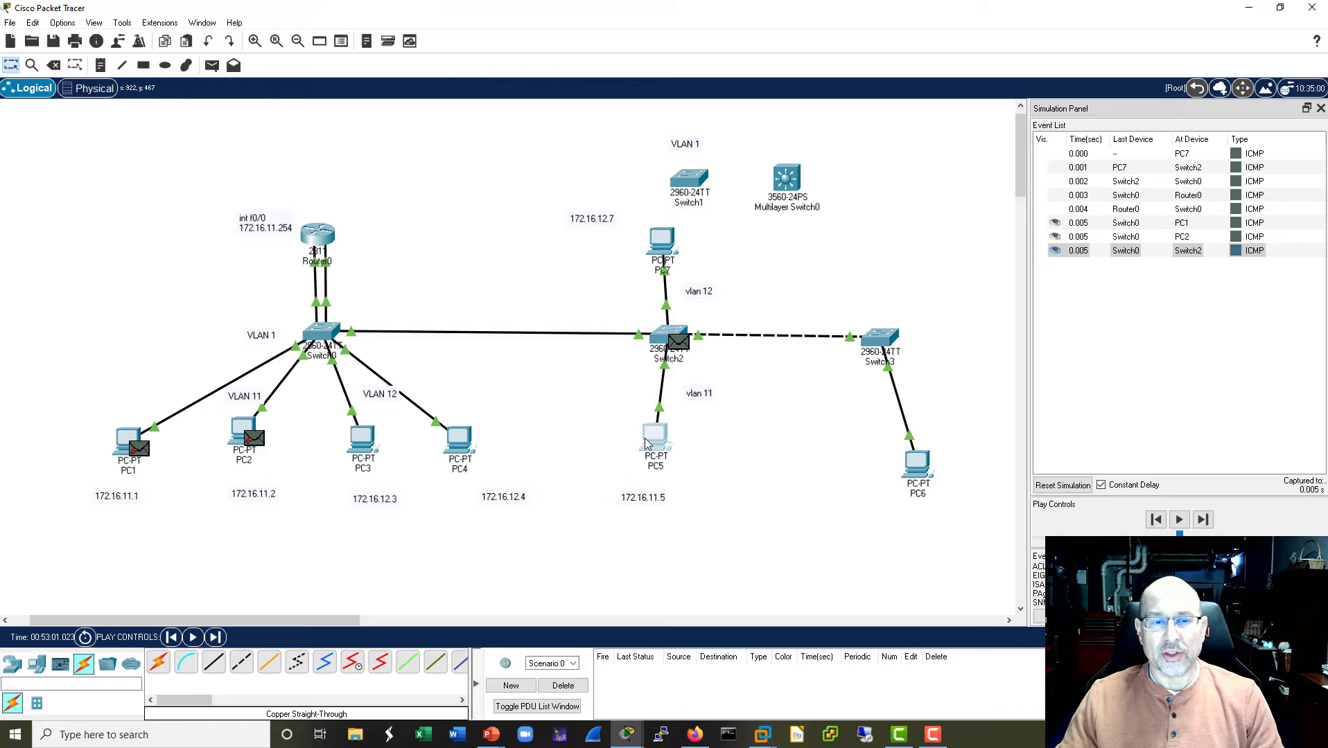
drag(322, 233, 323, 221)
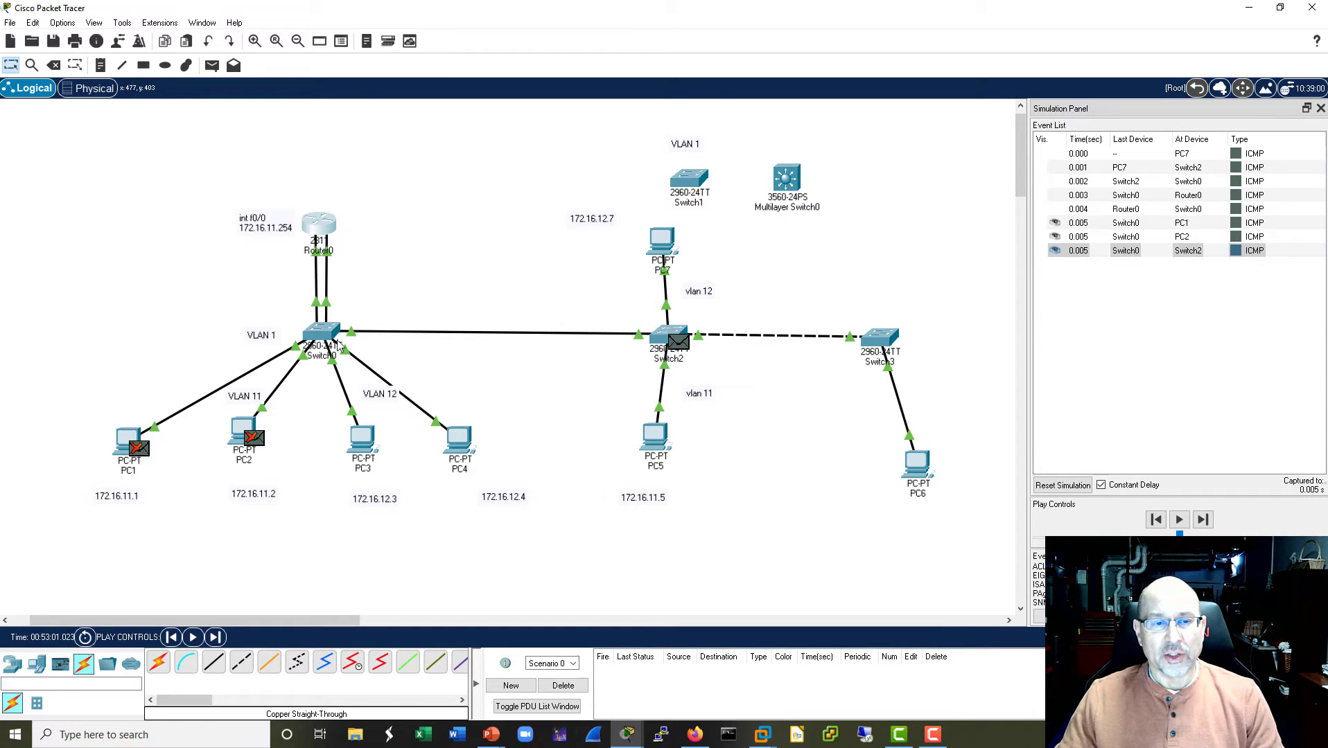
Step: Examine the destination MAC, source MAC and 802.1Q tag in the inbound PDU details of the request at Switch2
click(1126, 250)
click(590, 194)
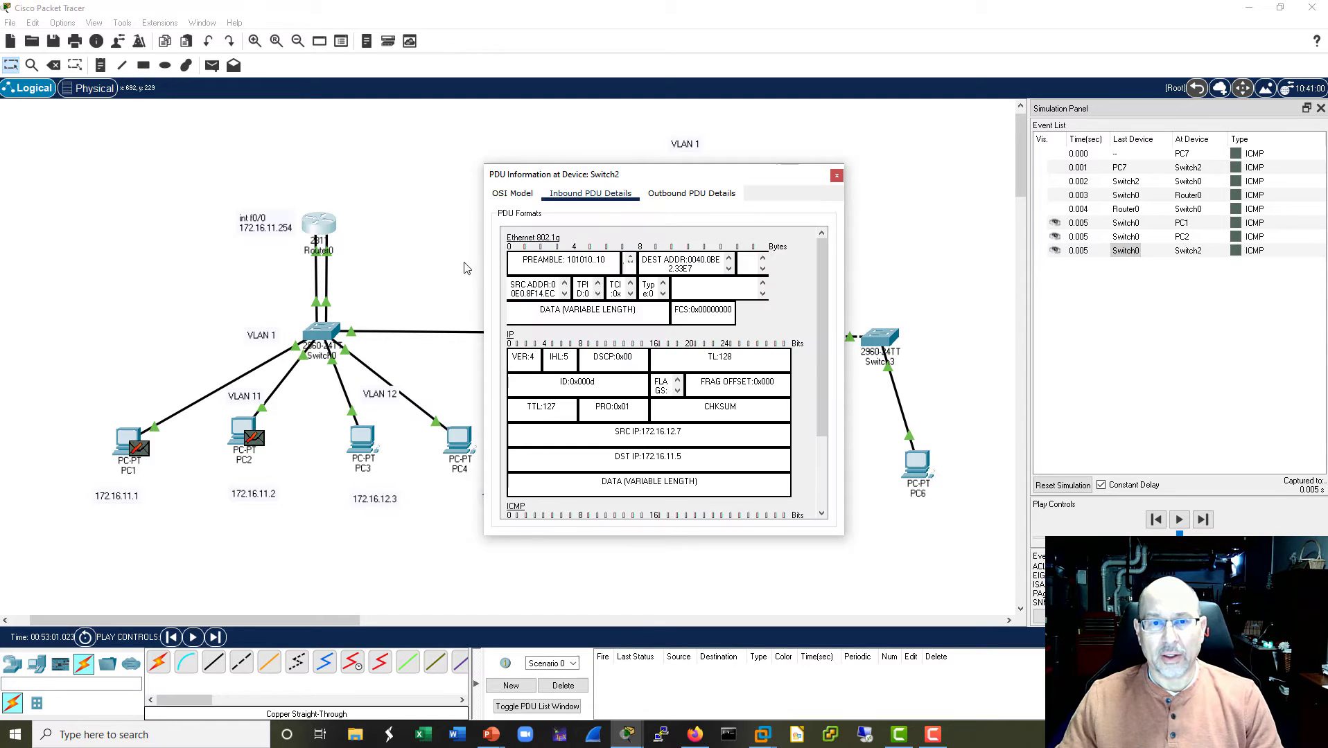
drag(480, 264, 112, 263)
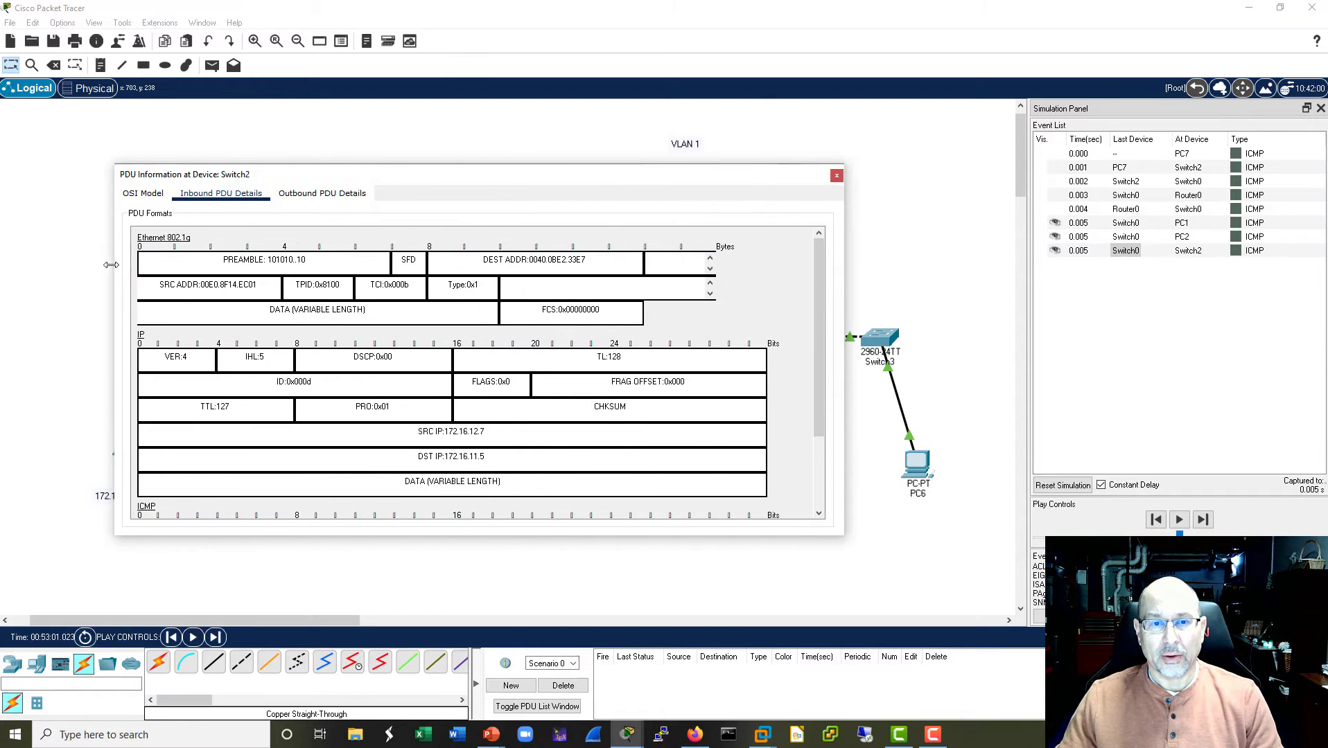
drag(595, 259, 210, 333)
drag(257, 287, 158, 286)
click(837, 175)
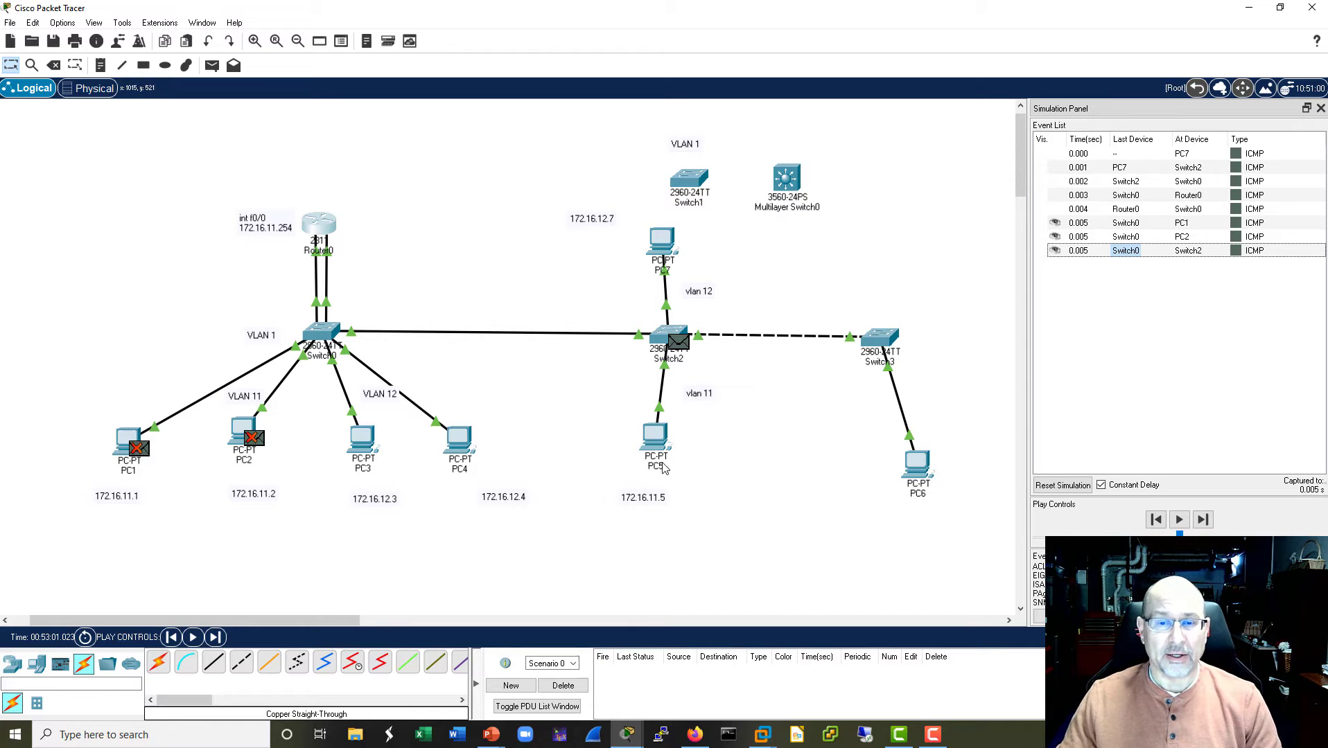
Step: Open Switch0's CLI and leave interface configuration mode for the privileged prompt
click(321, 337)
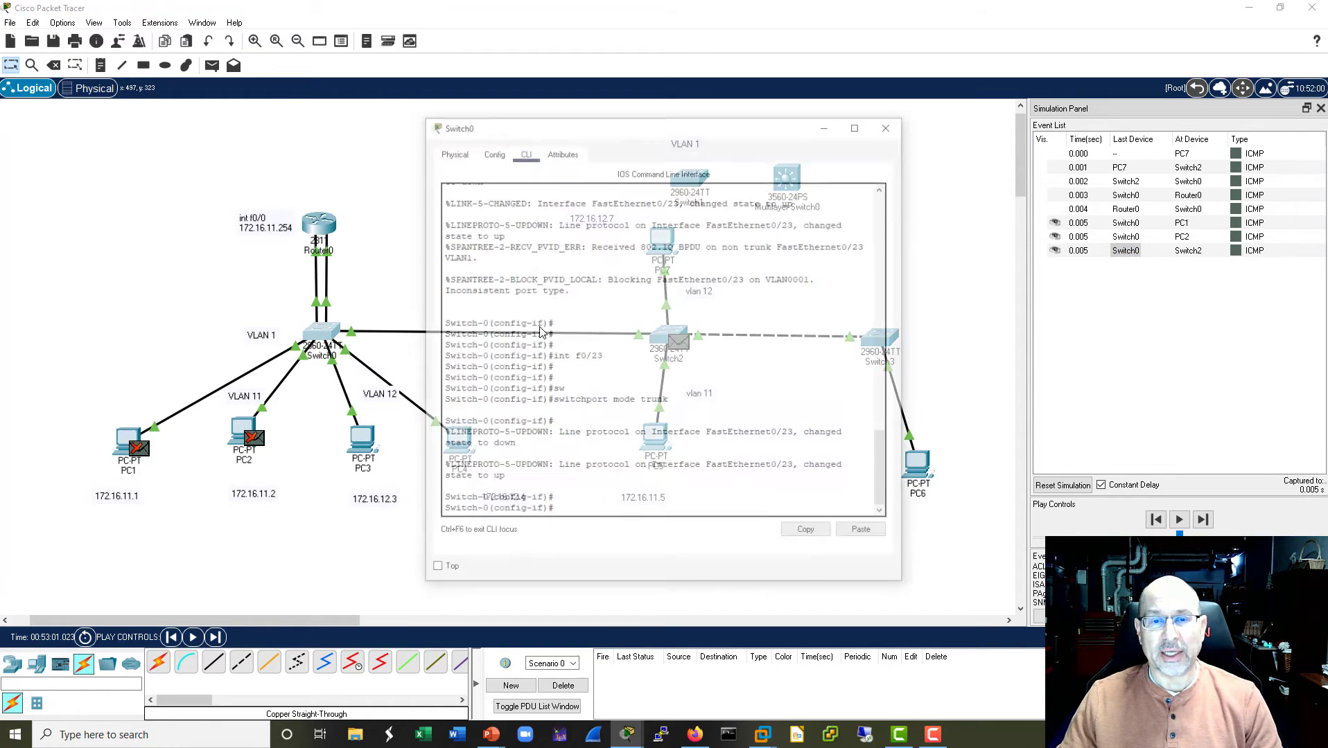
key(Return)
key(Return)
key(ctrl+z)
key(Return)
key(Return)
key(Return)
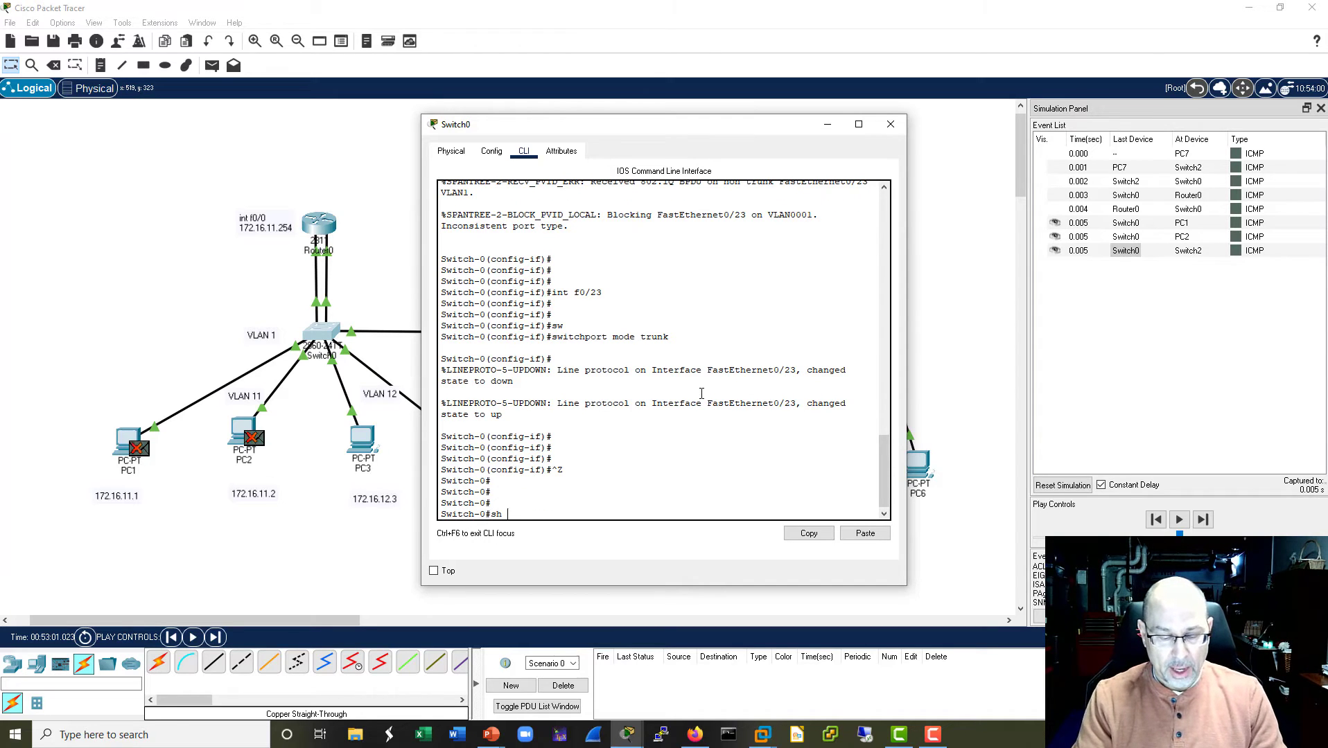
Step: Display Switch0's MAC address table with sh mac address-table and examine its VLAN, address and port entries
text(sh mac ad)
key(Tab)
key(Return)
key(Return)
key(Return)
key(Return)
key(Return)
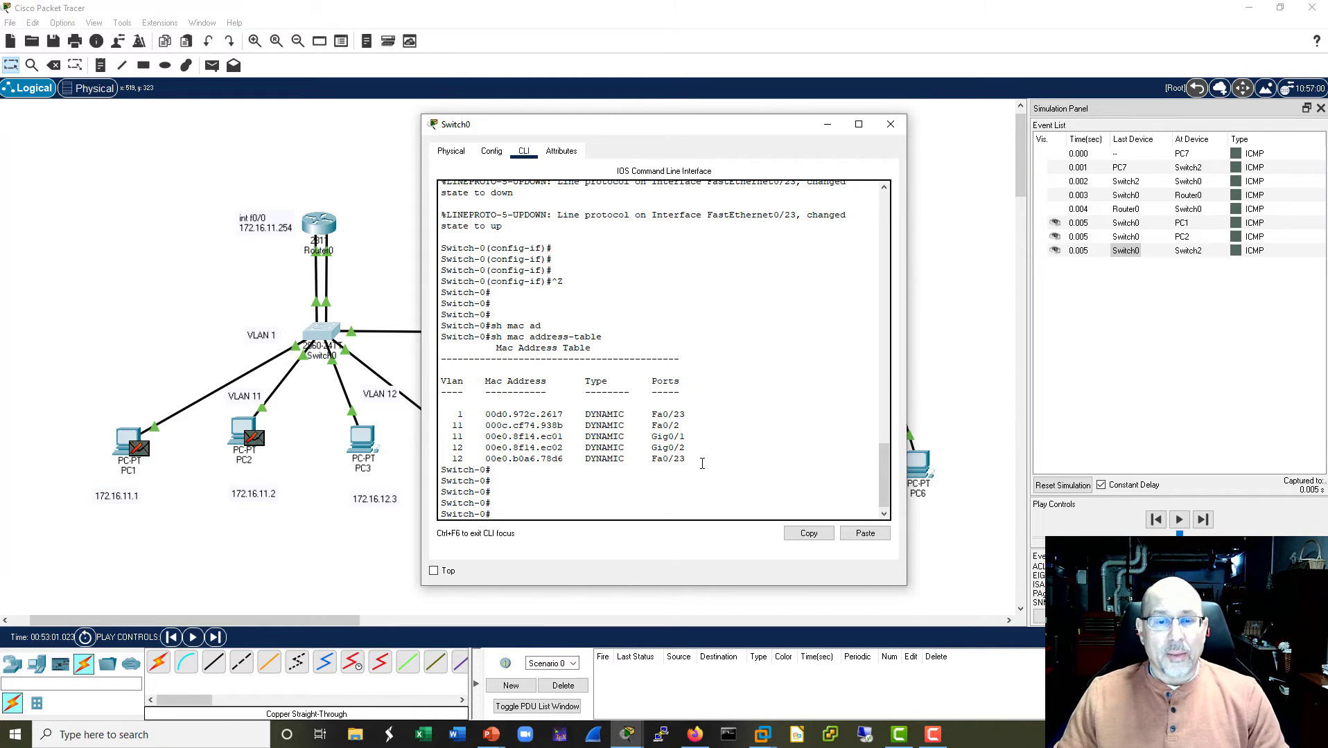
drag(711, 125, 737, 110)
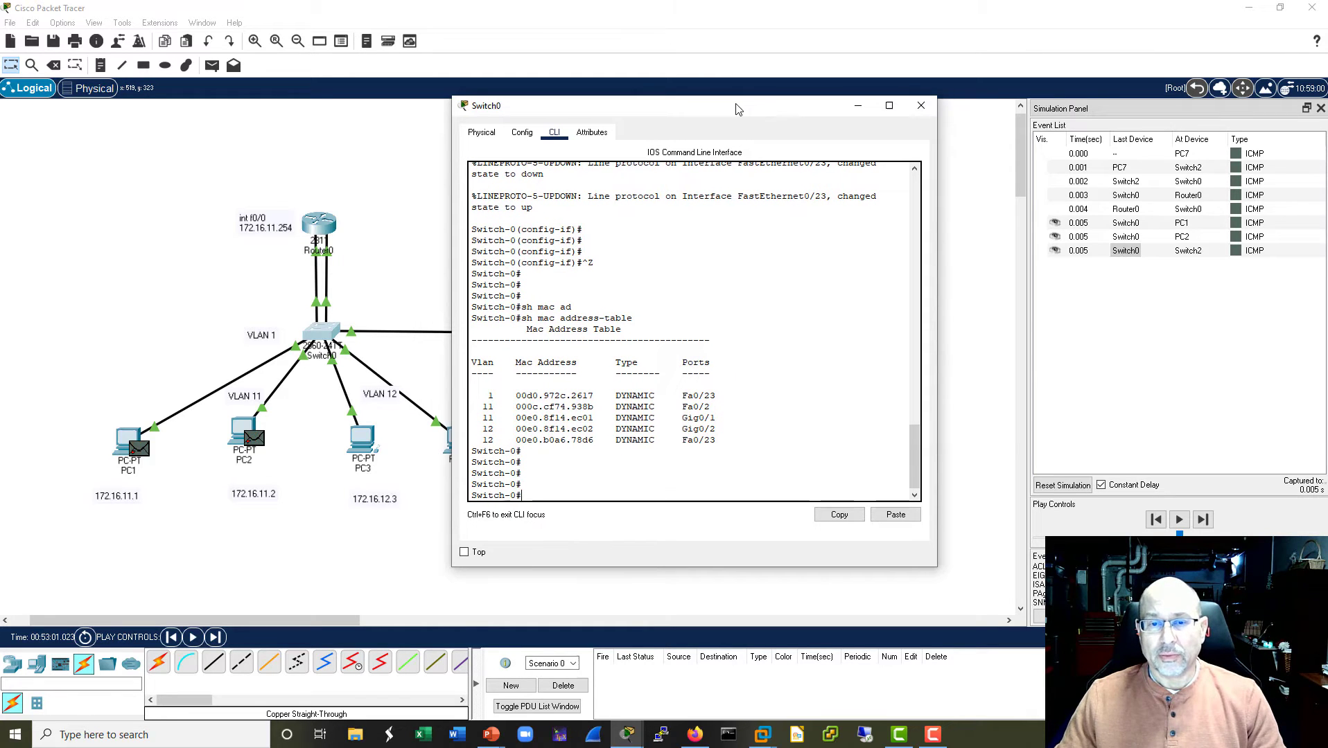
drag(718, 441, 437, 382)
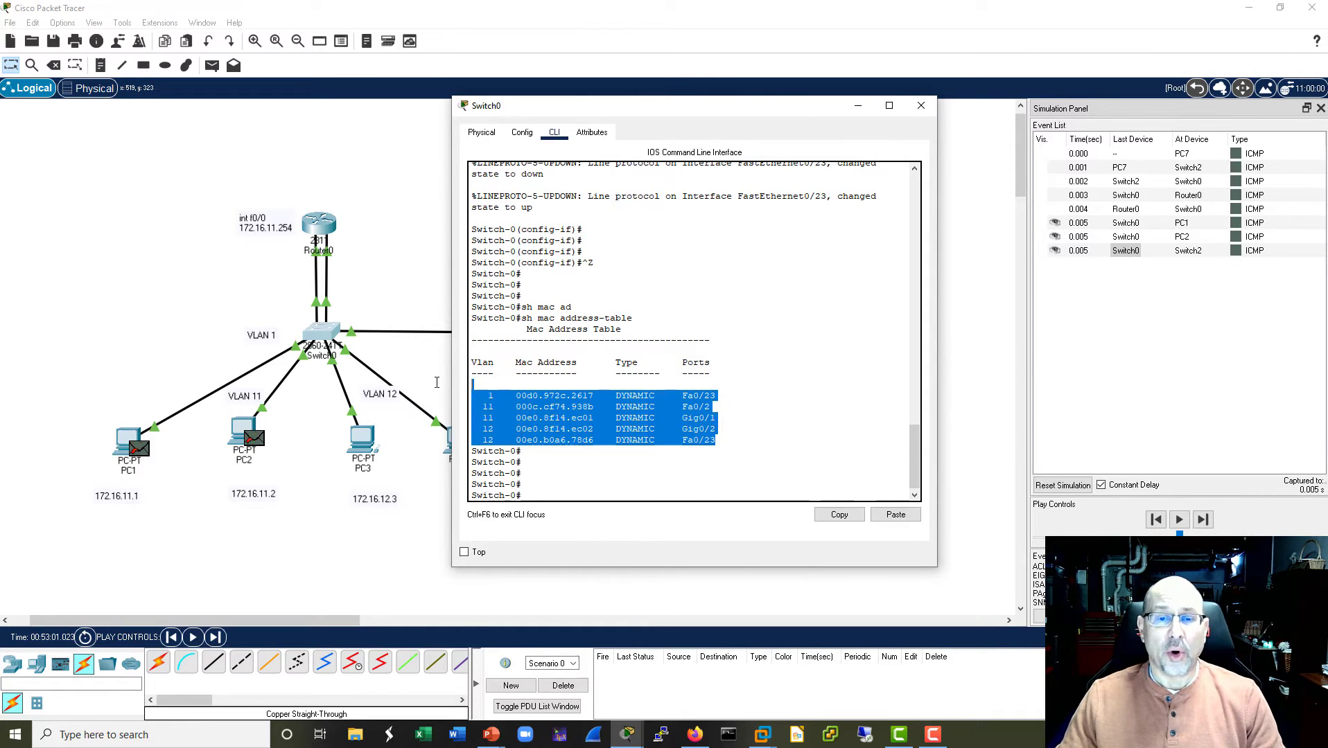
click(731, 444)
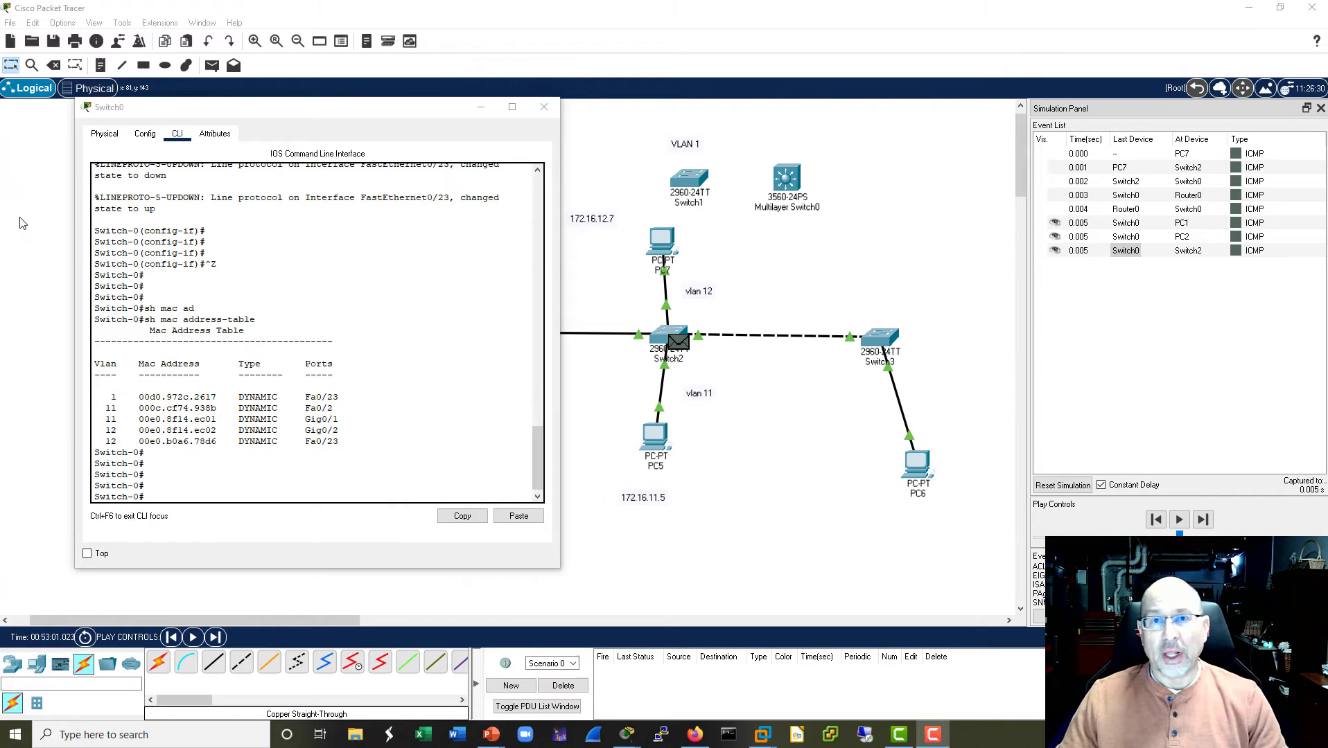
Step: Reopen the inbound PDU details at Switch2, widen and reposition the window, and highlight the destination MAC address
click(1131, 250)
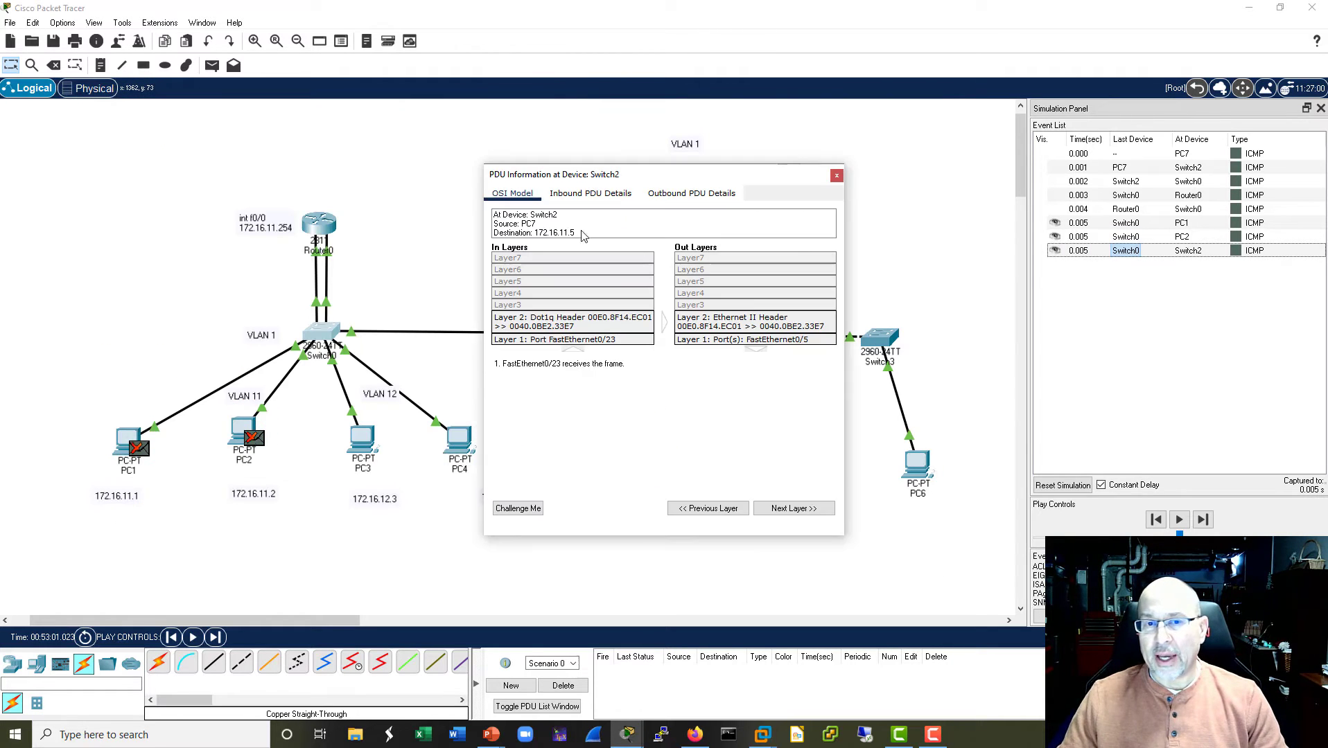
click(594, 194)
drag(484, 257, 100, 247)
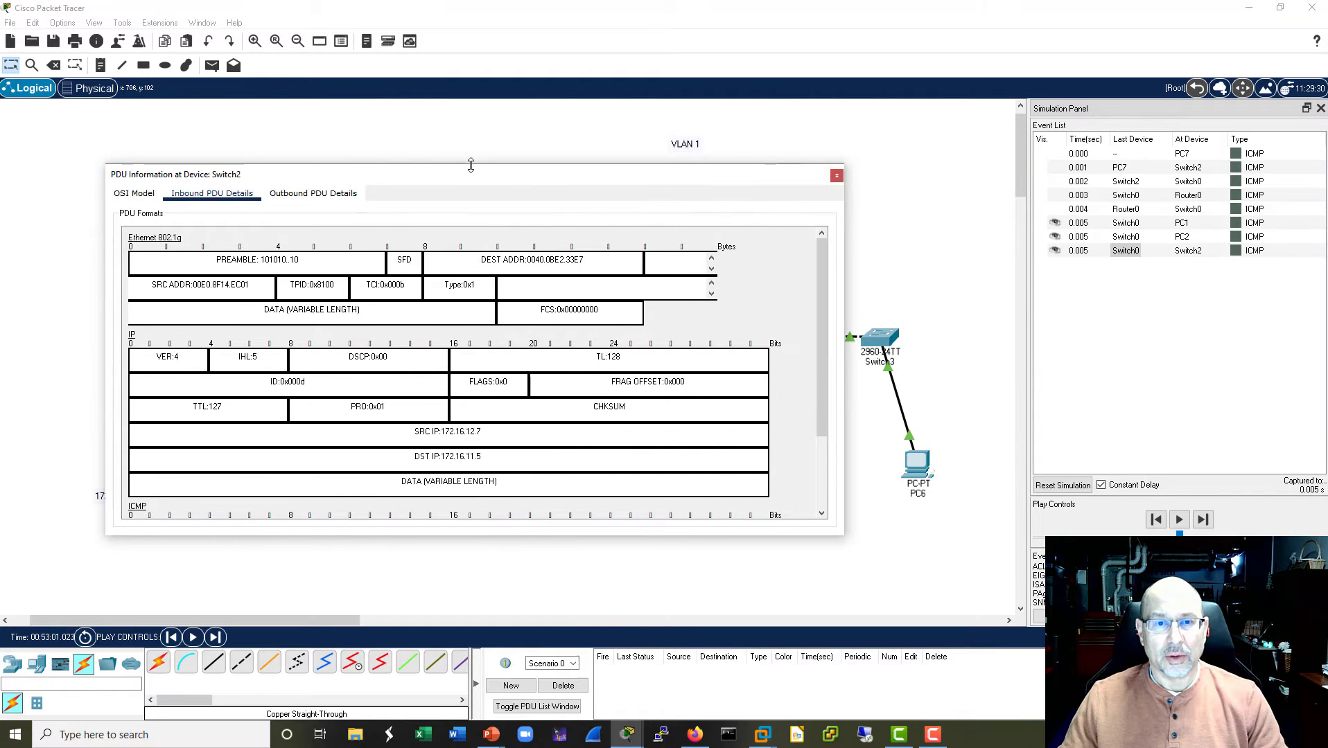
drag(474, 174, 858, 163)
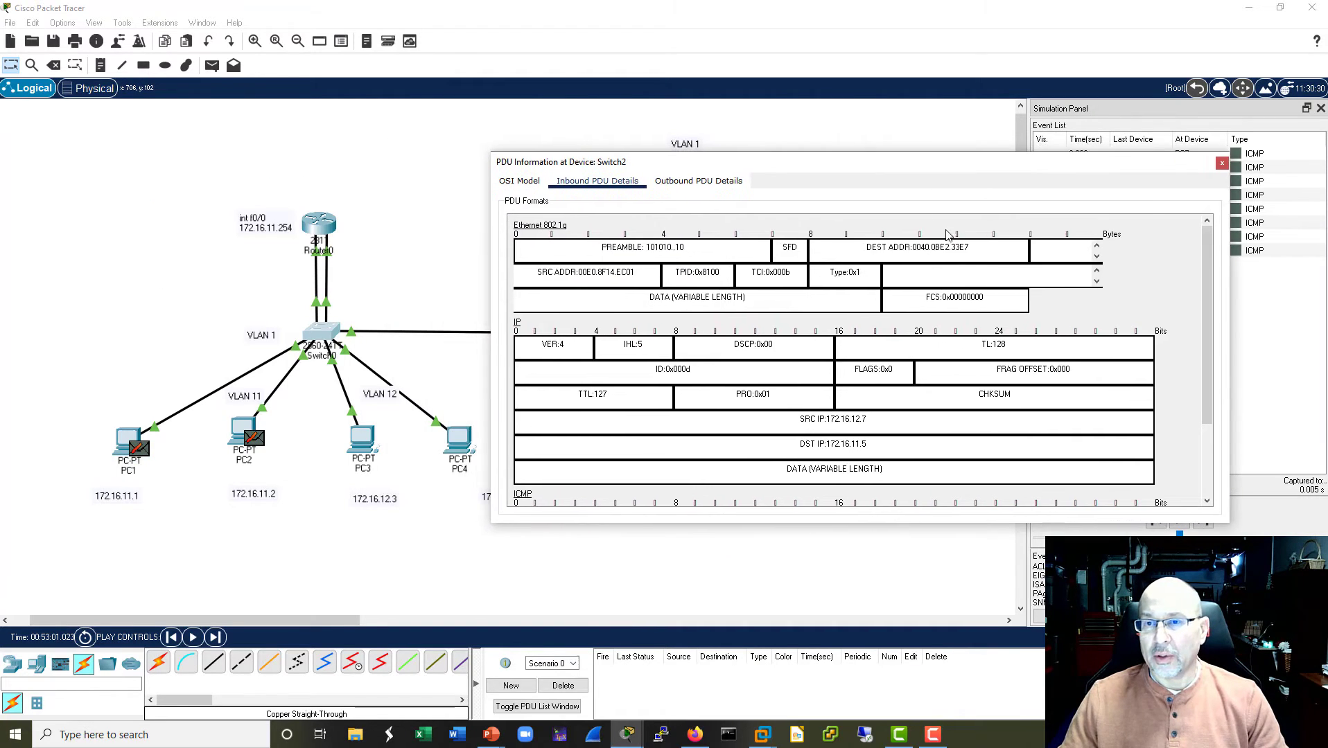
drag(970, 248, 859, 248)
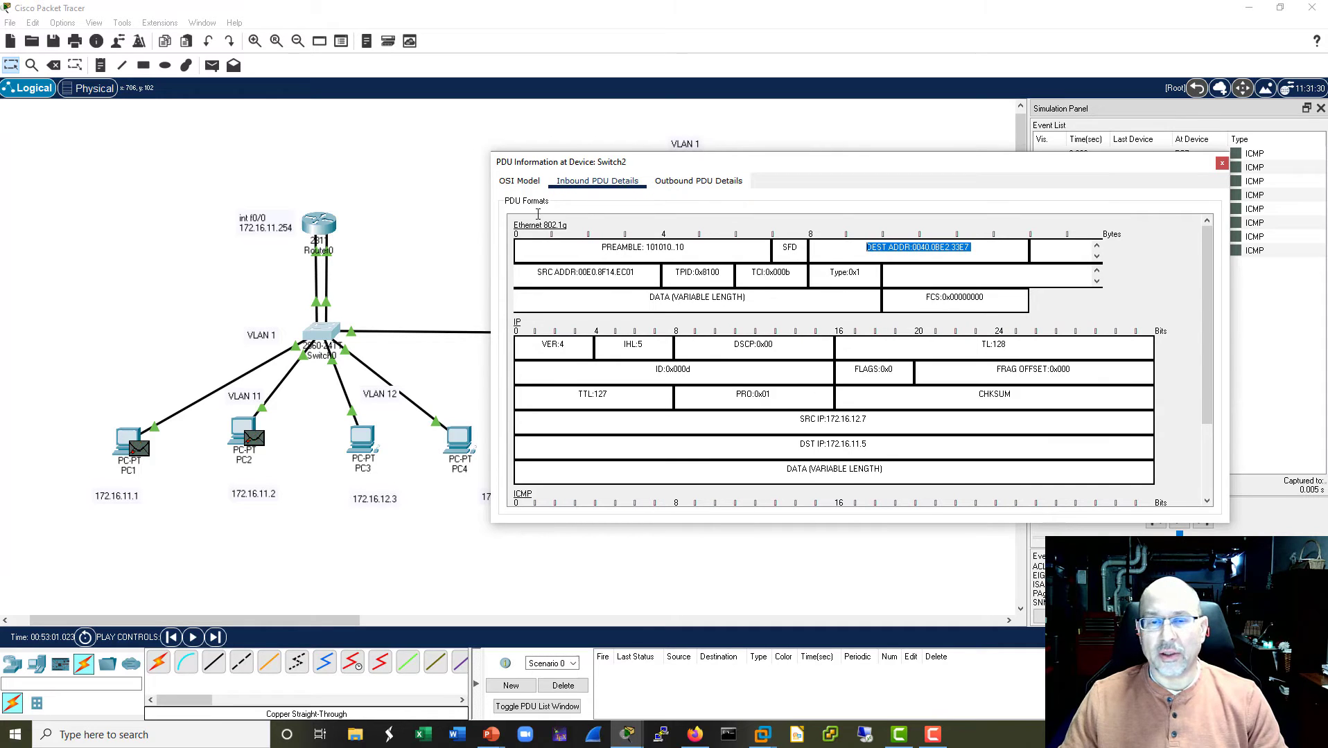
Step: Review the entries of Switch0's MAC address table in its CLI for the frame's destination MAC, and close the open windows
click(320, 334)
drag(345, 110, 306, 106)
drag(303, 438, 15, 391)
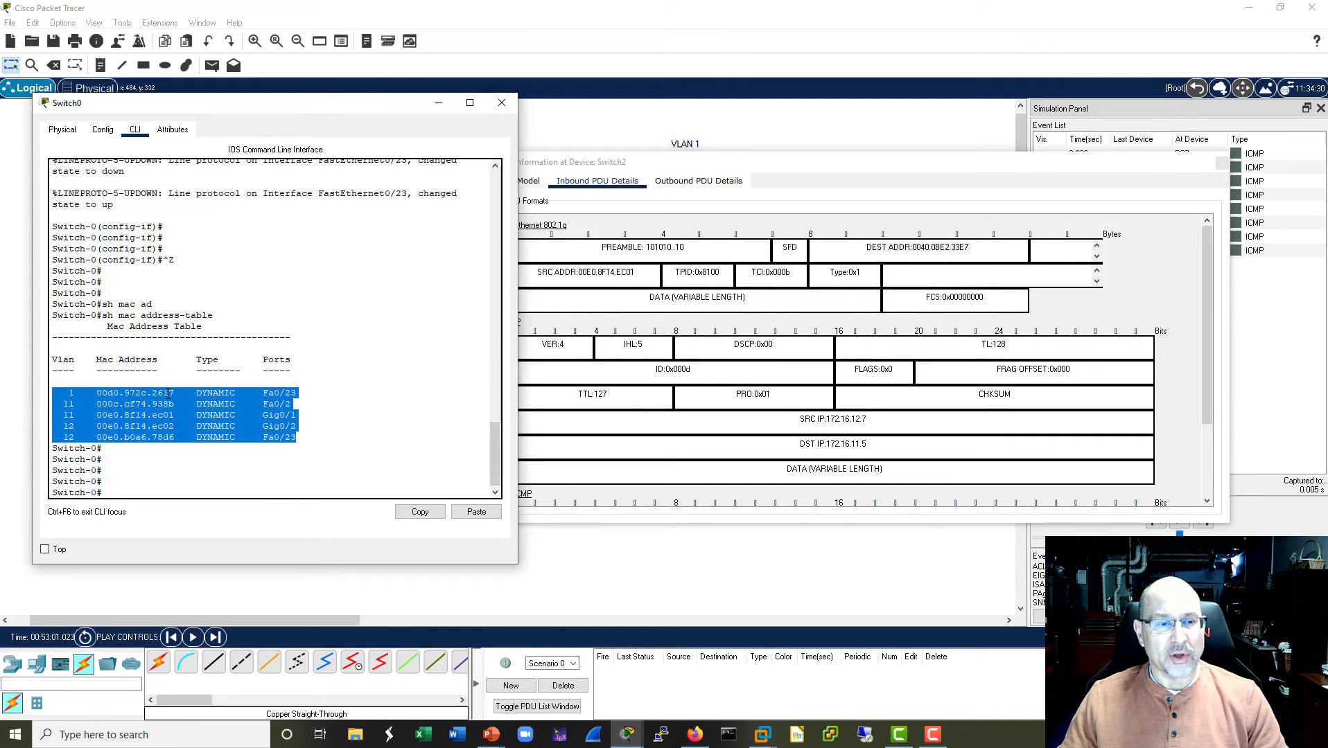
click(332, 438)
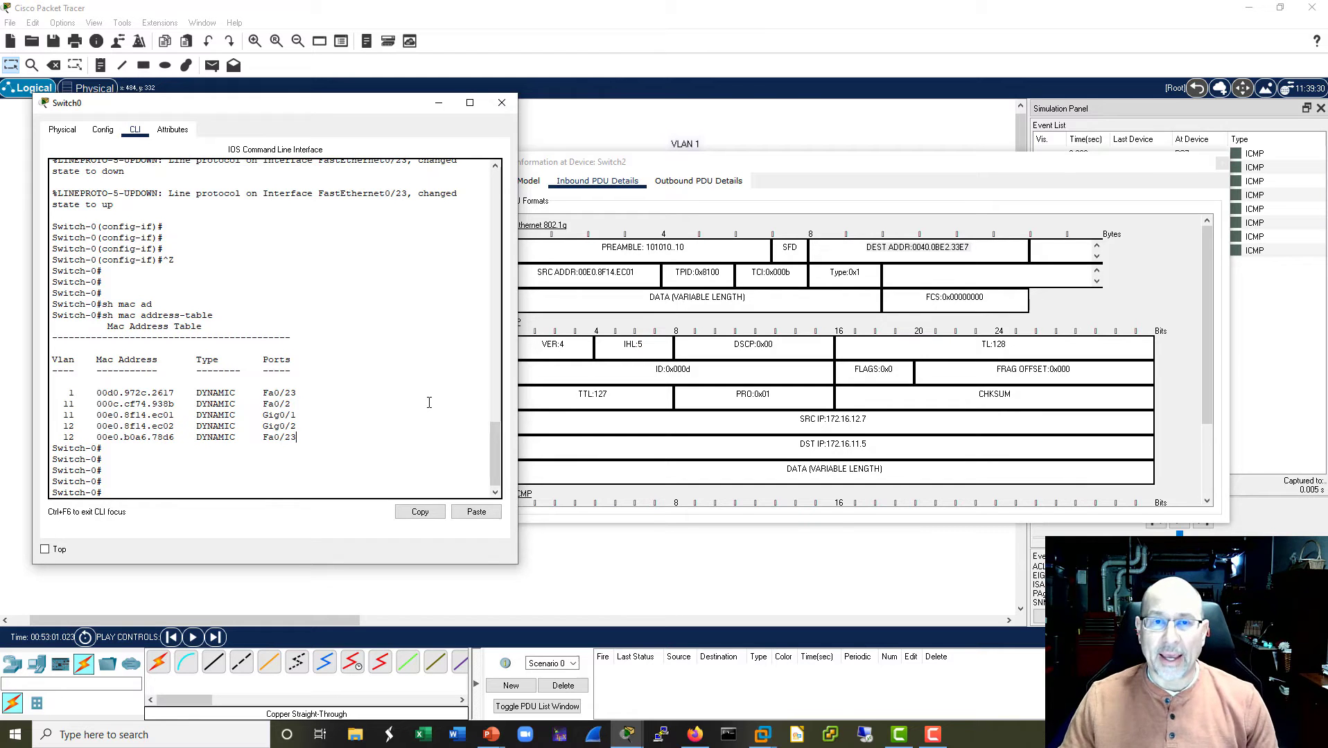
click(502, 103)
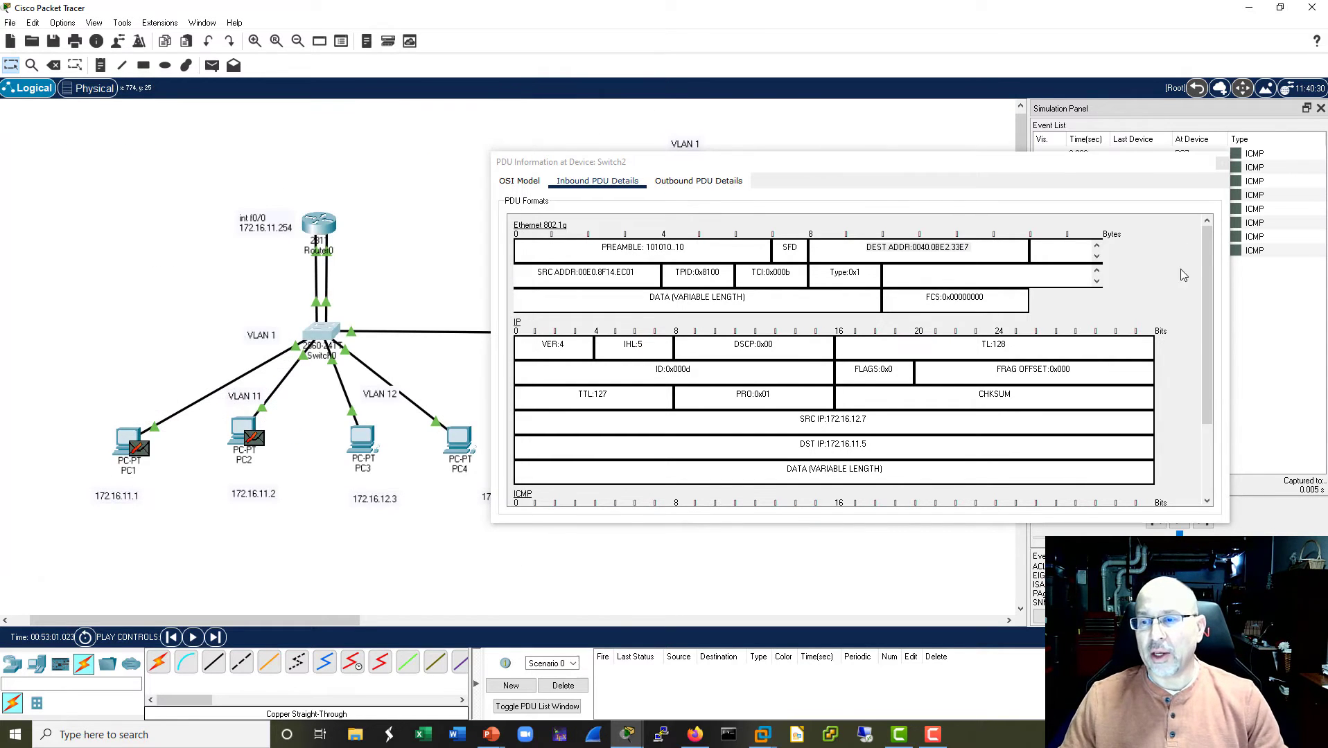
click(1220, 164)
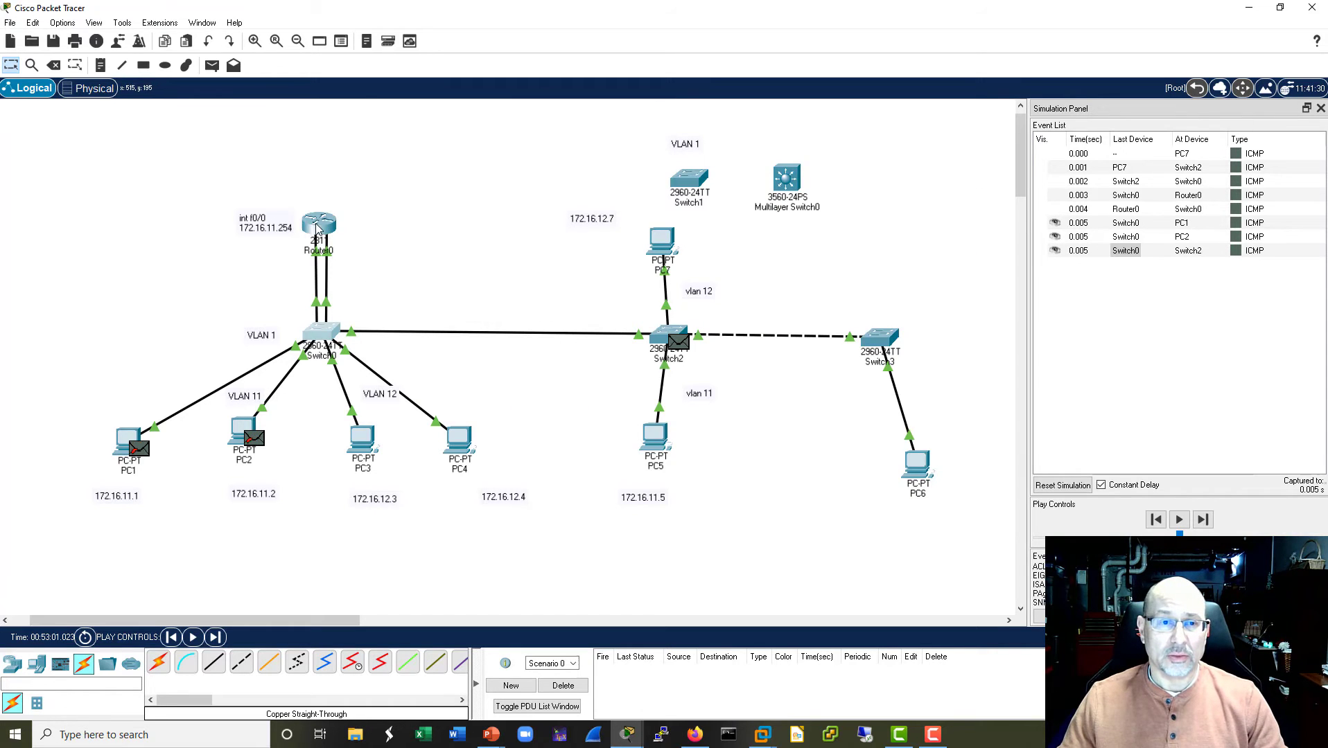
Step: Display Router0's ARP table with sh ip arp and highlight the entry for 172.16.11.5
click(318, 225)
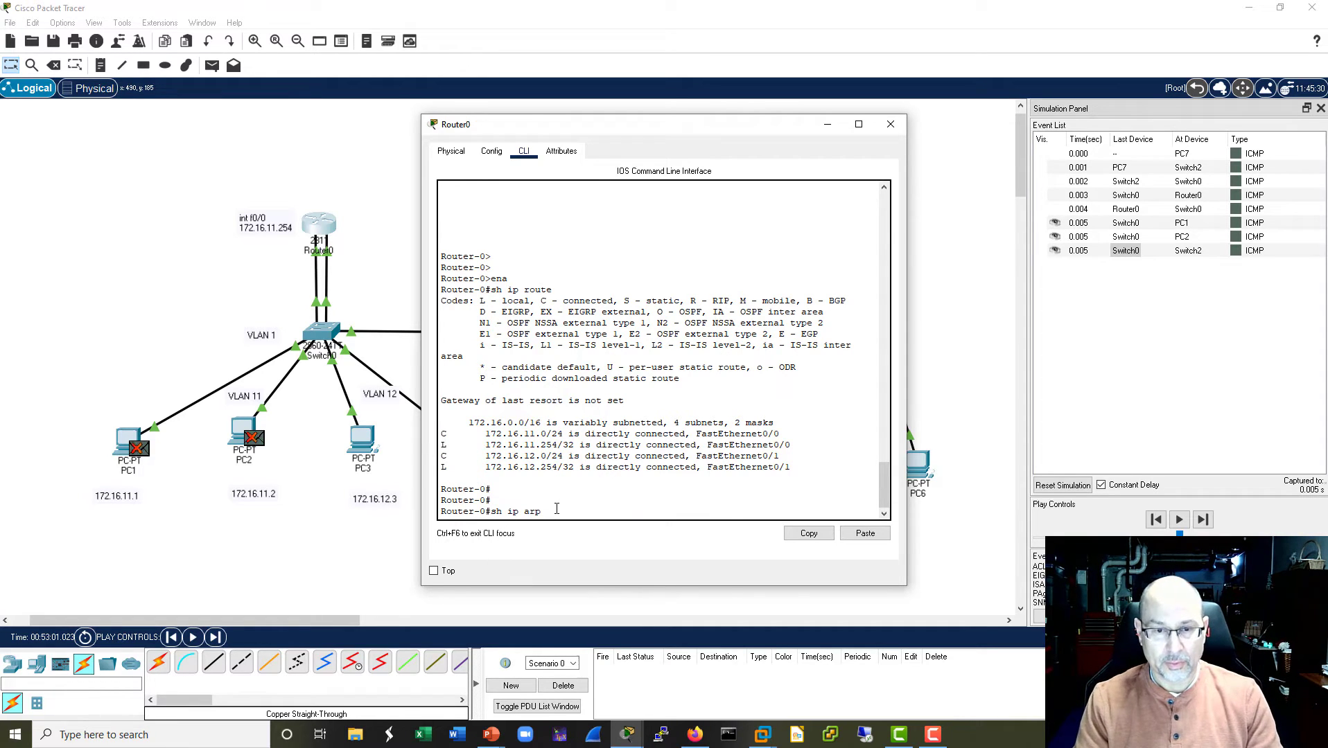
key(Return)
key(Return)
key(Return)
key(Return)
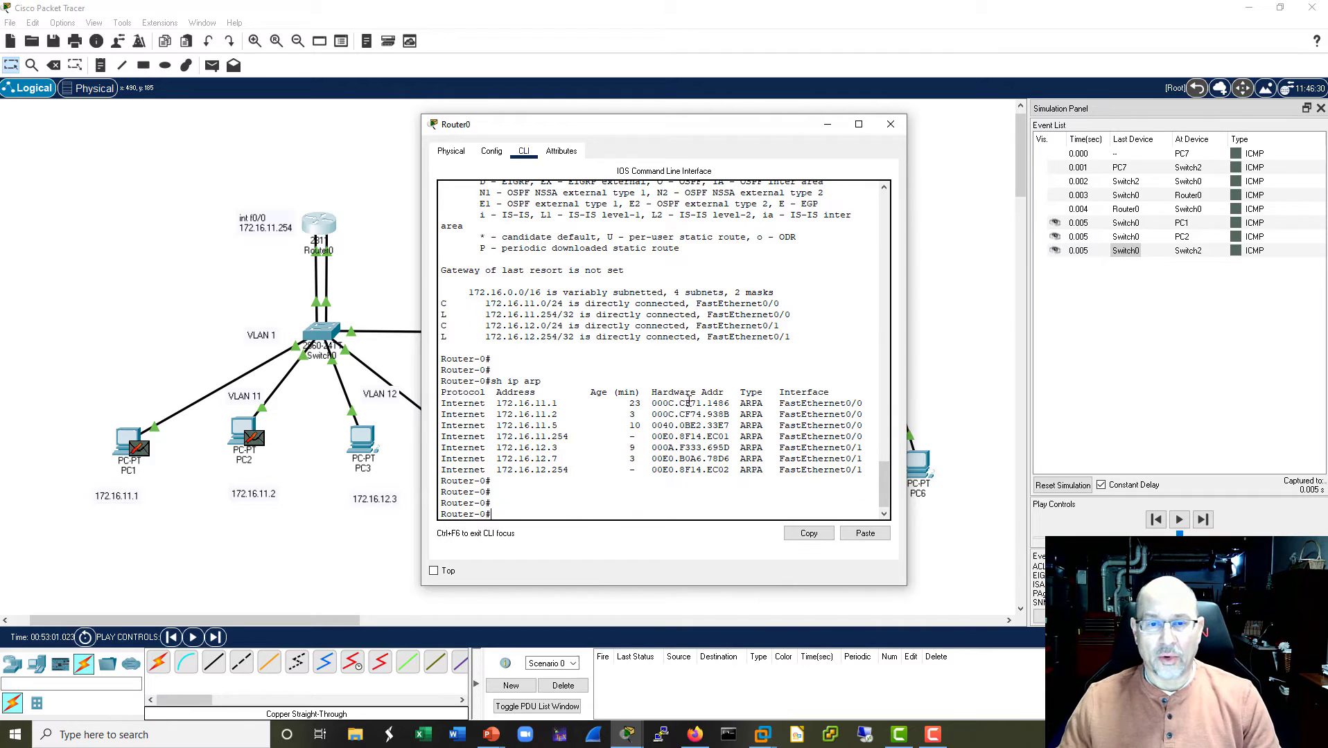
drag(737, 427, 431, 428)
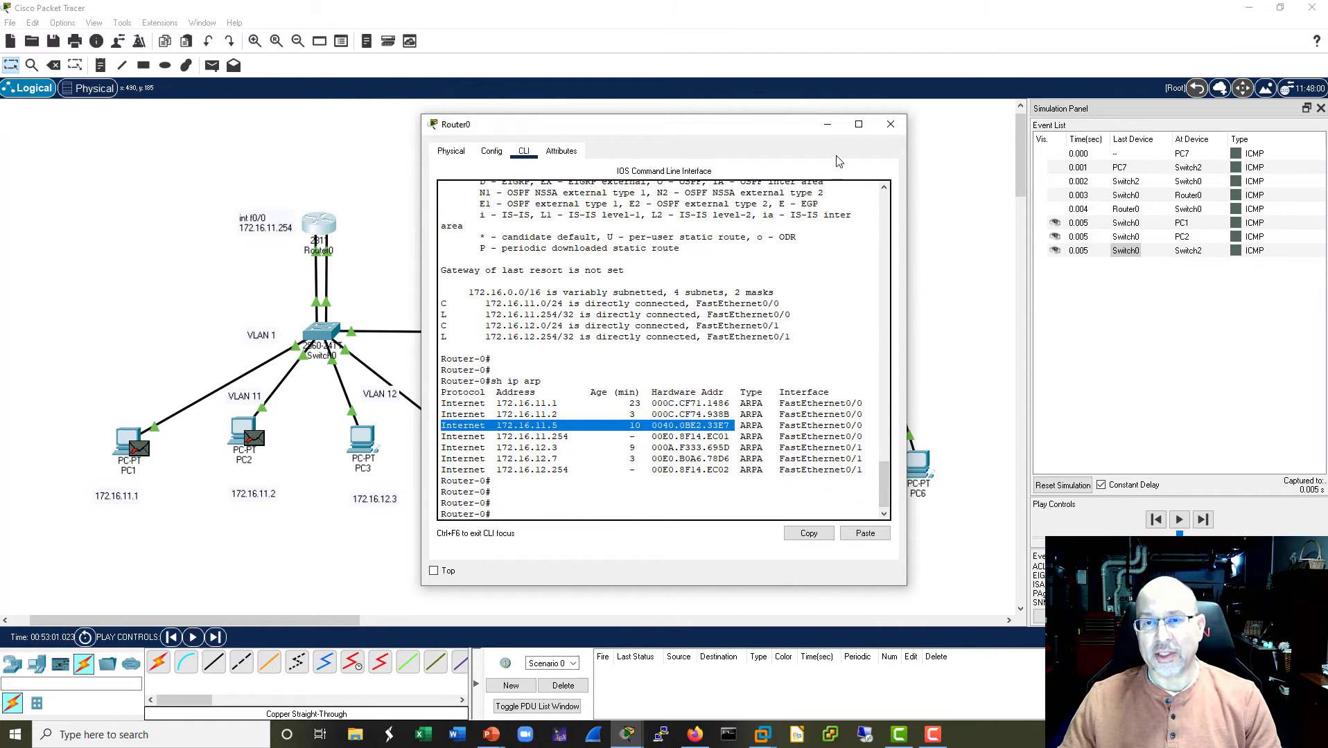
click(891, 124)
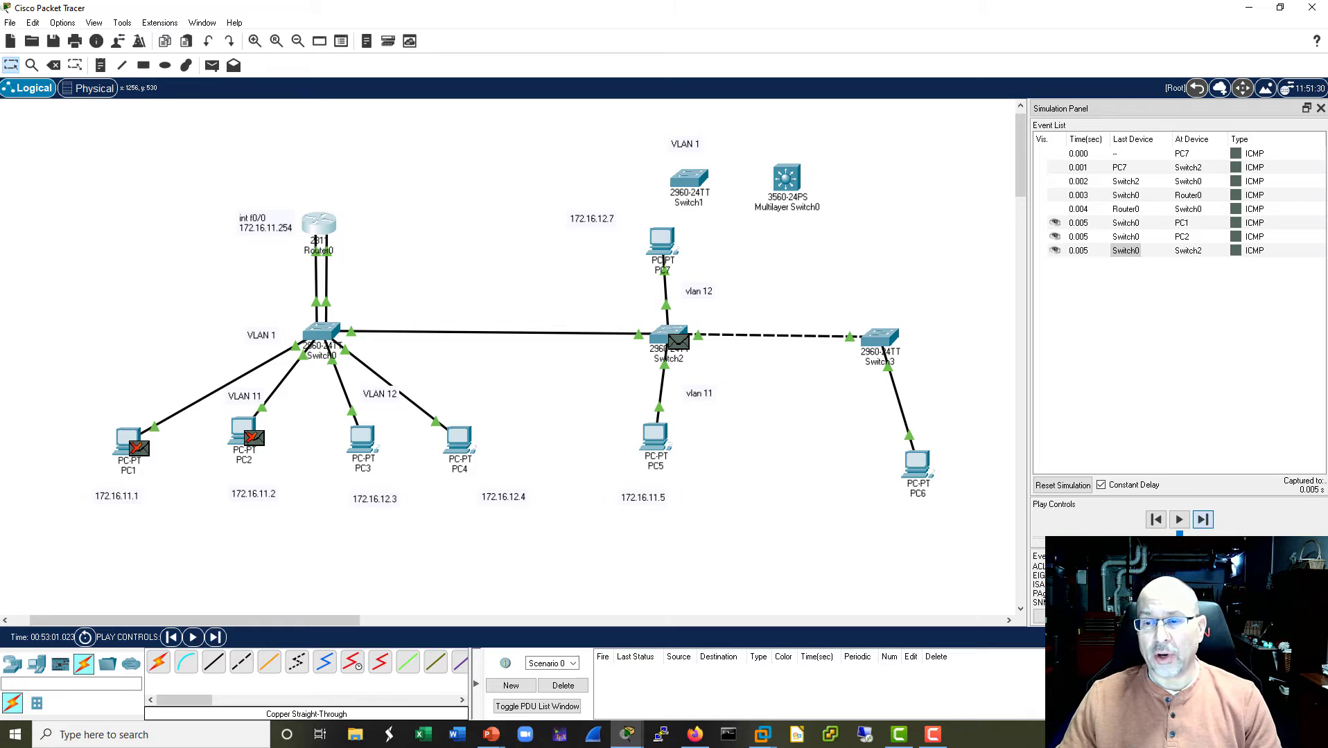
Step: Examine the inbound PDU details of the frame from Switch0 at Switch2, highlighting the TCI field of the 802.1Q tag
click(1130, 252)
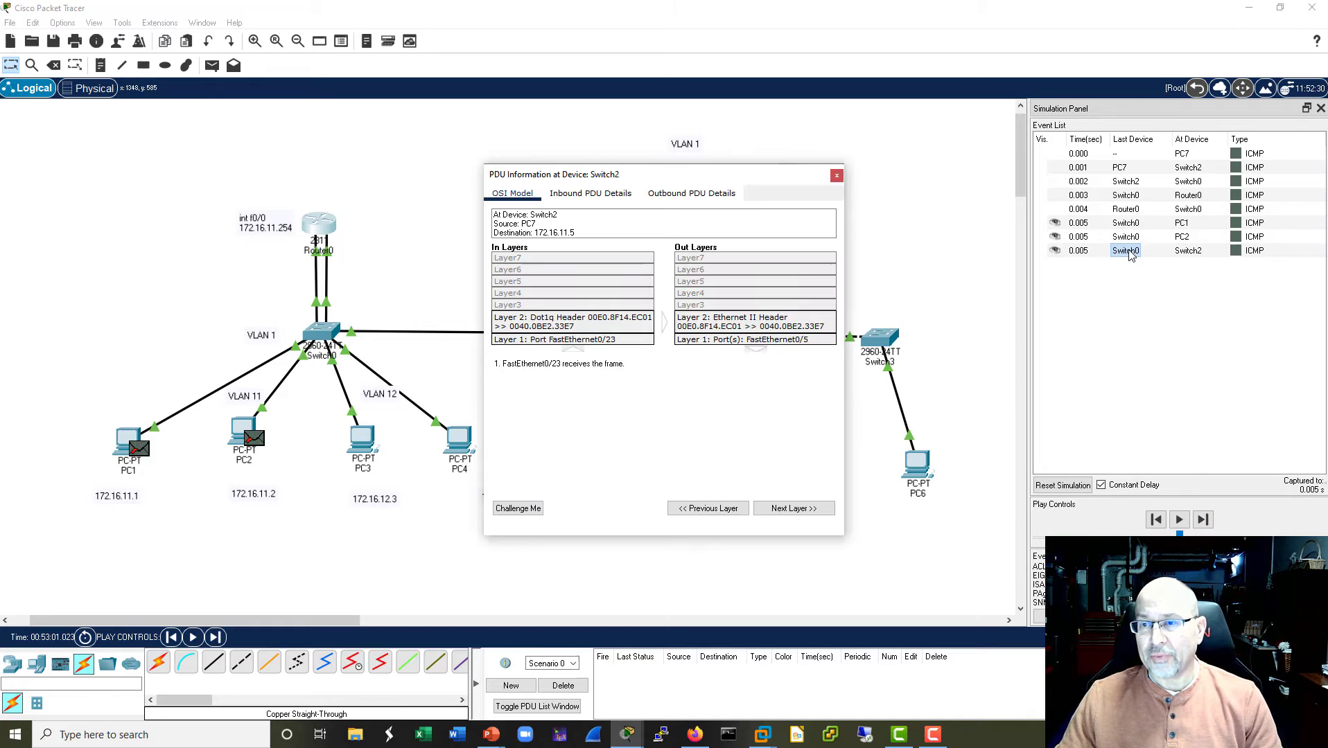
drag(483, 320, 109, 298)
click(227, 194)
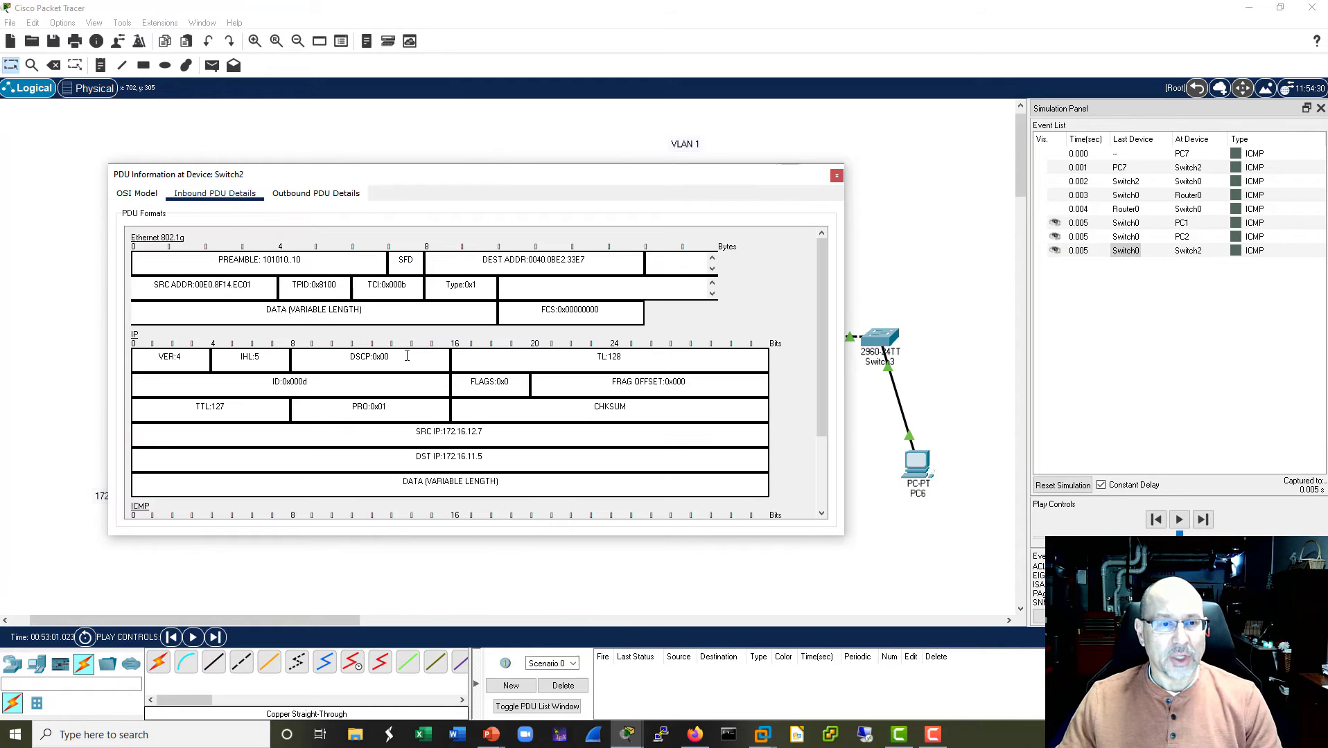
drag(413, 289, 357, 286)
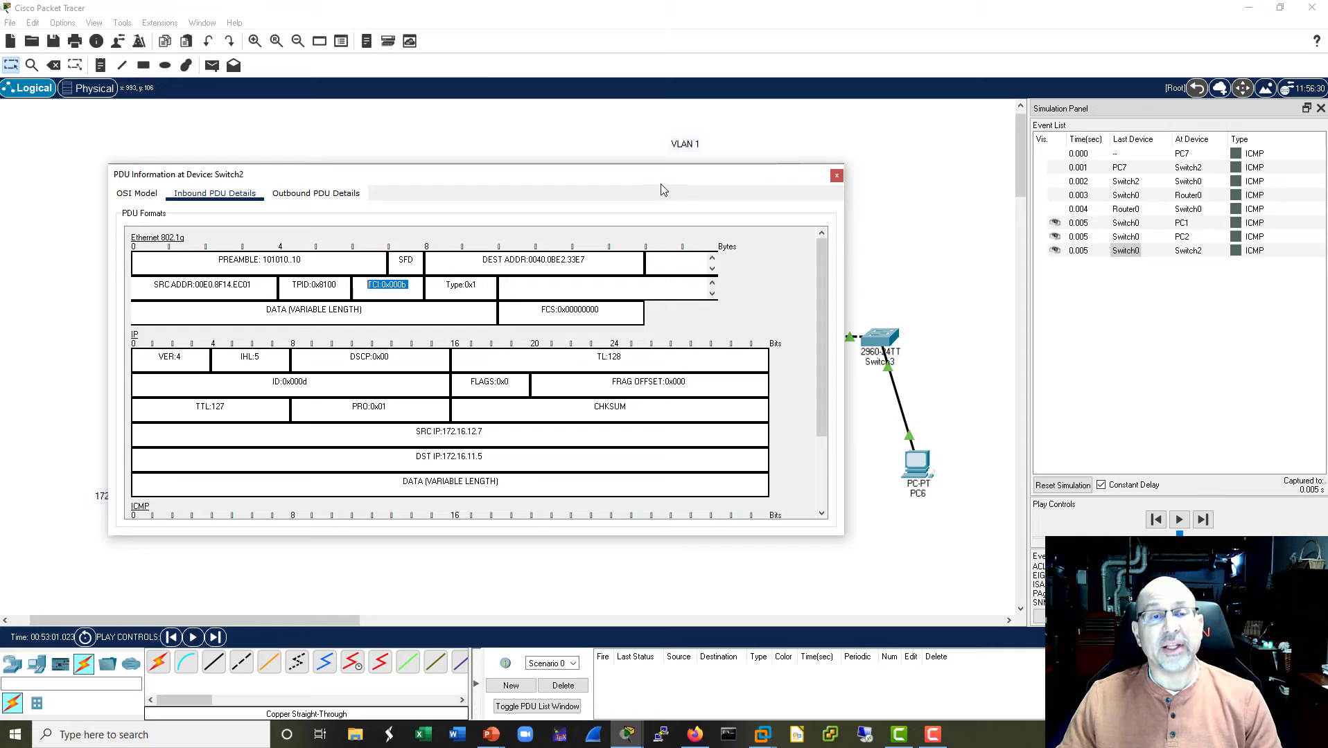
click(836, 175)
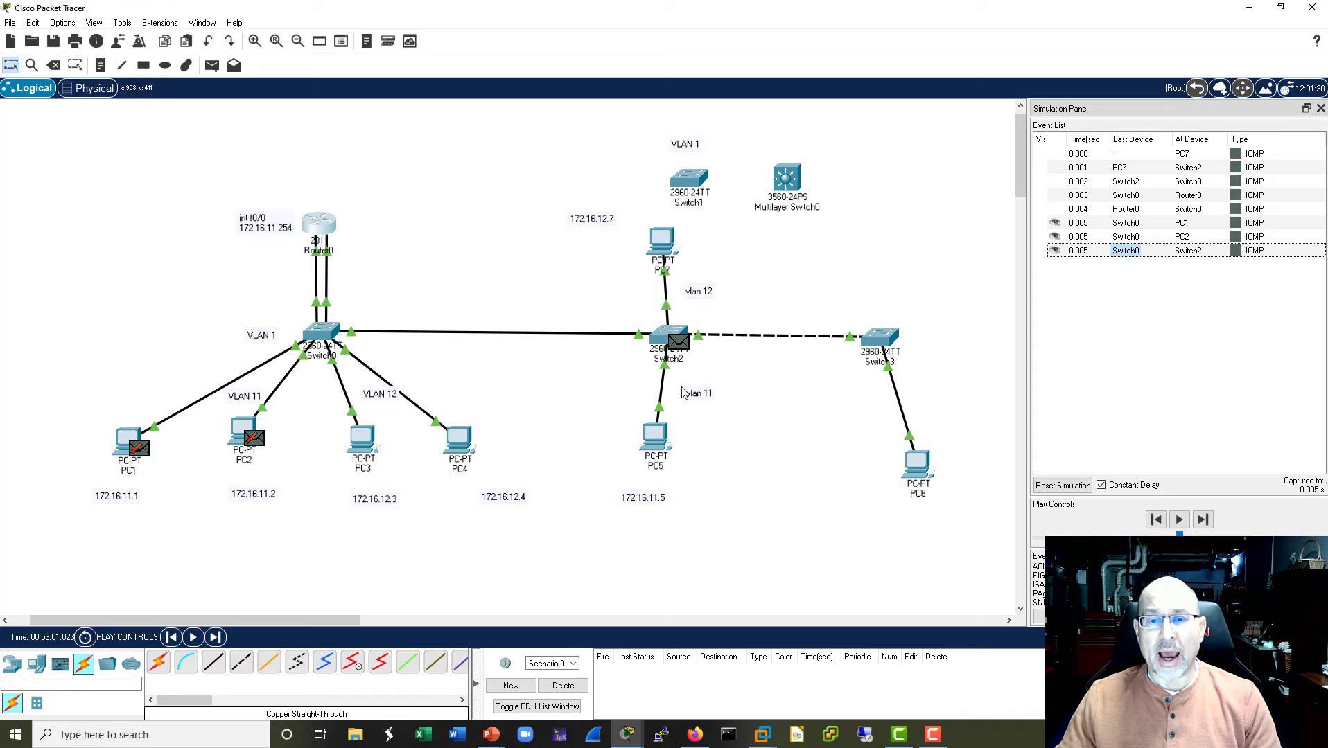
Step: Advance the simulation event by event until the request reaches PC5 and its reply travels through Router0 back to PC7
click(1203, 520)
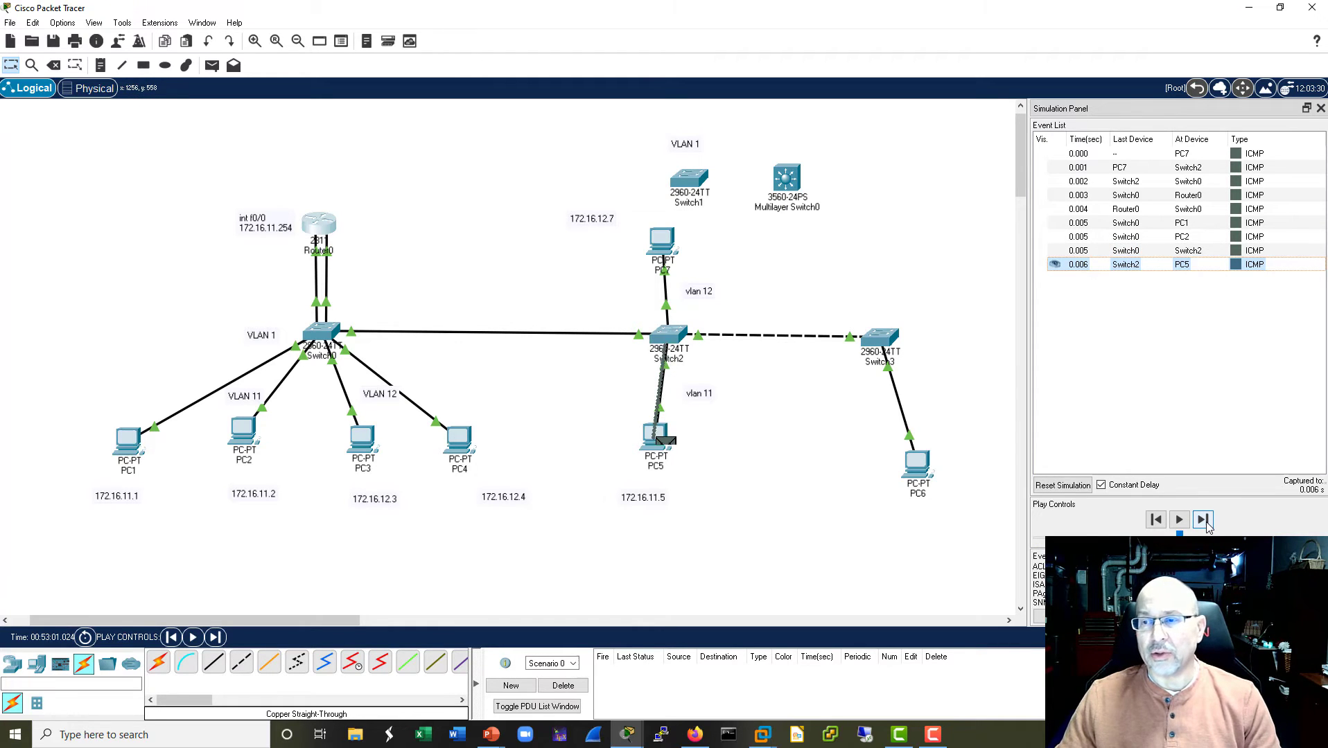
click(1206, 524)
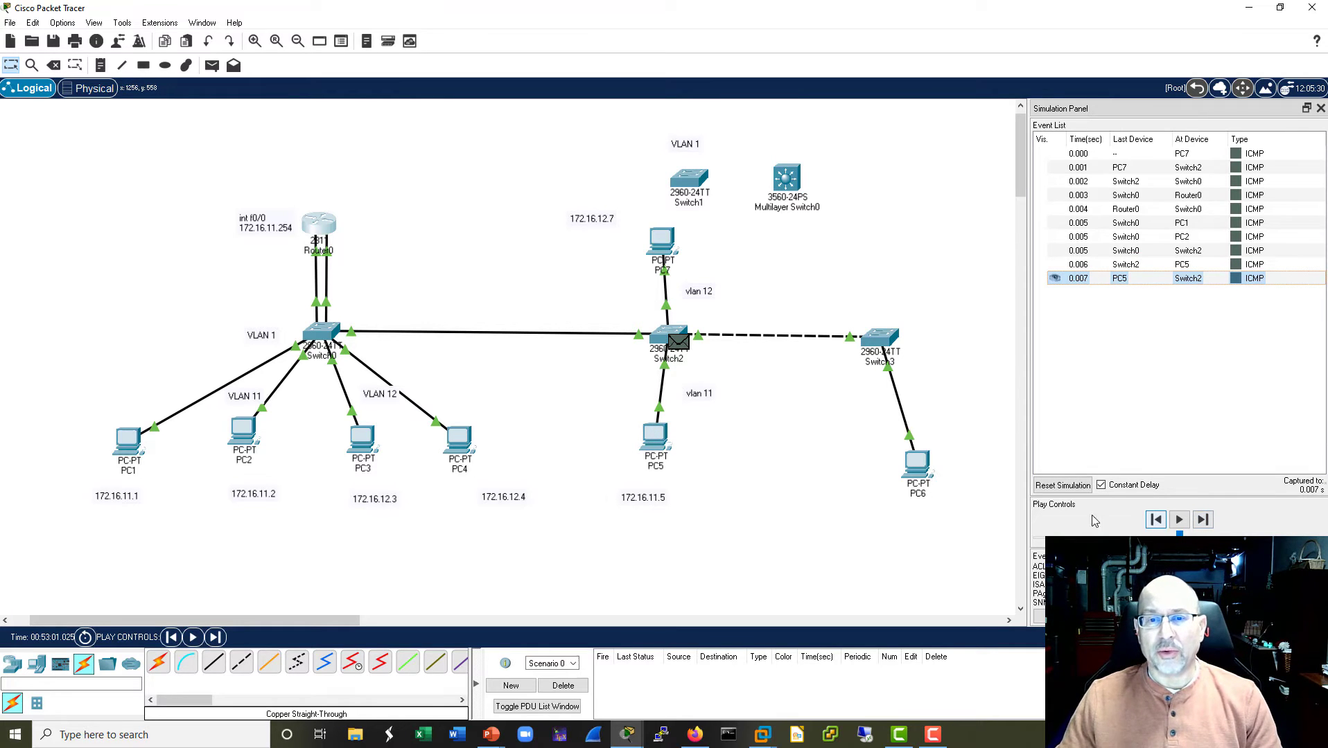
drag(670, 250, 662, 244)
drag(655, 437, 653, 443)
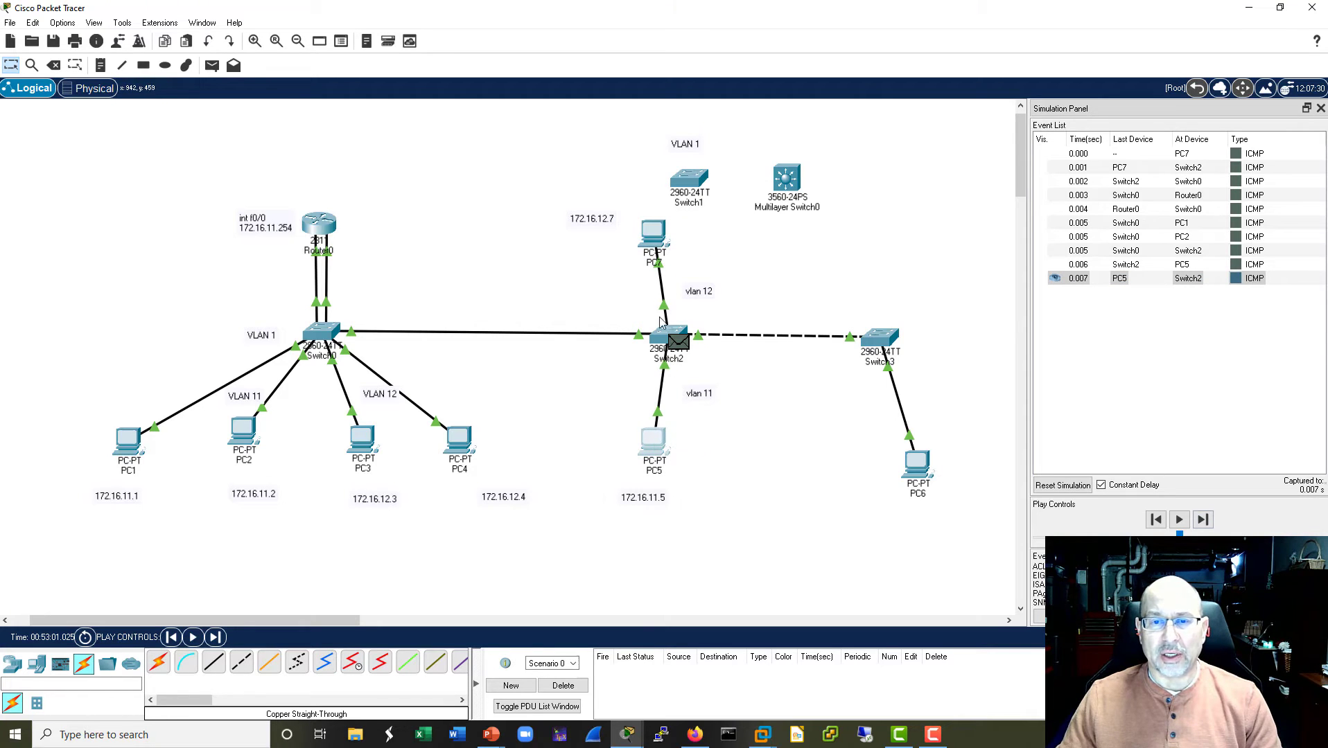
click(1203, 519)
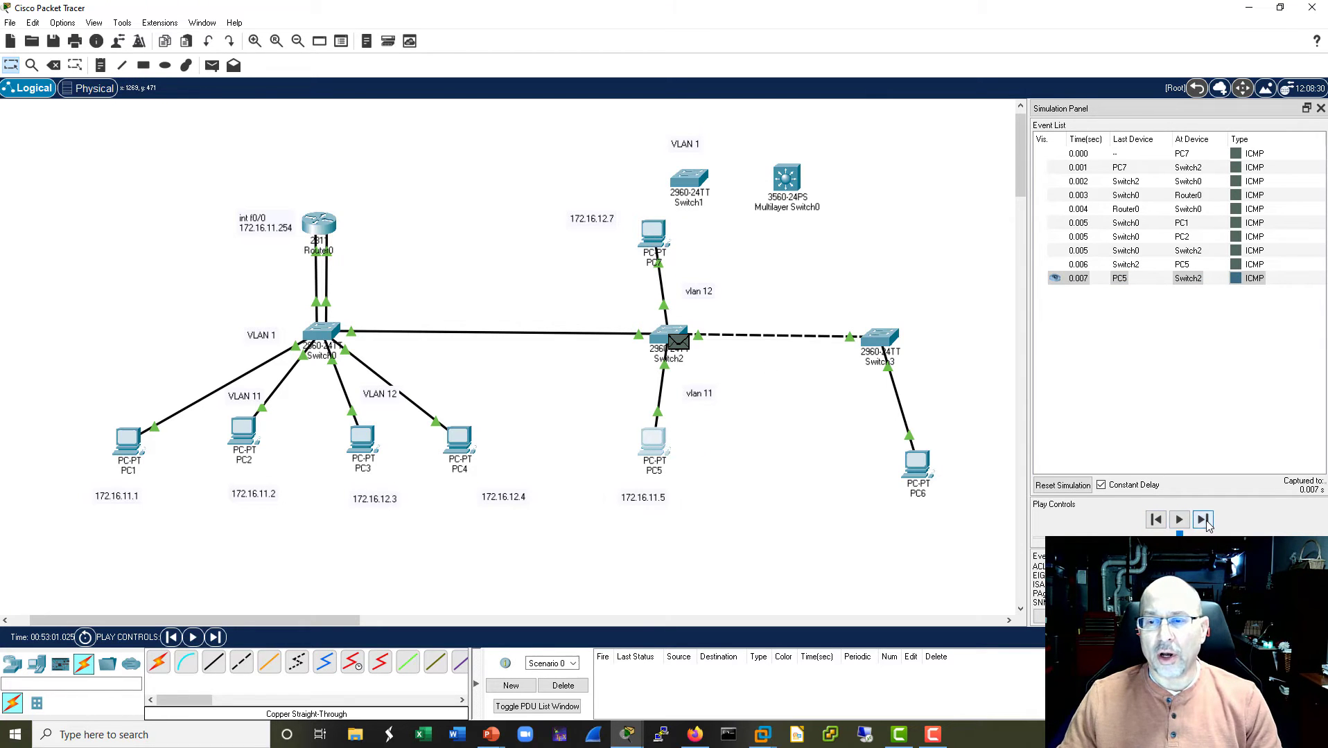
click(1205, 524)
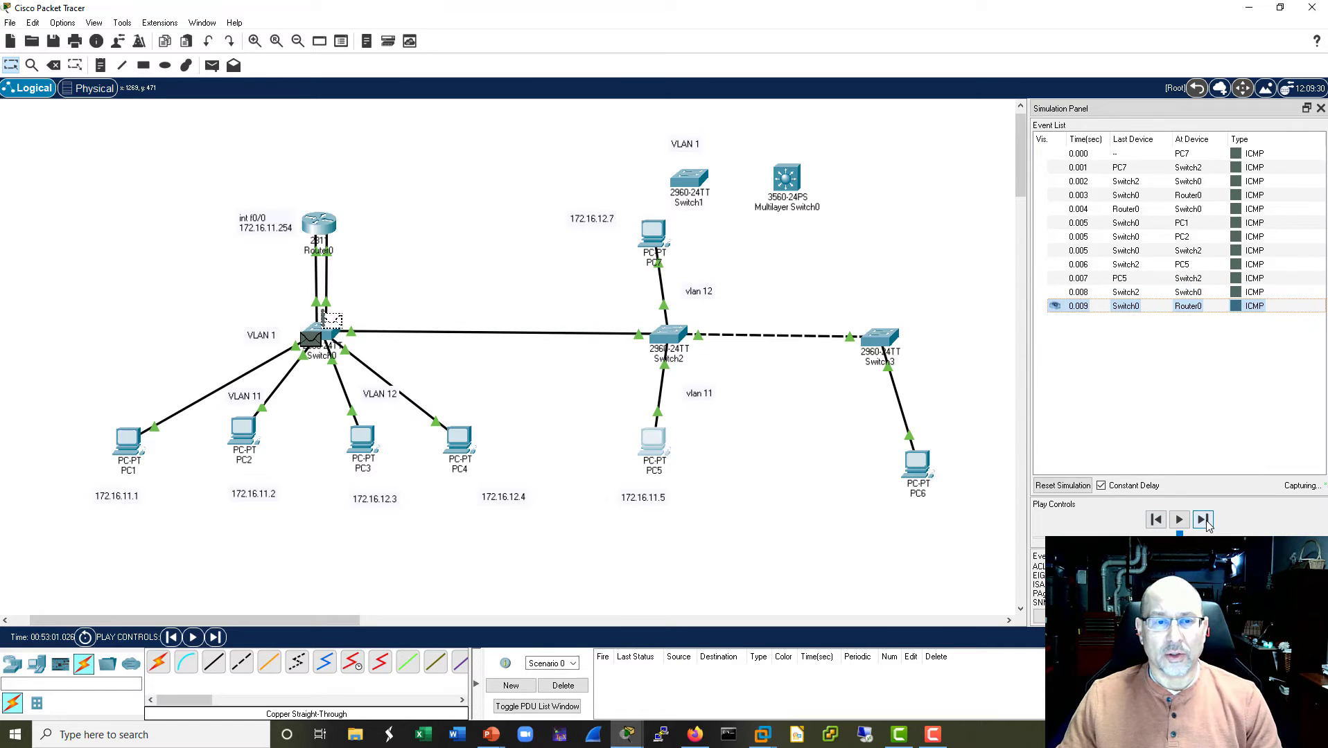
click(1206, 525)
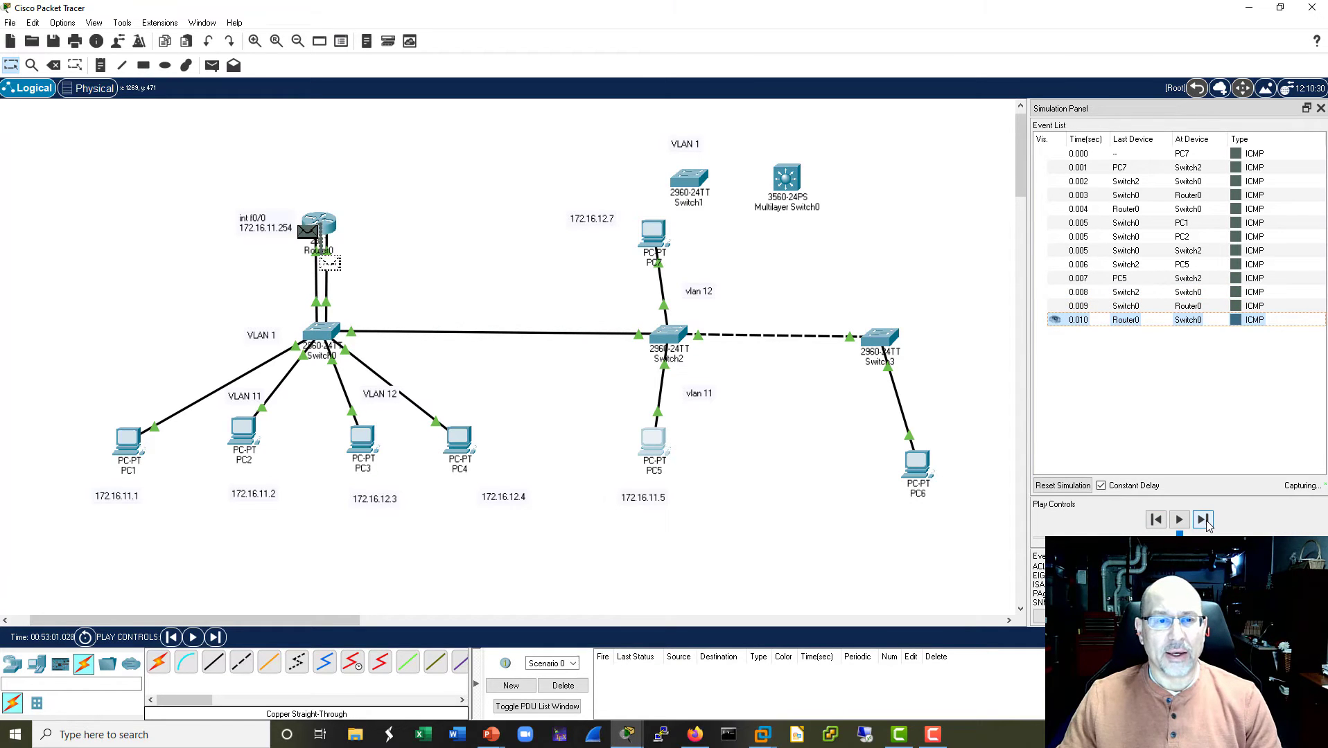
click(1206, 525)
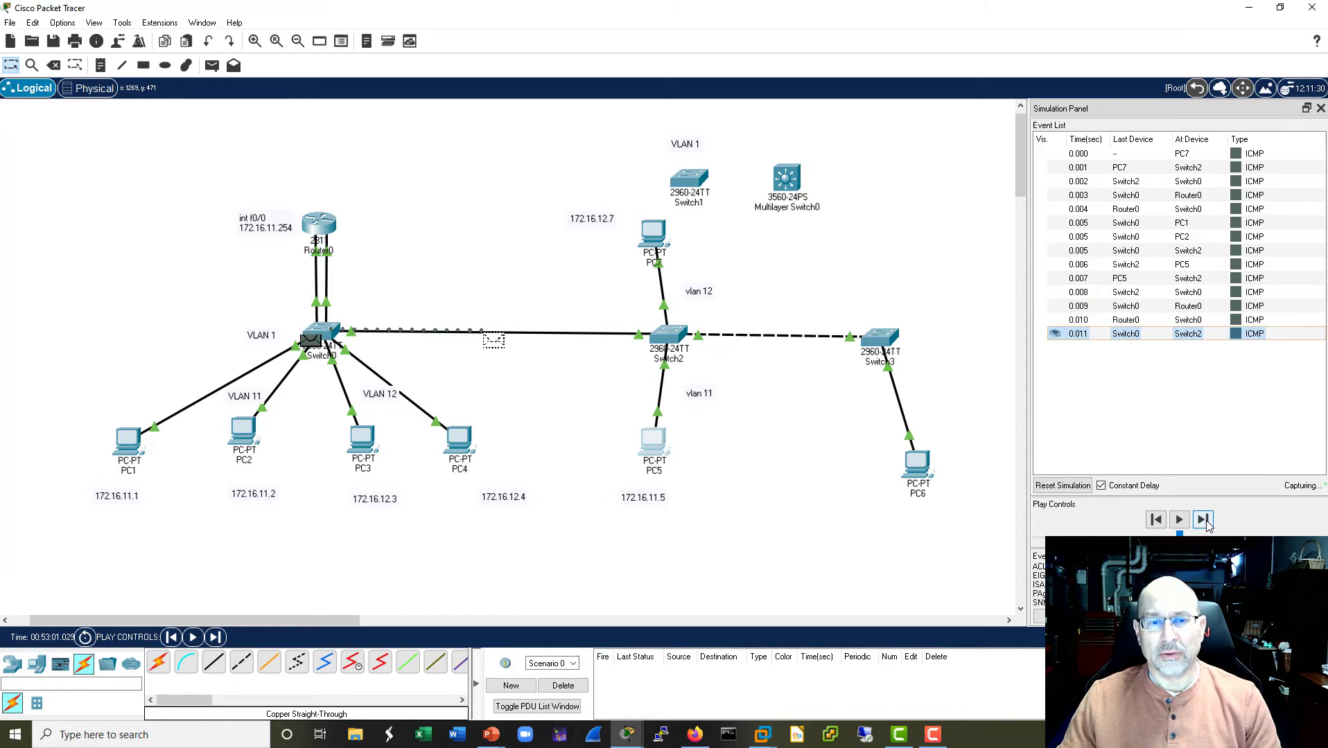
click(1206, 525)
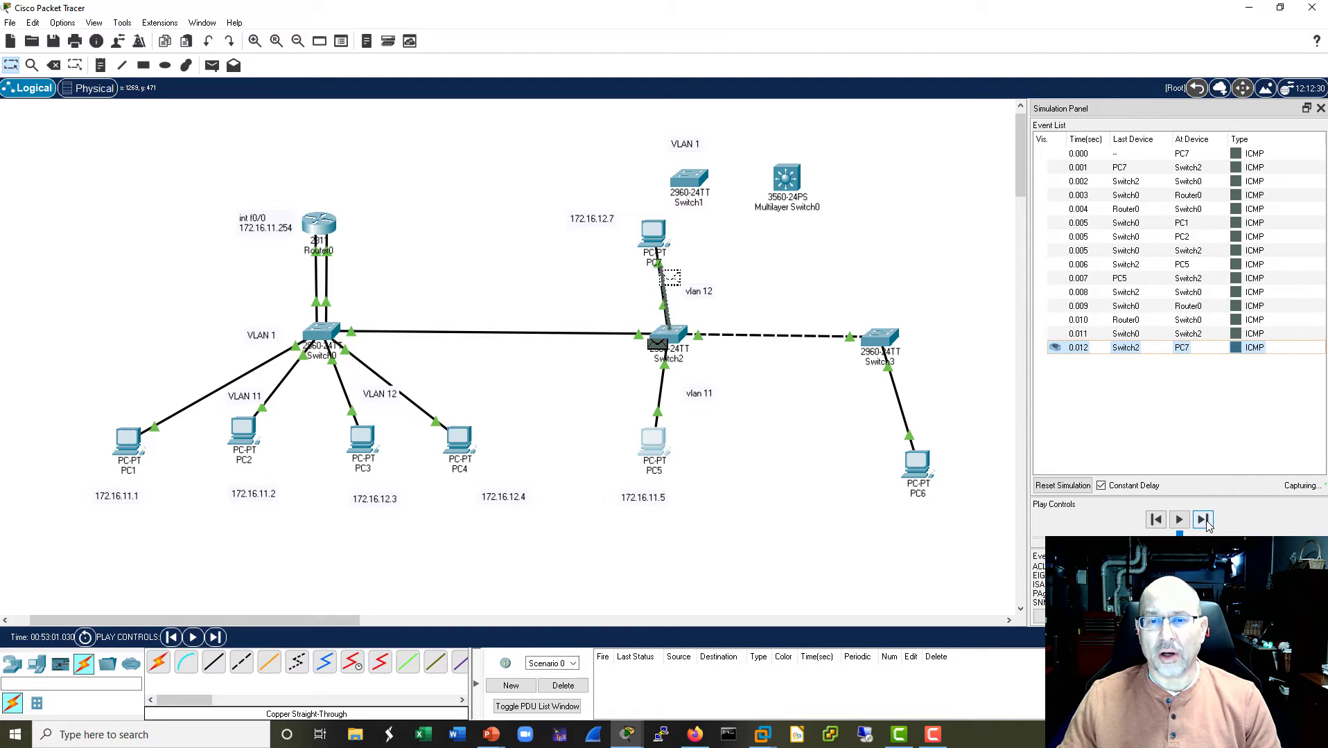
Step: Step PC7's second ping request through Switch2, Switch0 and Router0 to PC5, and return to Realtime mode
click(1205, 524)
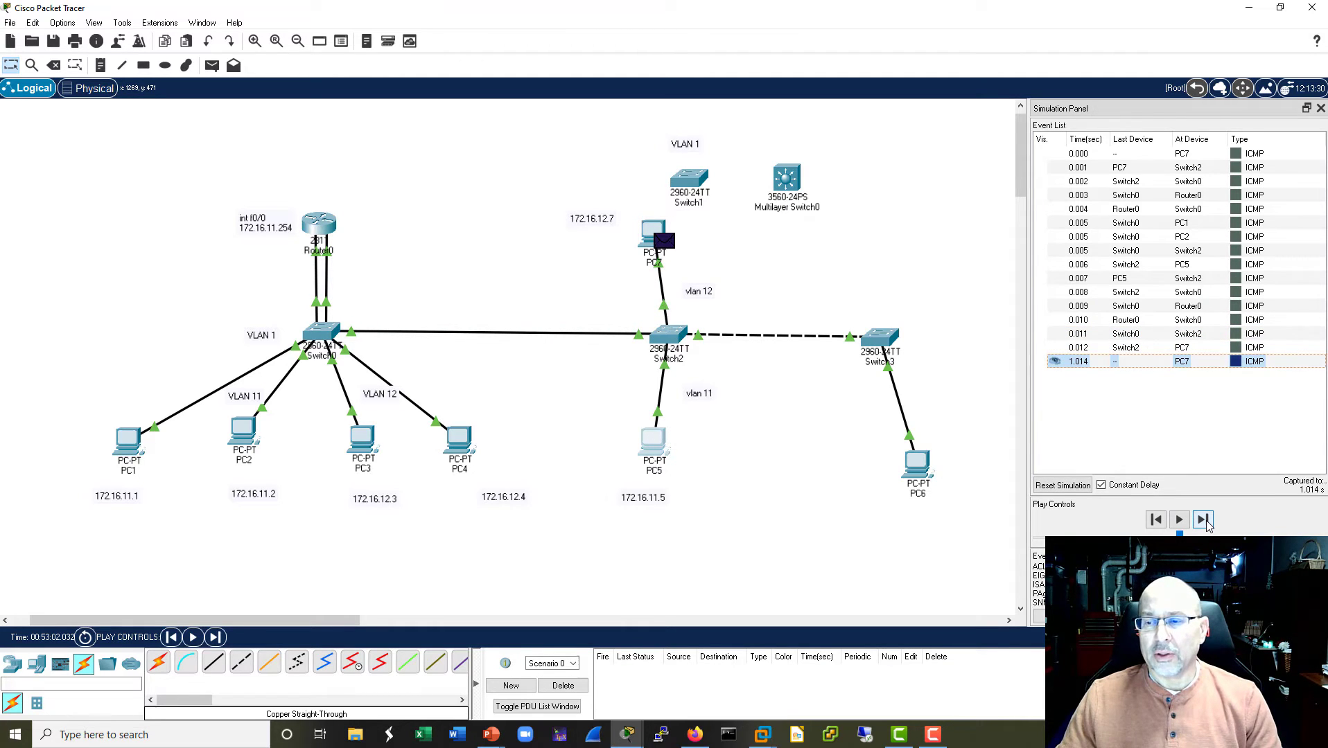
click(1205, 524)
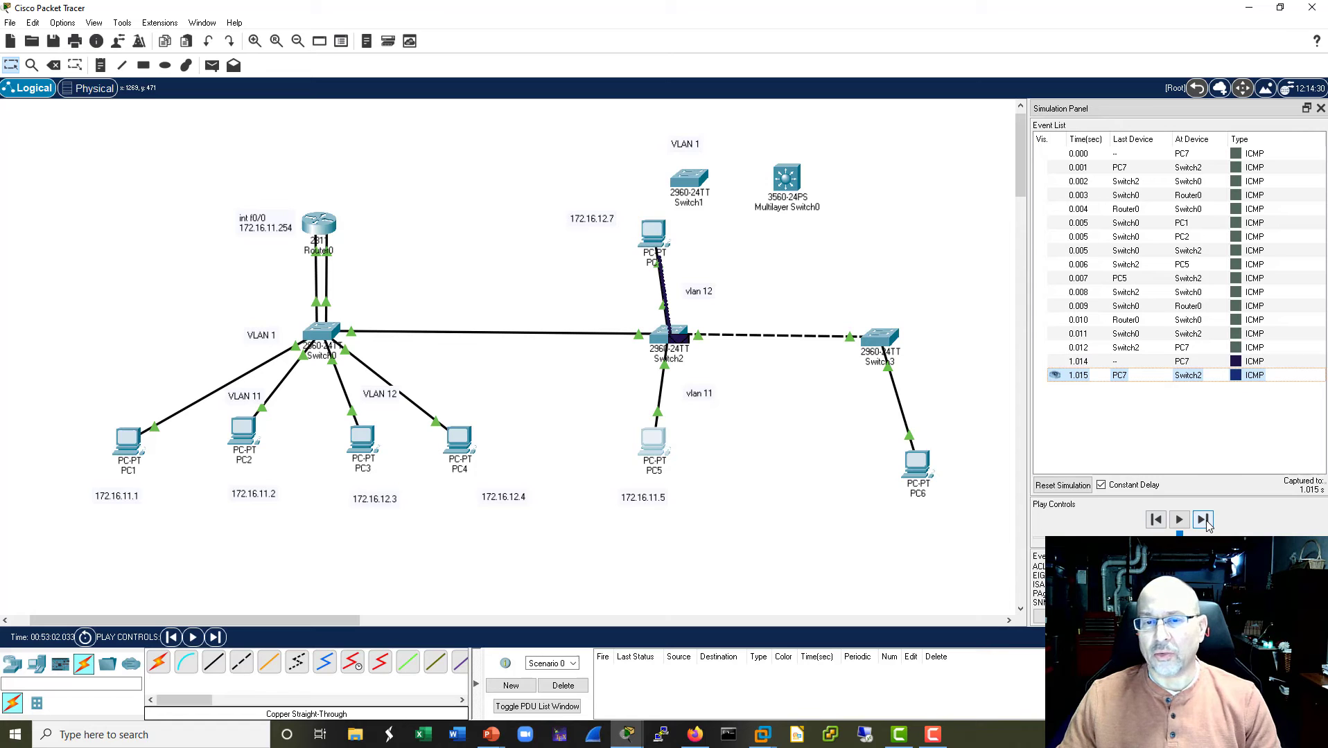
click(1204, 520)
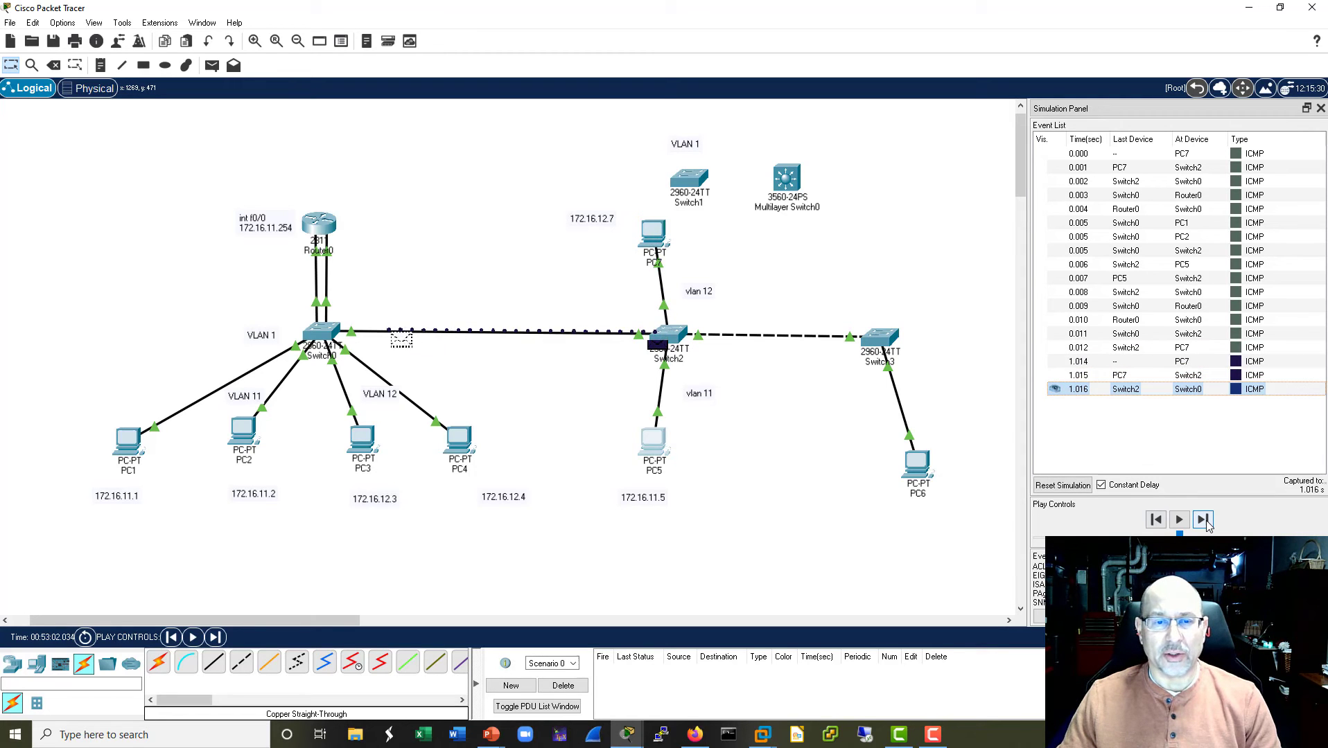
click(1206, 525)
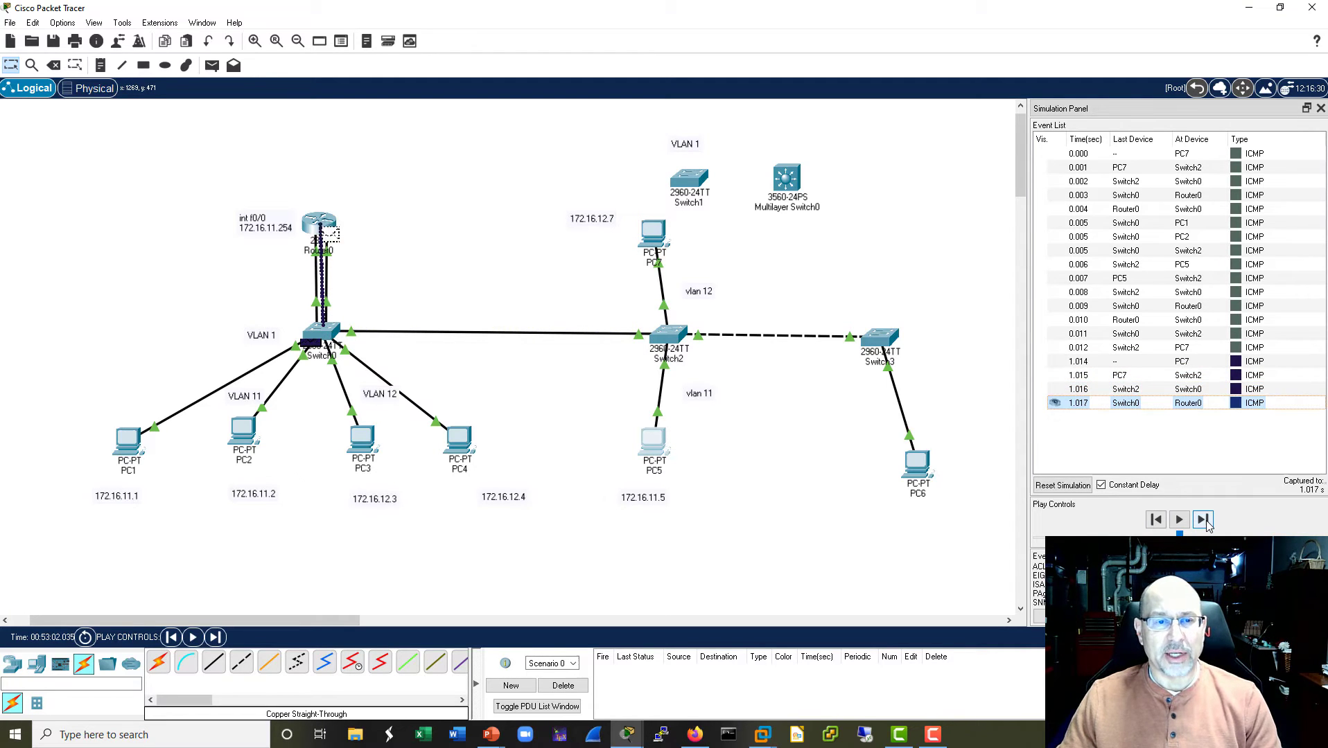
click(1206, 524)
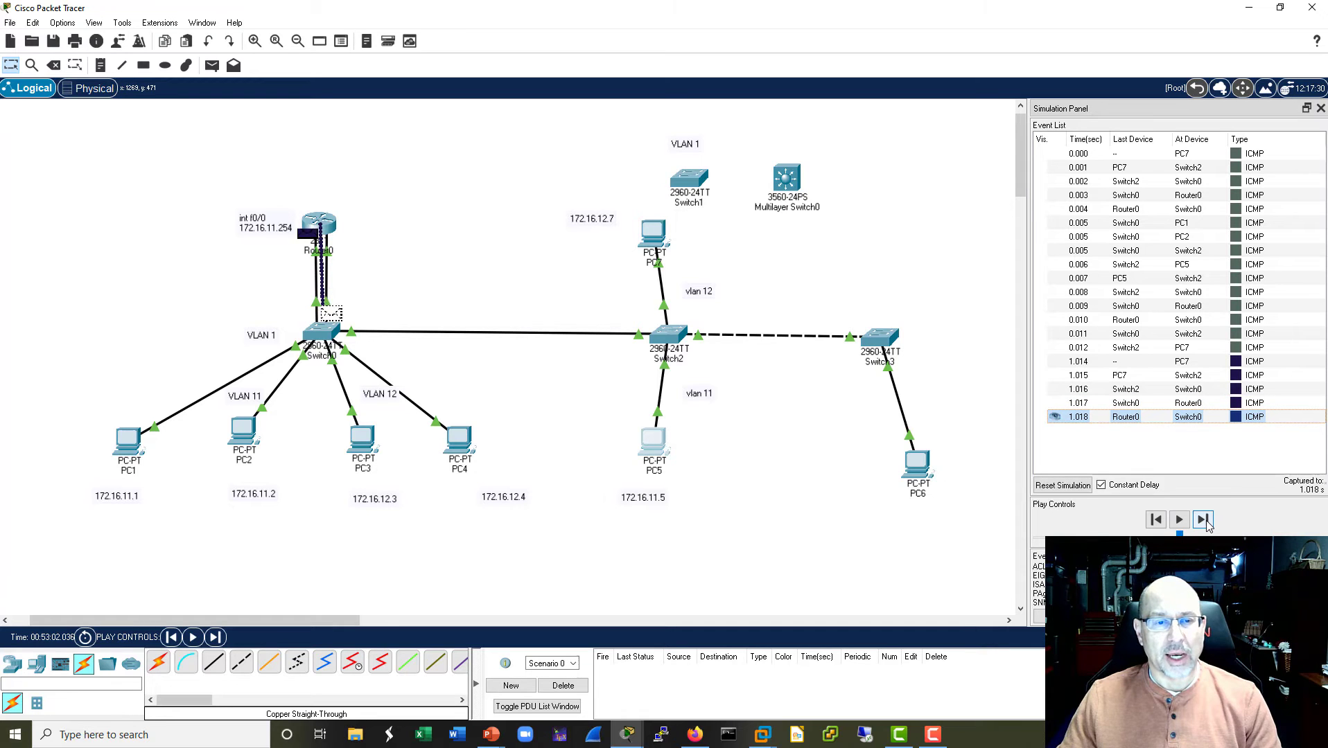
click(1206, 525)
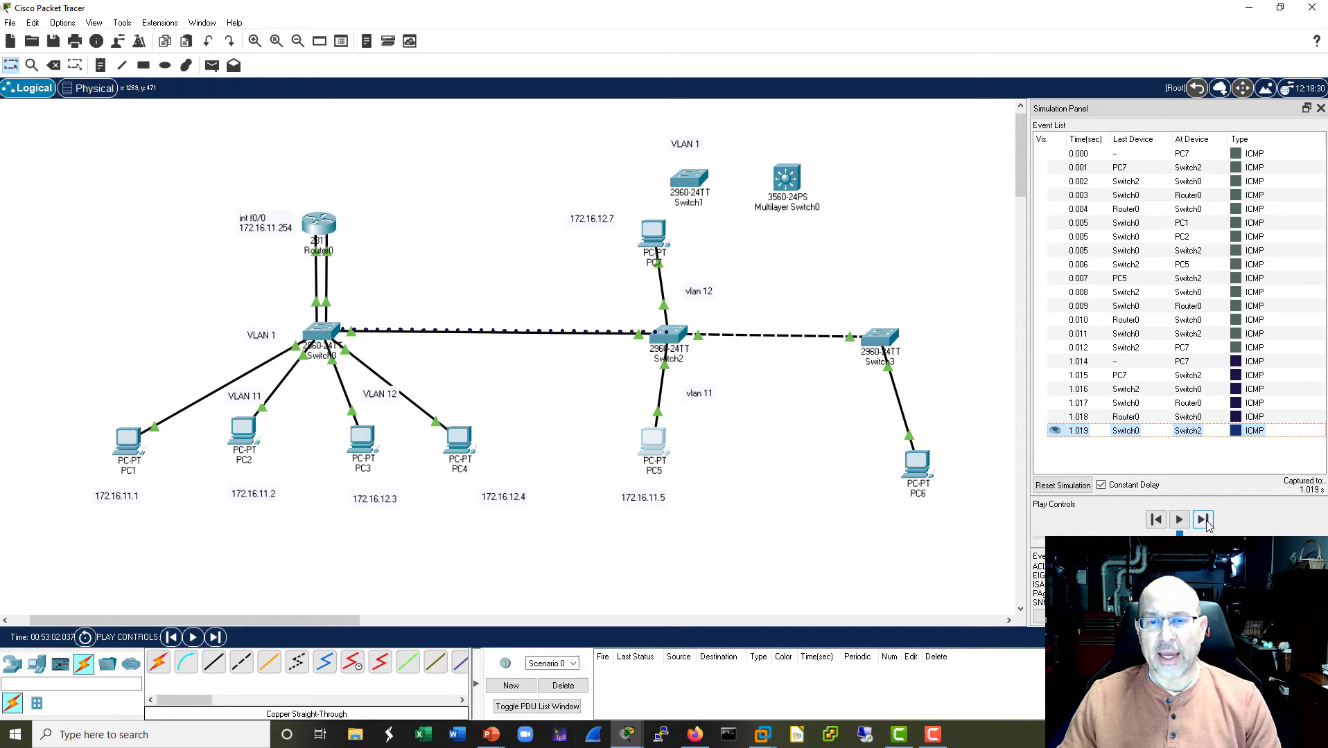
click(1205, 524)
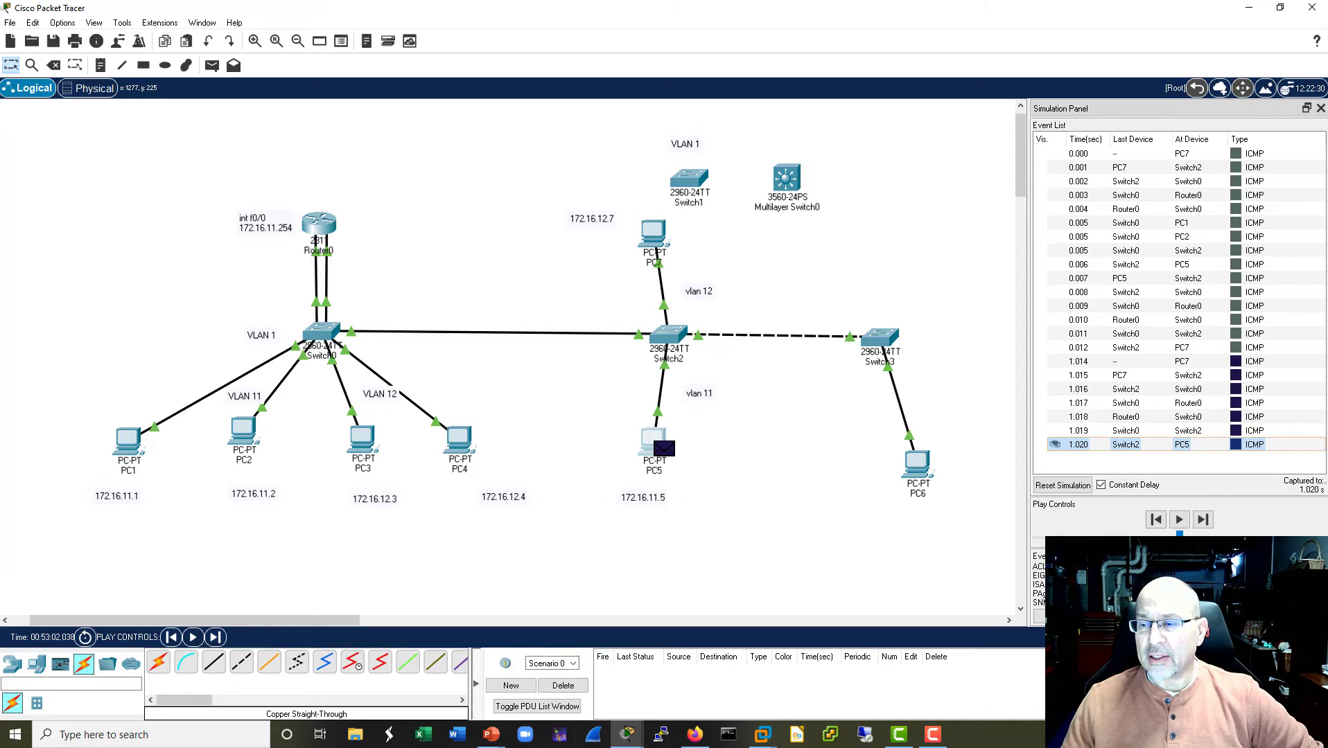
click(1218, 638)
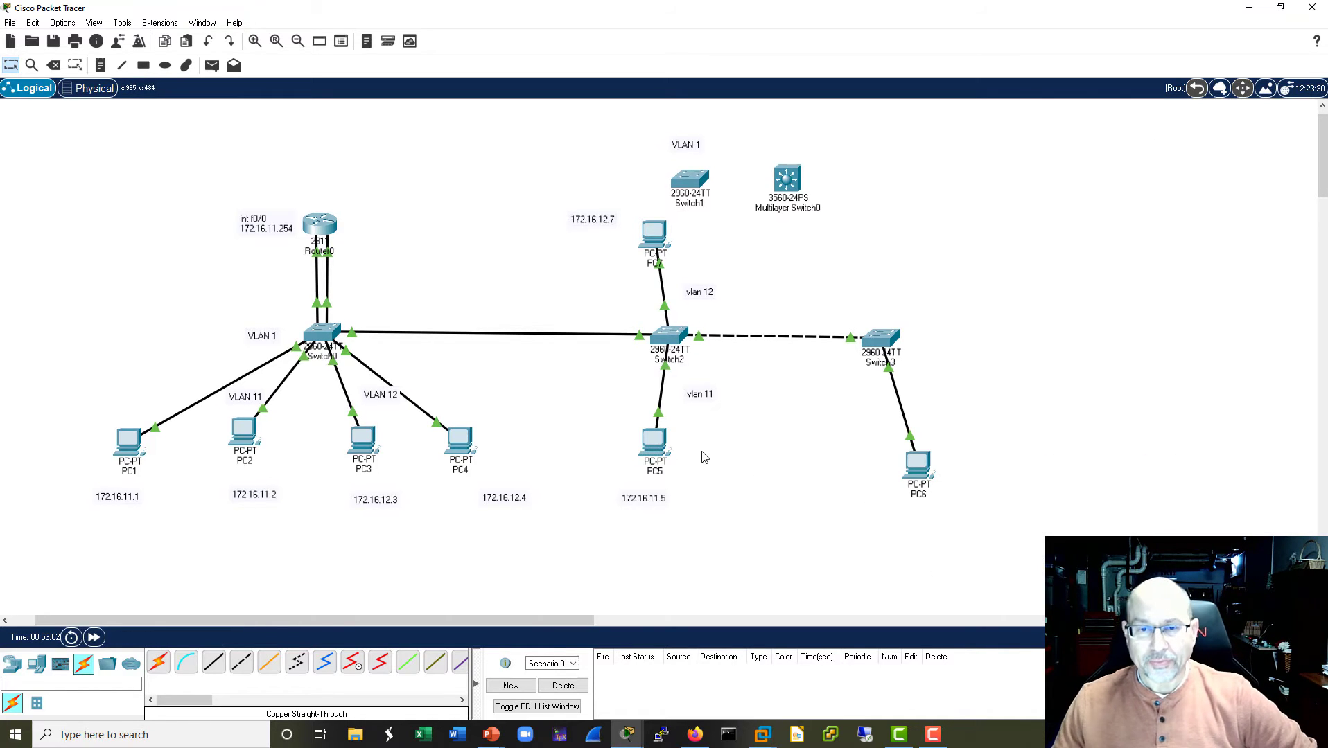
Step: Reposition PC7, Switch3, PC6 and Switch2 slightly in the topology, placing Switch3 and PC6 farther from Switch2
mouse_move(651, 239)
mouse_down()
mouse_move(701, 242)
mouse_move(652, 249)
mouse_up()
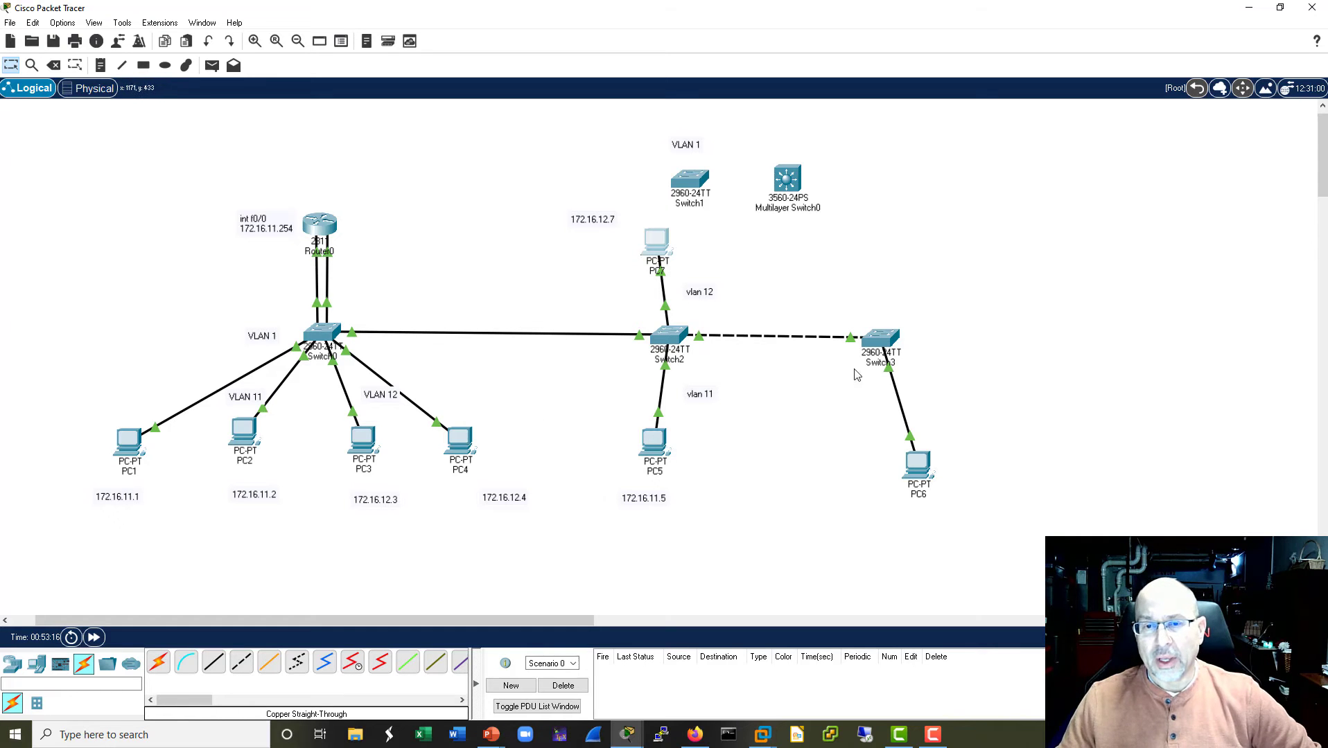
drag(894, 341, 942, 339)
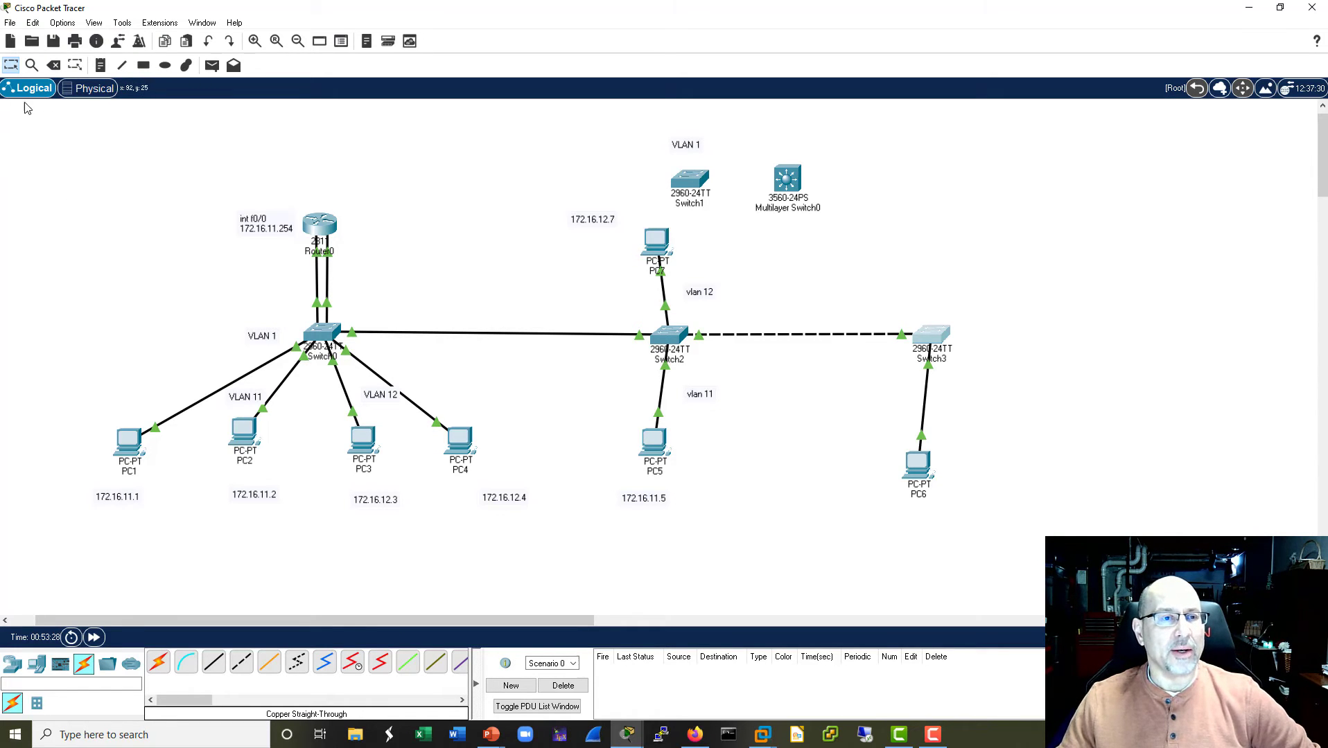
drag(918, 465, 953, 454)
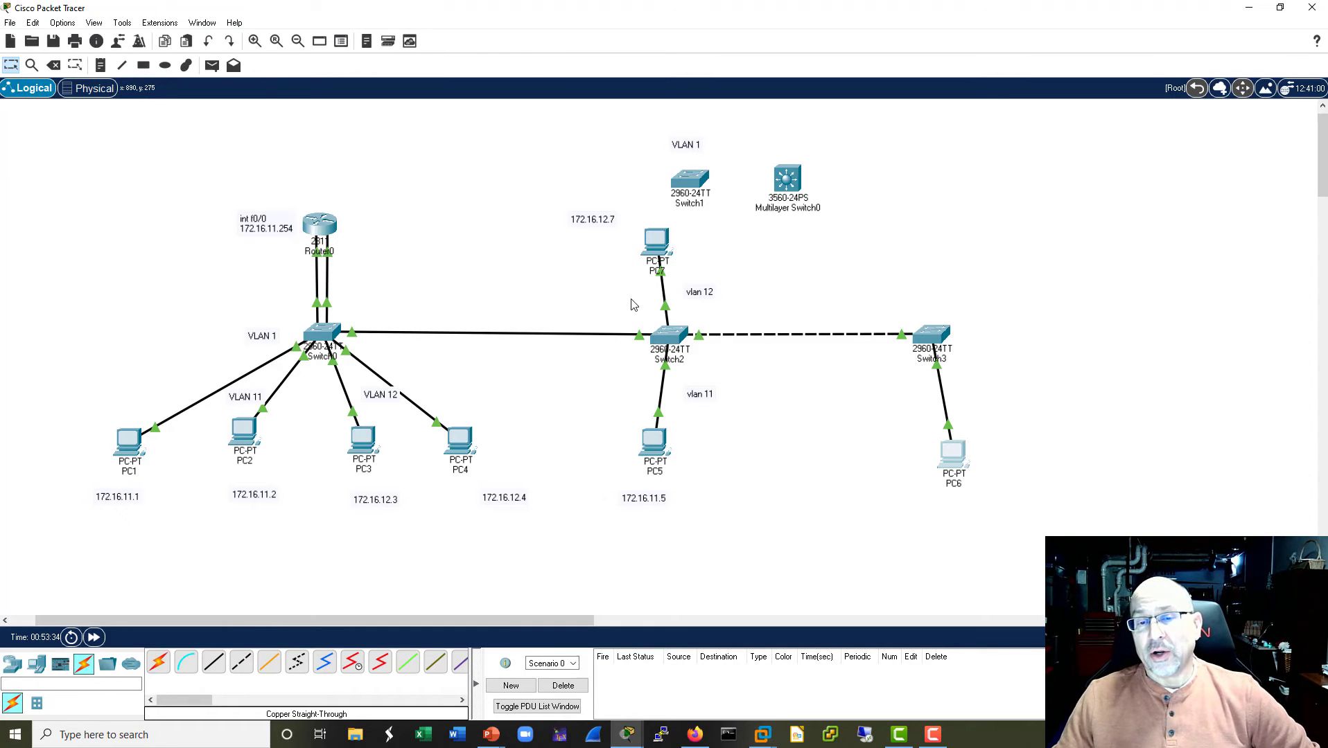
drag(928, 337, 948, 336)
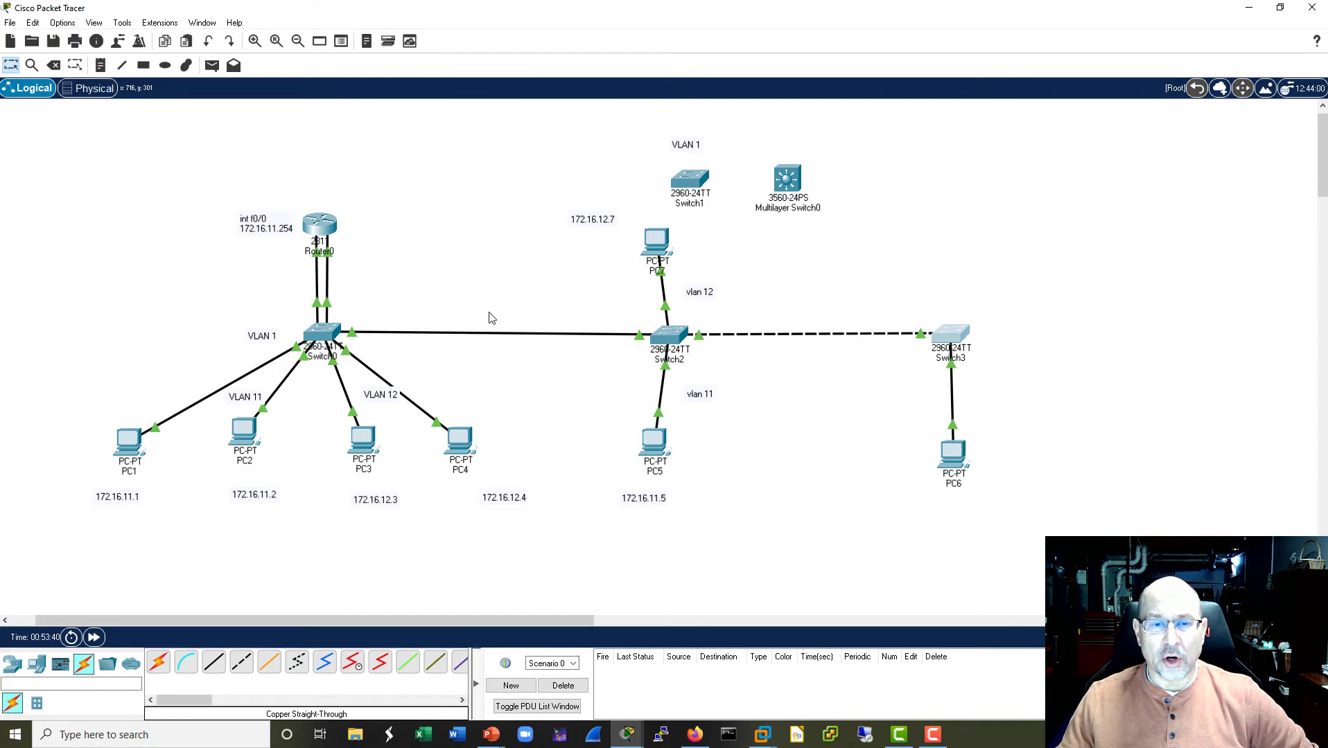
mouse_move(514, 334)
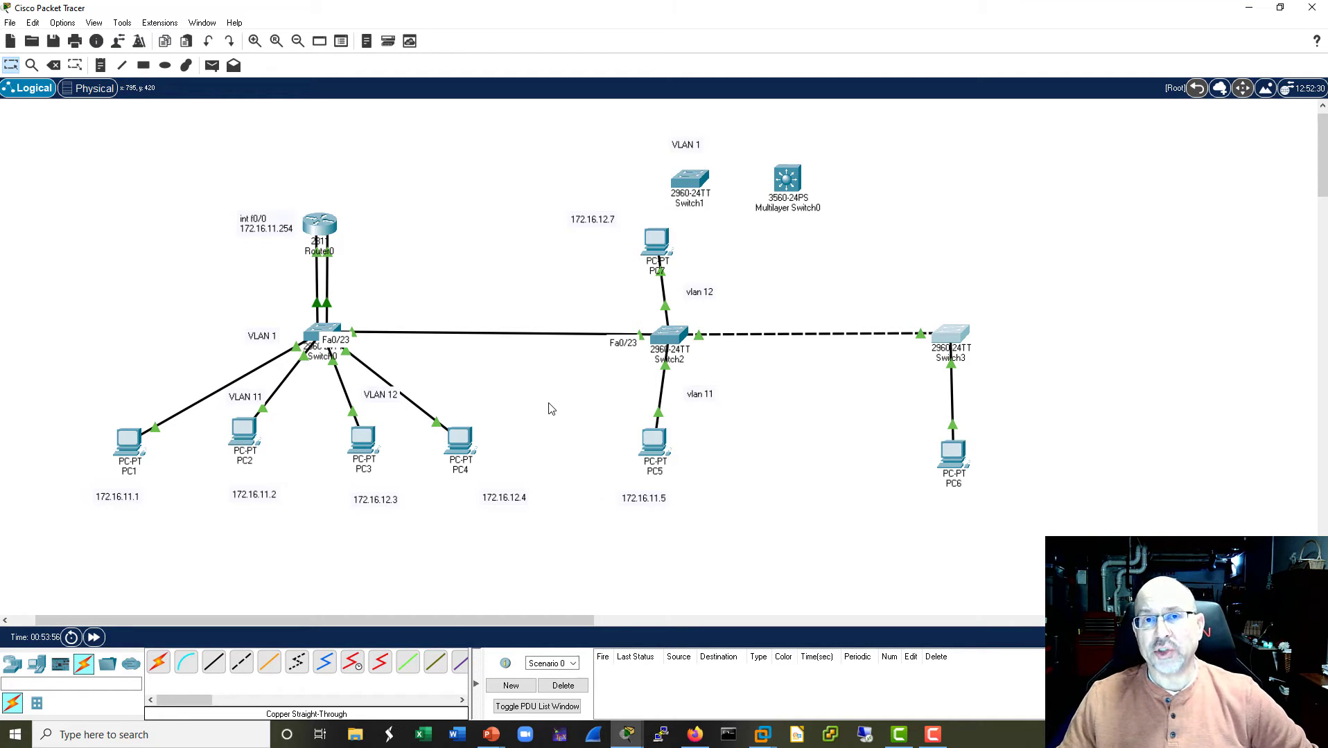
mouse_move(665, 337)
mouse_down()
mouse_move(621, 330)
mouse_move(654, 326)
mouse_move(659, 342)
mouse_up()
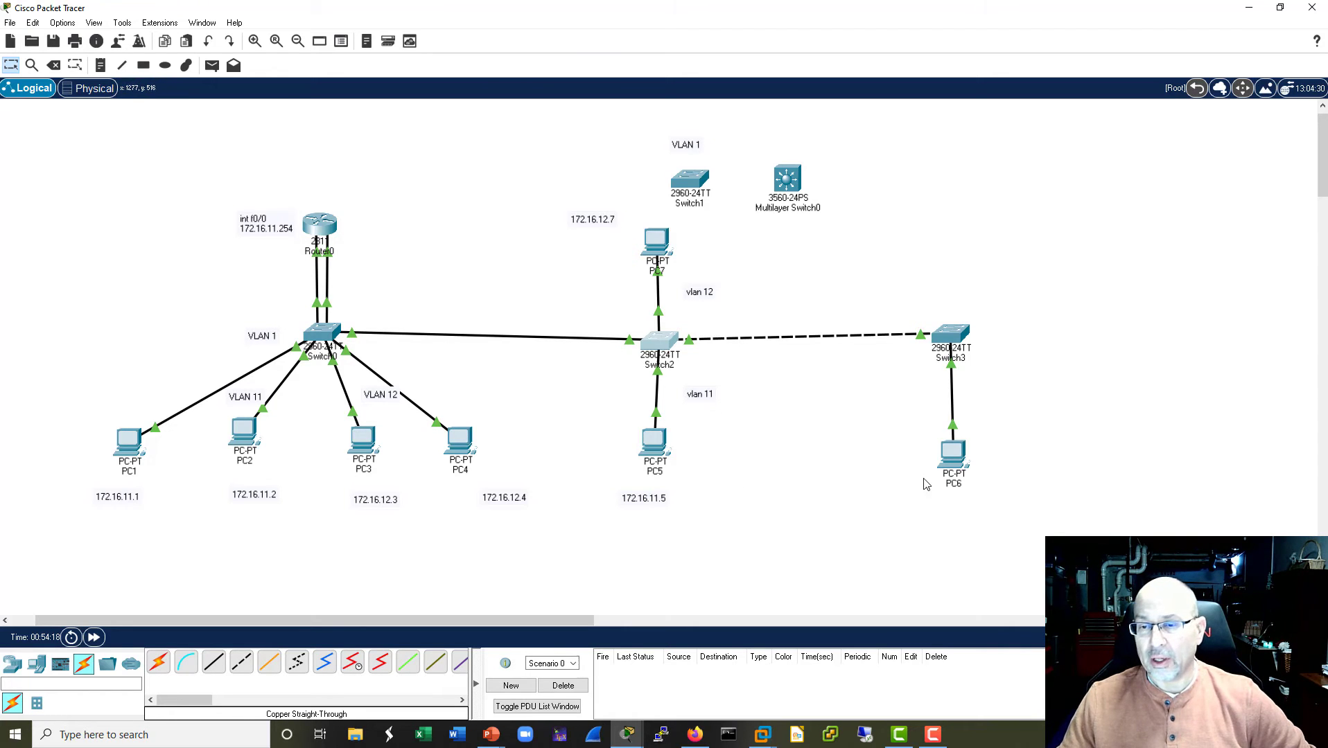
Step: Set the IPv4 address of PC6's FastEthernet0 interface to 172.16.12.6
click(961, 460)
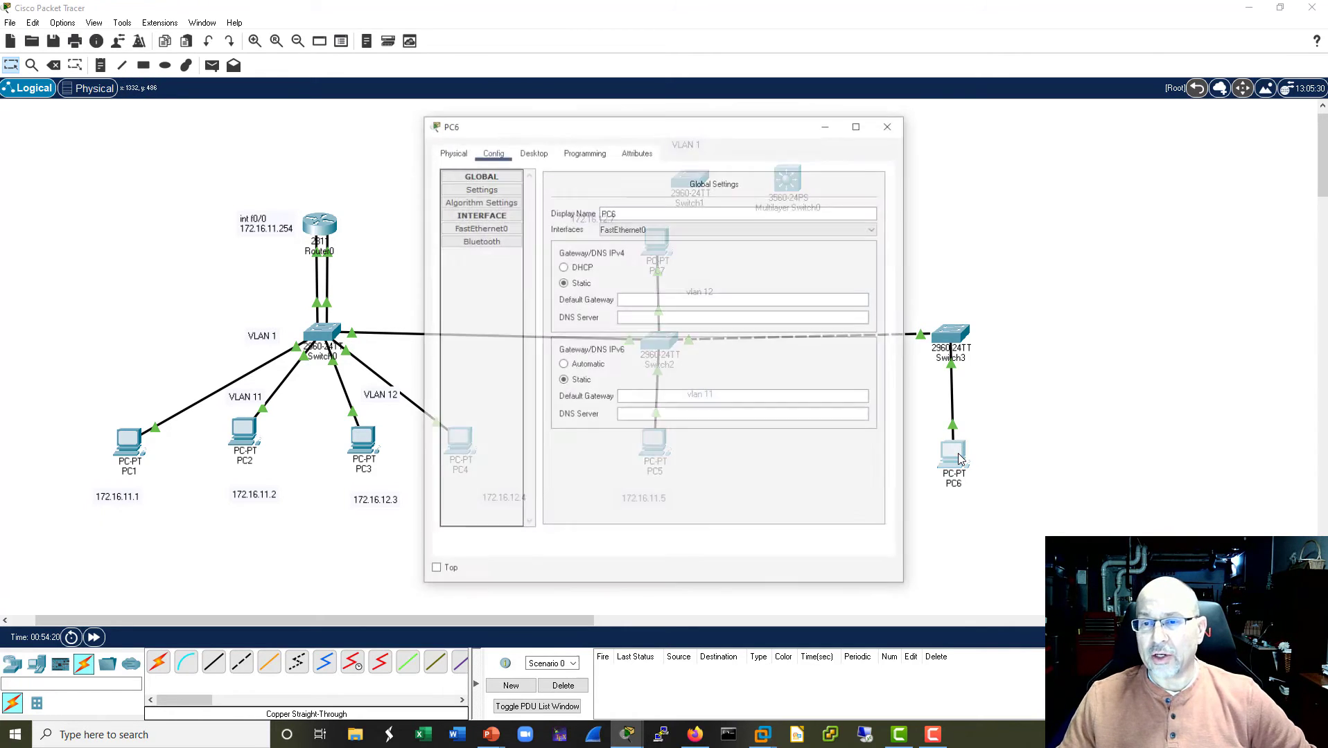
click(485, 229)
click(737, 289)
double_click(736, 289)
drag(717, 133, 369, 127)
text(1)
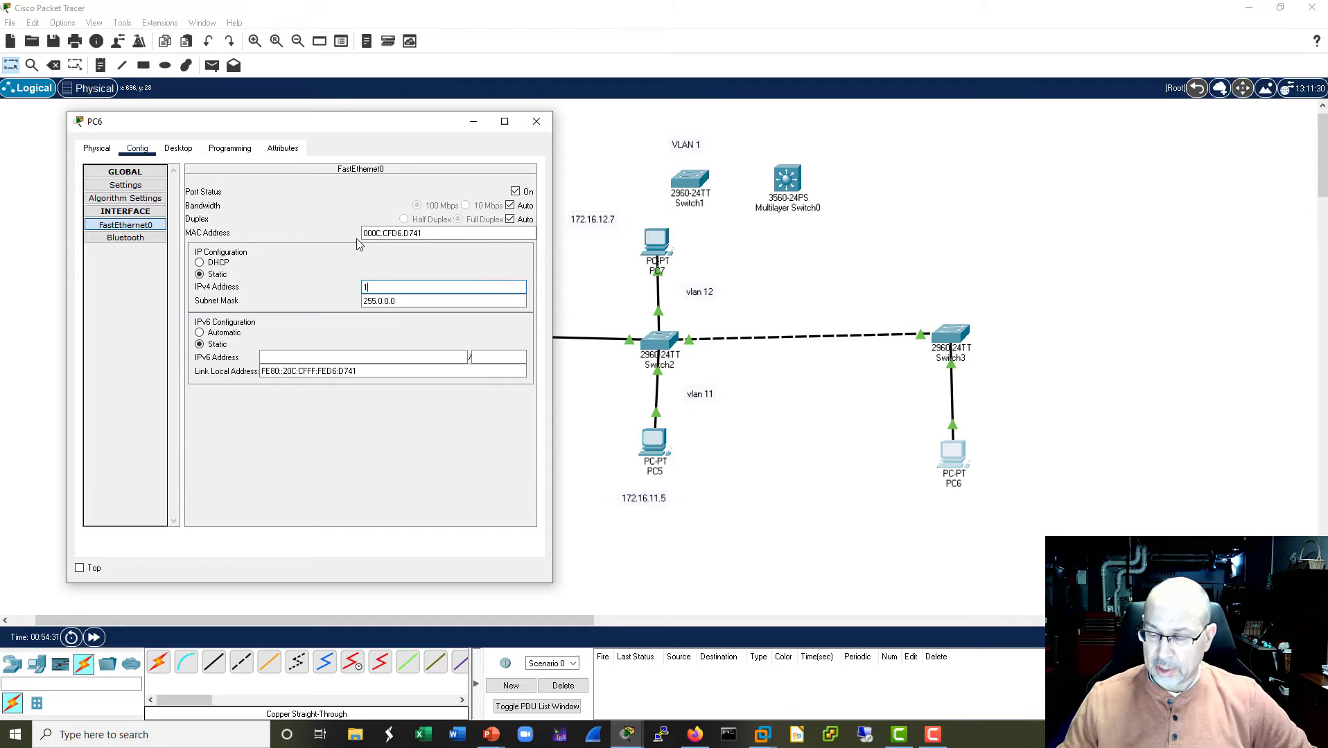
text(72.16.12.6)
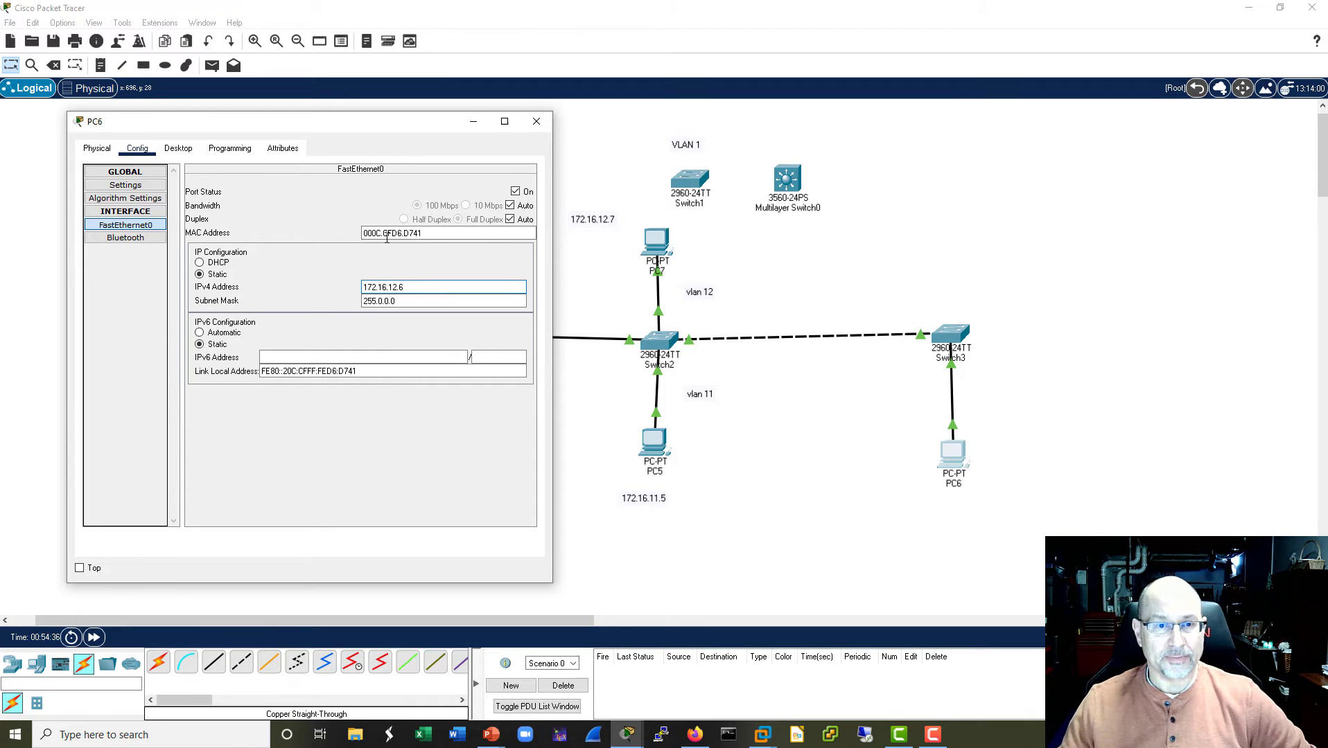
Step: Set the subnet mask of PC6's FastEthernet0 interface to 255.255.255.0
click(427, 302)
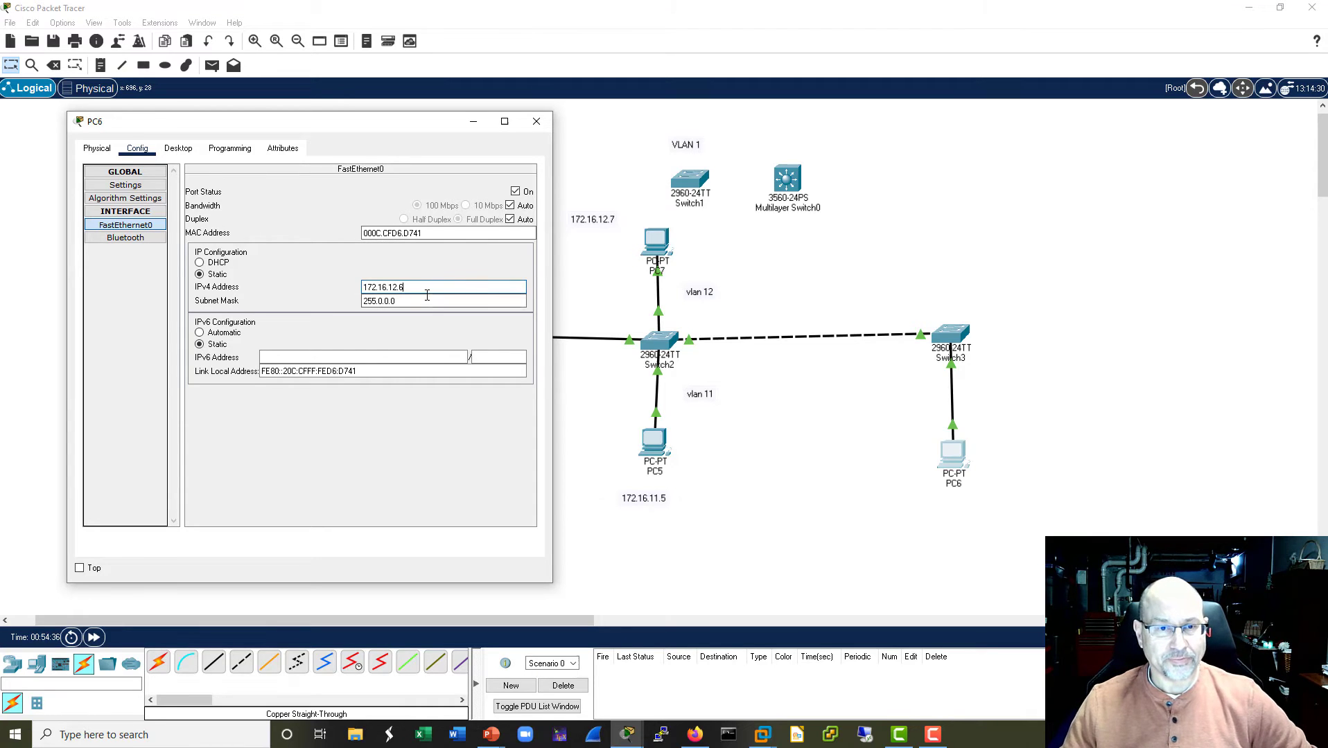
key(BackSpace)
key(BackSpace)
key(BackSpace)
key(BackSpace)
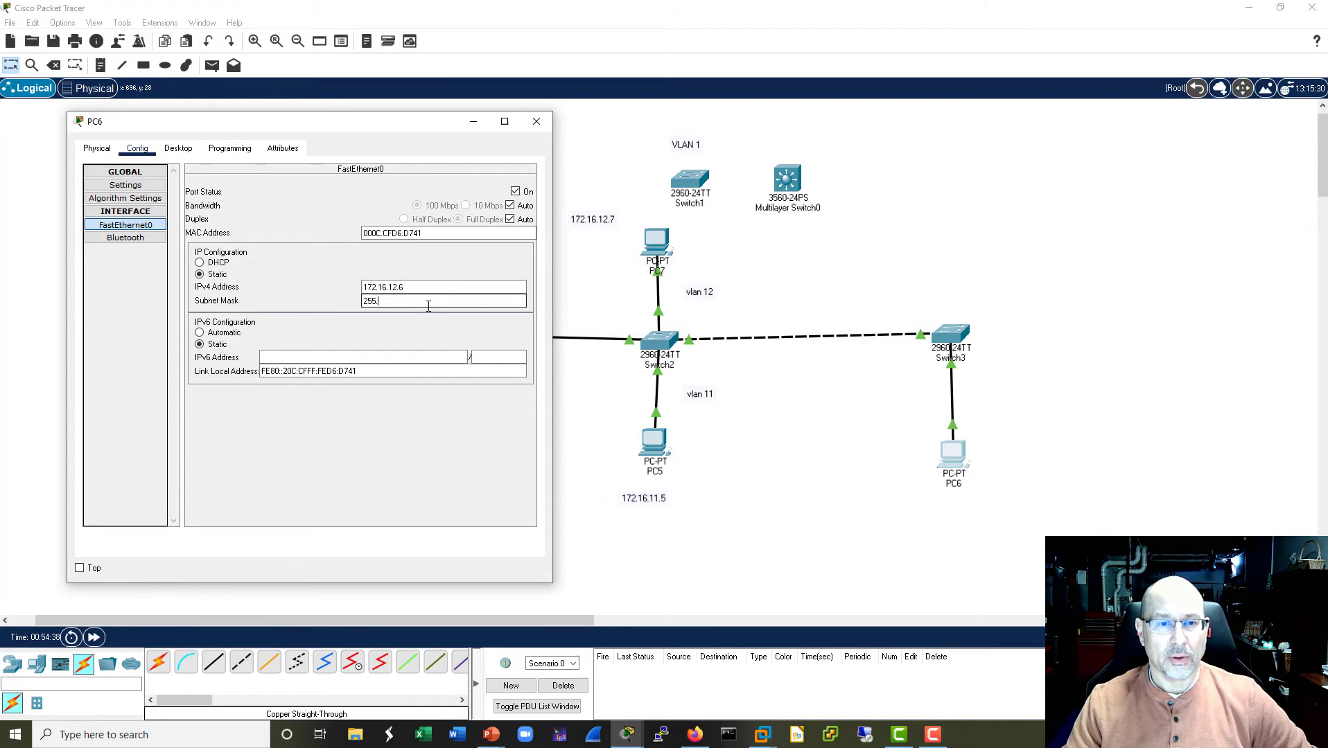
text(255.255.0)
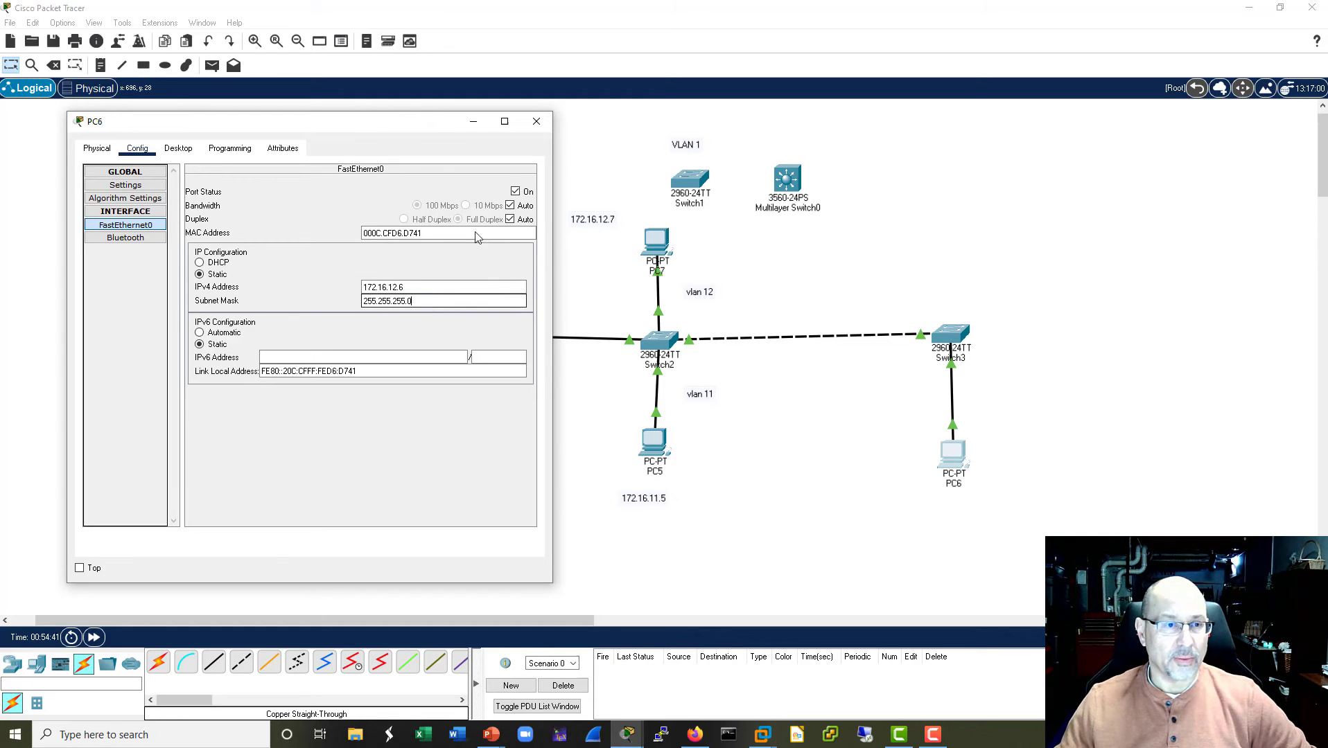
Step: Set PC6's IPv4 default gateway to 172.16.12.254 and close its configuration window
click(125, 185)
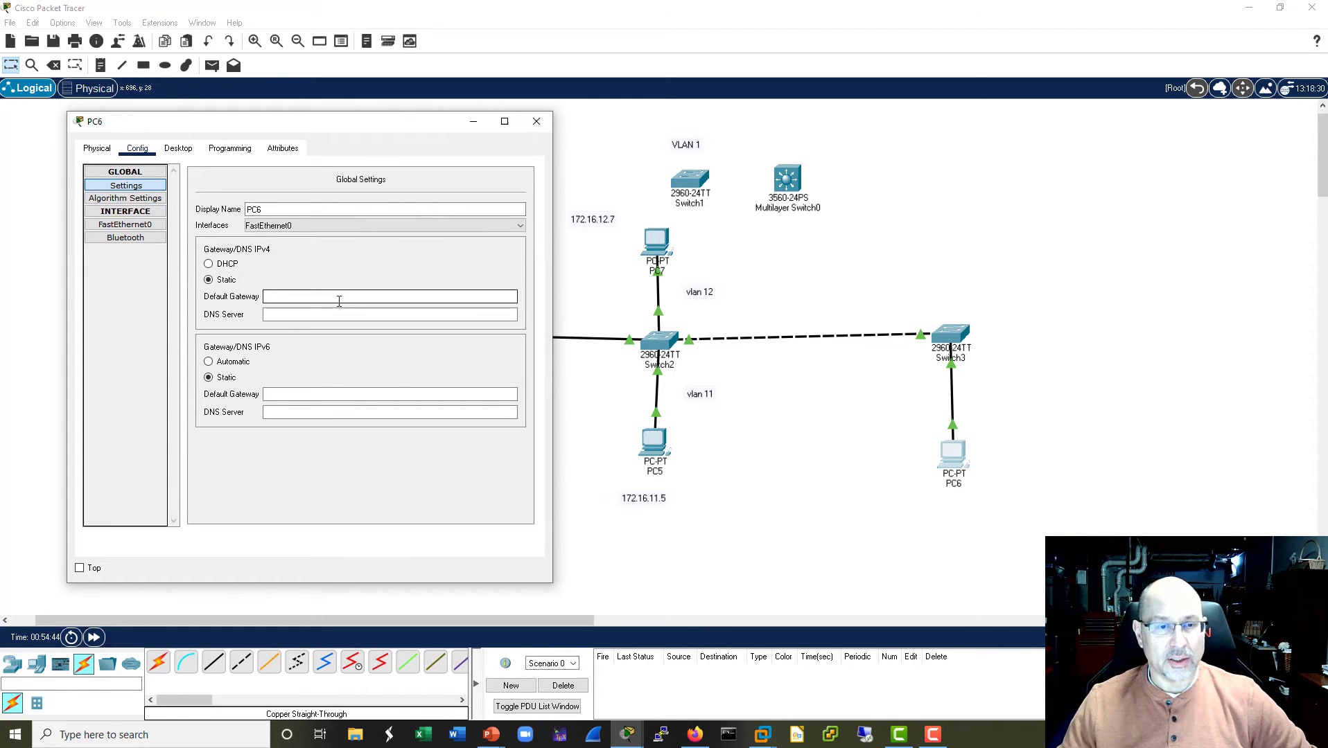
click(339, 300)
text(172.16.)
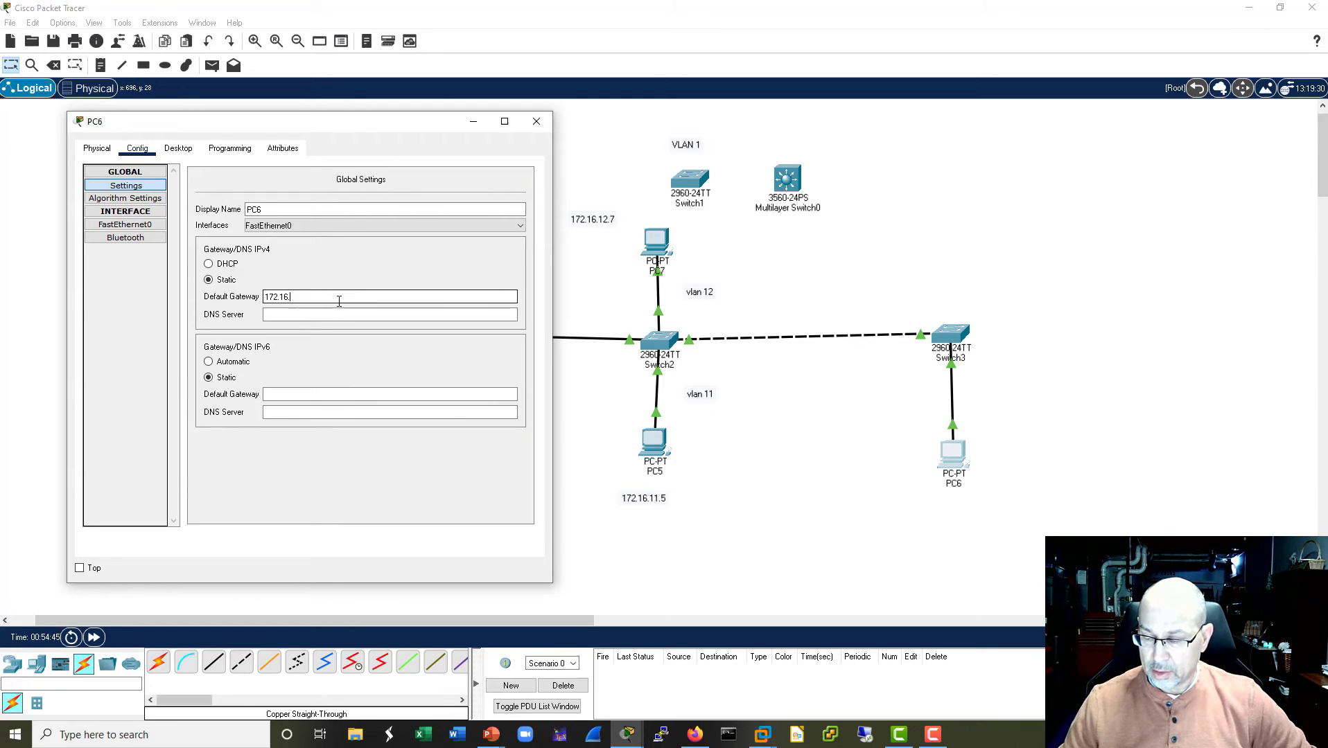
text(12.254)
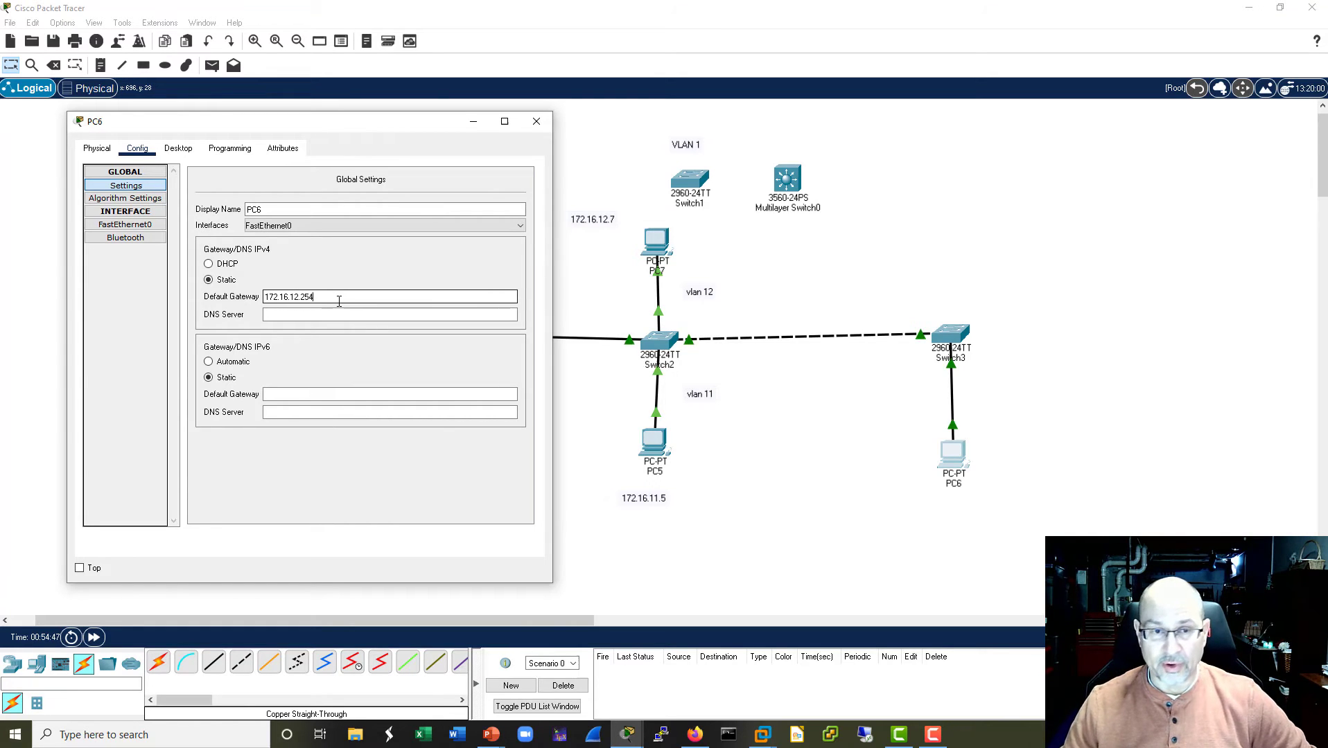
click(537, 123)
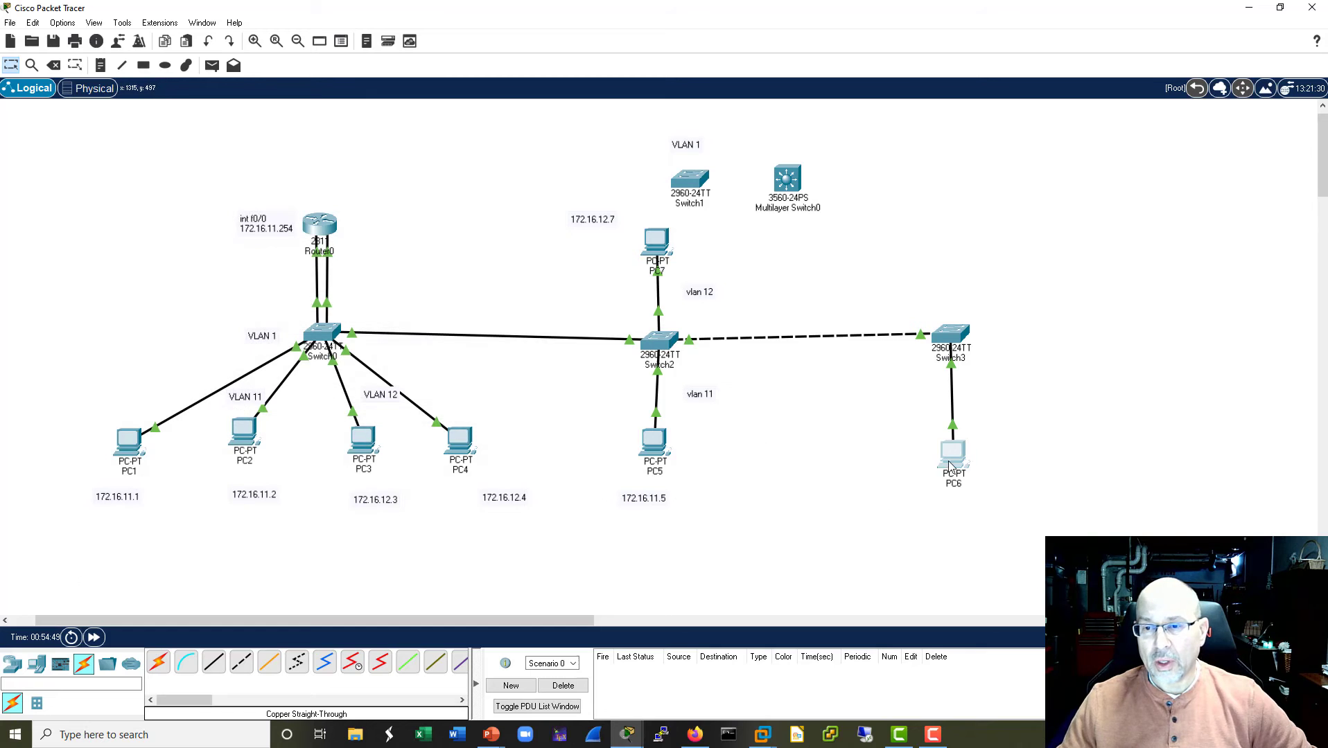
Step: Place a note reading 172.16.12.6 below PC6 and reposition PC6 slightly above it
drag(958, 466, 973, 461)
click(975, 459)
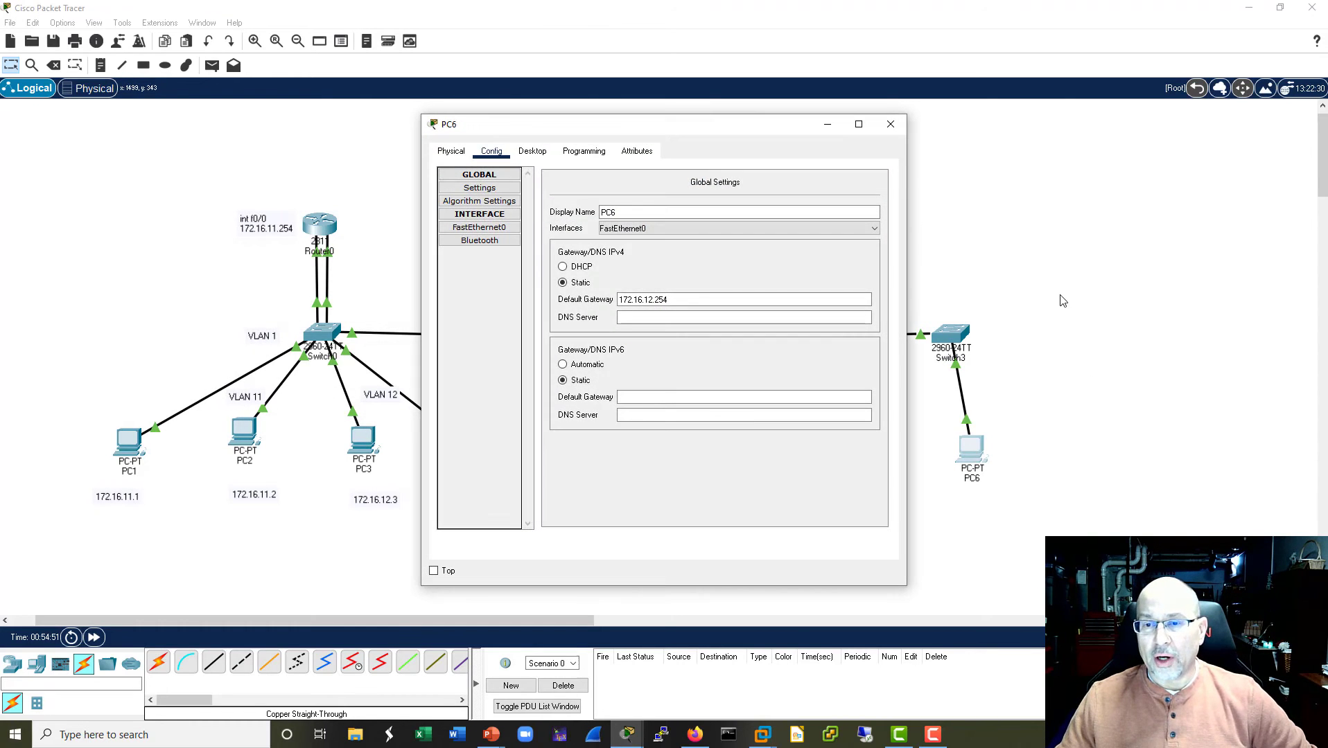
click(890, 118)
click(100, 65)
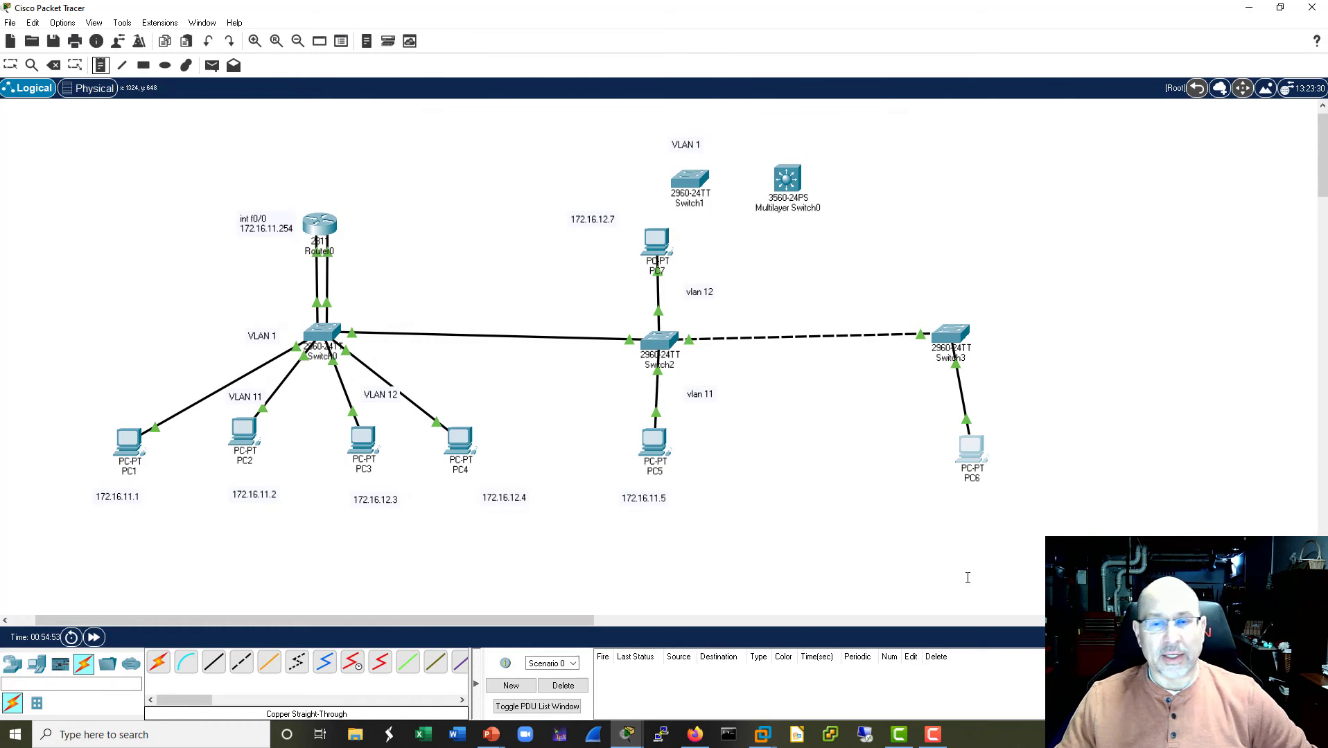
click(938, 510)
text(172.16)
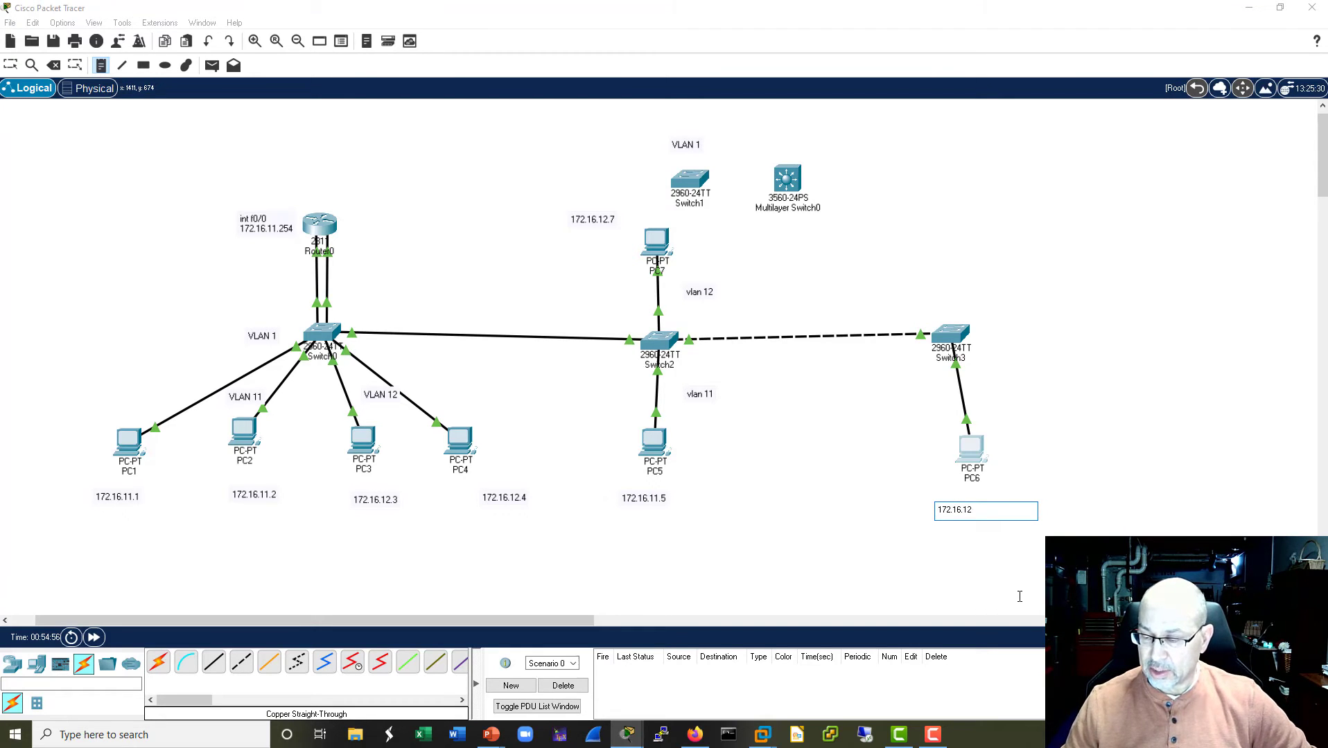
text(.12.6)
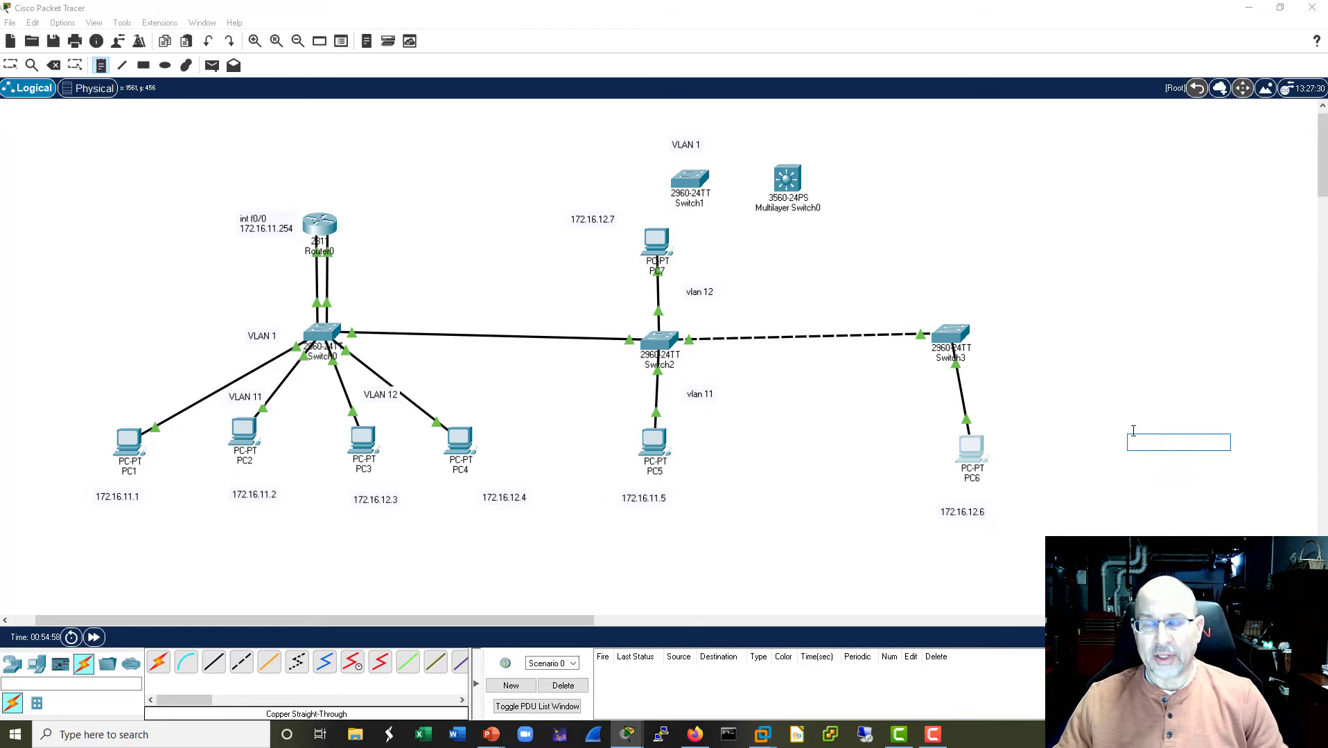
key(Escape)
mouse_move(970, 457)
mouse_down()
mouse_move(928, 456)
mouse_move(954, 462)
mouse_up()
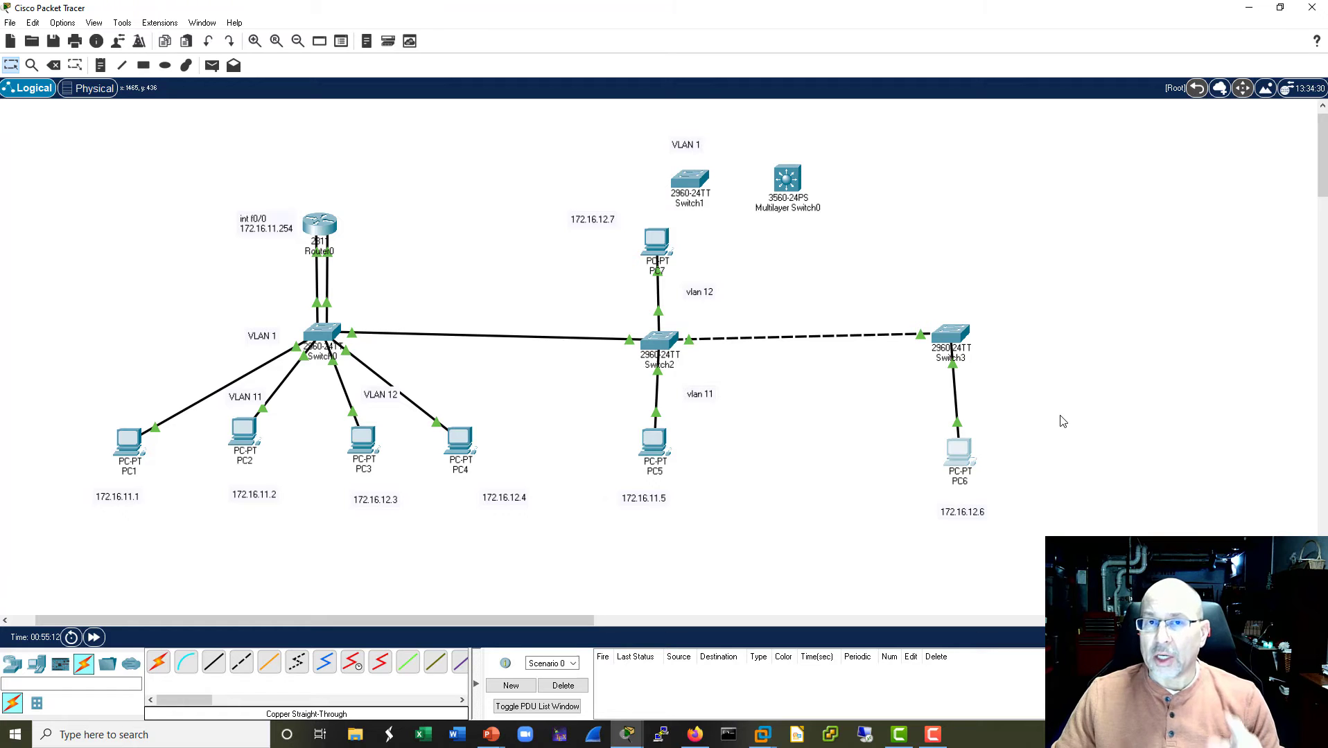
Step: Open Switch3's command-line interface and enter privileged EXEC mode with ena
click(951, 336)
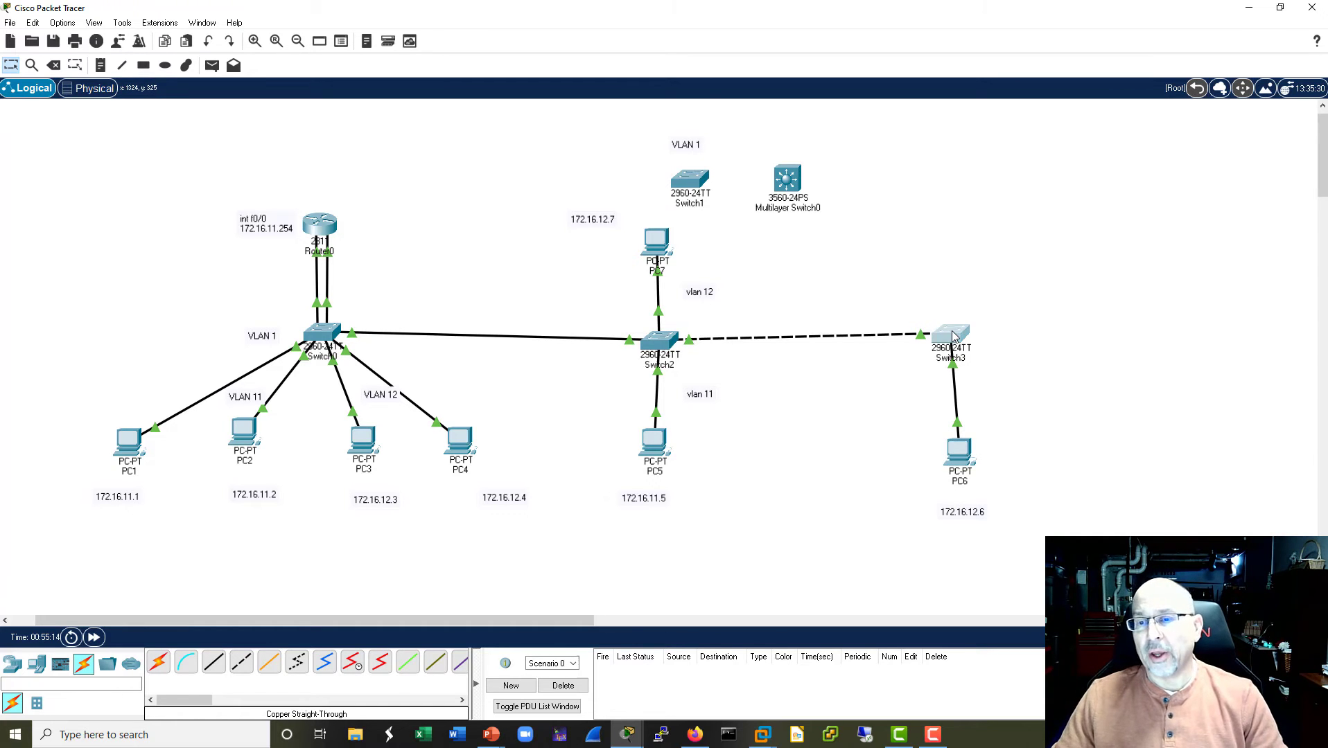
drag(696, 142, 437, 134)
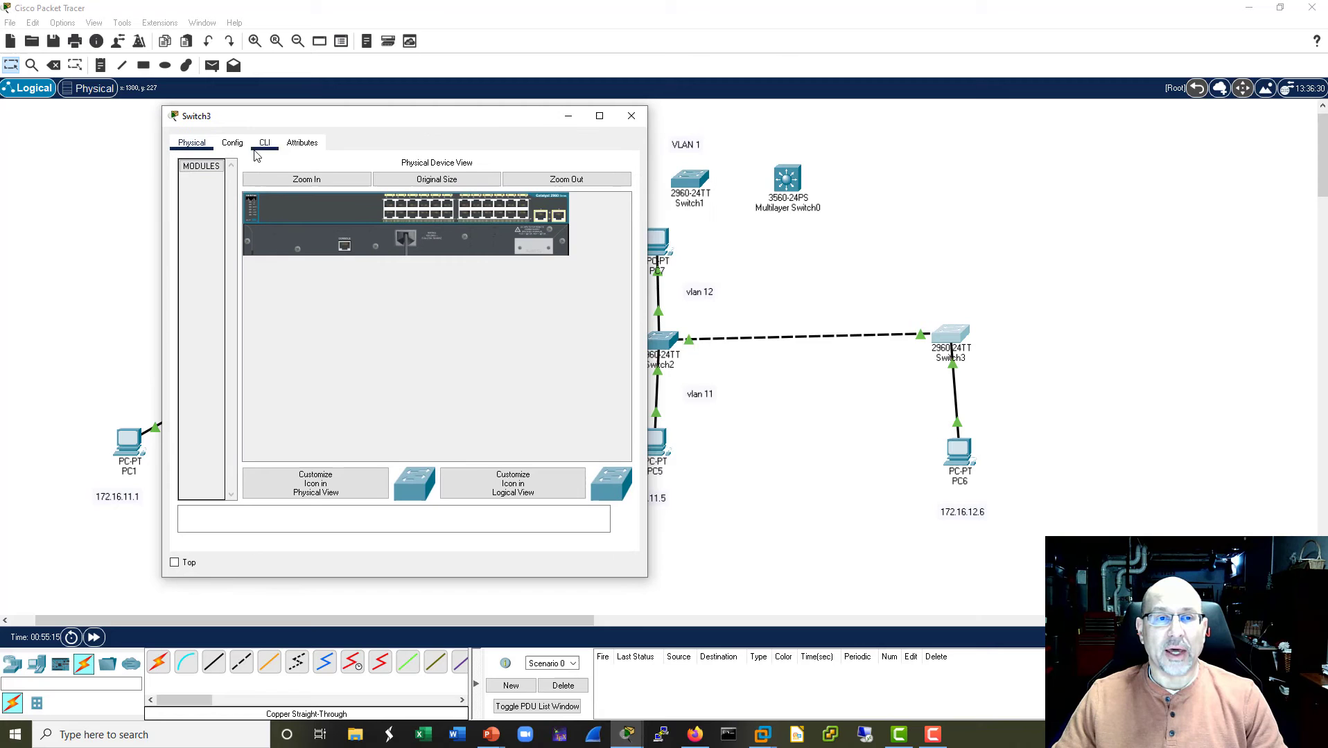
click(262, 144)
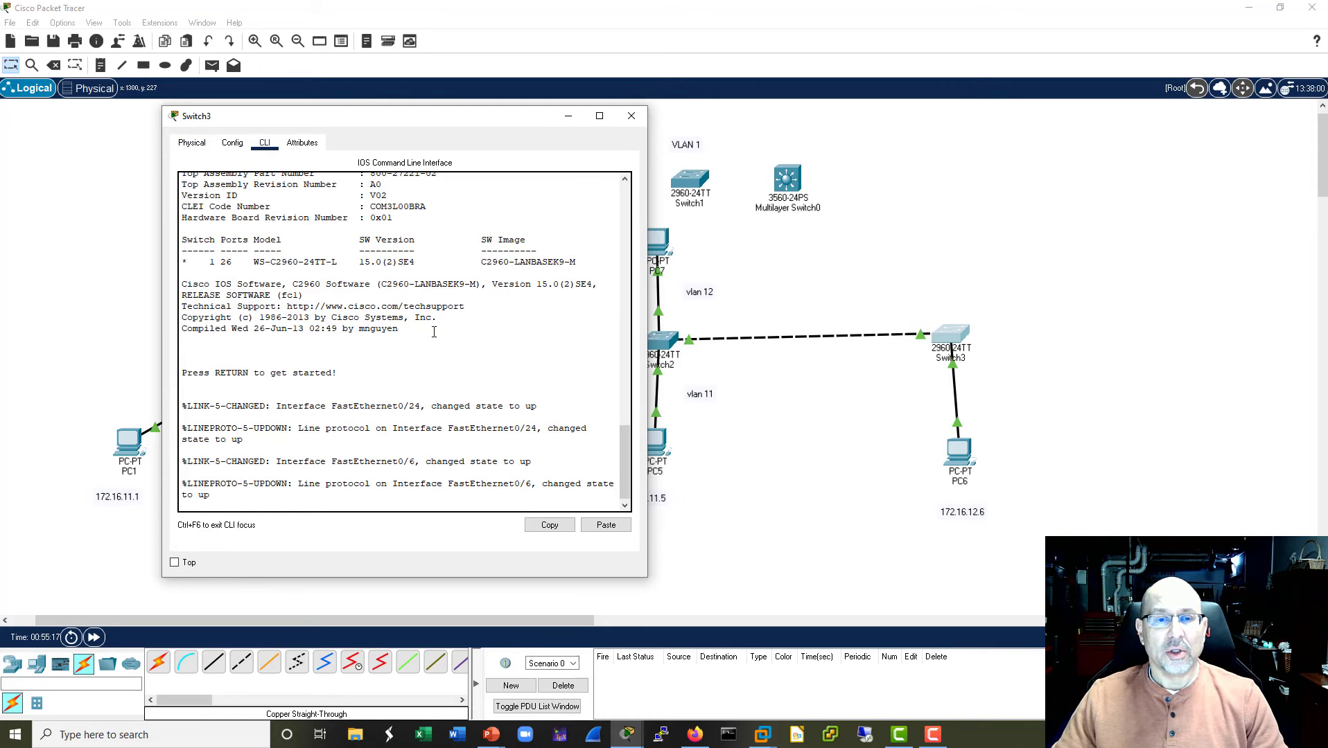
key(Return)
key(Return)
key(Return)
text(ena)
key(Return)
key(Return)
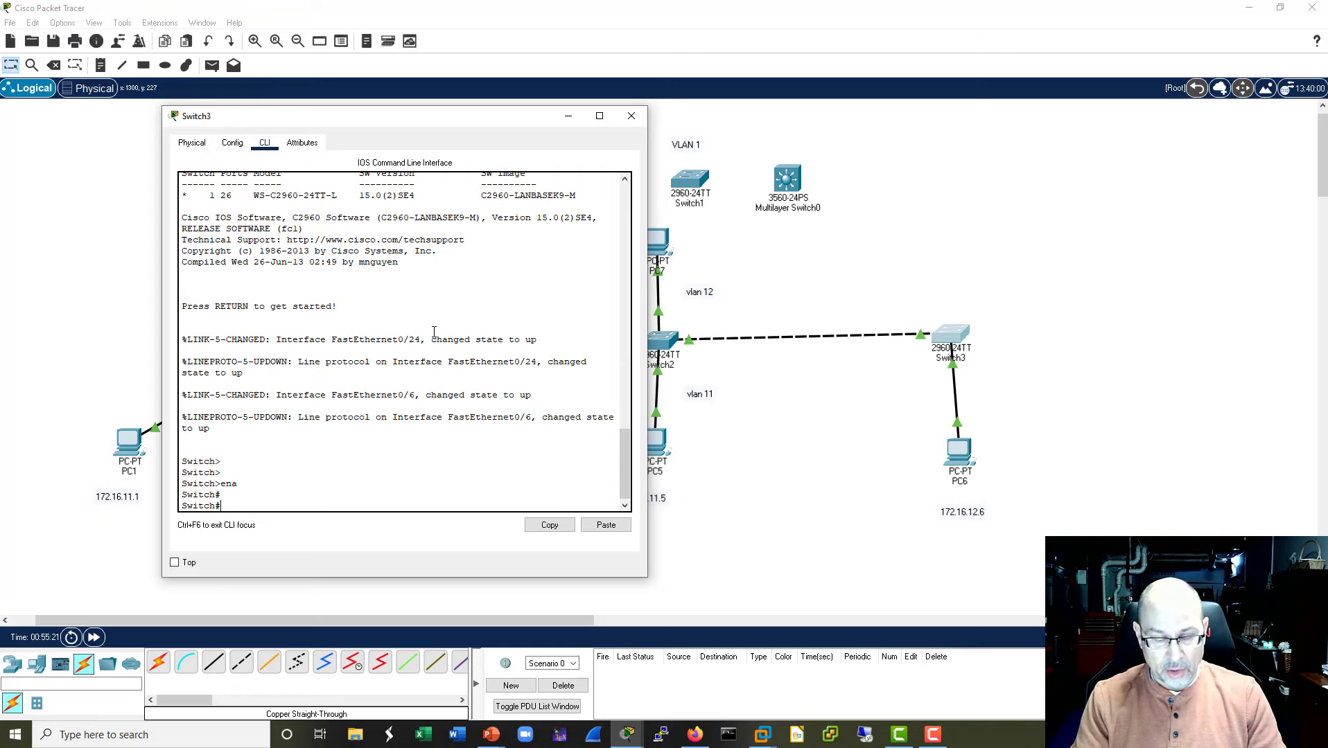
Step: Enter global configuration mode on Switch3 and set its hostname to Switch-3
text(conf t)
key(Return)
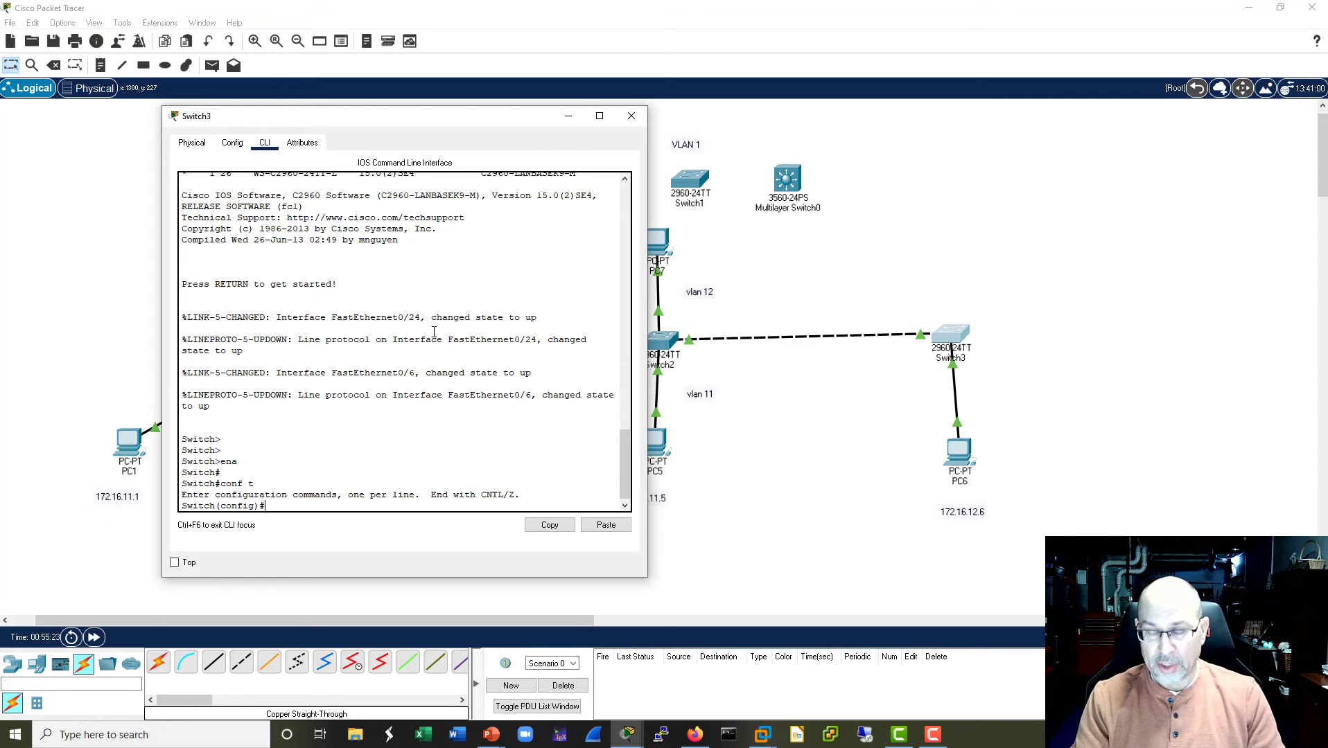
text(hostname Switch-)
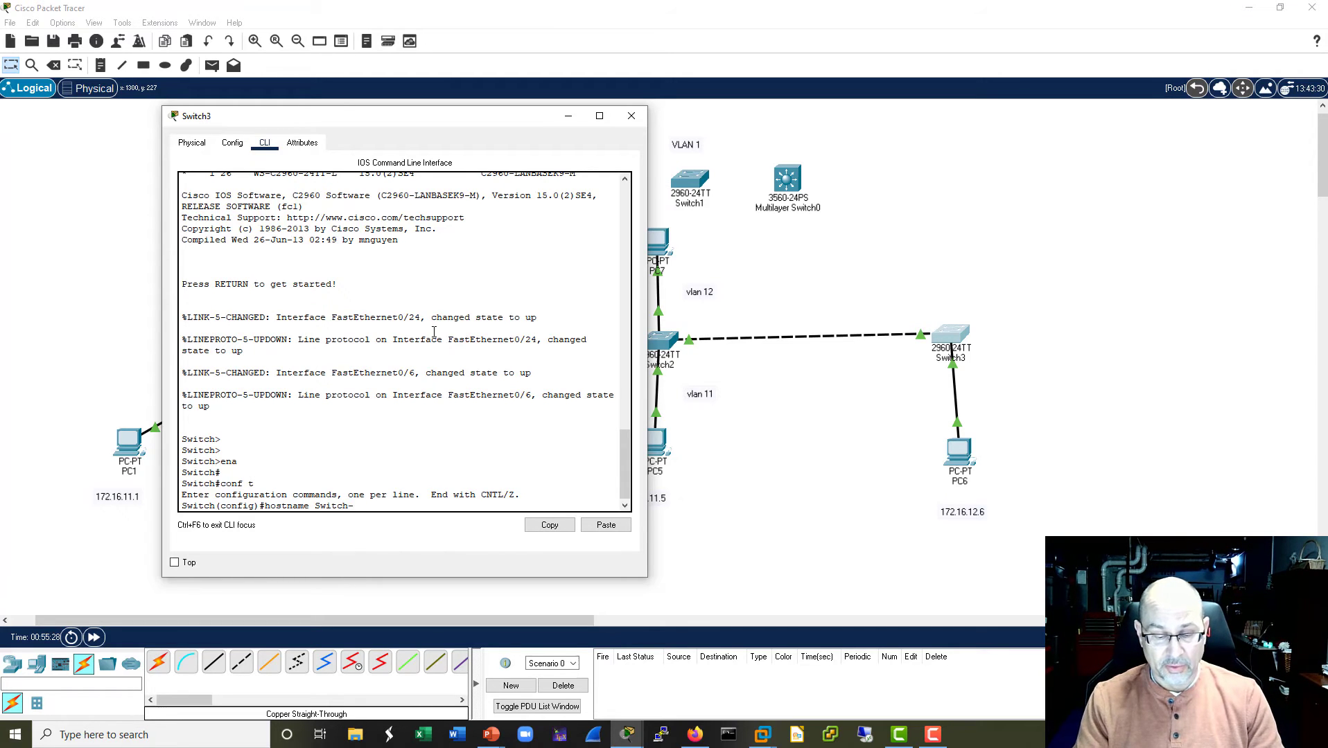
text(3)
key(Return)
key(Return)
key(Return)
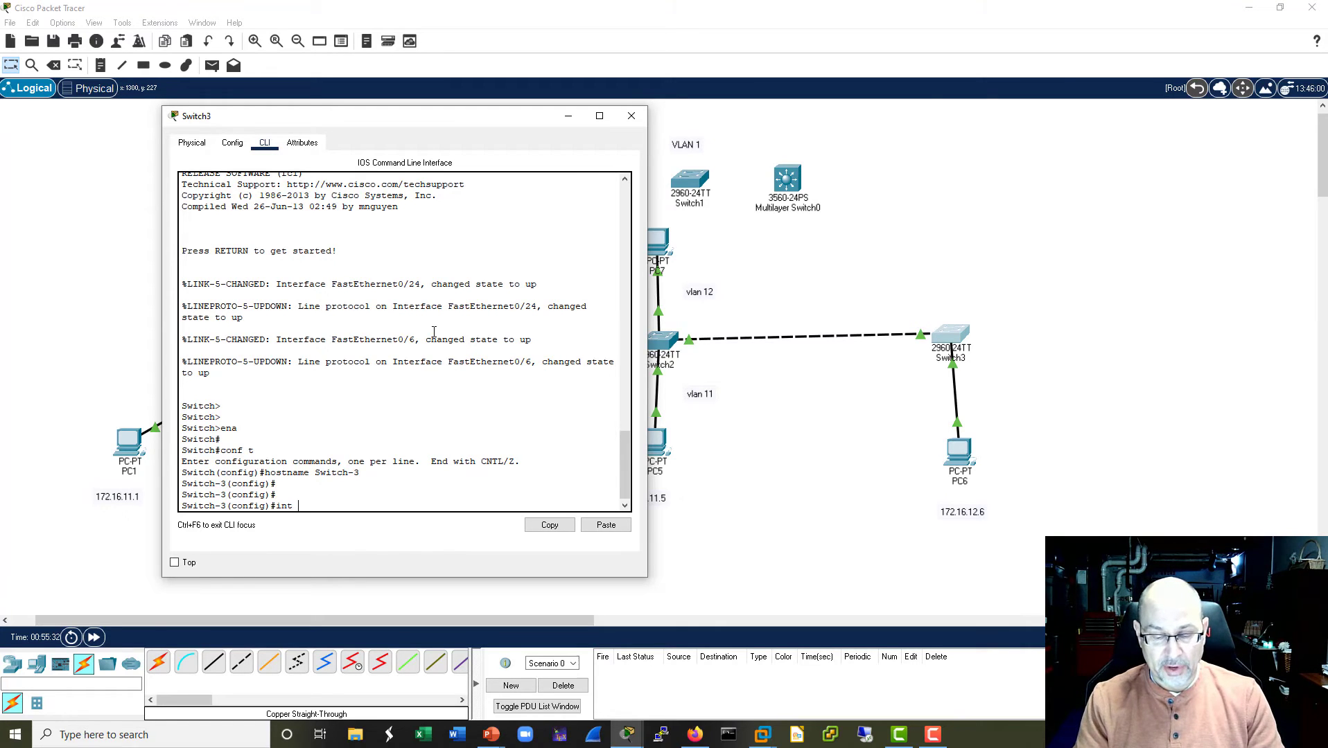
Step: Assign Switch3's interface f0/6 to access VLAN 12 and close the switch window
text(int f0/6)
key(Return)
text(sw)
key(Tab)
text(ac)
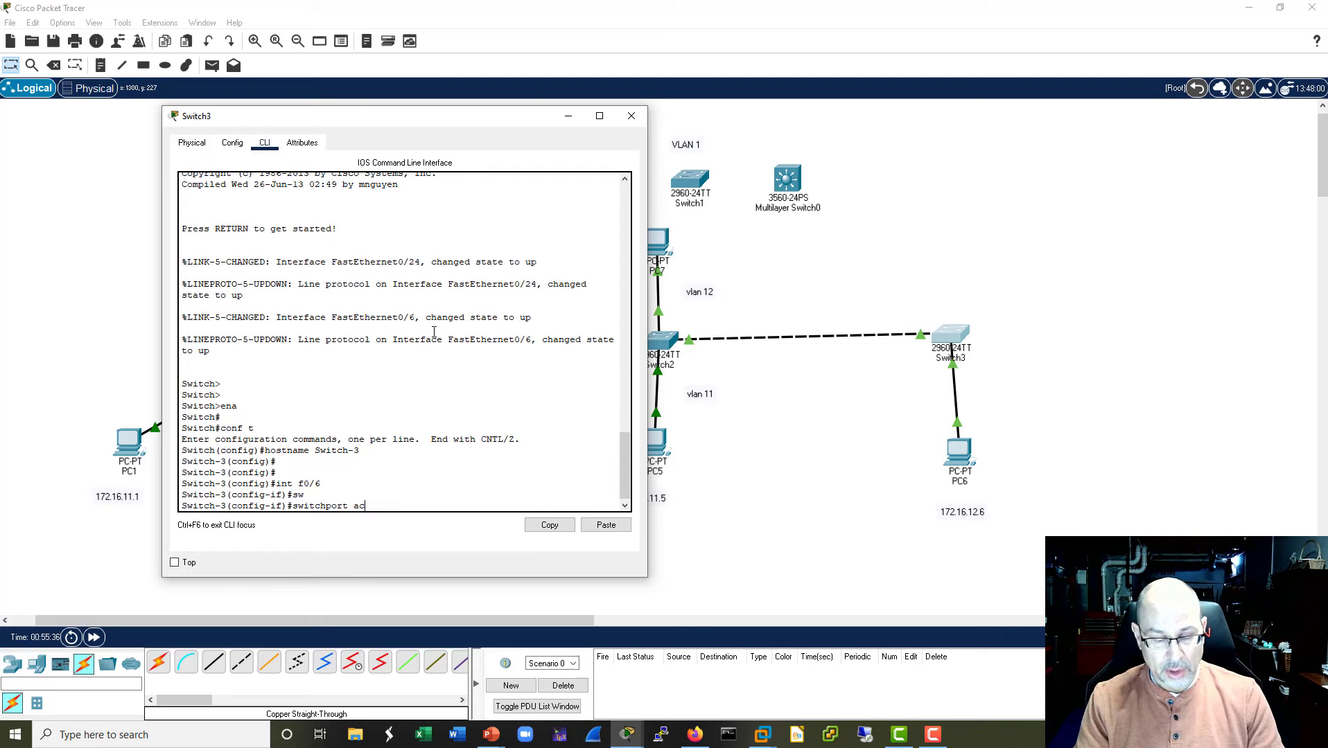
text(cess vlan )
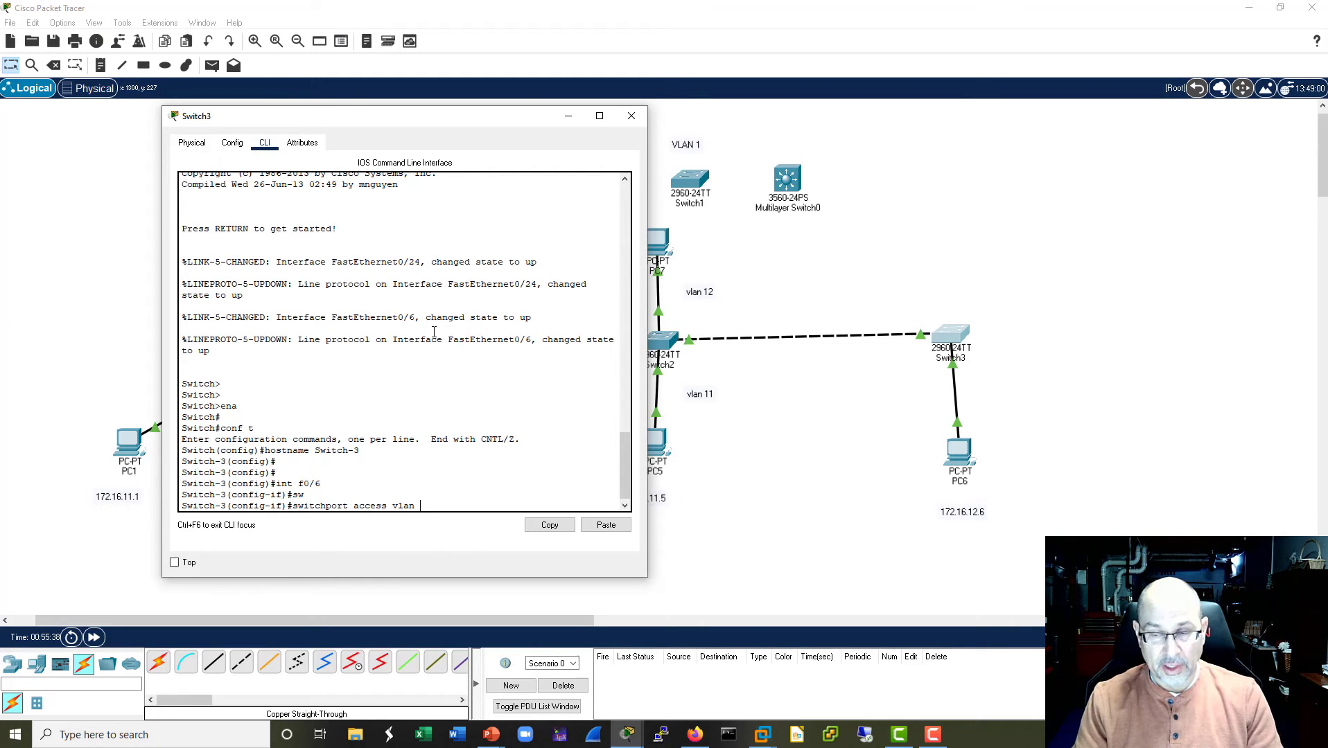
text(12)
key(Return)
key(Return)
key(Return)
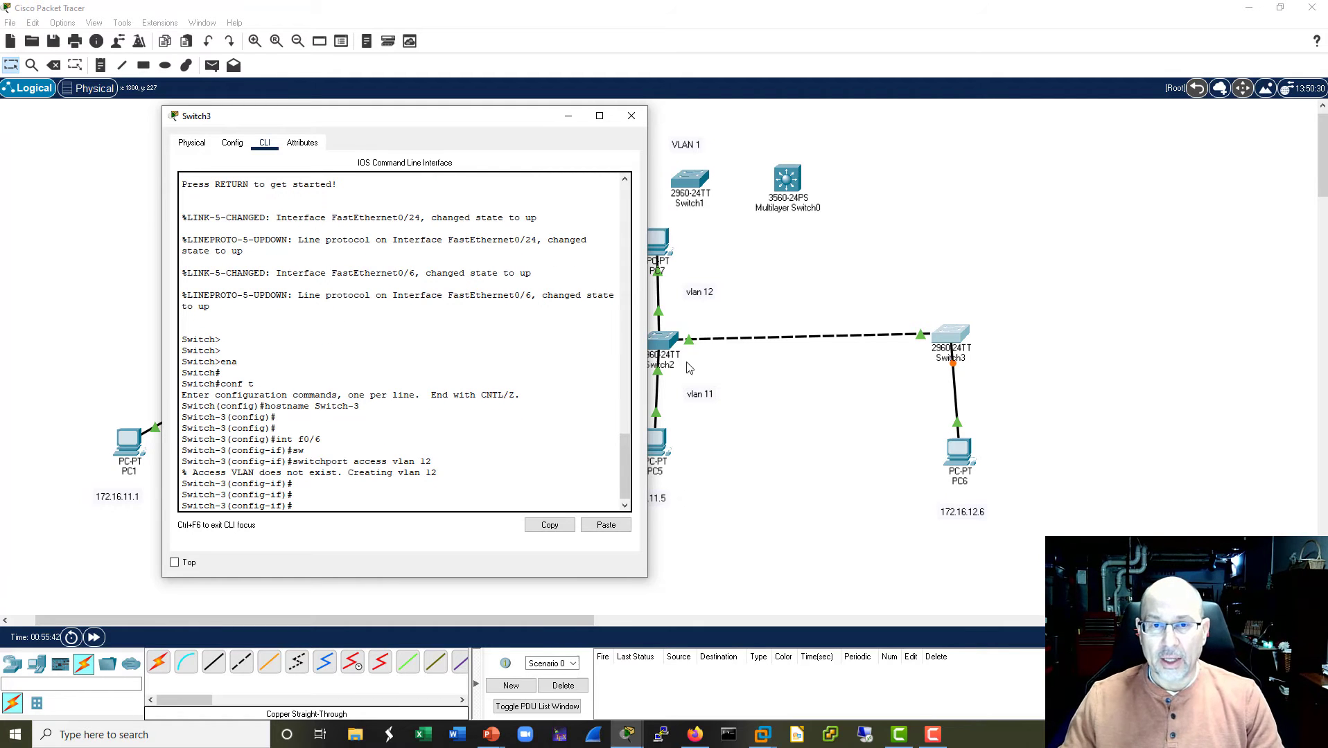
click(641, 121)
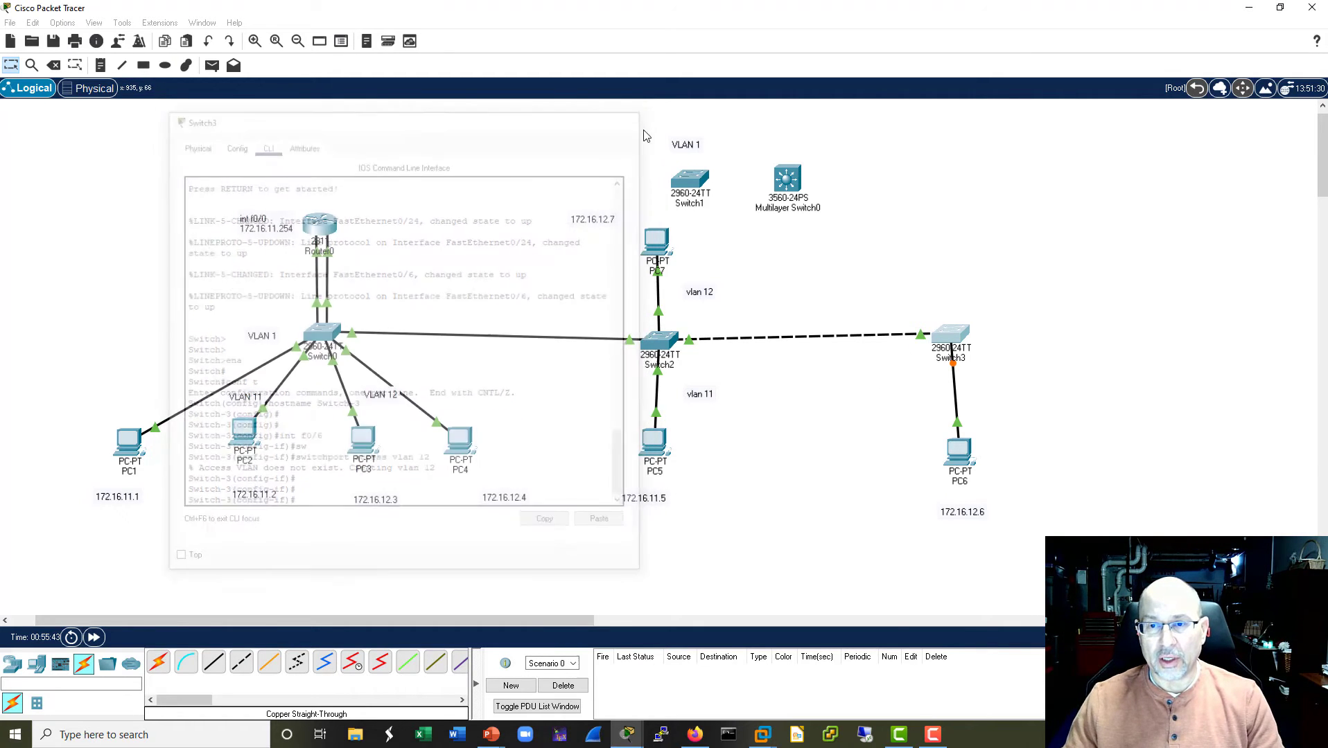
Step: Check which Switch3 port links to Switch2 and configure that interface, f0/24, with switchport mode trunk
mouse_move(921, 341)
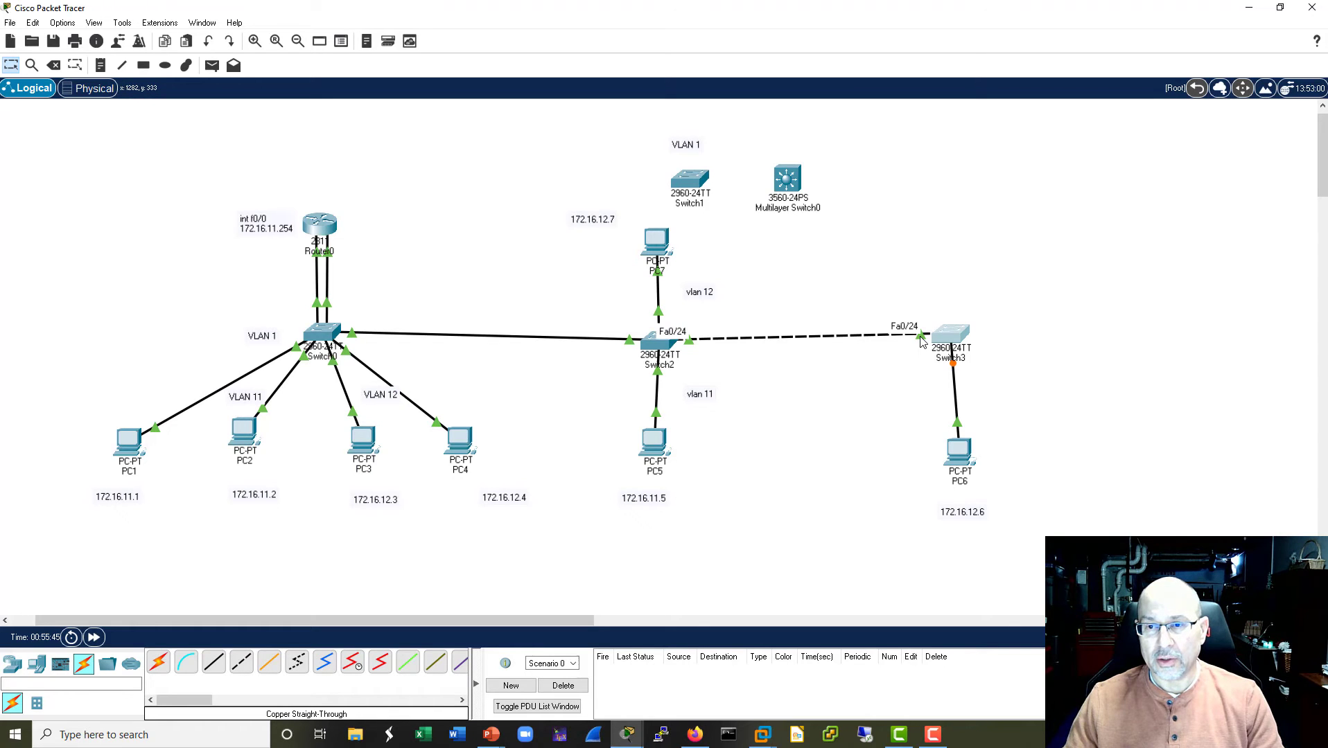
click(951, 350)
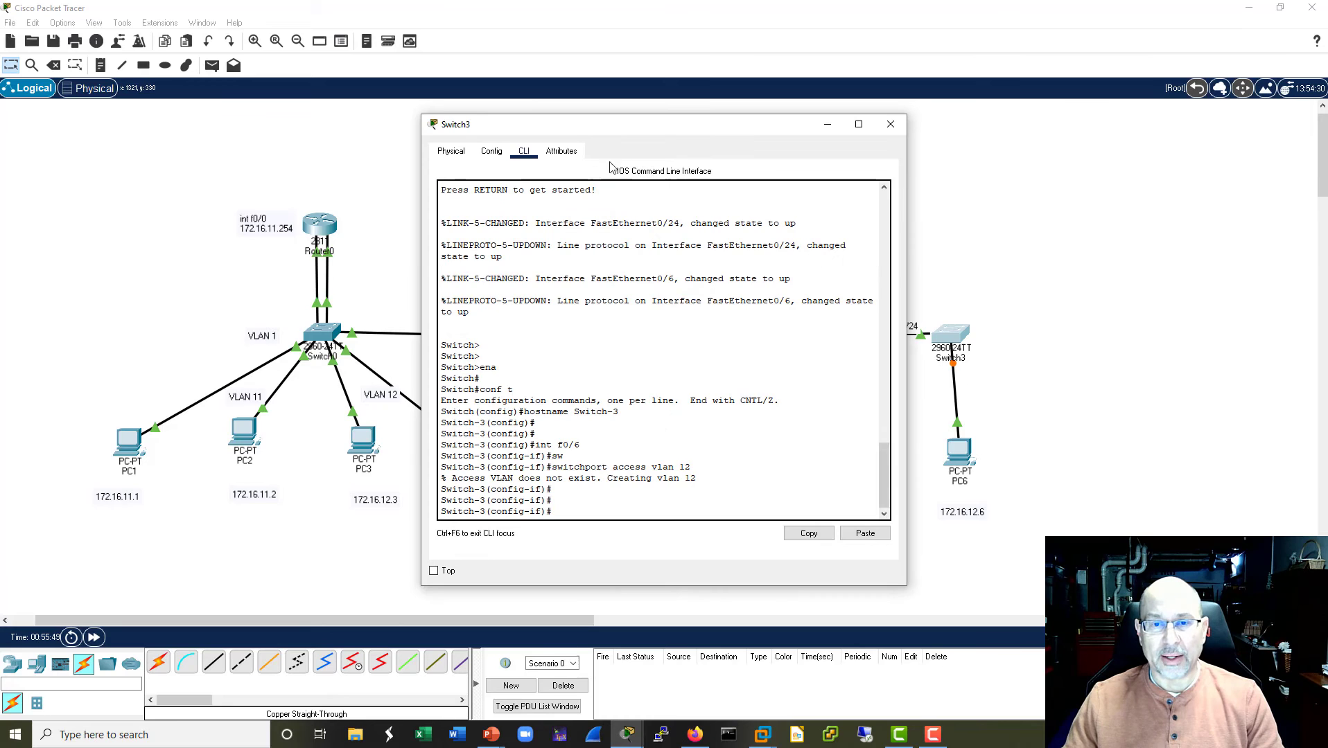
drag(670, 136, 341, 137)
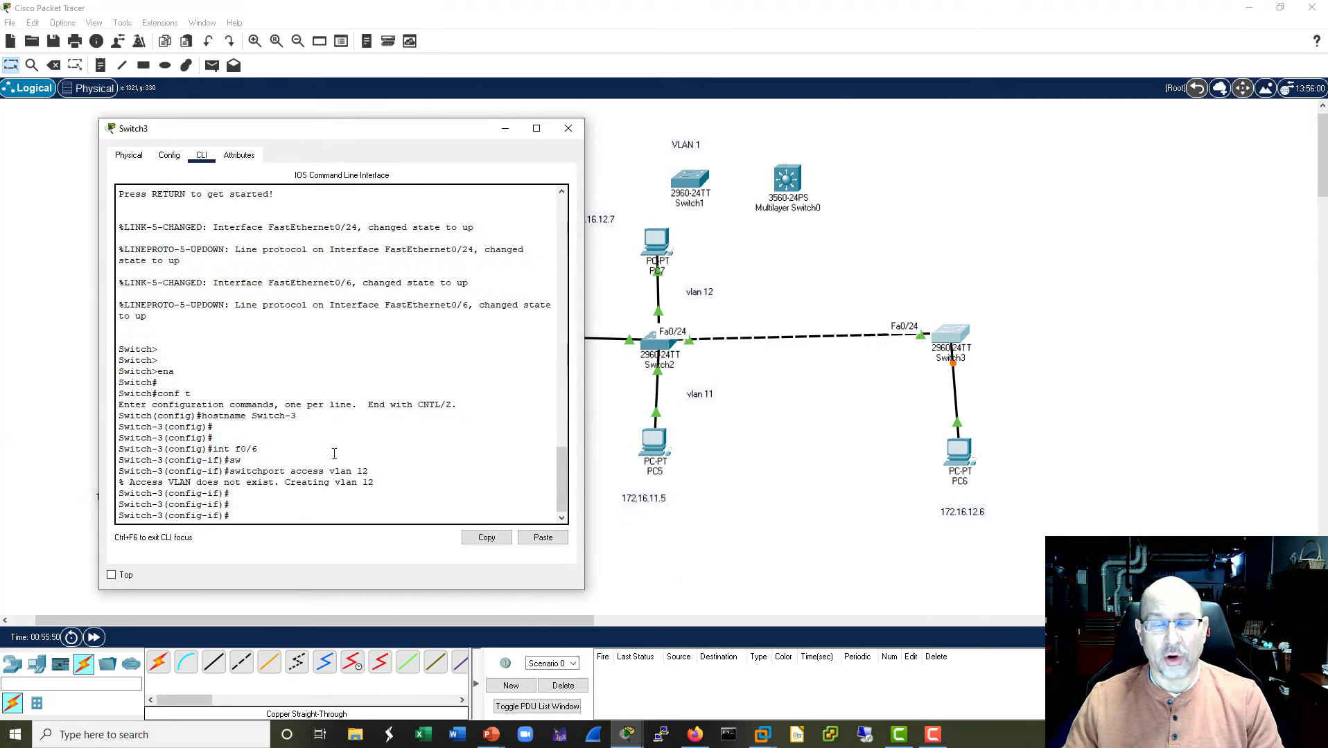
text(int)
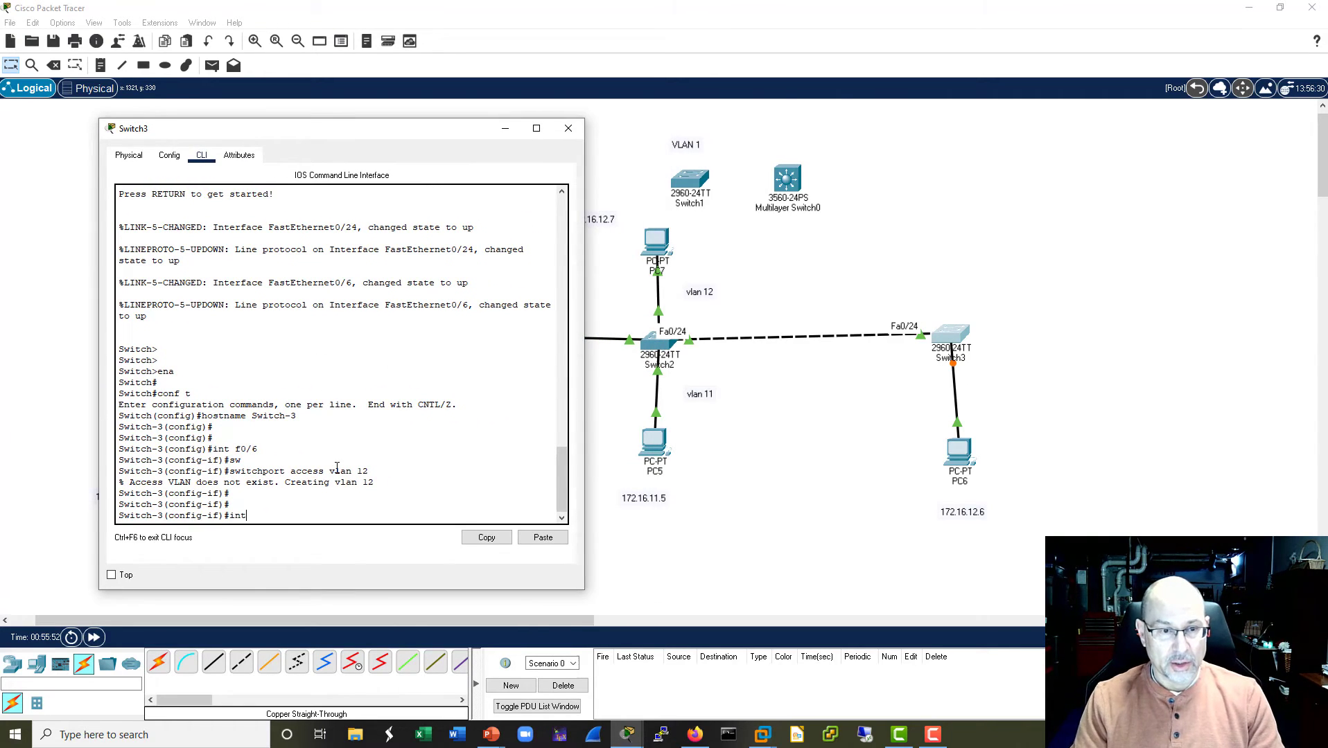
text( f0/)
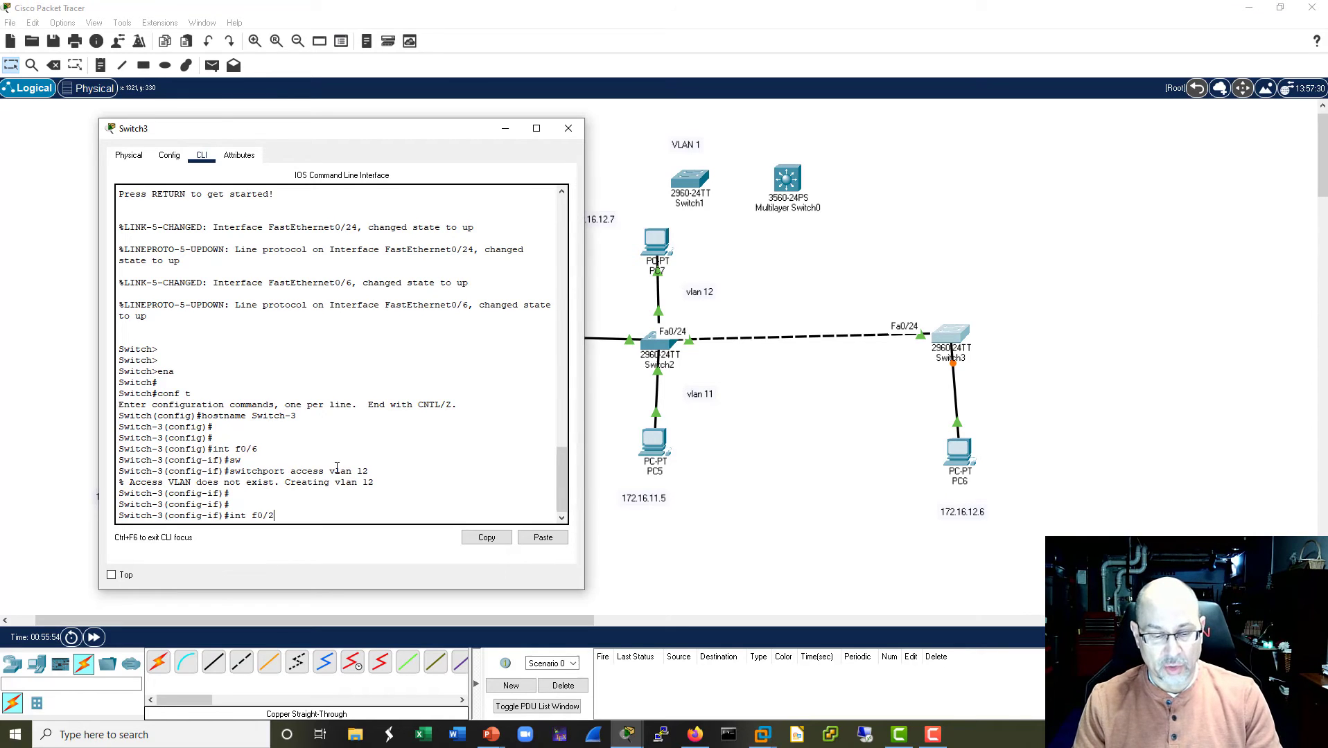
text(24)
key(Return)
text(sw)
key(Return)
text(switchport mode trun)
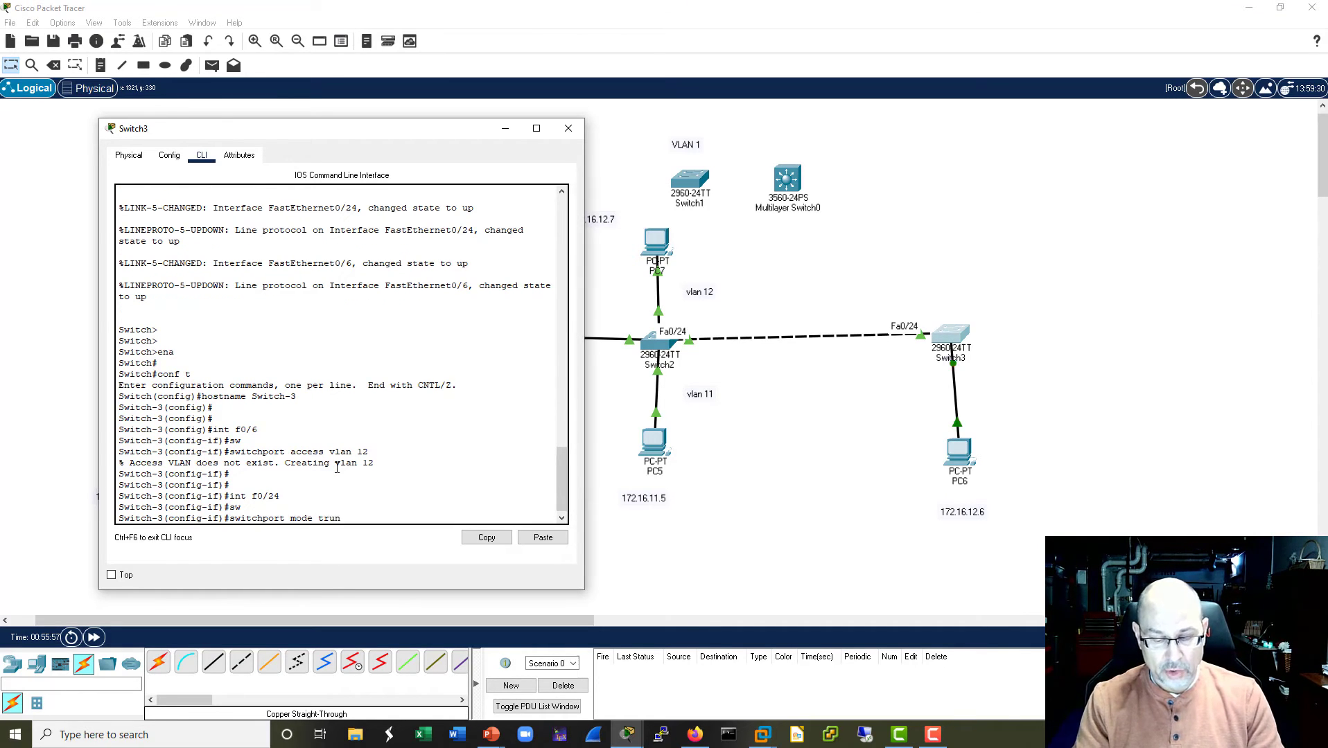
text(k)
key(Return)
key(Return)
key(Return)
key(Return)
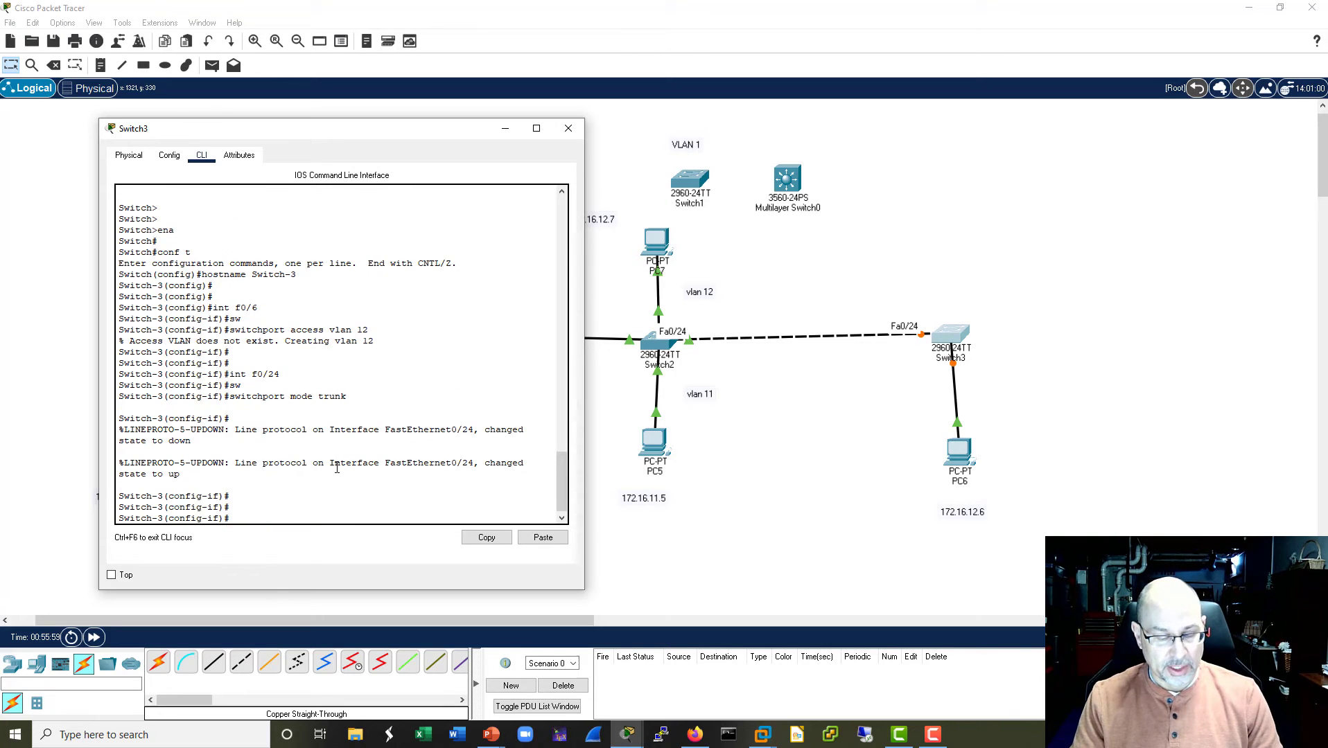
Step: Leave configuration mode on Switch3 and display its VLAN table with sh vlan
key(ctrl+z)
key(Return)
key(Return)
key(Return)
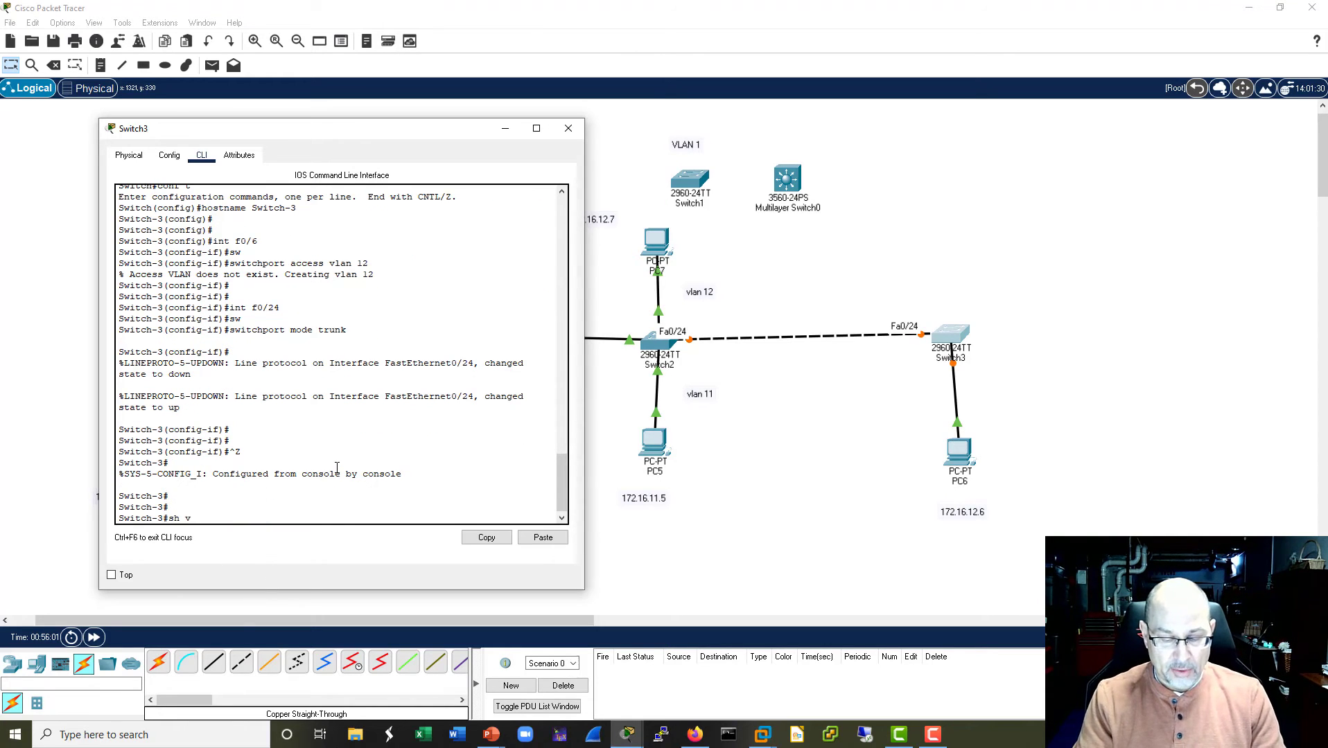
text(sh vlan)
key(Return)
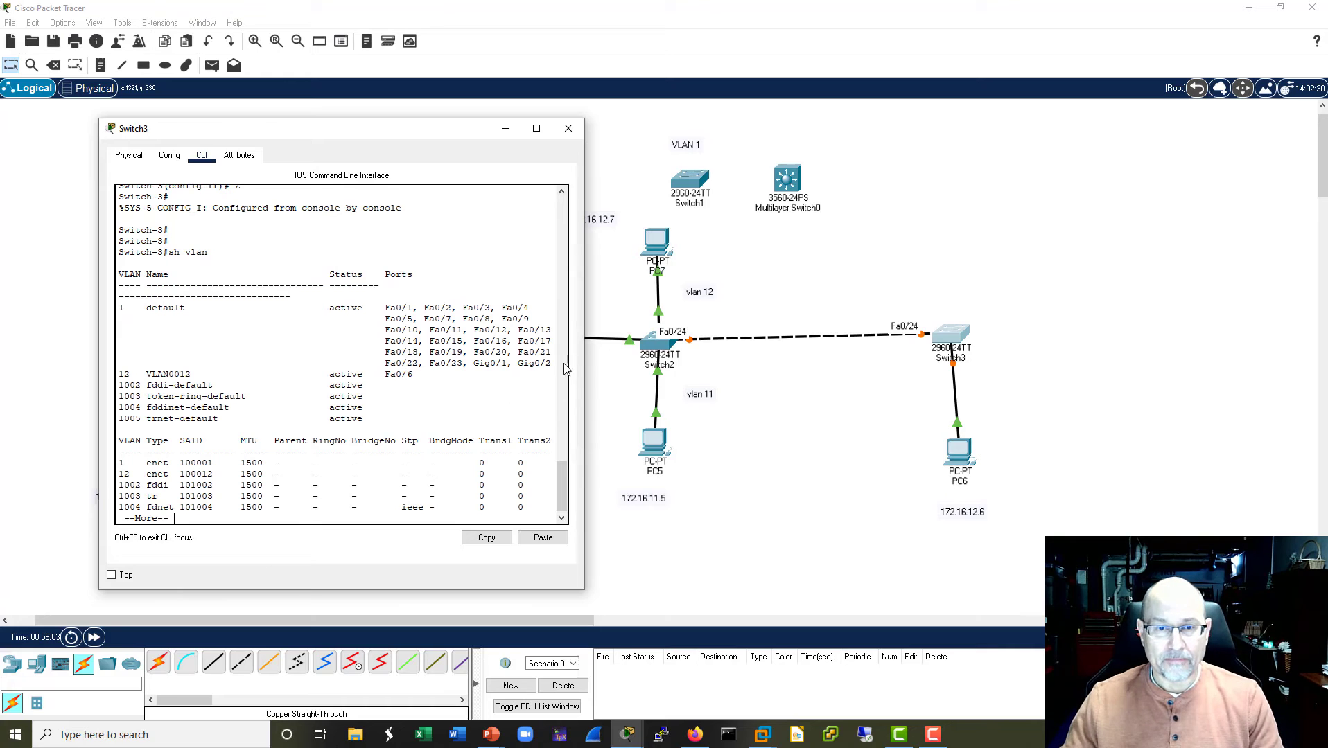
Step: Widen the Switch3 window, examine the ports listed under VLAN 1 in the VLAN table, and close the window
drag(584, 355, 799, 357)
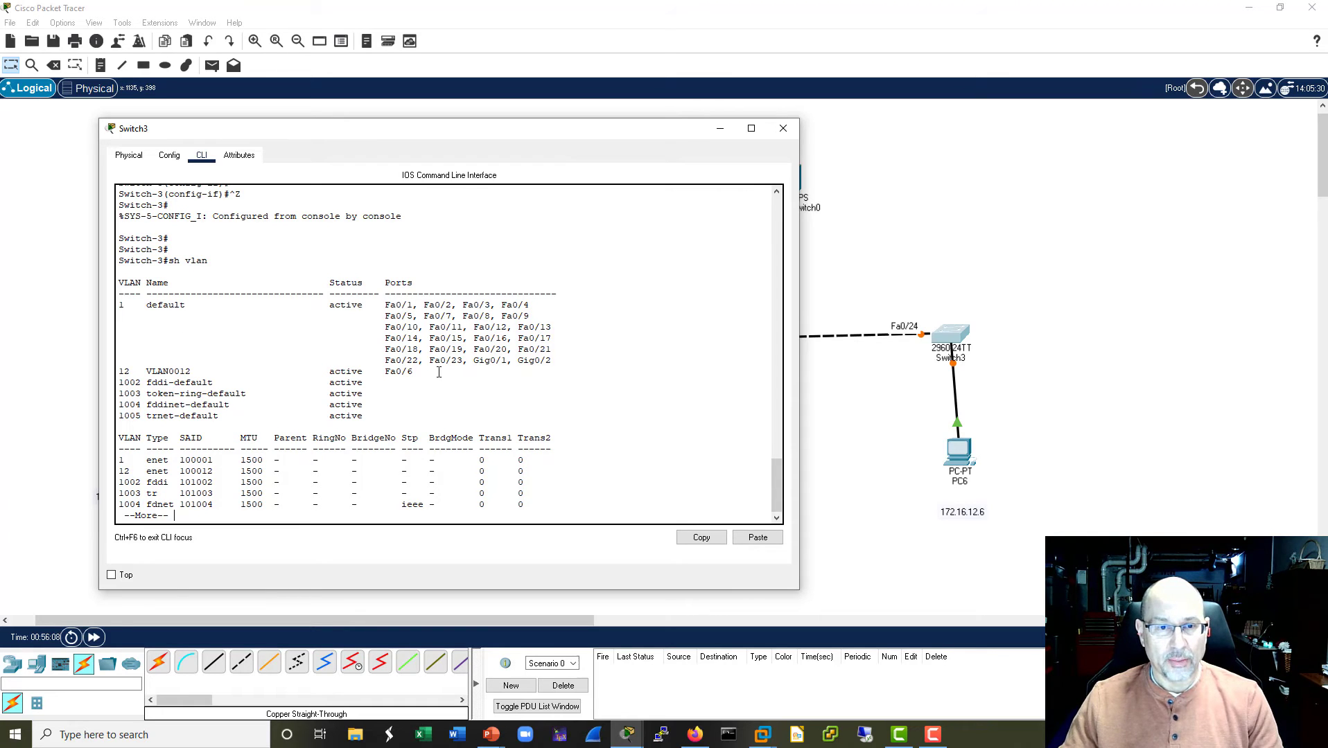
drag(570, 357, 85, 300)
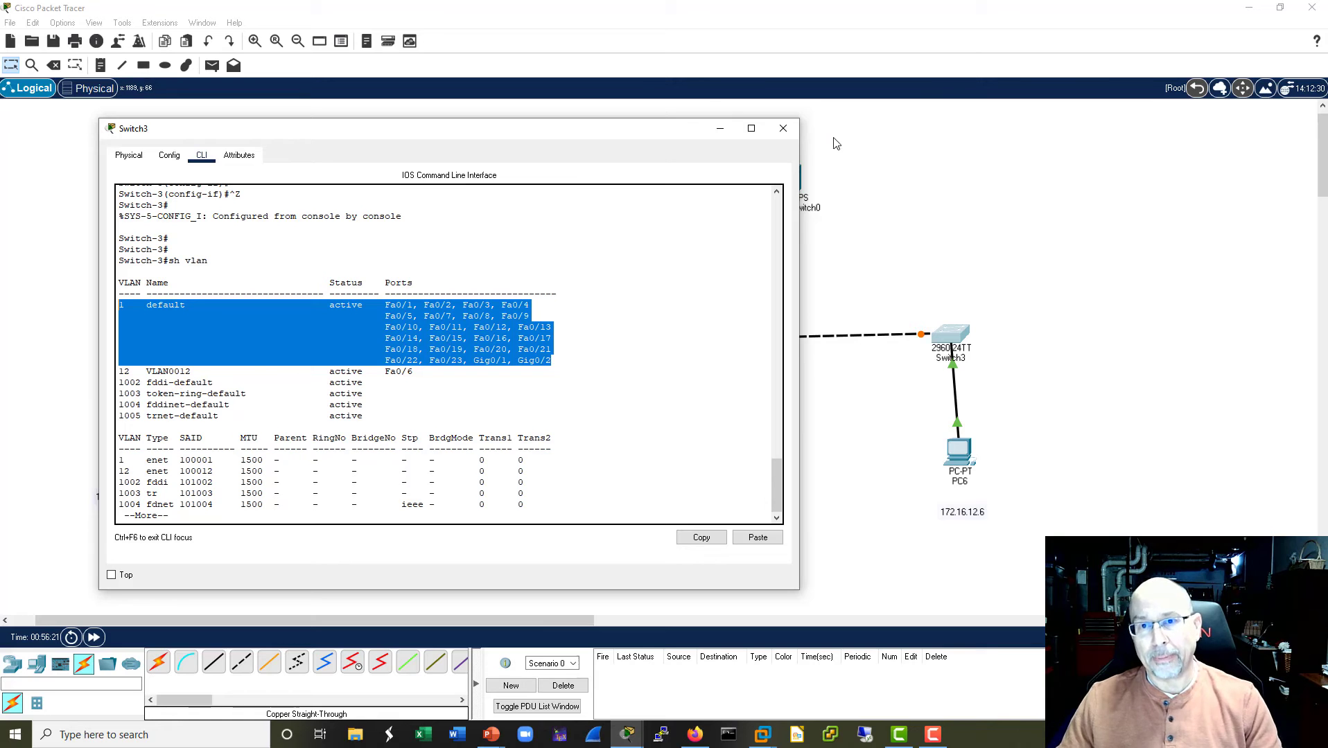
click(783, 129)
Step: Open Switch2's CLI and read the spanning-tree messages about the 802.1Q BPDU and the inconsistent port type on FastEthernet0/24
click(664, 346)
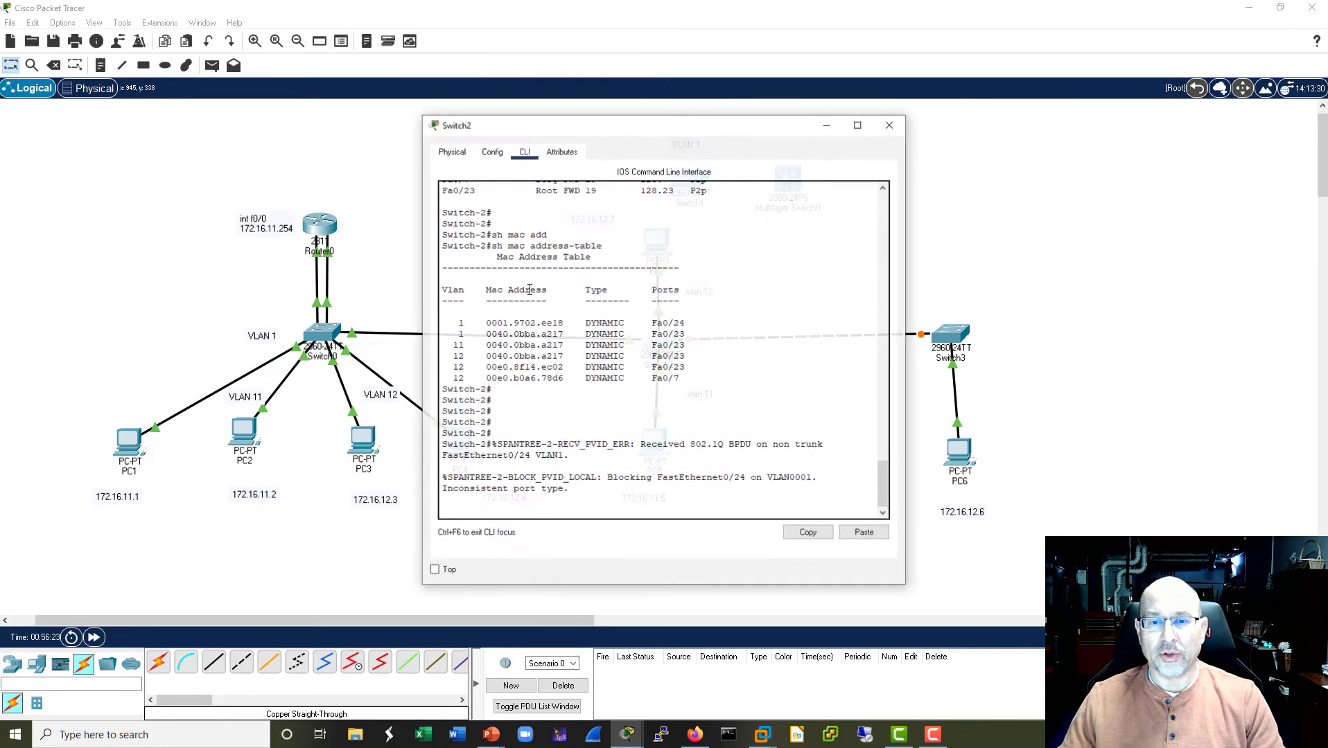
drag(693, 130, 362, 124)
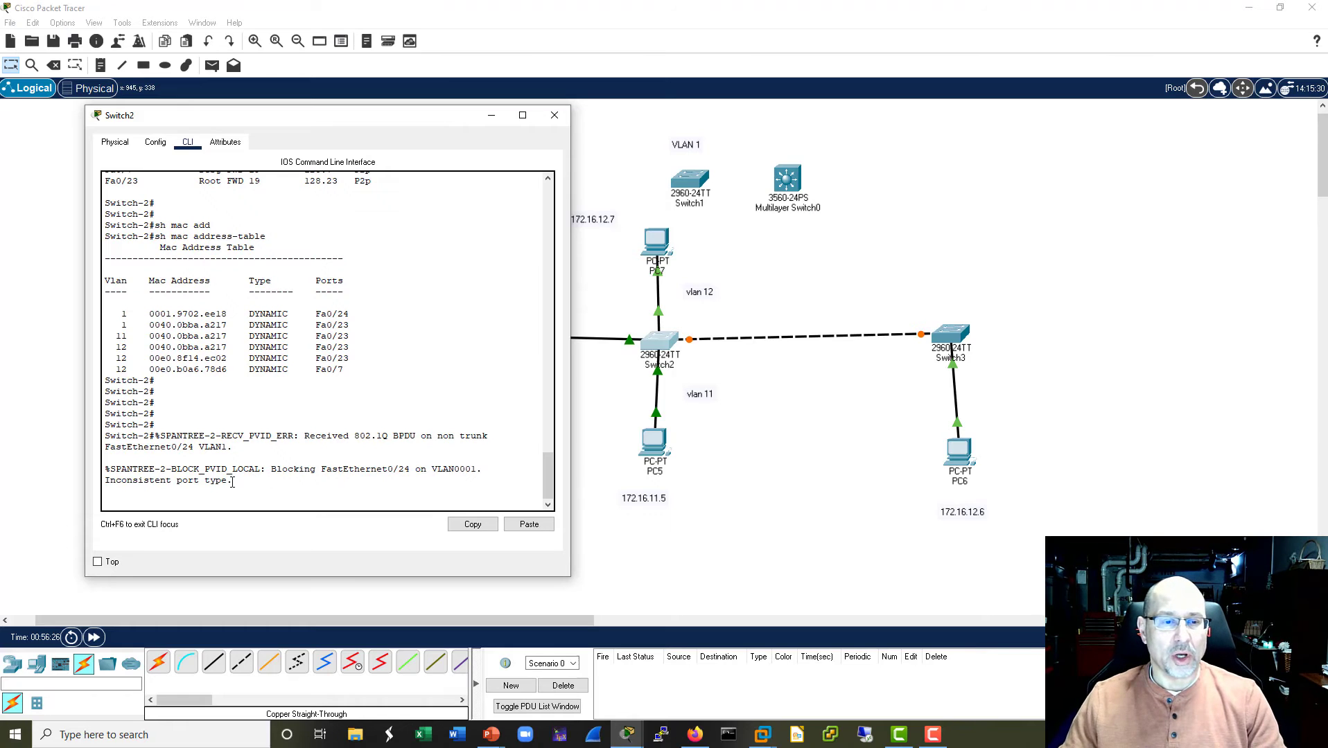
drag(401, 481, 93, 462)
click(293, 493)
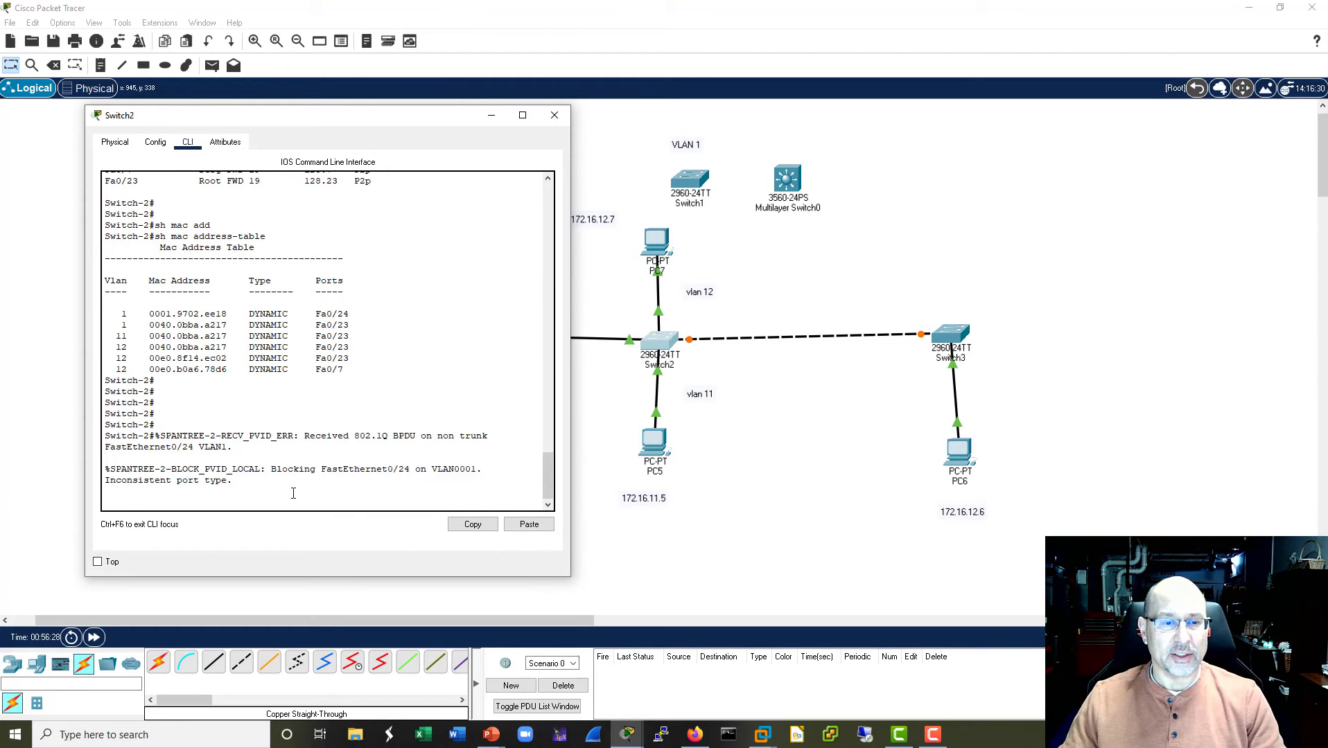
drag(244, 451, 163, 435)
drag(249, 375, 105, 361)
drag(301, 375, 421, 374)
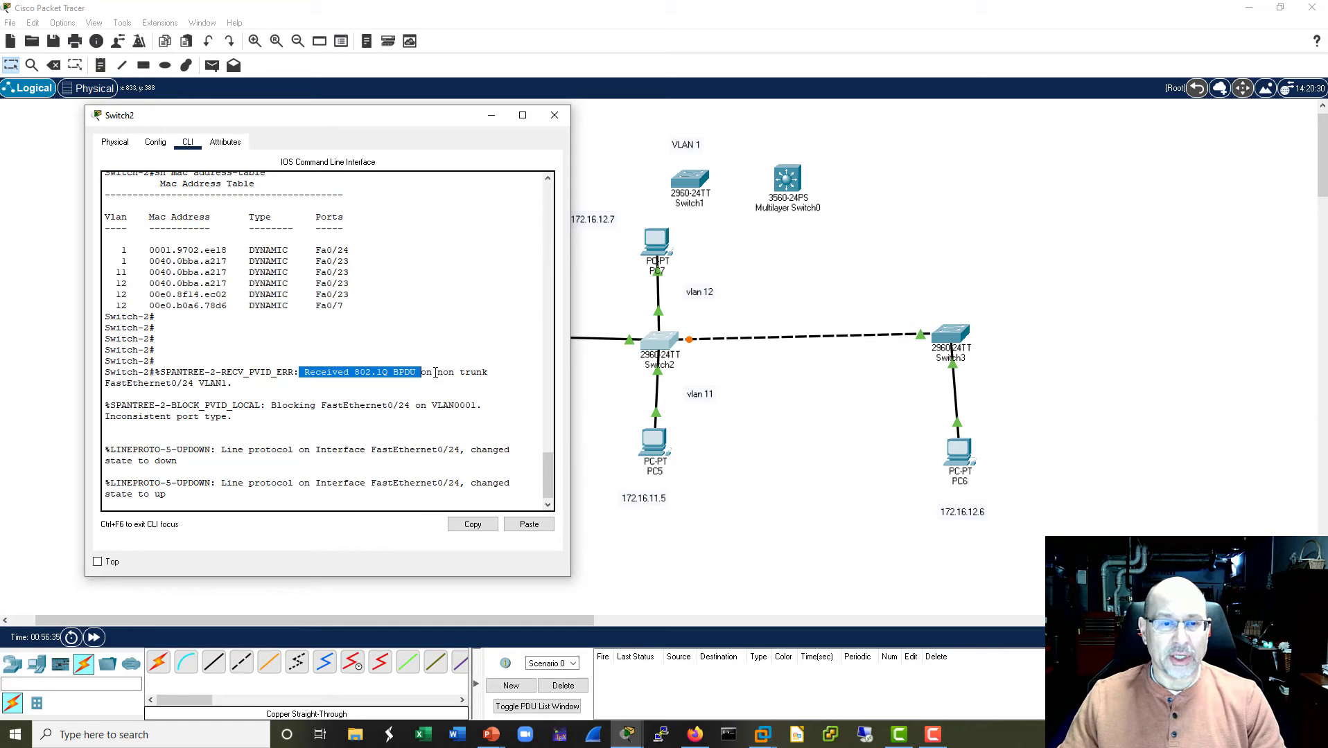
click(274, 501)
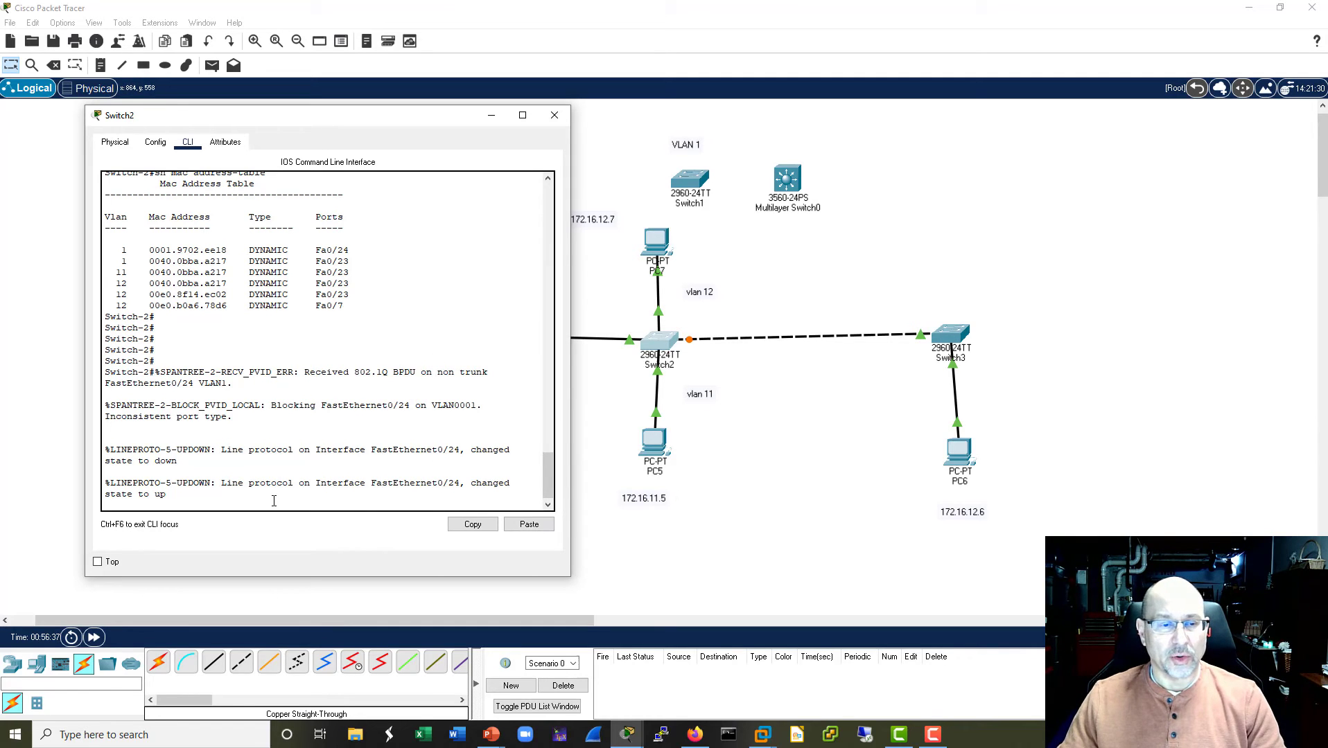
text(q)
key(Return)
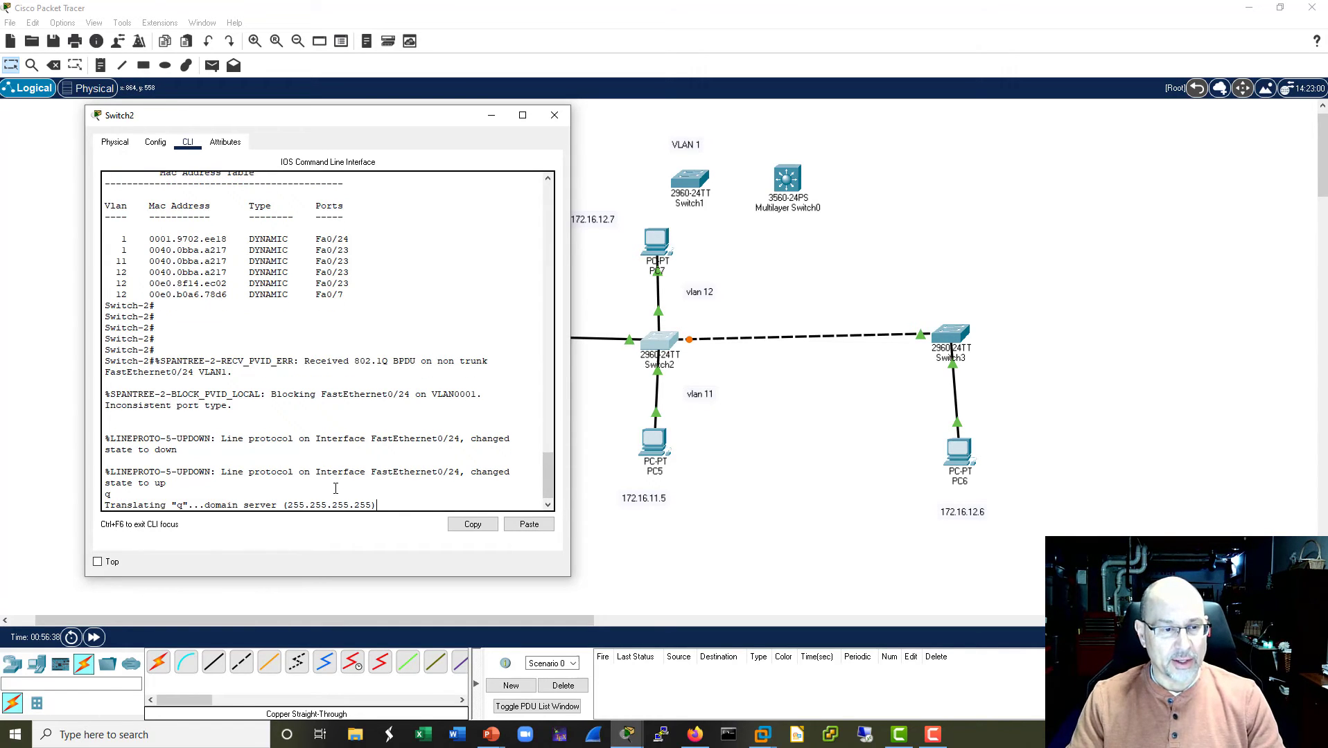
key(ctrl+shift+6)
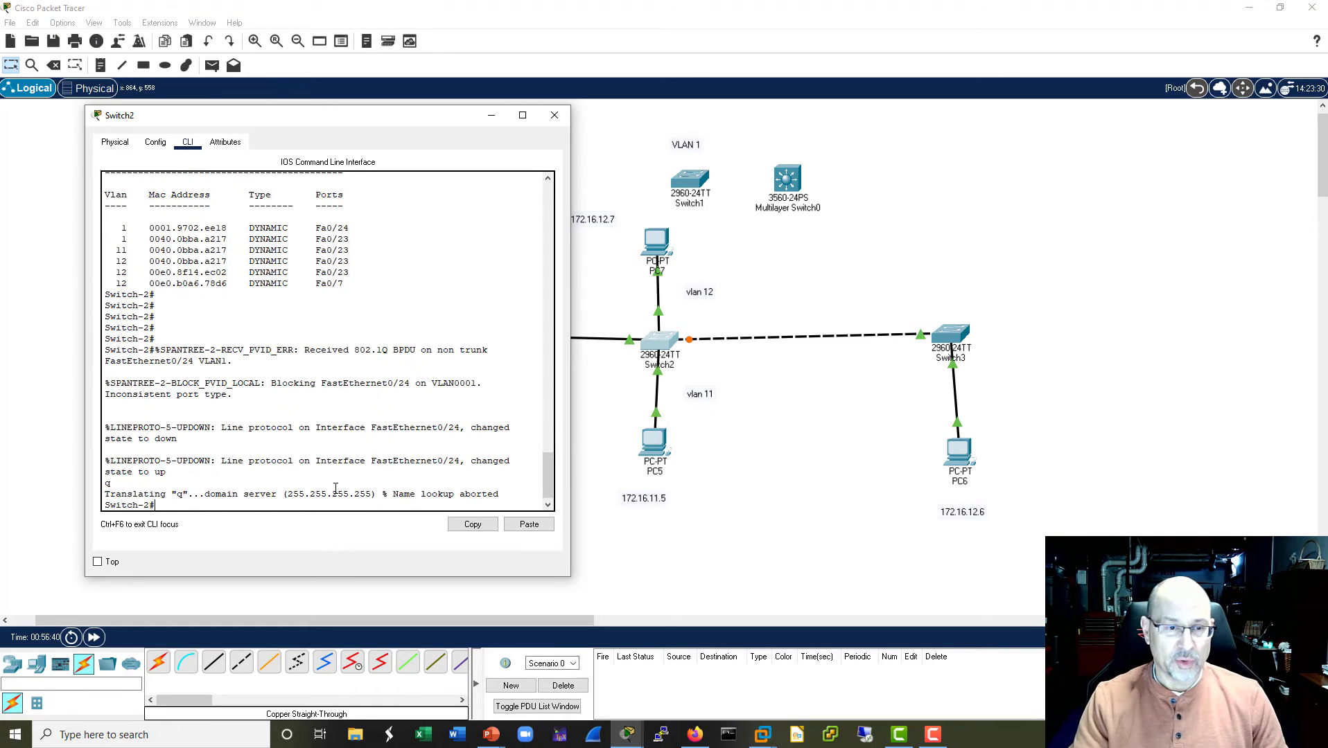
key(Return)
key(Return)
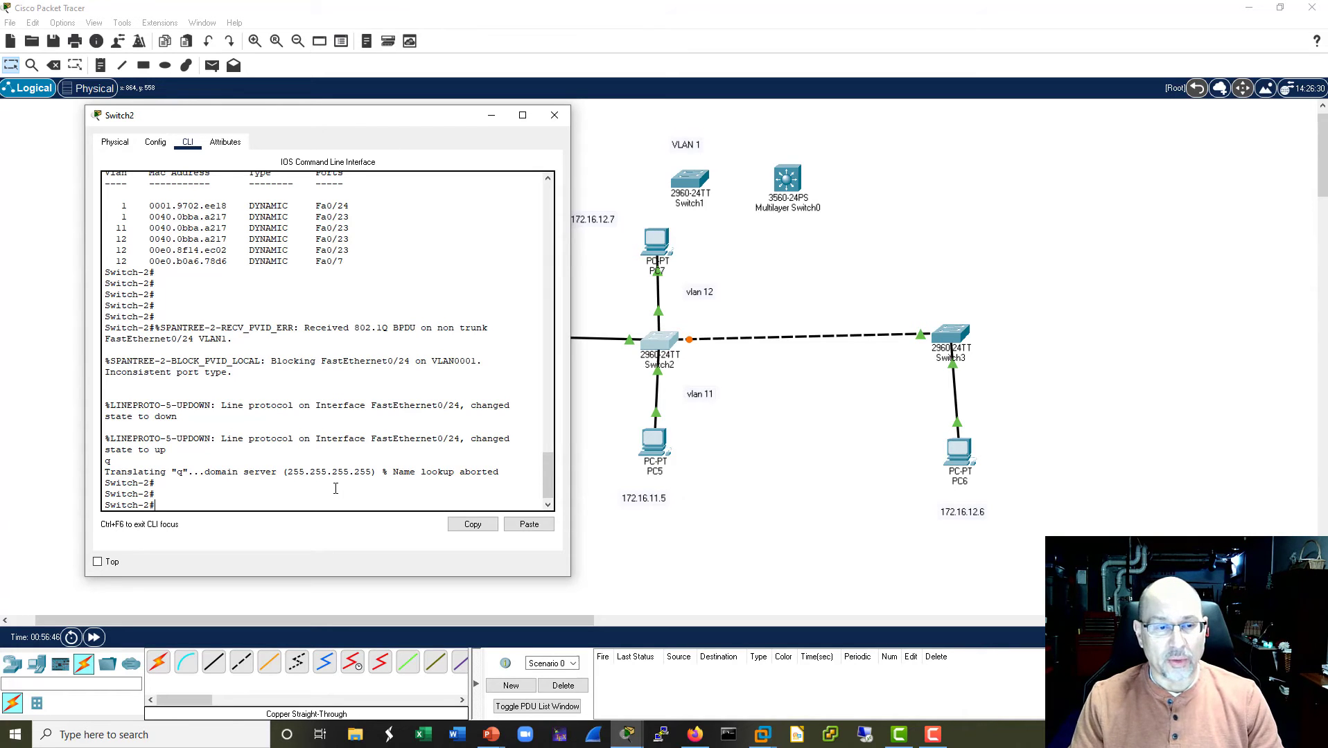
Step: Enter configuration mode on Switch2, set interface f0/24 to switchport mode trunk, and close the switch window
key(Return)
text(i)
text(nt f0/24)
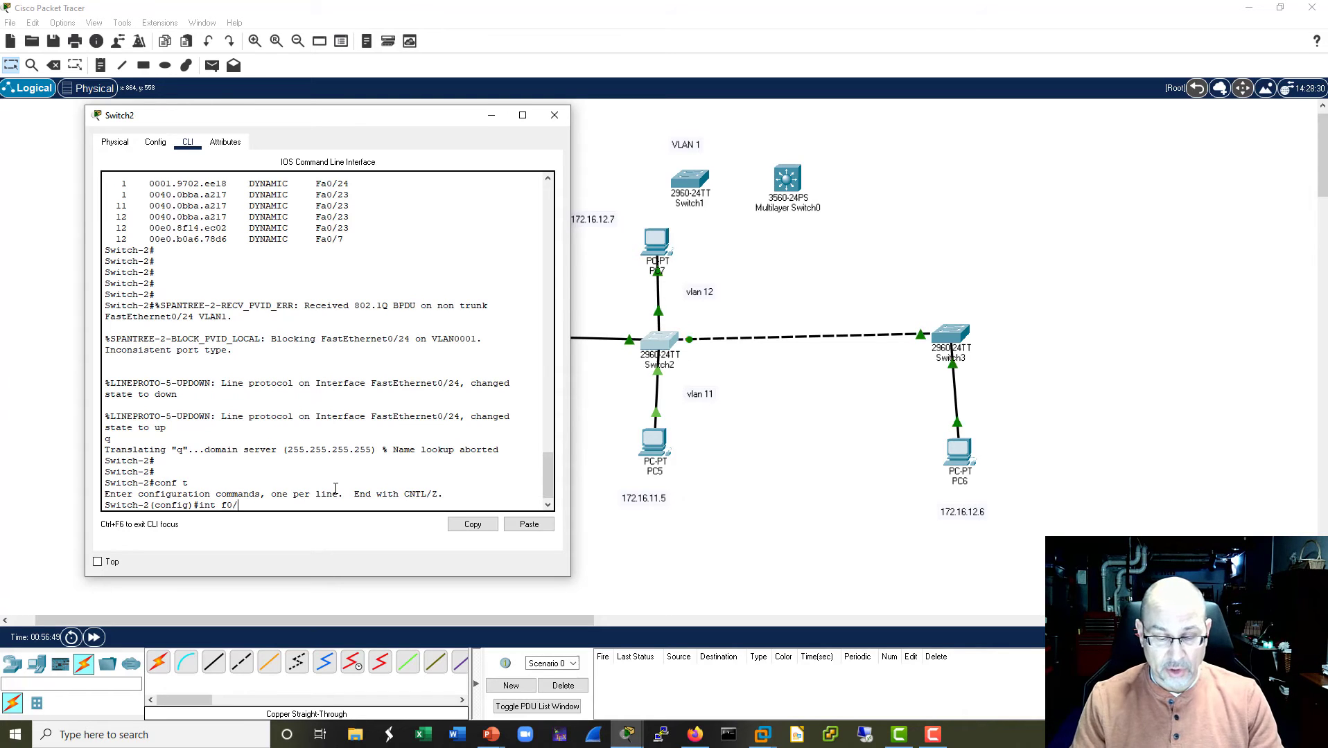
key(Return)
text(sw)
key(Tab)
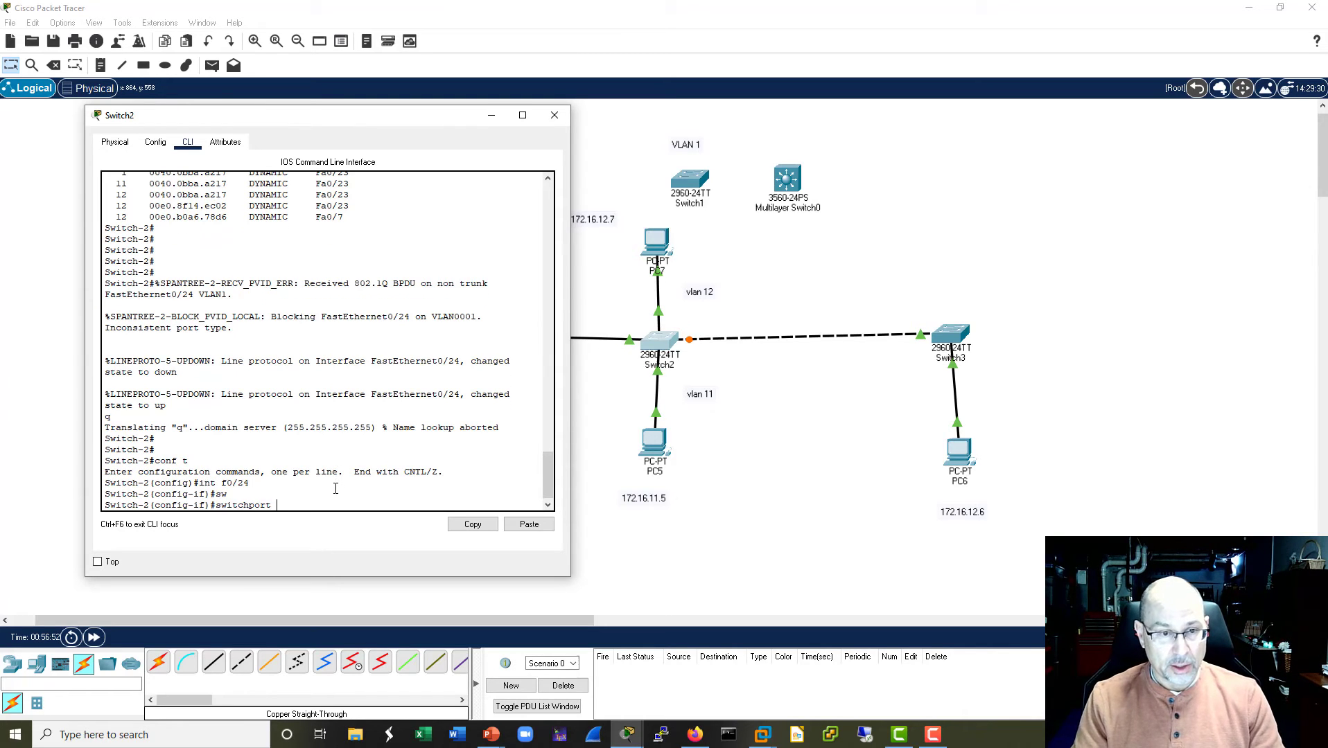
text(mode trunk)
key(Return)
key(Return)
key(Return)
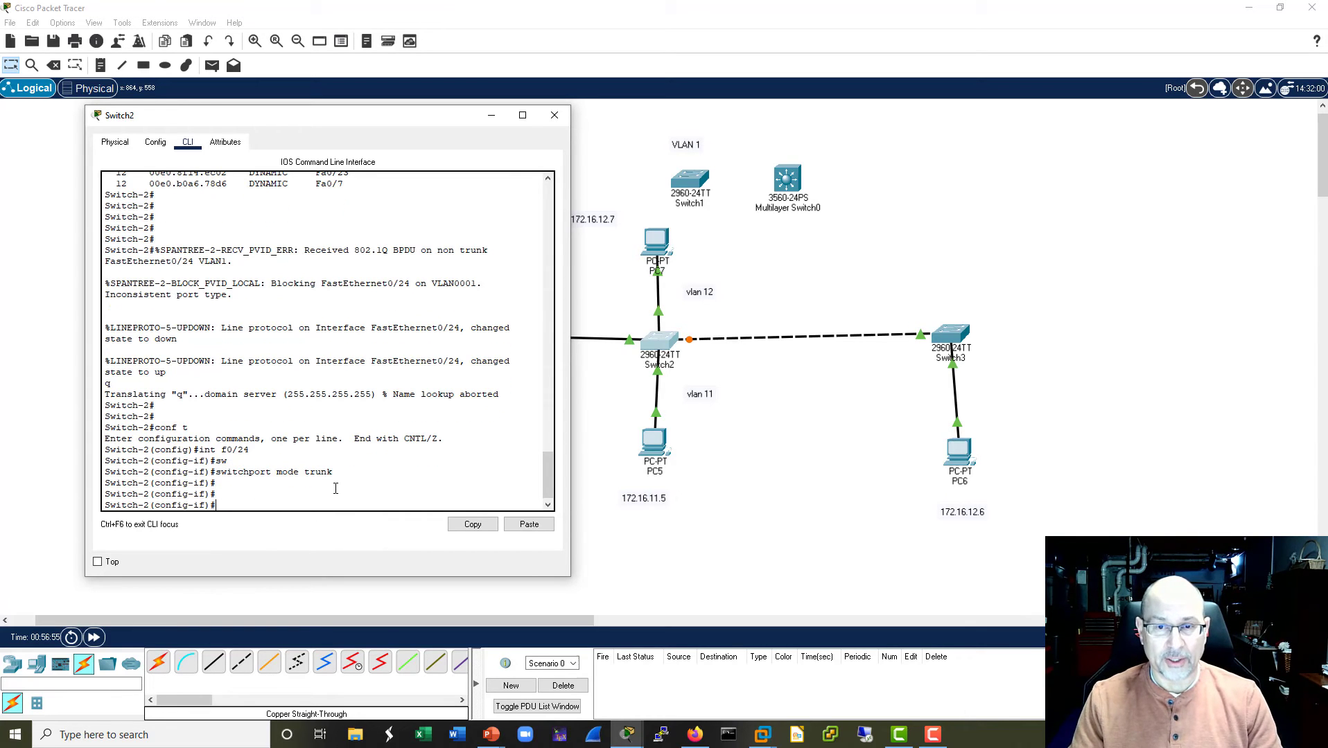
click(556, 116)
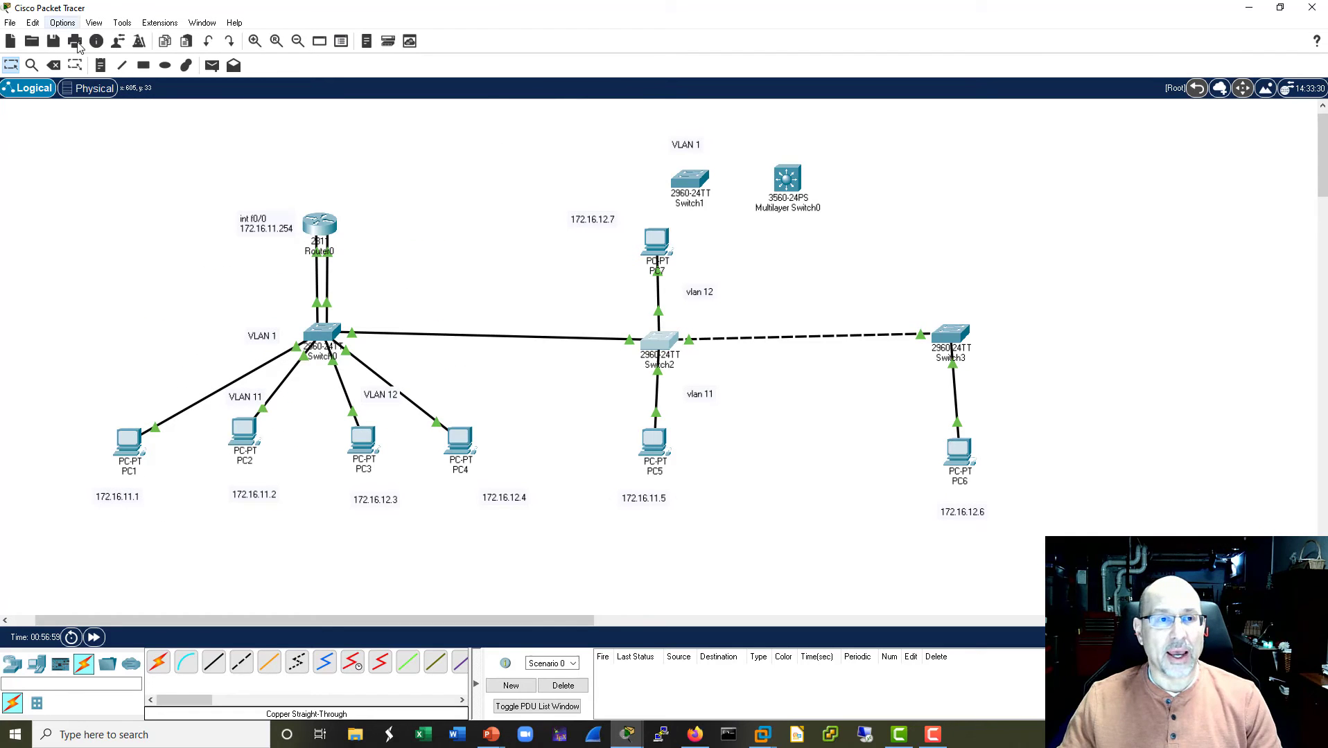
Step: Add the note "Trunk - IEEE 802.1Q (dot1q)" above the link between Switch0 and Switch2
click(458, 317)
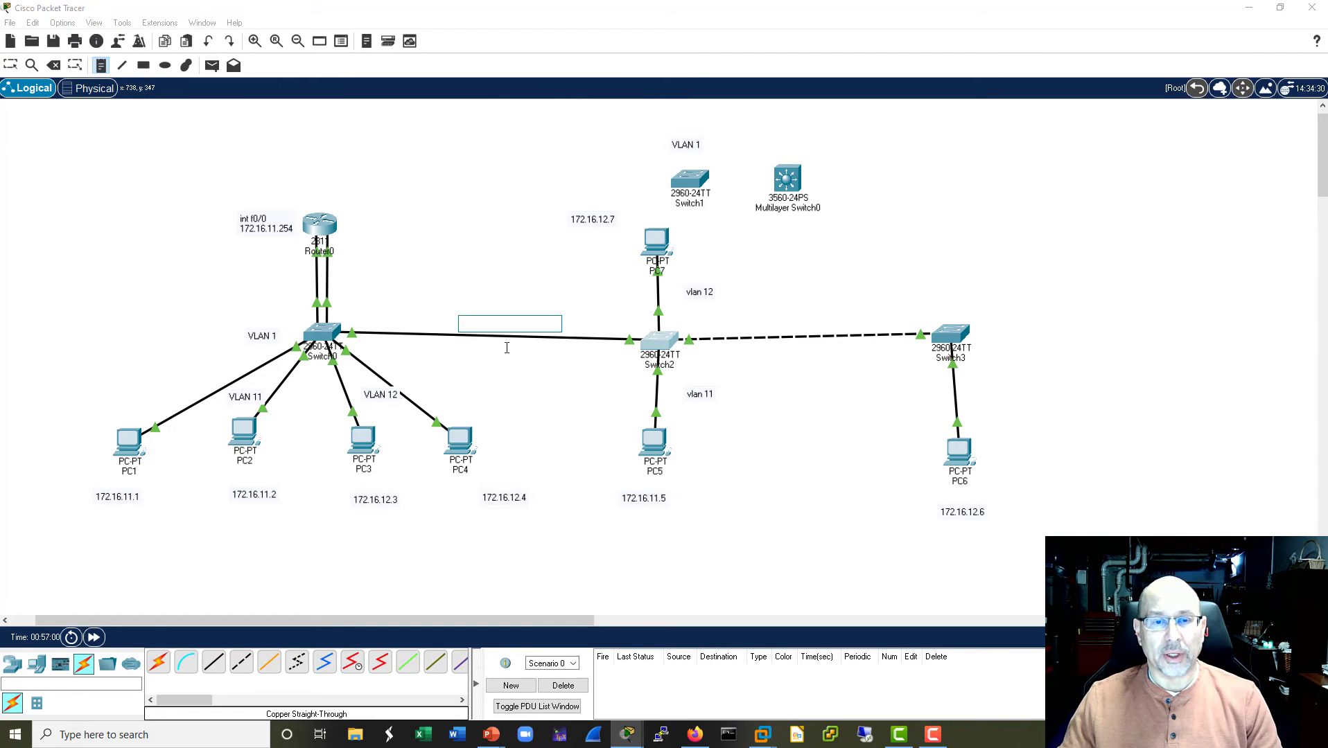
text(Trunk - IEEE)
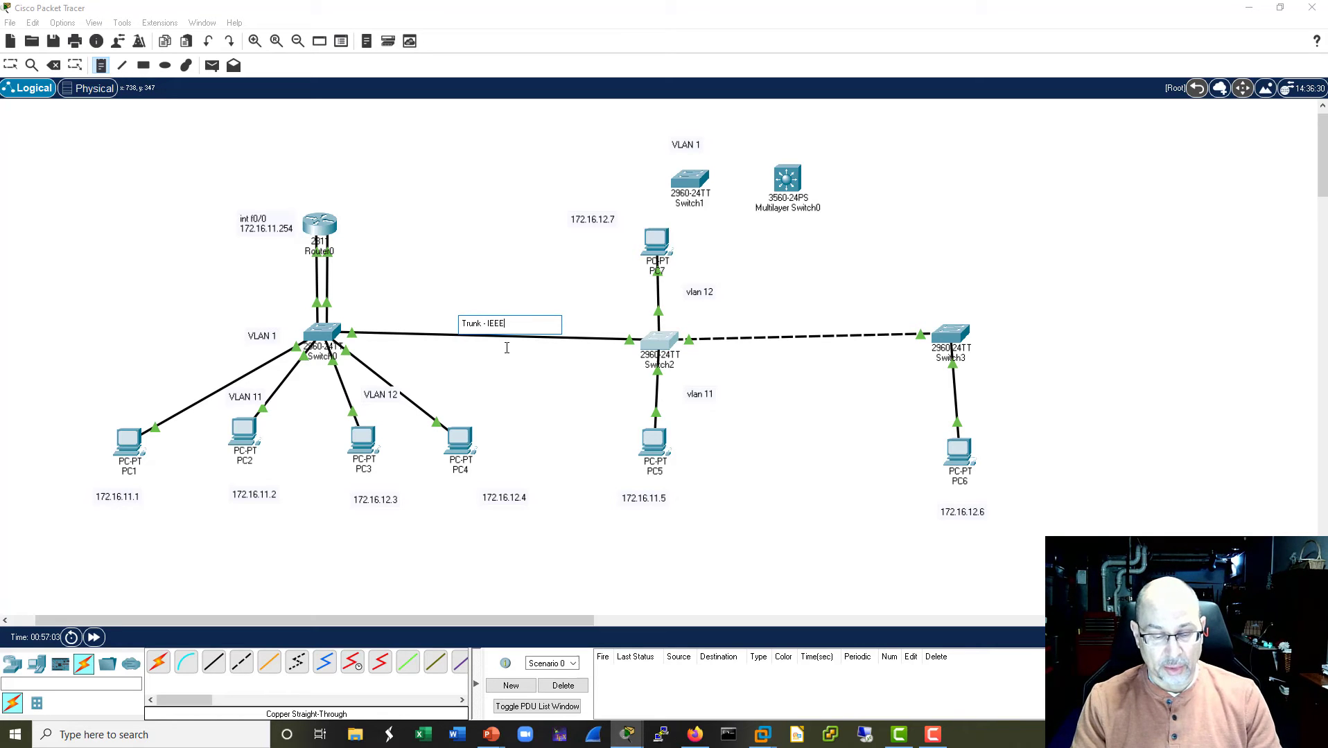
text( 802.1Q)
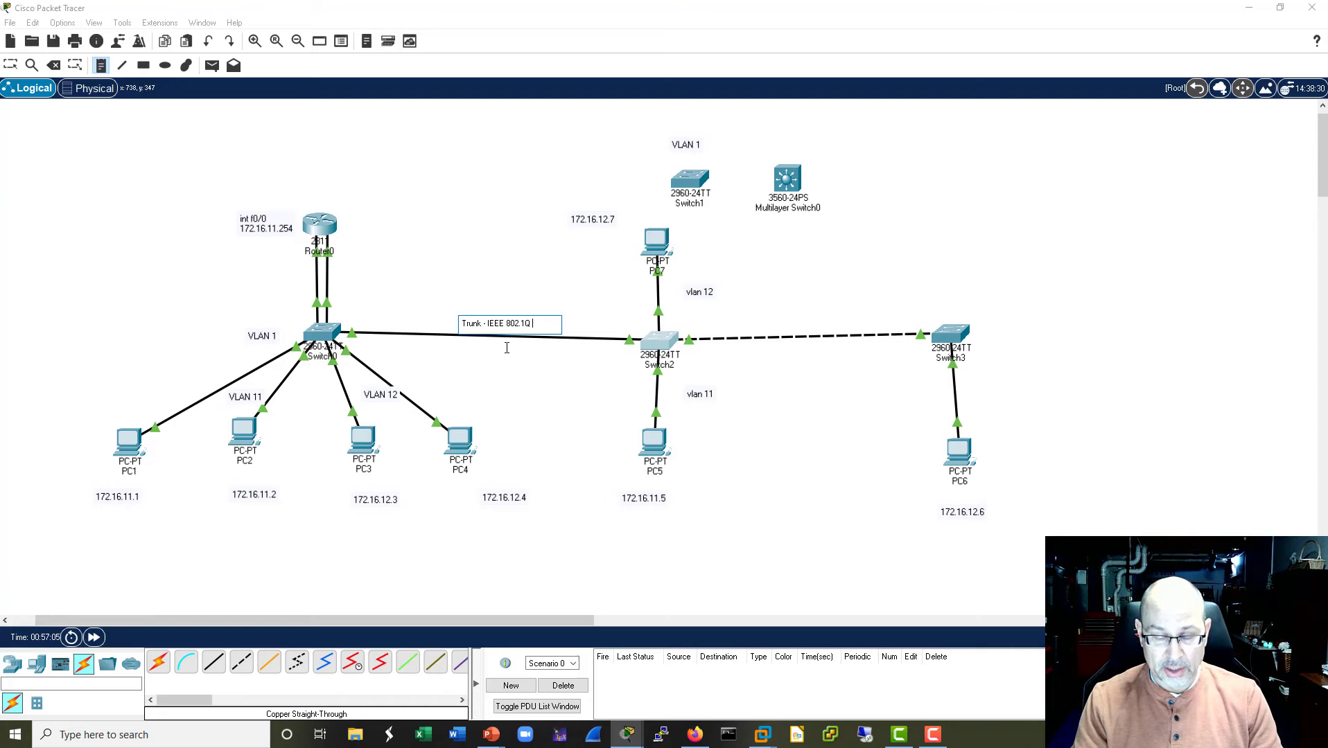
text( (dot)
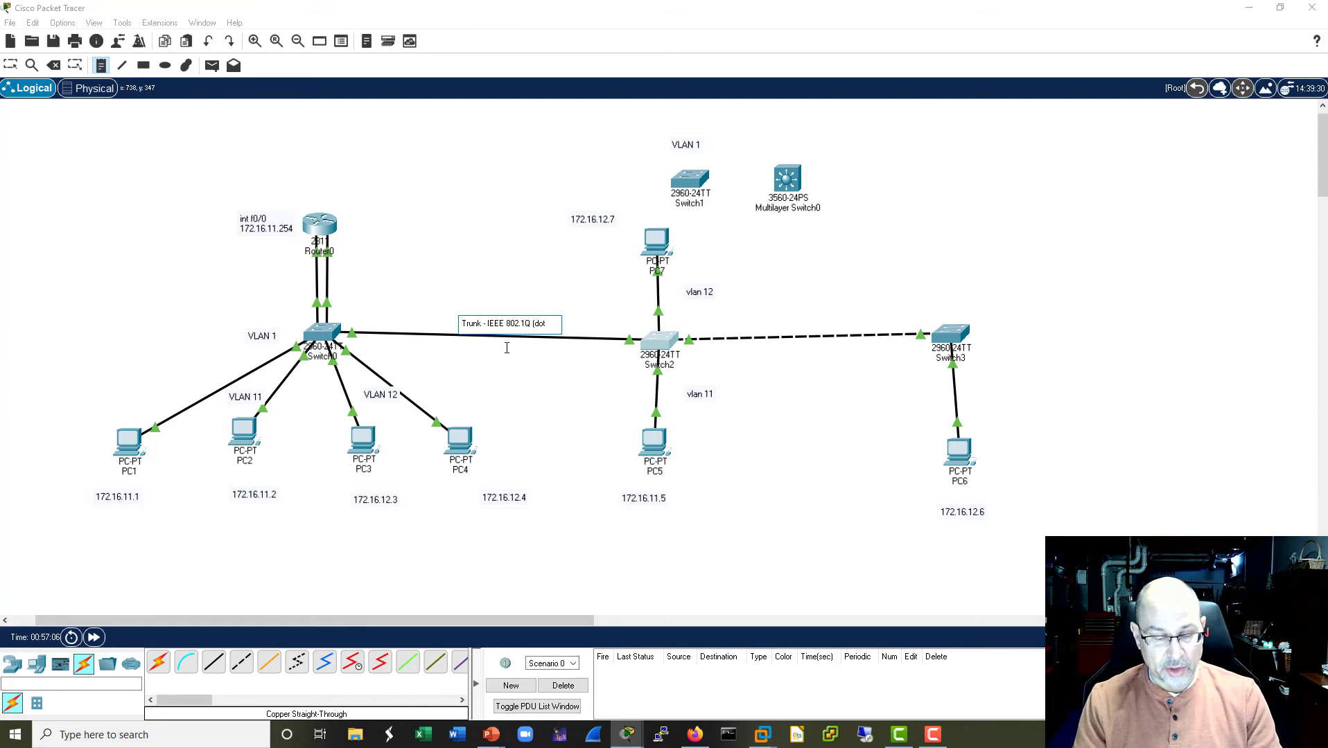
text(1q))
click(722, 289)
Step: Label the link between Switch2 and Switch3 with the note "Trunk - IEEE 802.1Q (dot1q)" and leave note placement
click(761, 318)
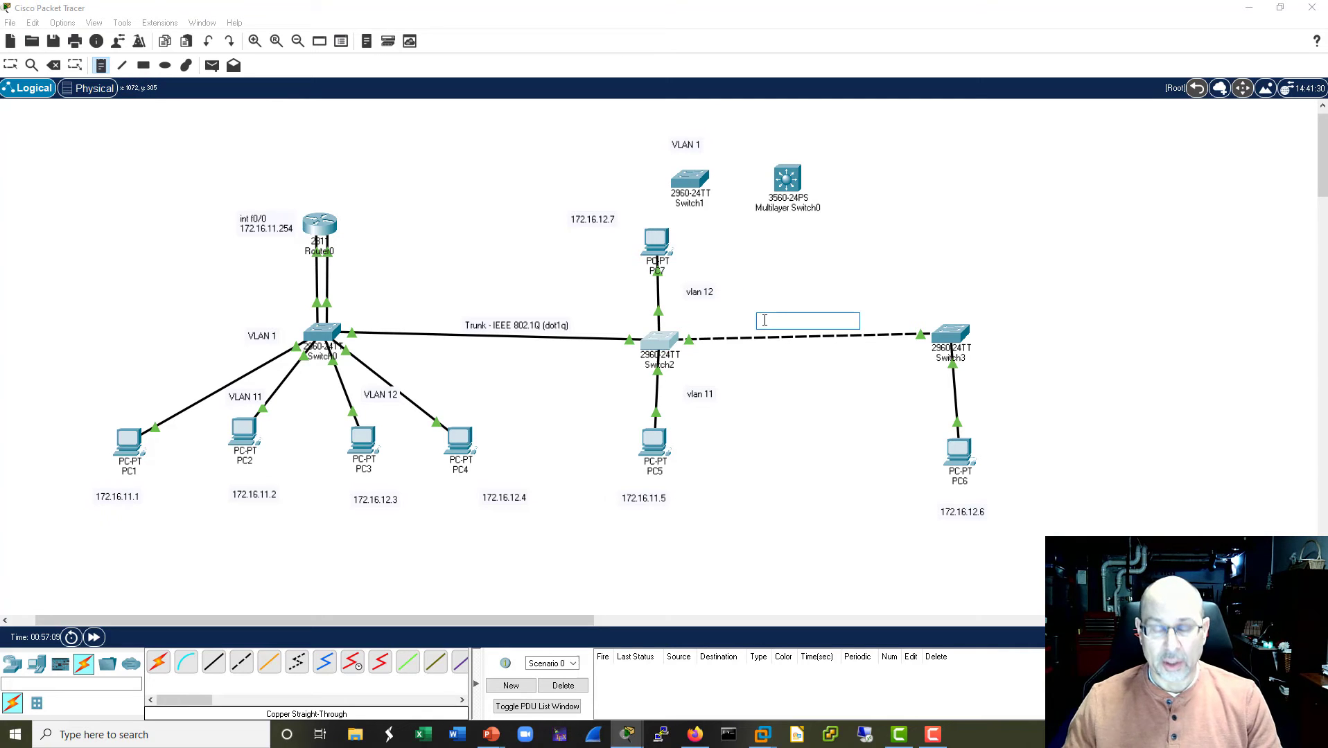
text(Trunk - IEEE )
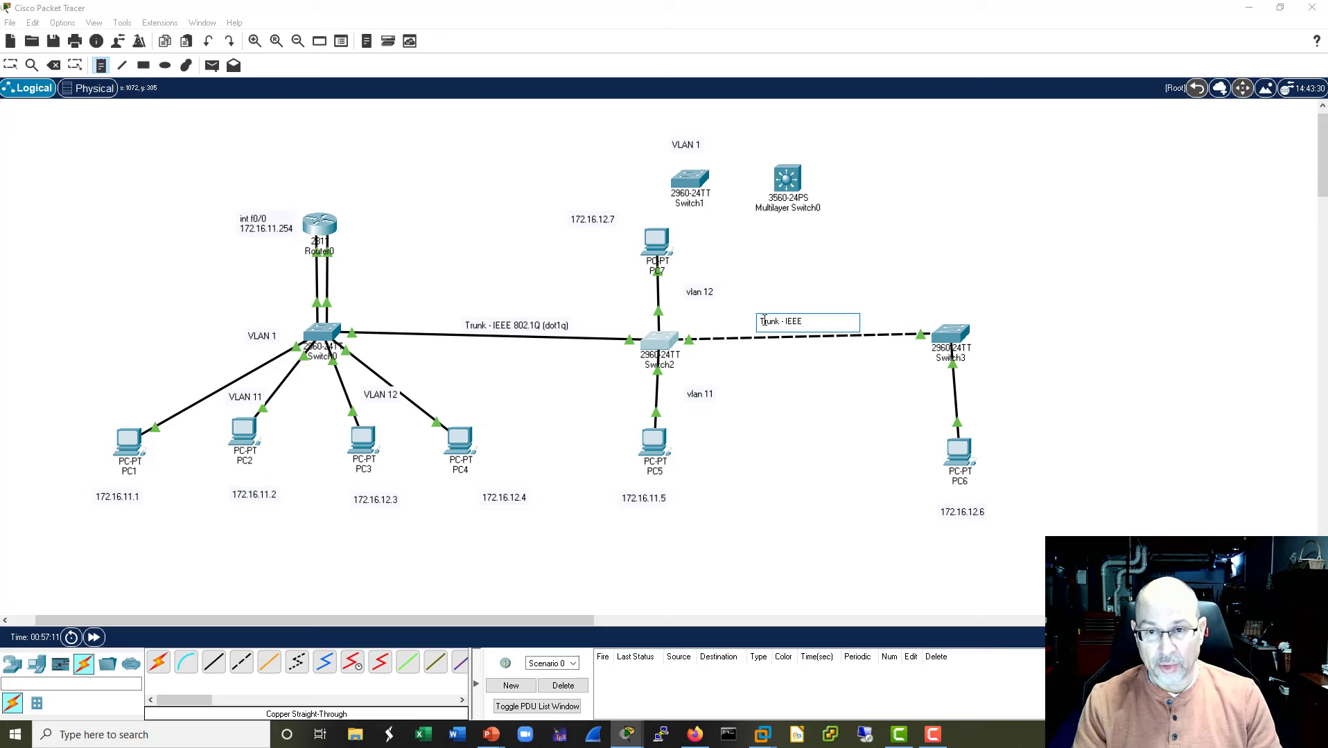
text(802.1Q (dot1q))
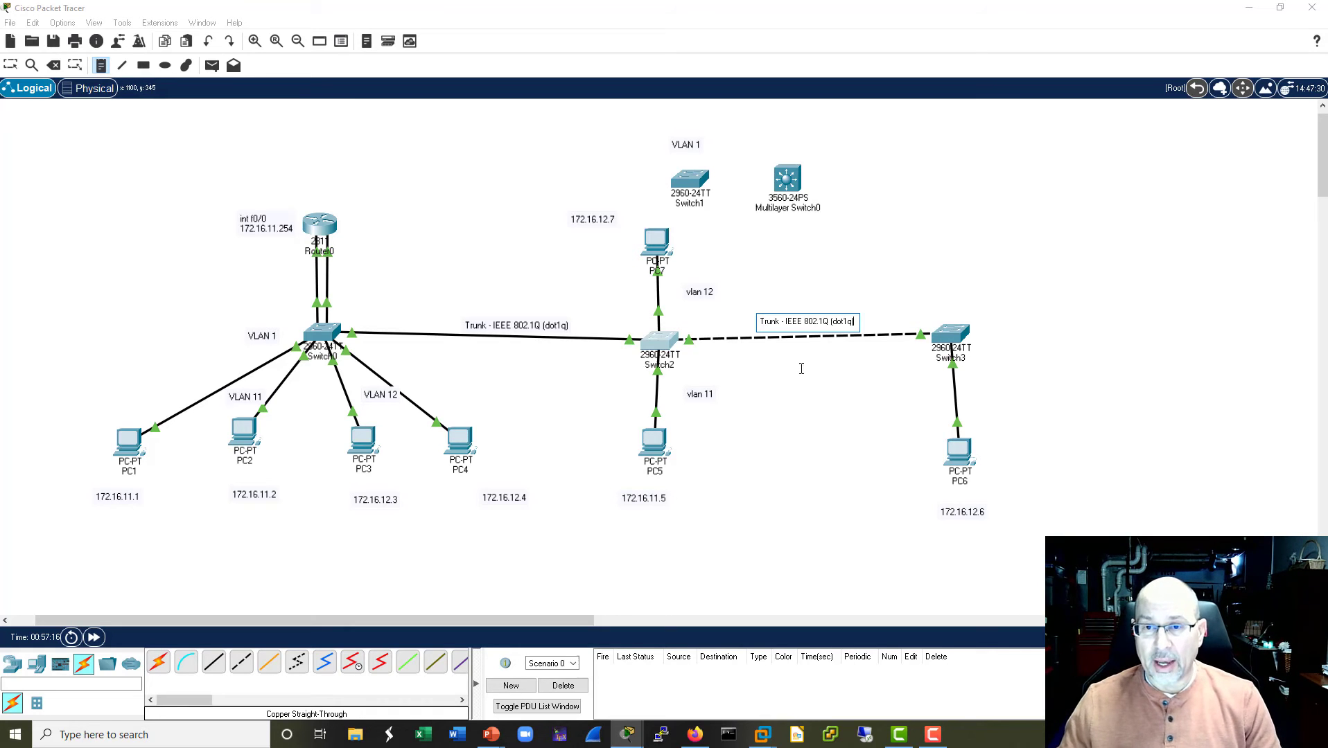
click(802, 370)
key(Escape)
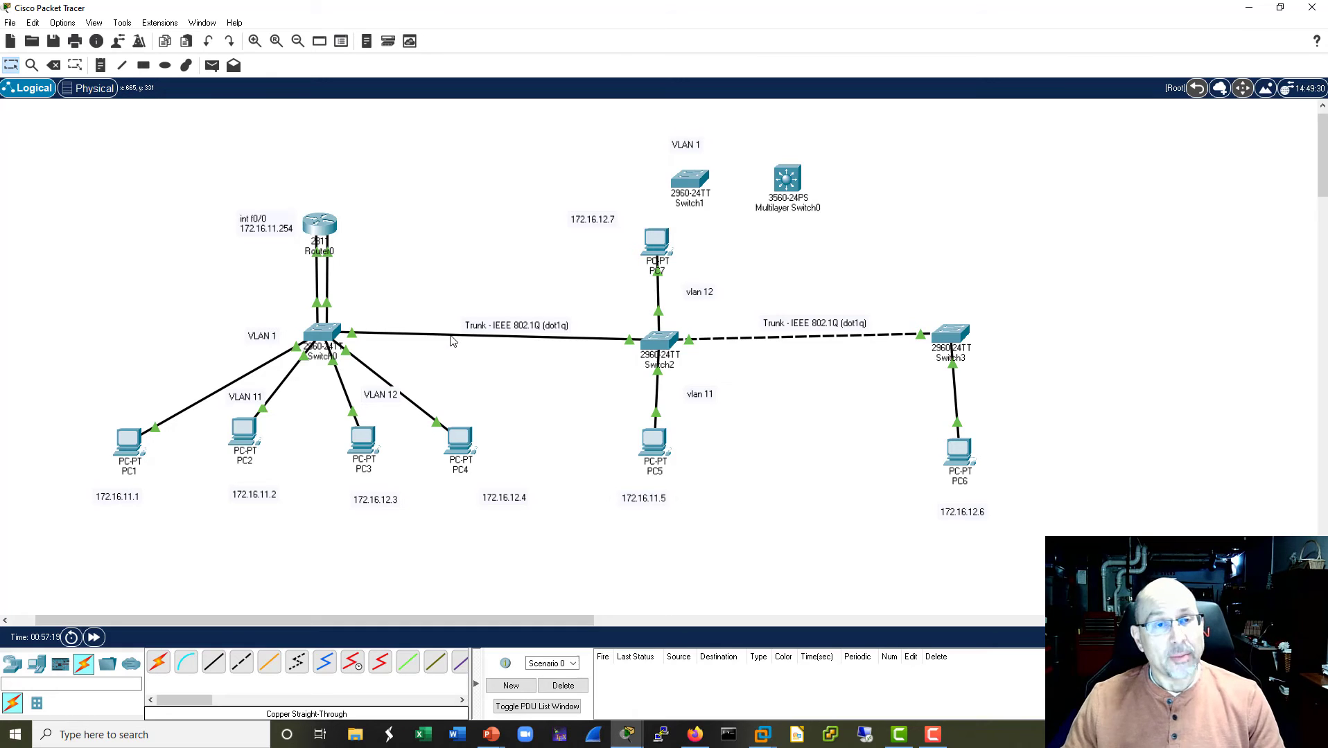
mouse_move(451, 339)
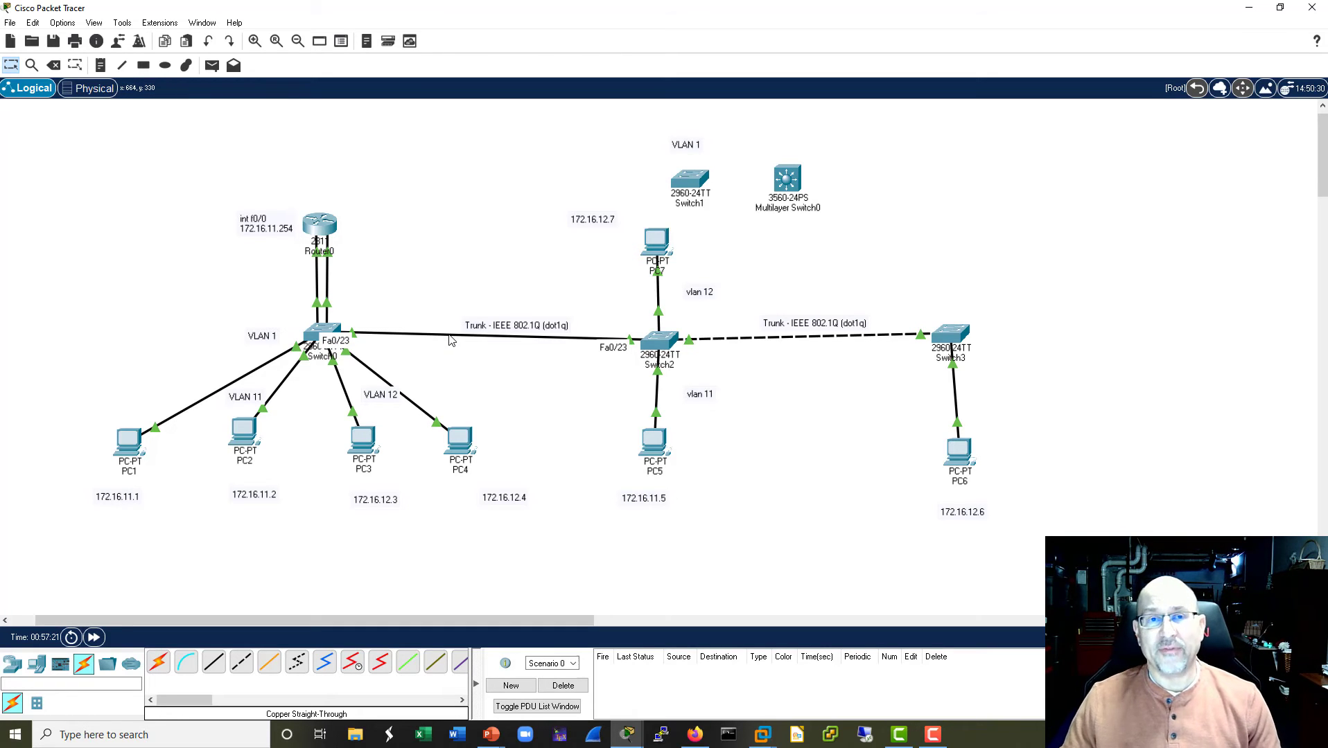
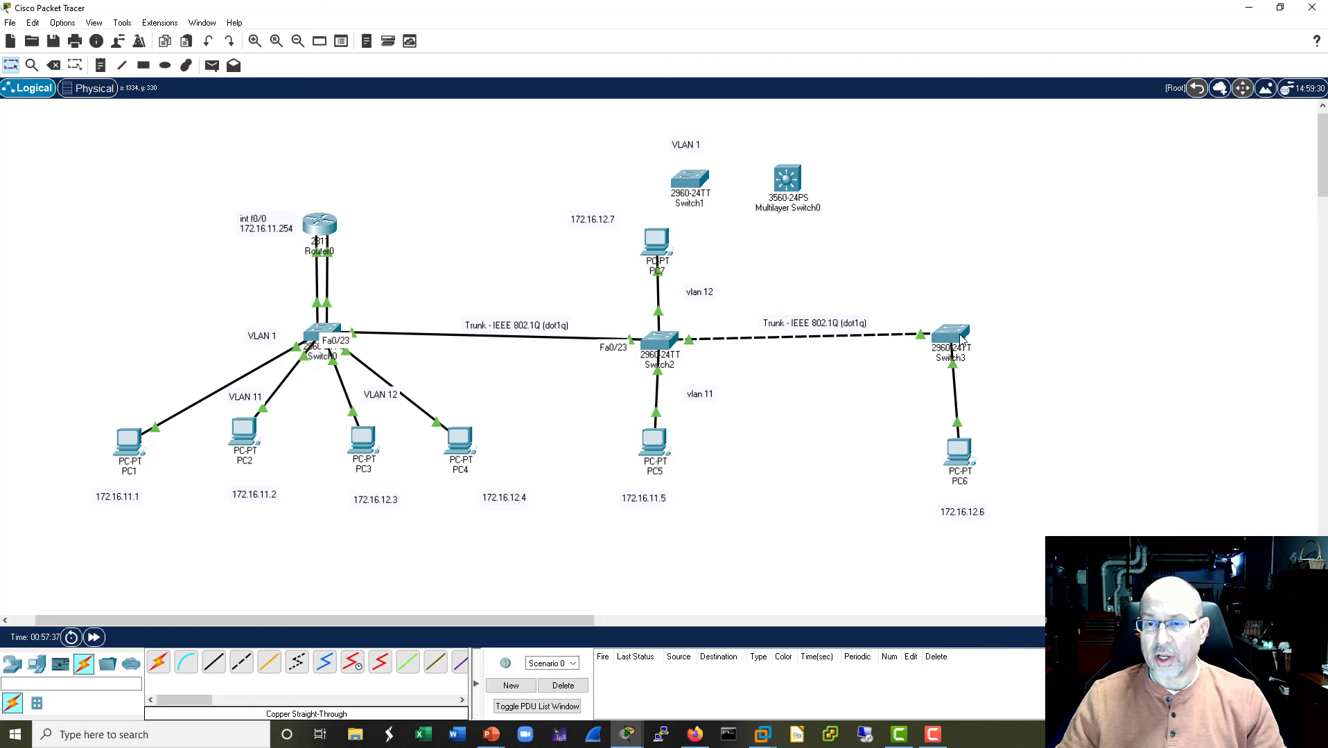
click(962, 457)
drag(679, 134, 362, 132)
click(231, 153)
click(430, 201)
text(pin)
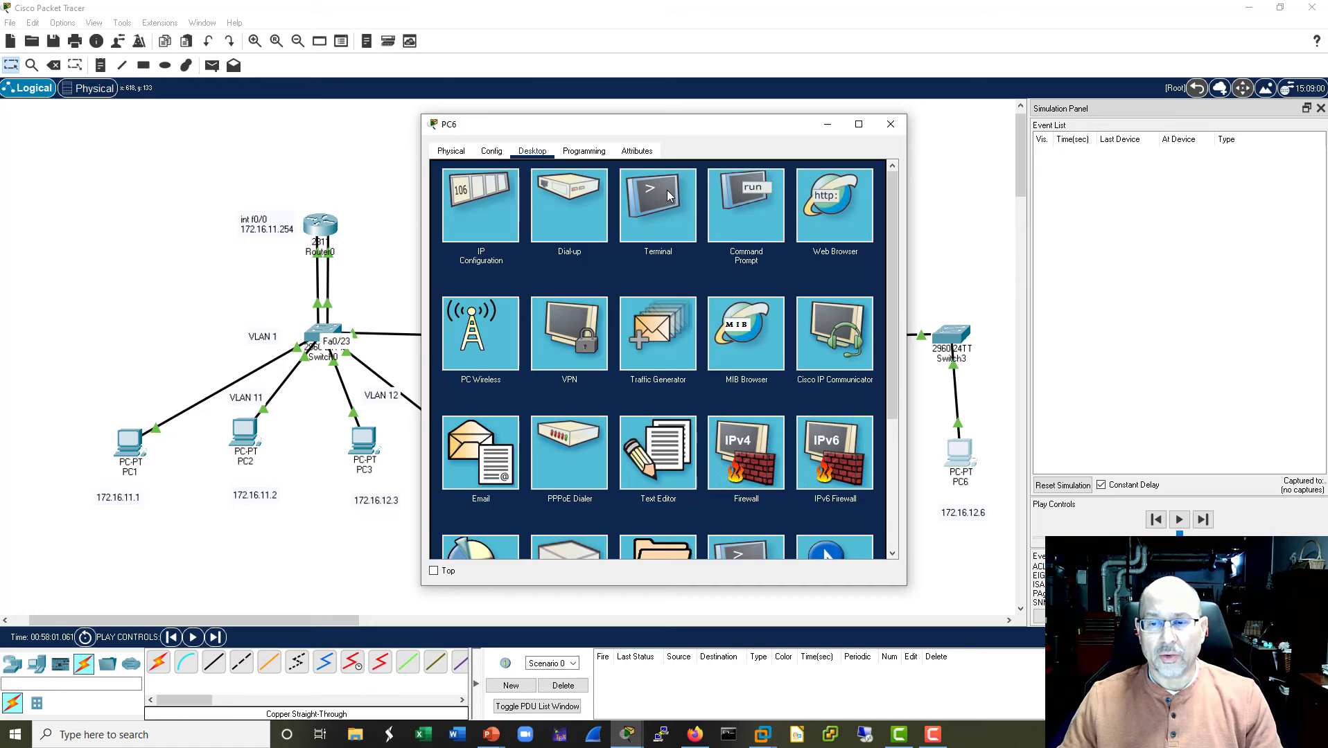
Step: In simulation mode, ping 172.16.11.1 from PC6's command prompt and move the PC6 window clear of the topology
click(668, 195)
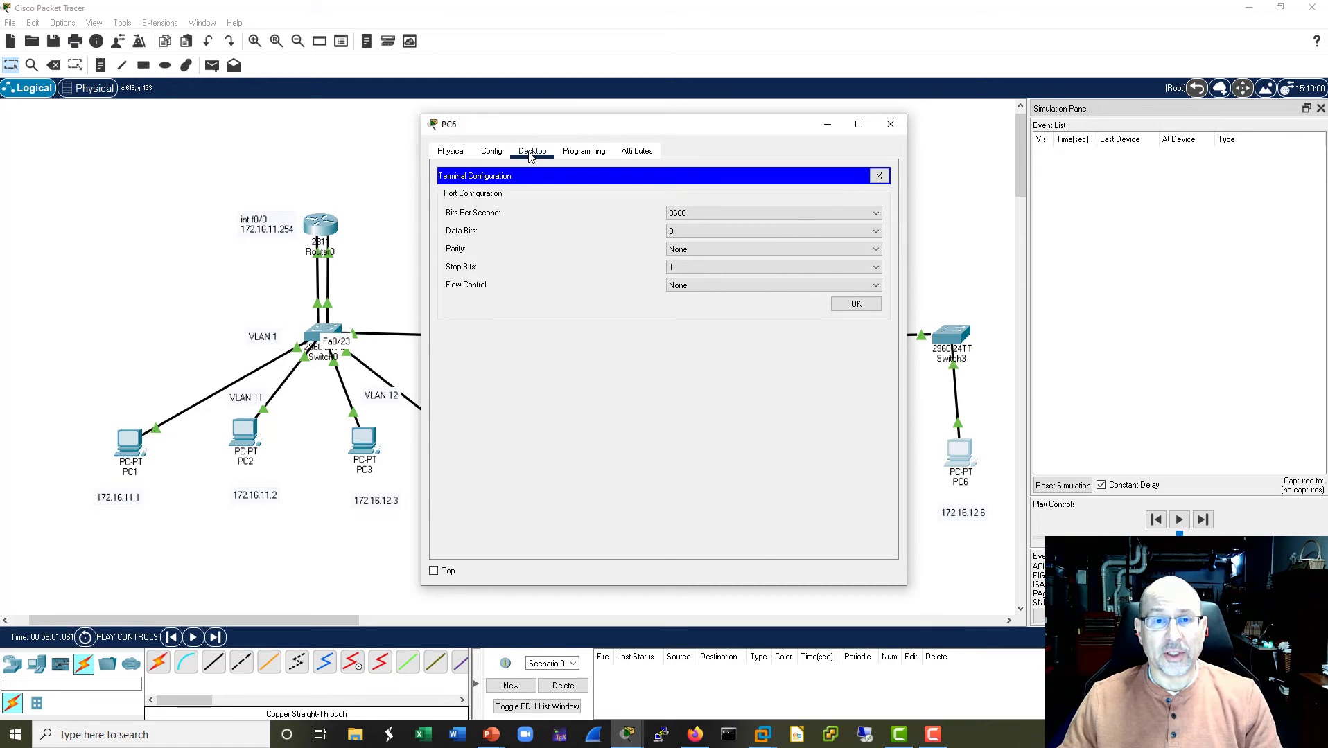
click(878, 175)
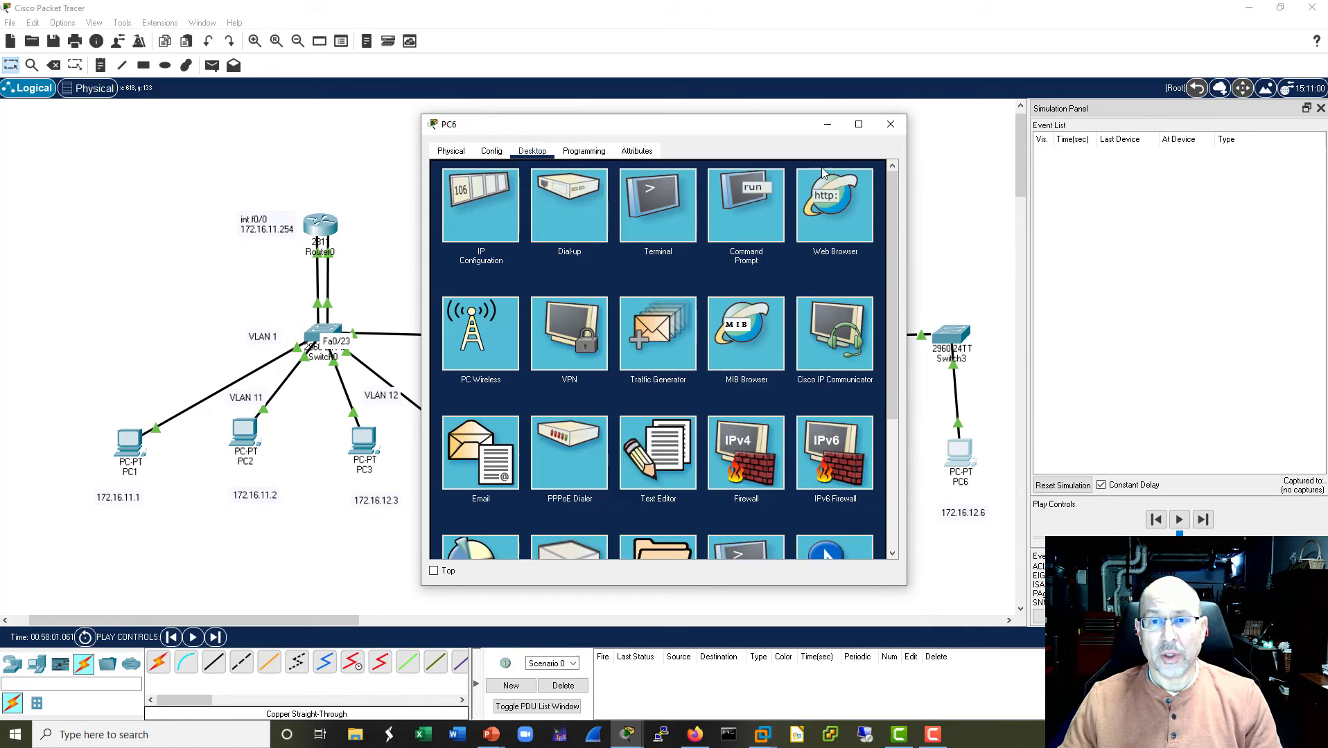
click(759, 197)
text(ping 172.16.11.1)
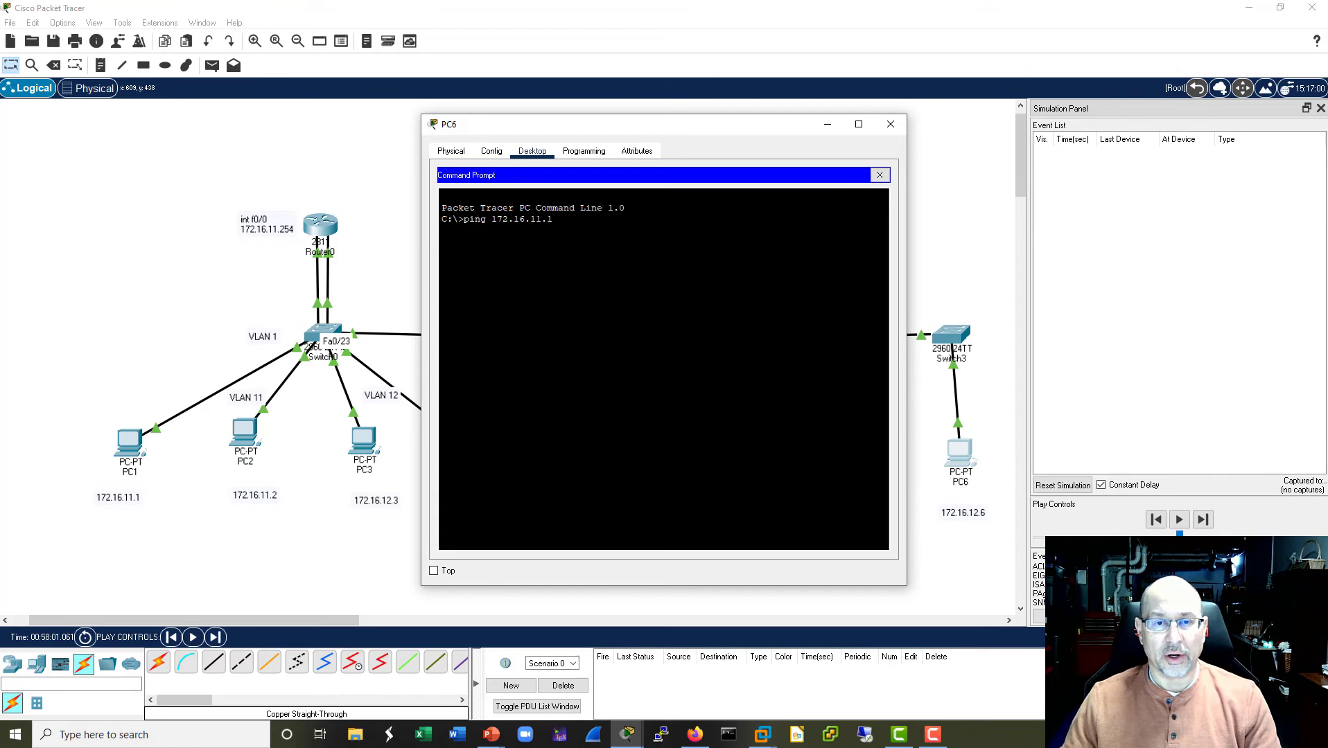
key(Return)
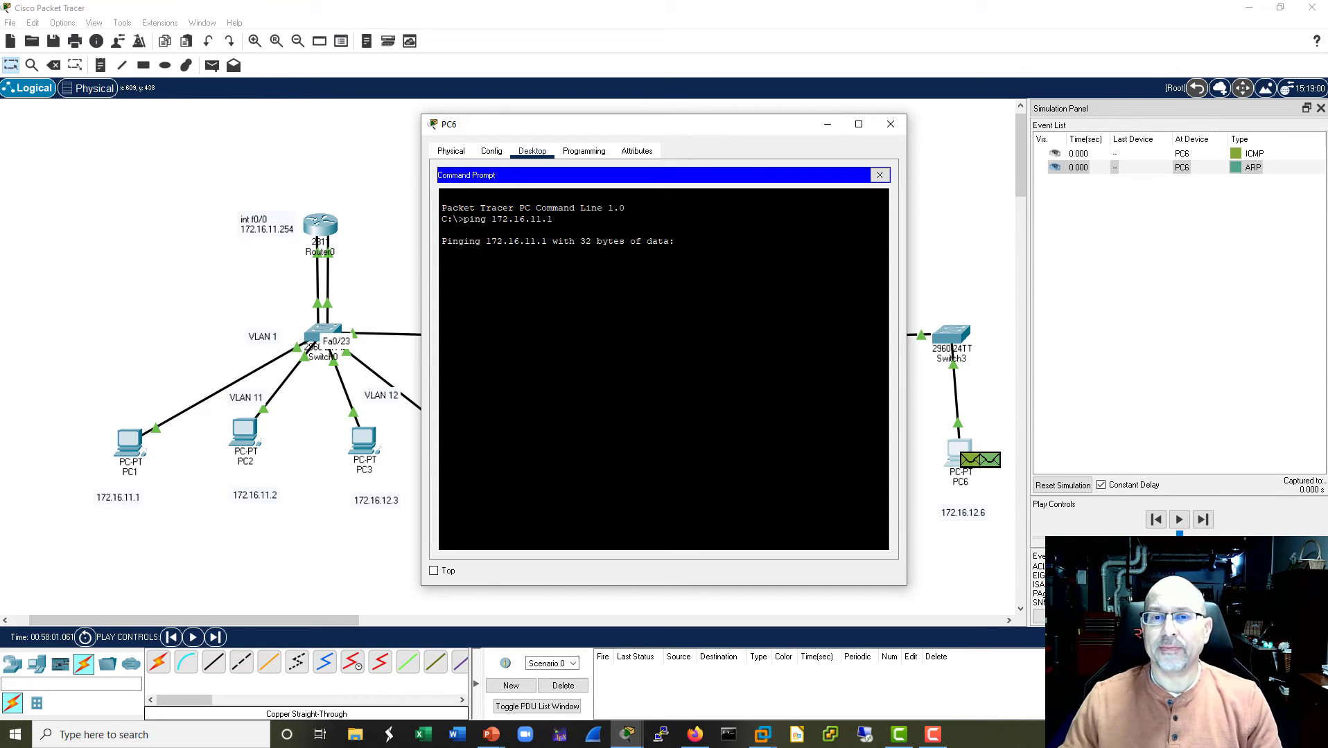
drag(770, 124, 530, 554)
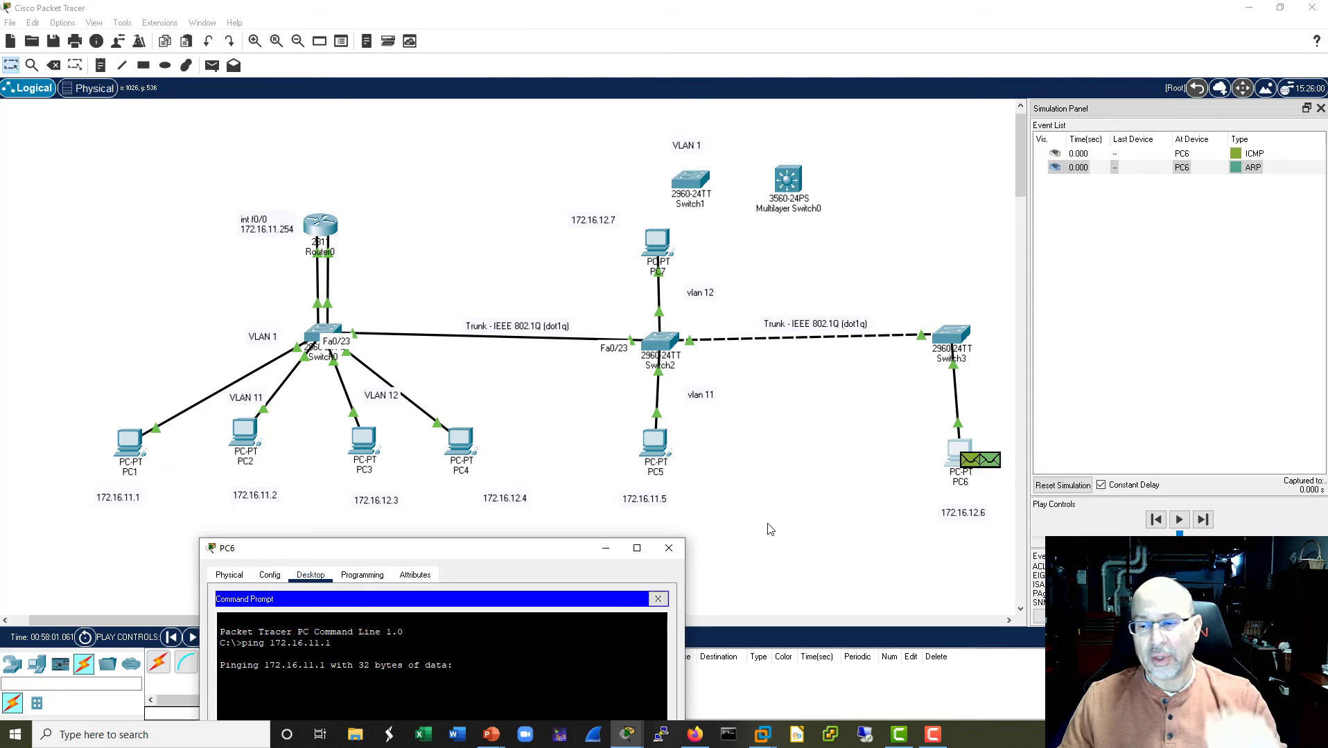
Step: Switch to the Windows command prompt, run route print, examine the IPv4 route table, and close the prompt
click(728, 734)
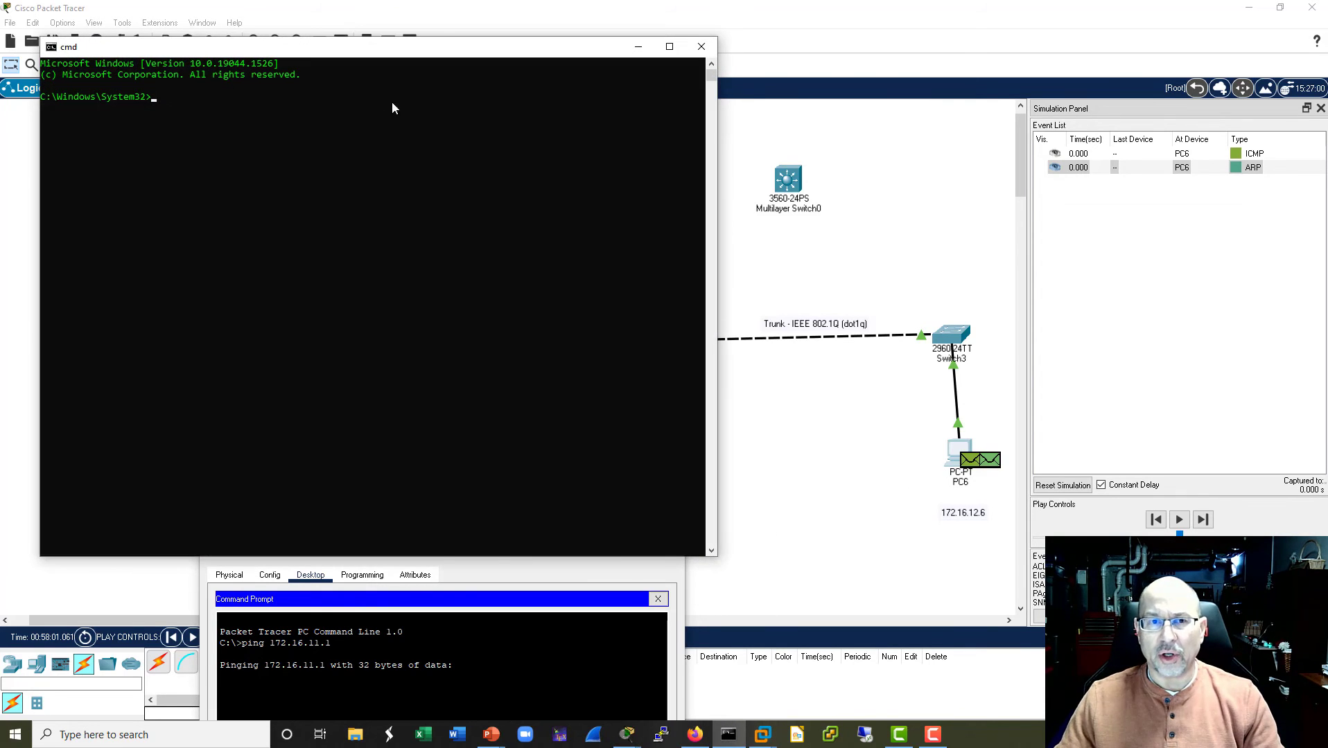
click(425, 139)
text(rout)
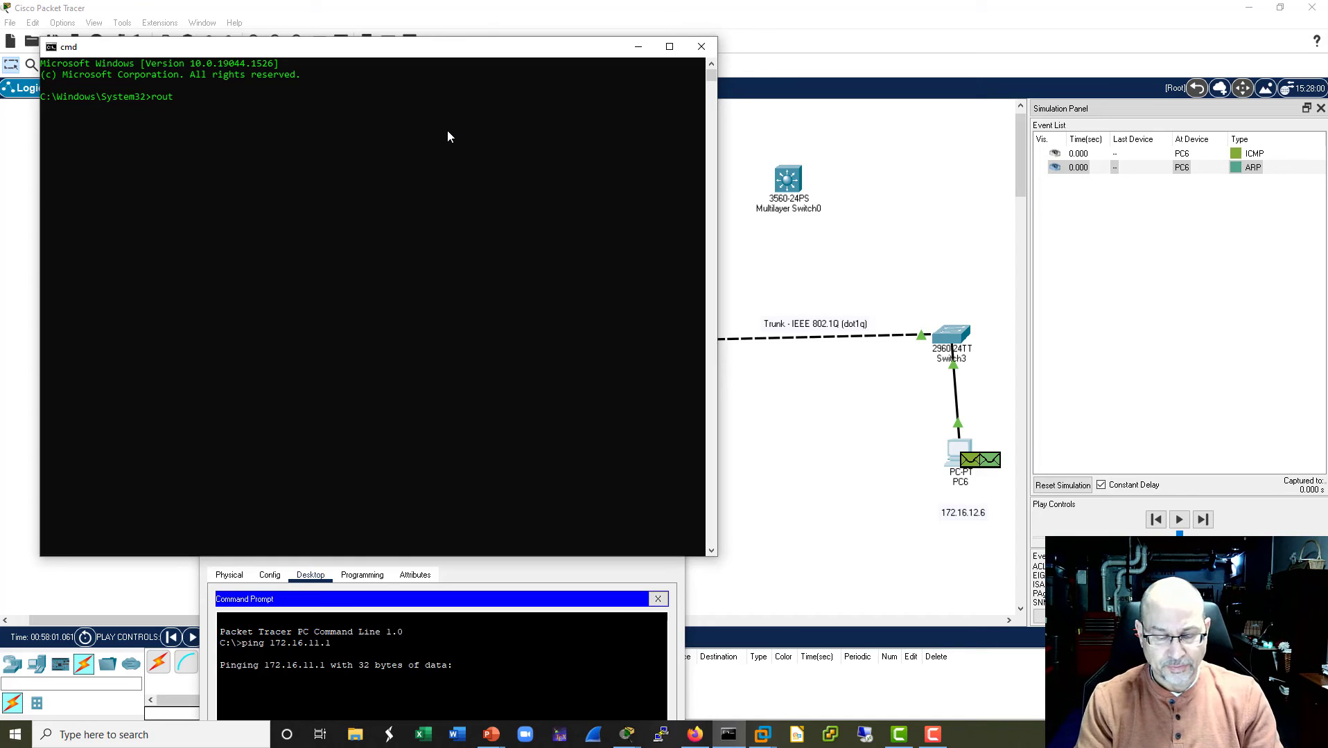
text(e print)
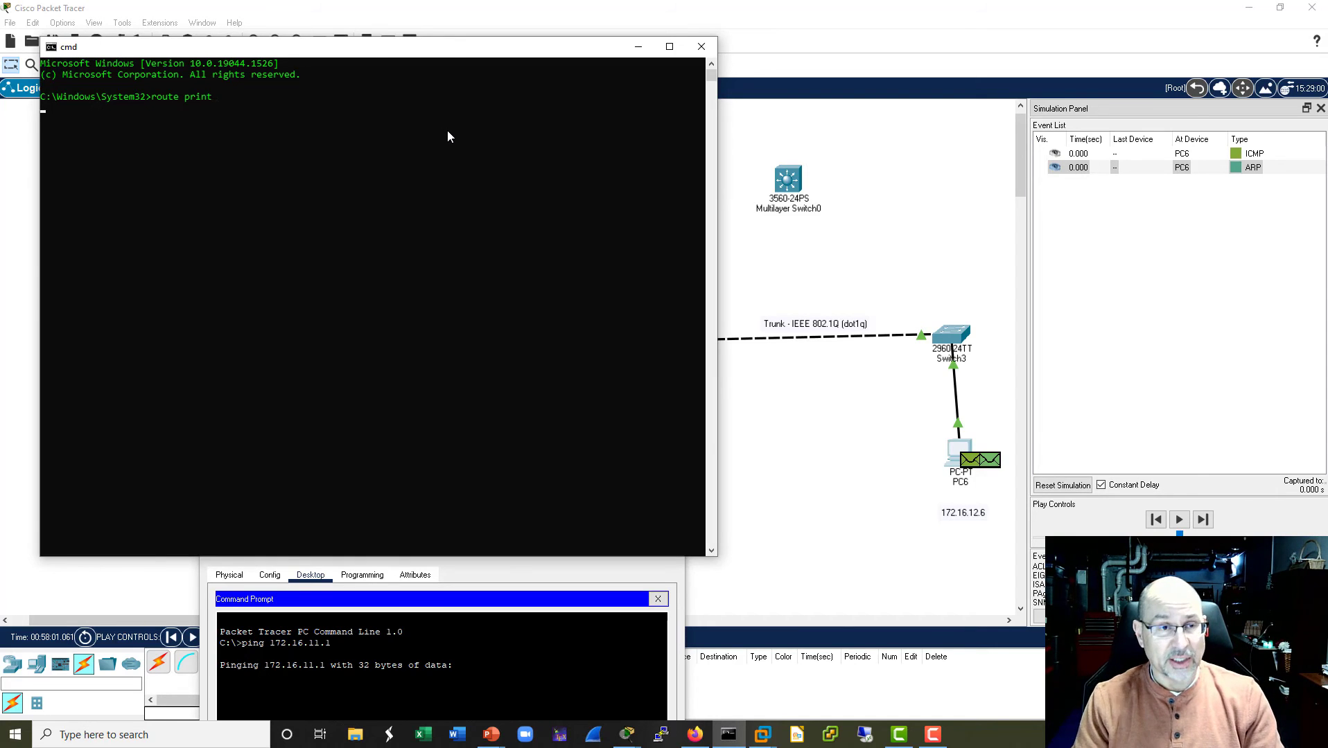
key(Return)
scroll(604, 249, up, 4)
drag(511, 397, 39, 159)
click(498, 388)
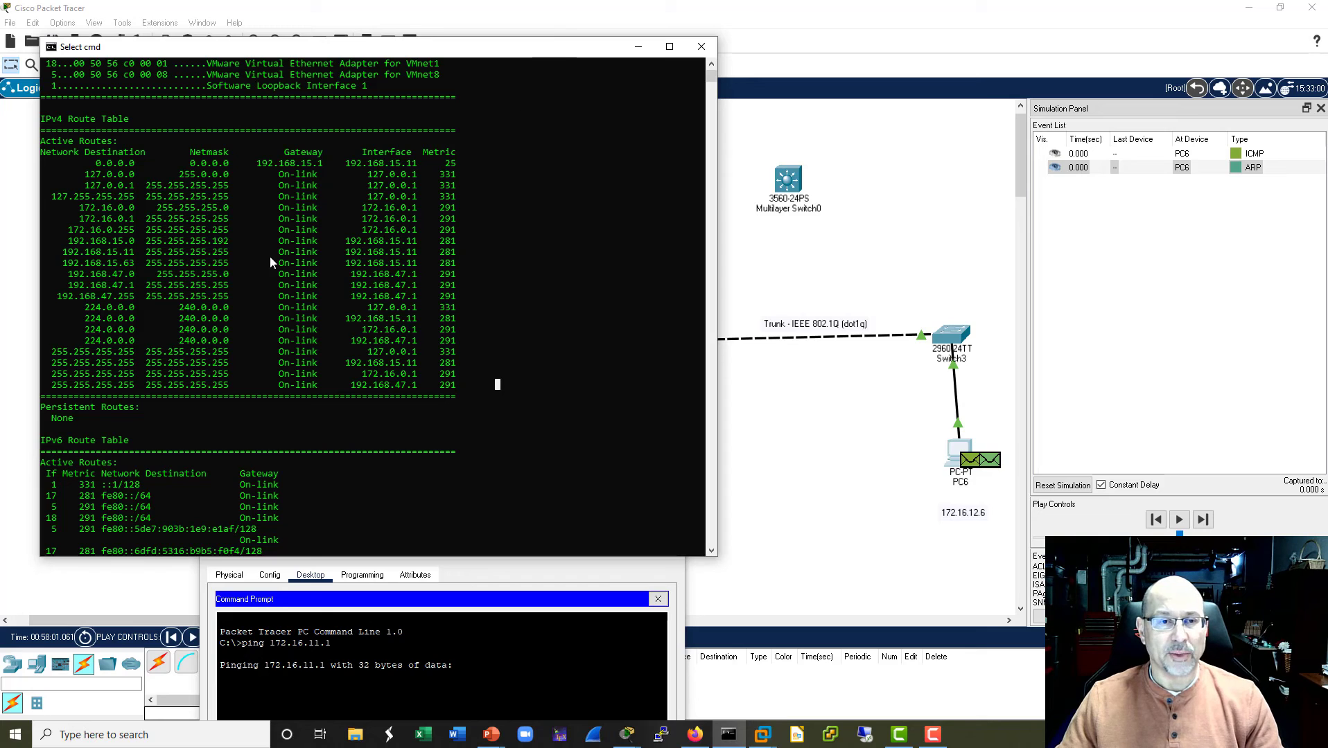
click(701, 47)
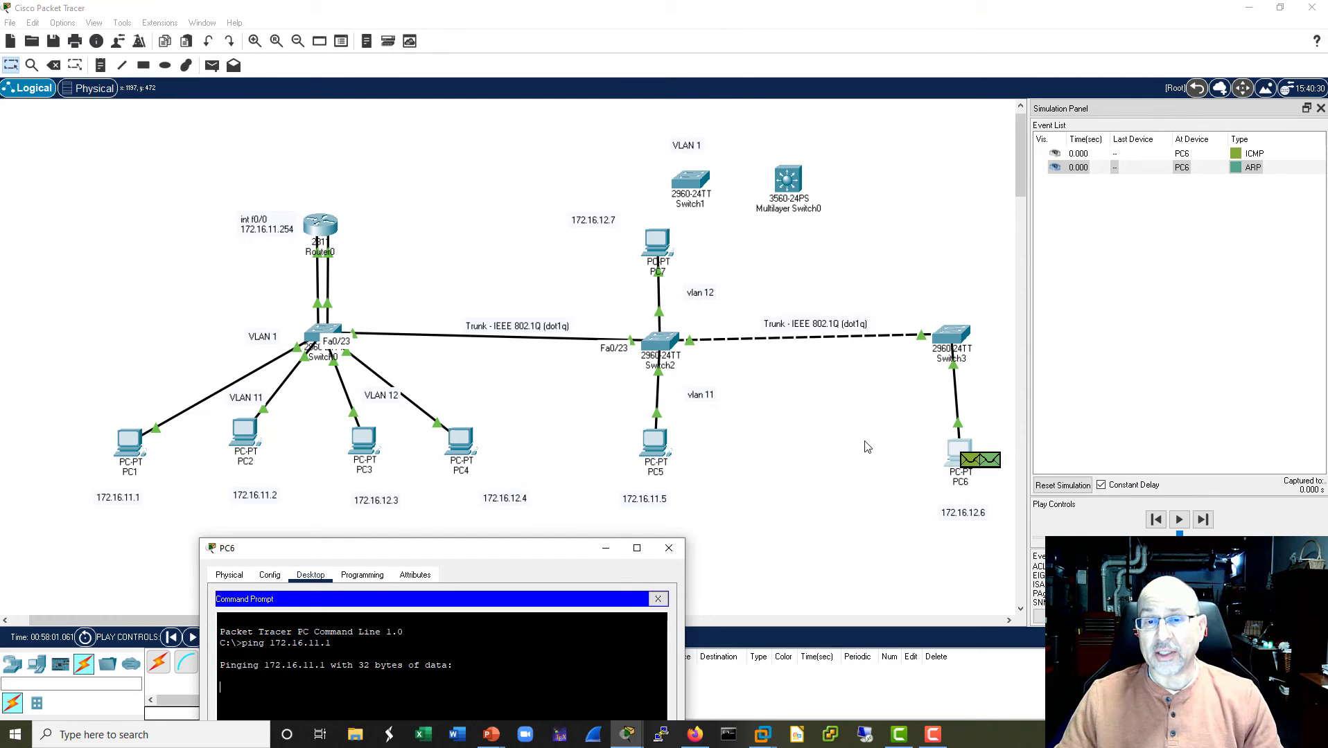
Step: Open the pending ARP event at PC6, widen its outbound PDU details, and examine the target MAC and target IP fields
click(1113, 167)
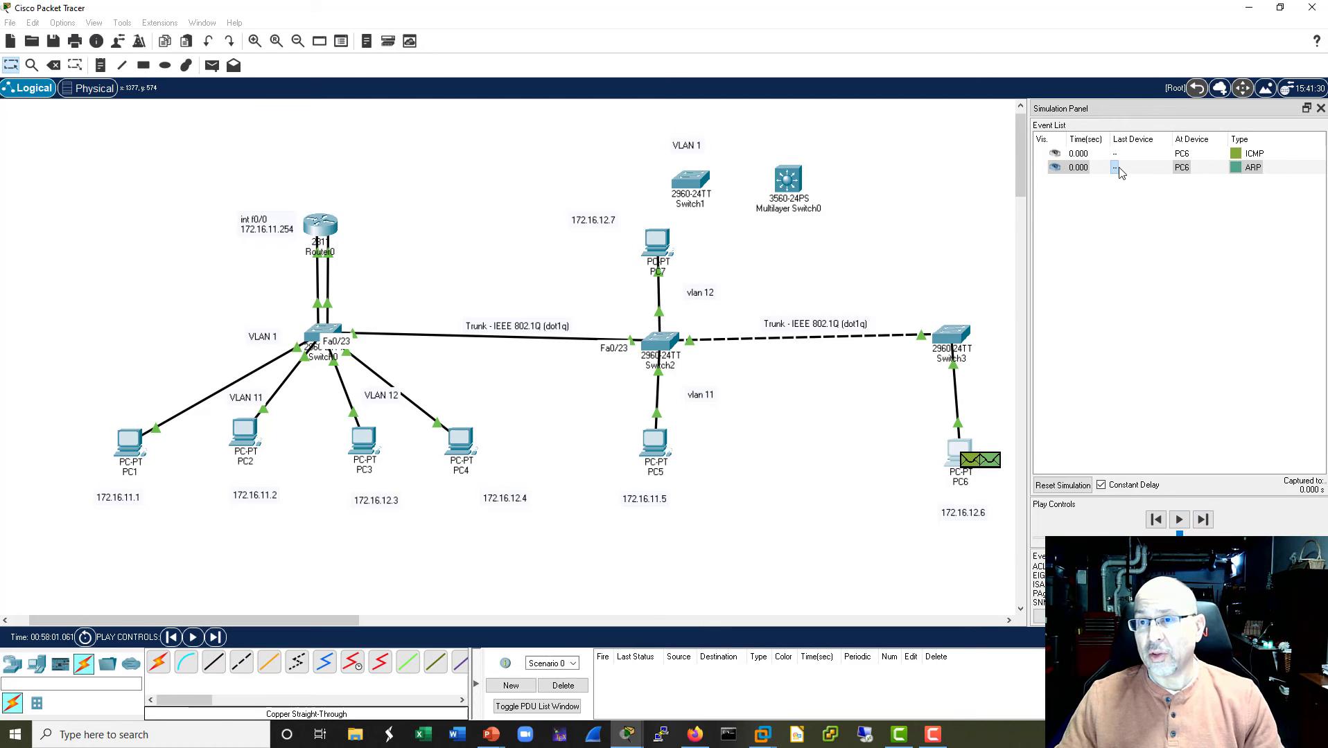
click(592, 186)
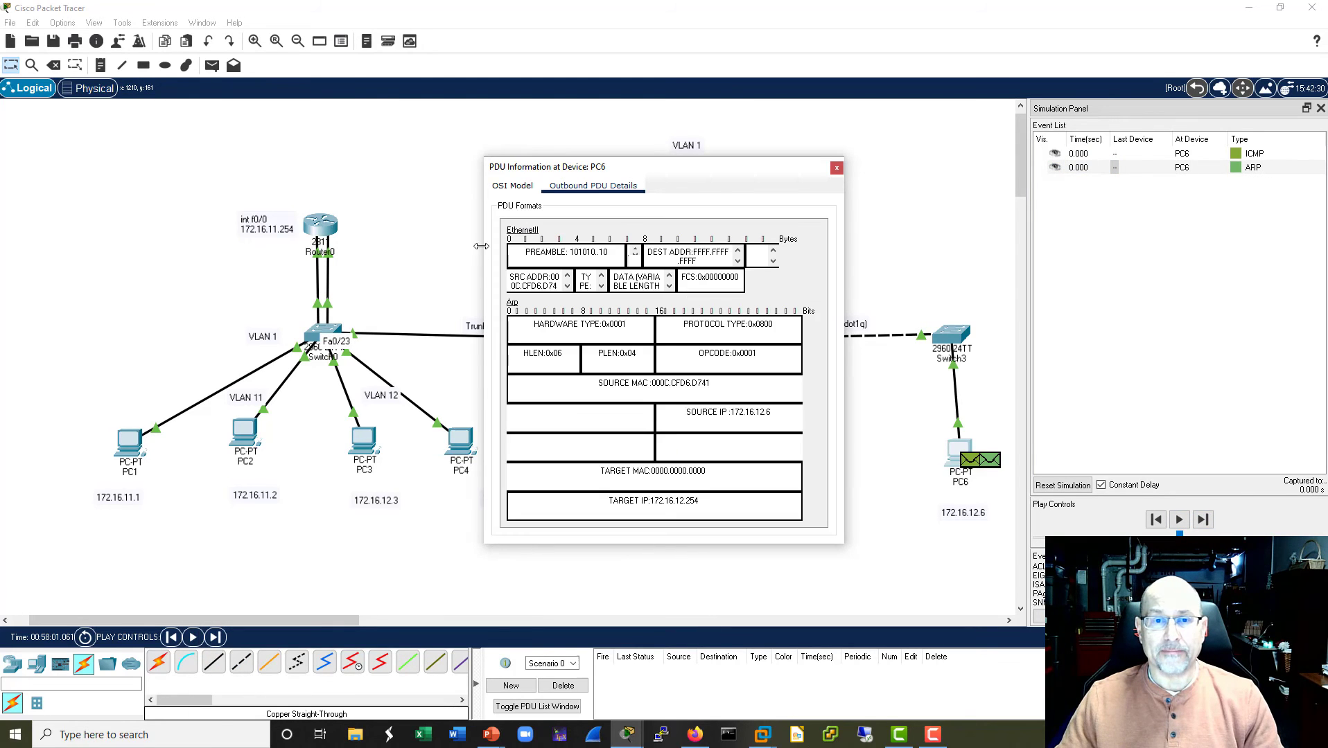
drag(485, 254, 113, 254)
triple_click(505, 473)
click(510, 510)
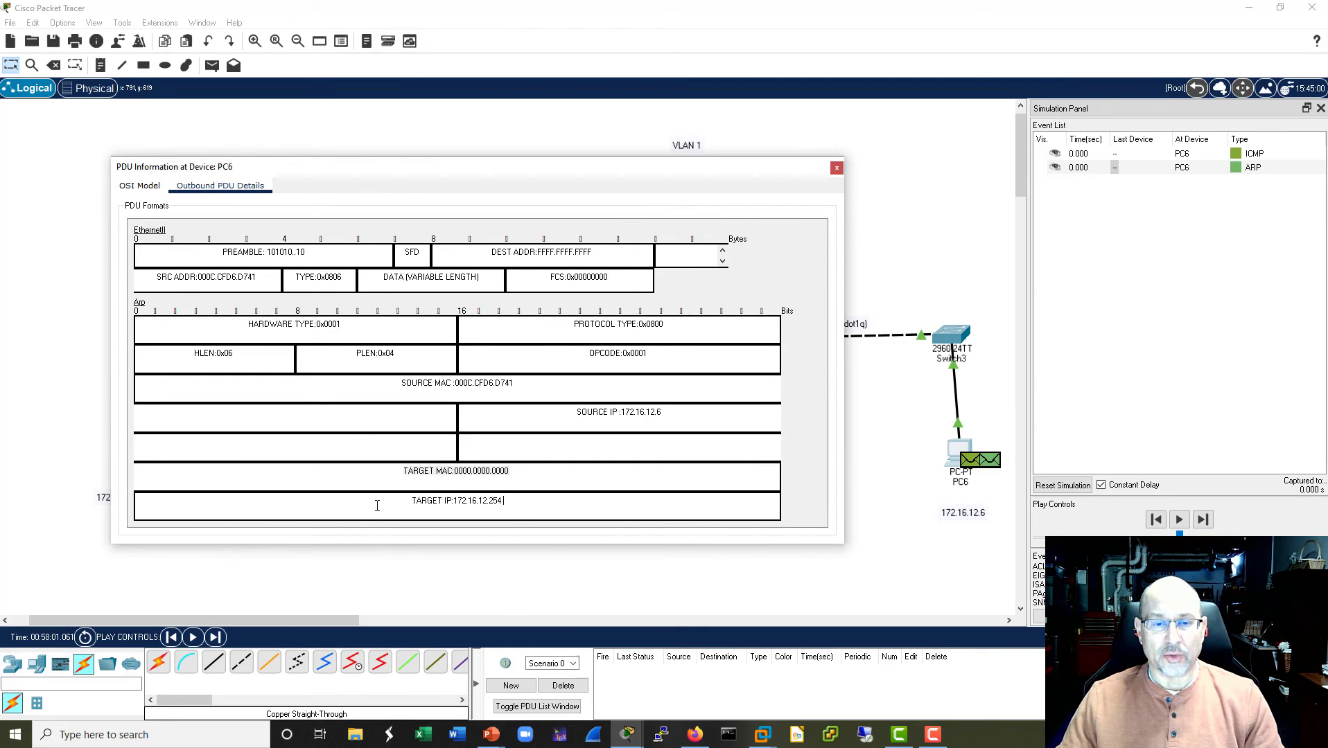
click(836, 168)
Step: Review the ping command in PC6's window, move it aside, and advance the ARP request through Switch3 to Switch2
click(956, 454)
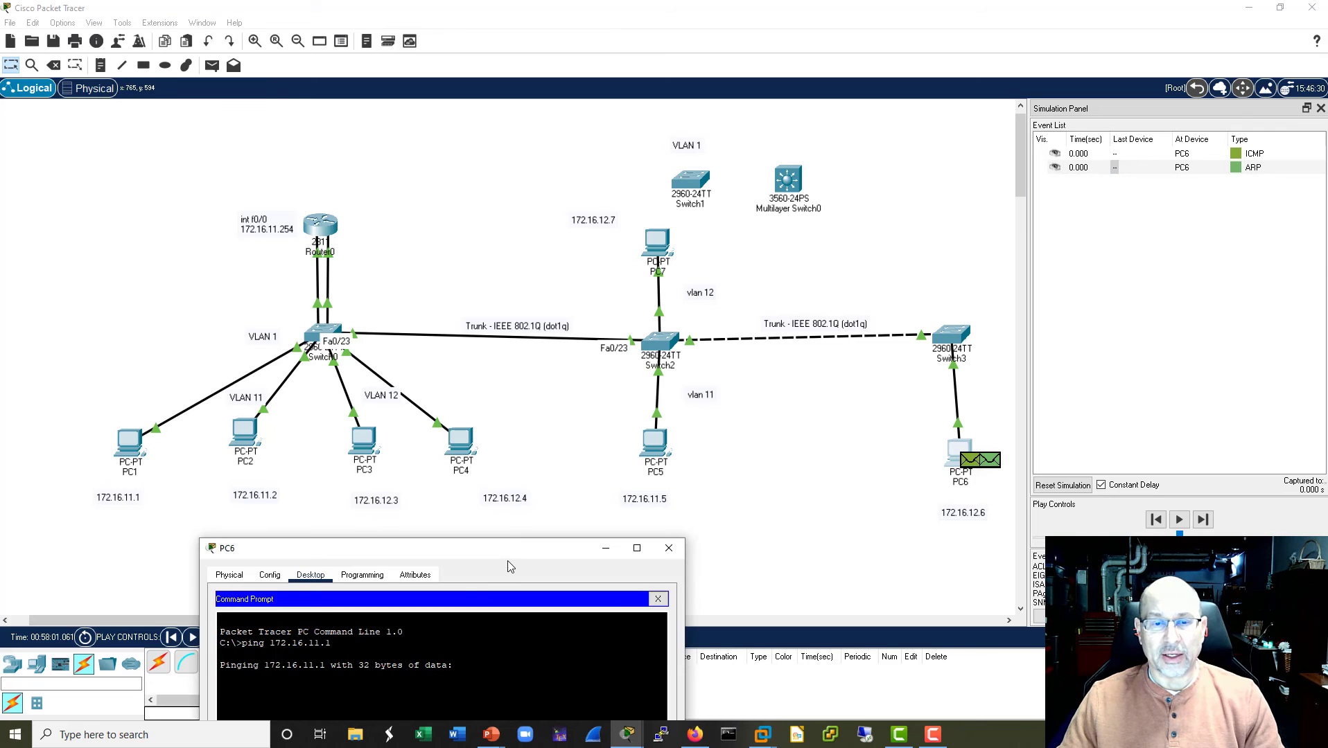
drag(513, 558, 377, 217)
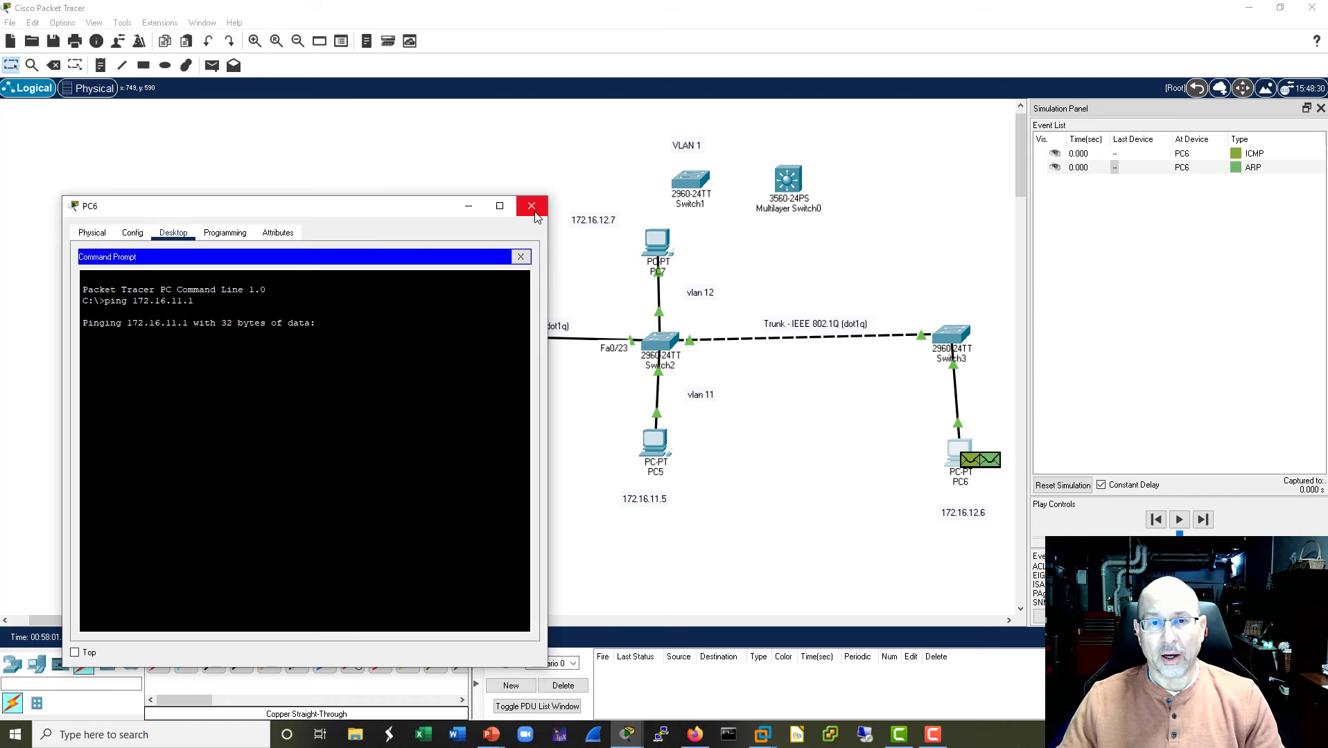
drag(406, 214, 581, 545)
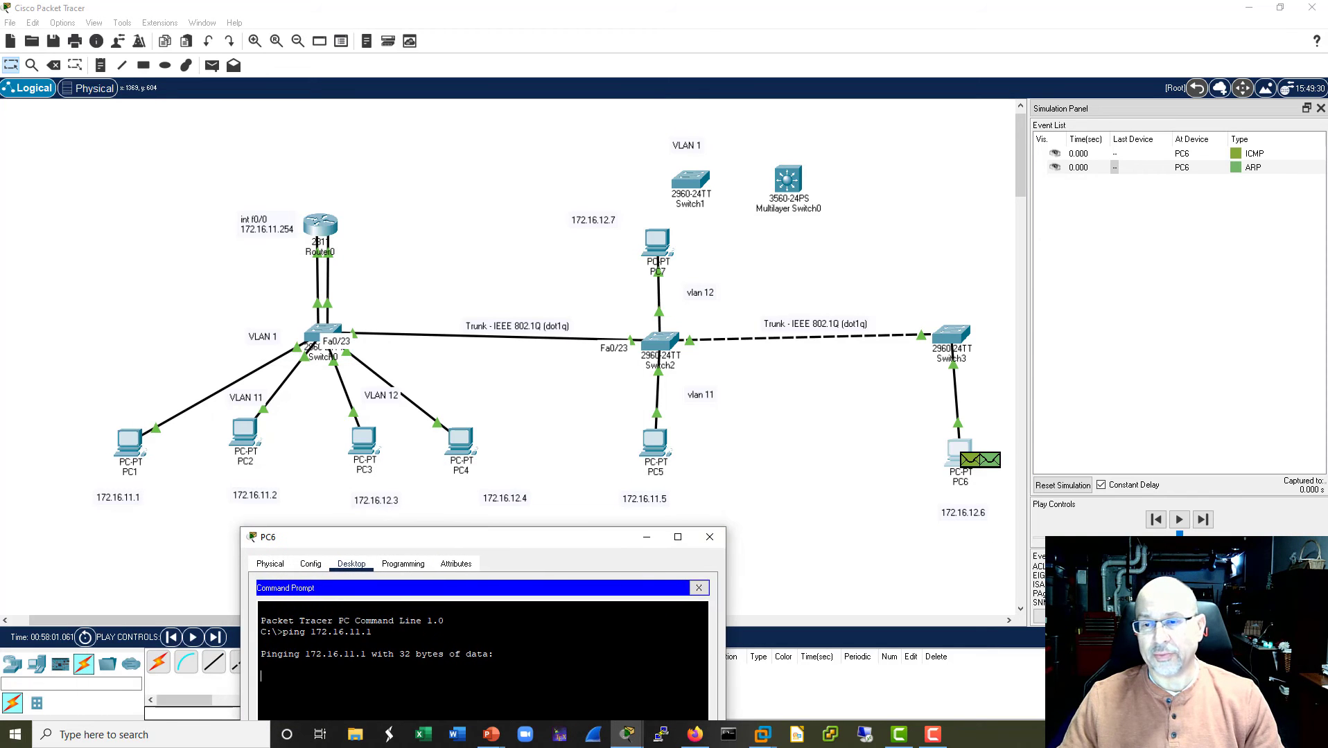
click(1202, 521)
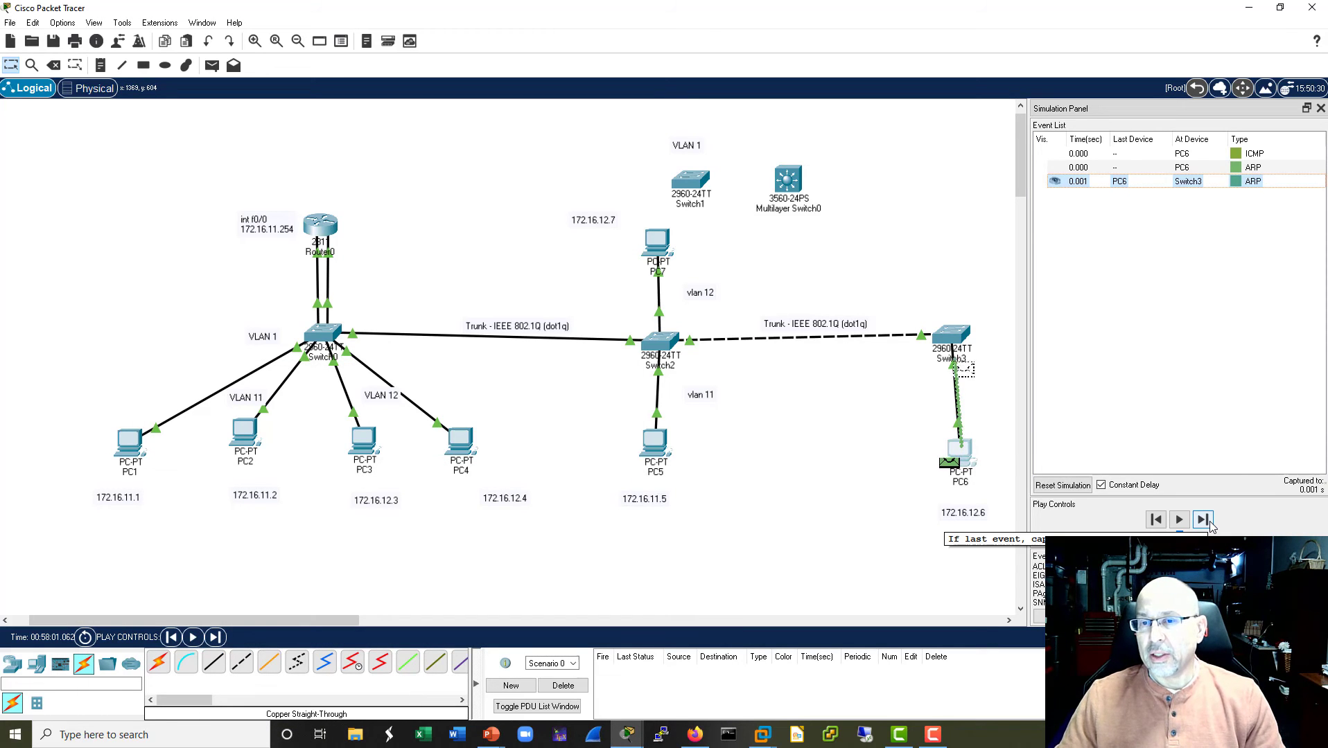
click(1203, 521)
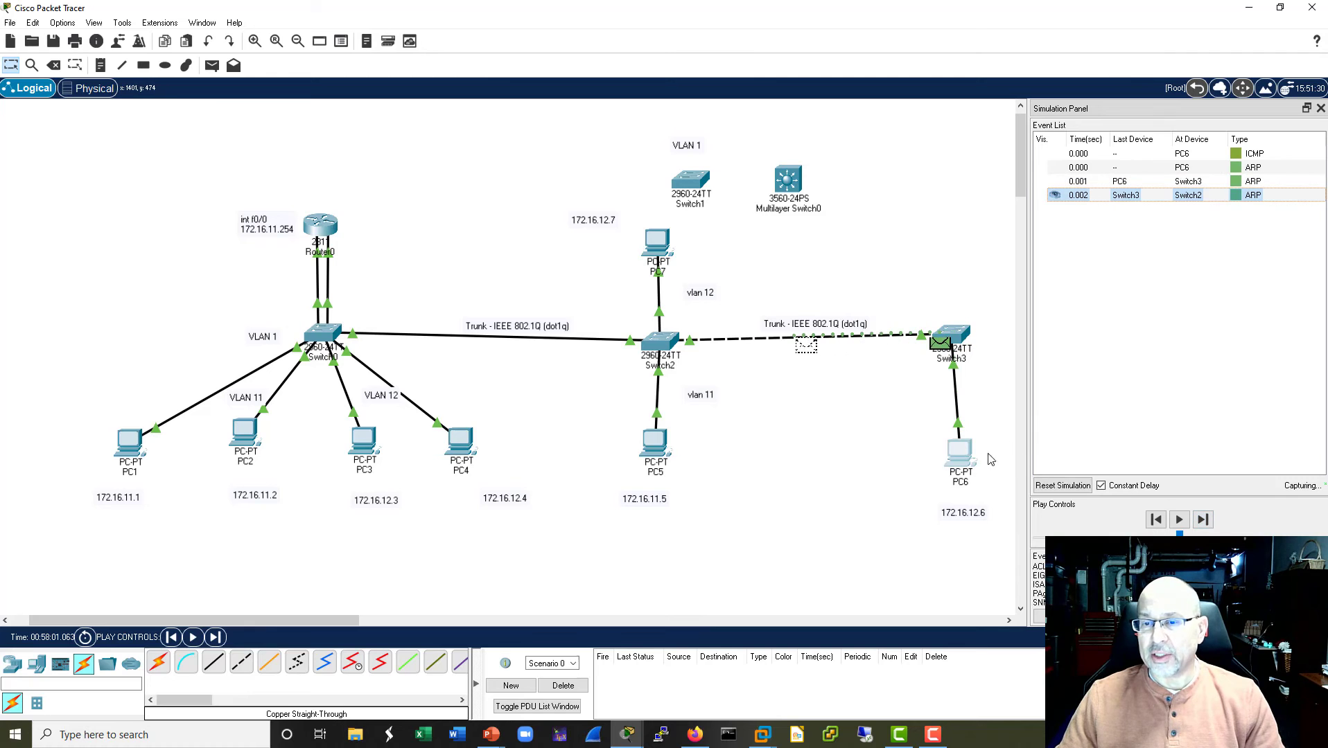
Step: Examine the 802.1Q tag's TCI field in the inbound PDU details of the ARP event at Switch2
click(1127, 197)
click(593, 182)
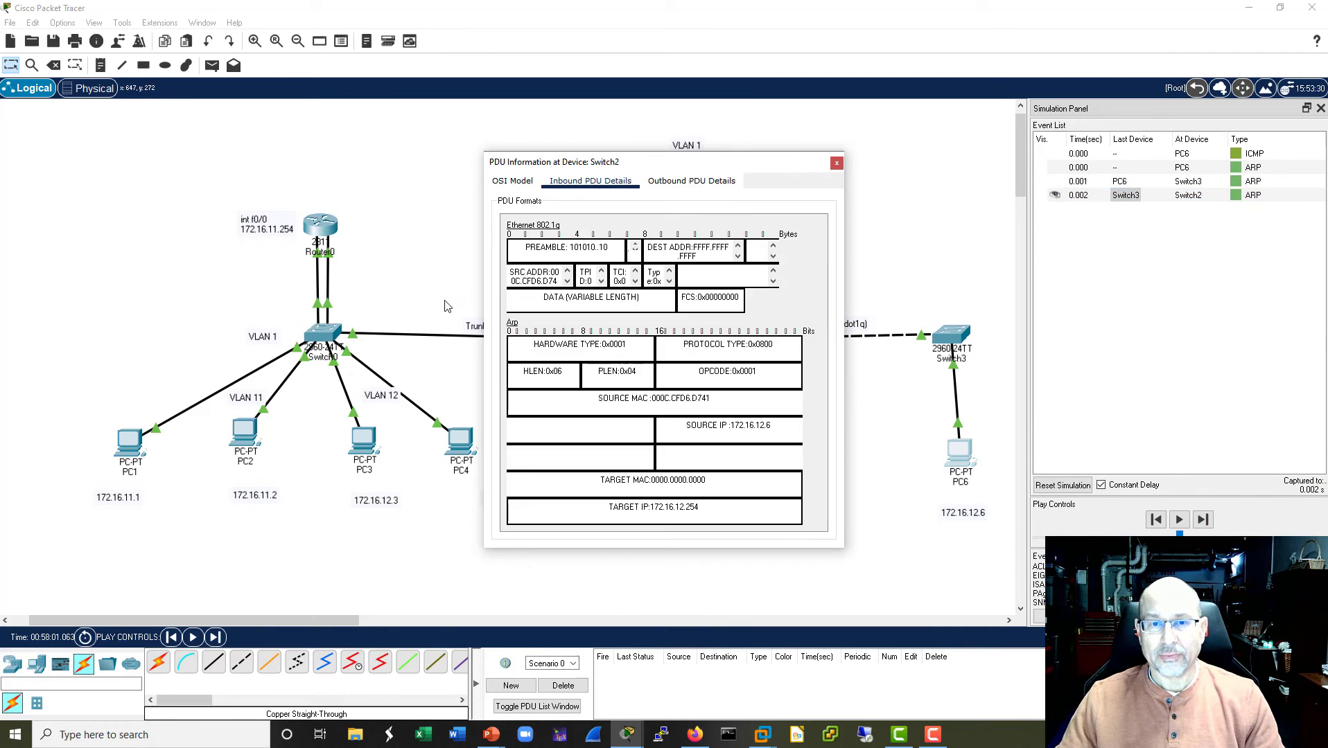
drag(485, 311, 68, 311)
double_click(379, 275)
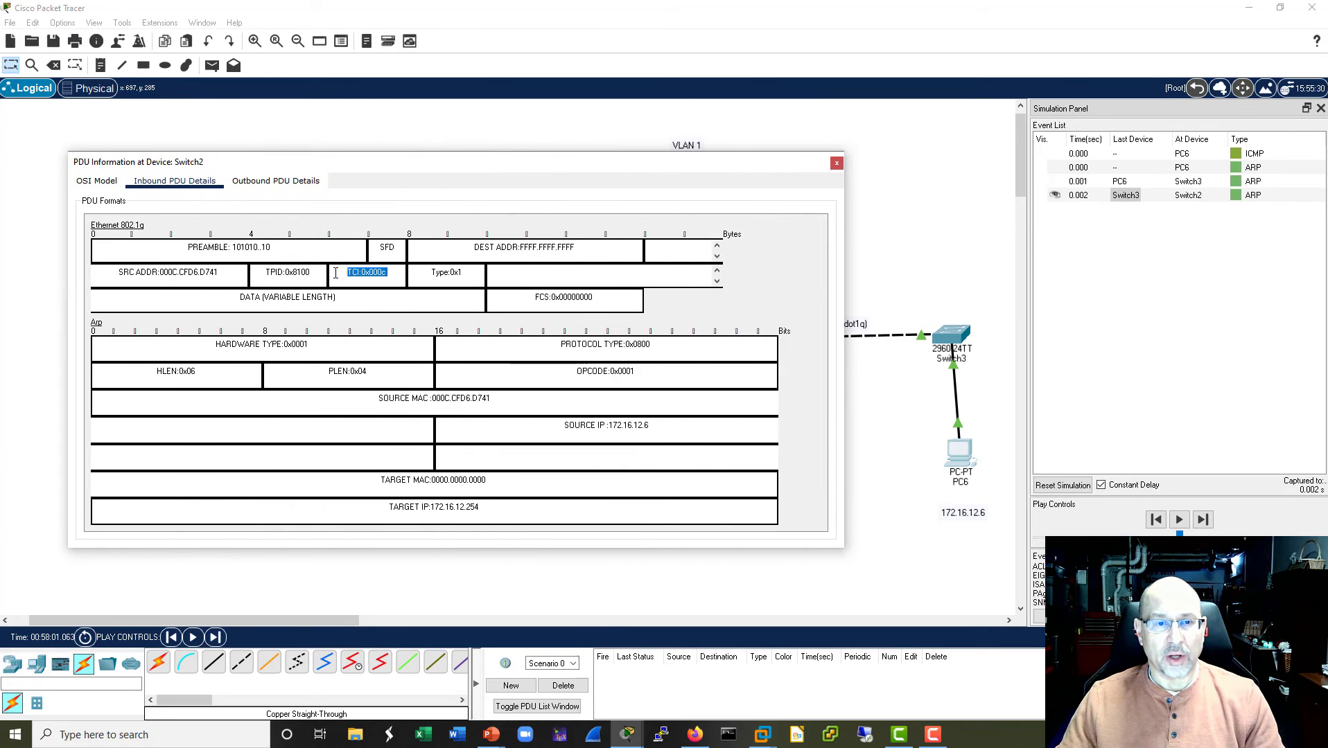
click(836, 163)
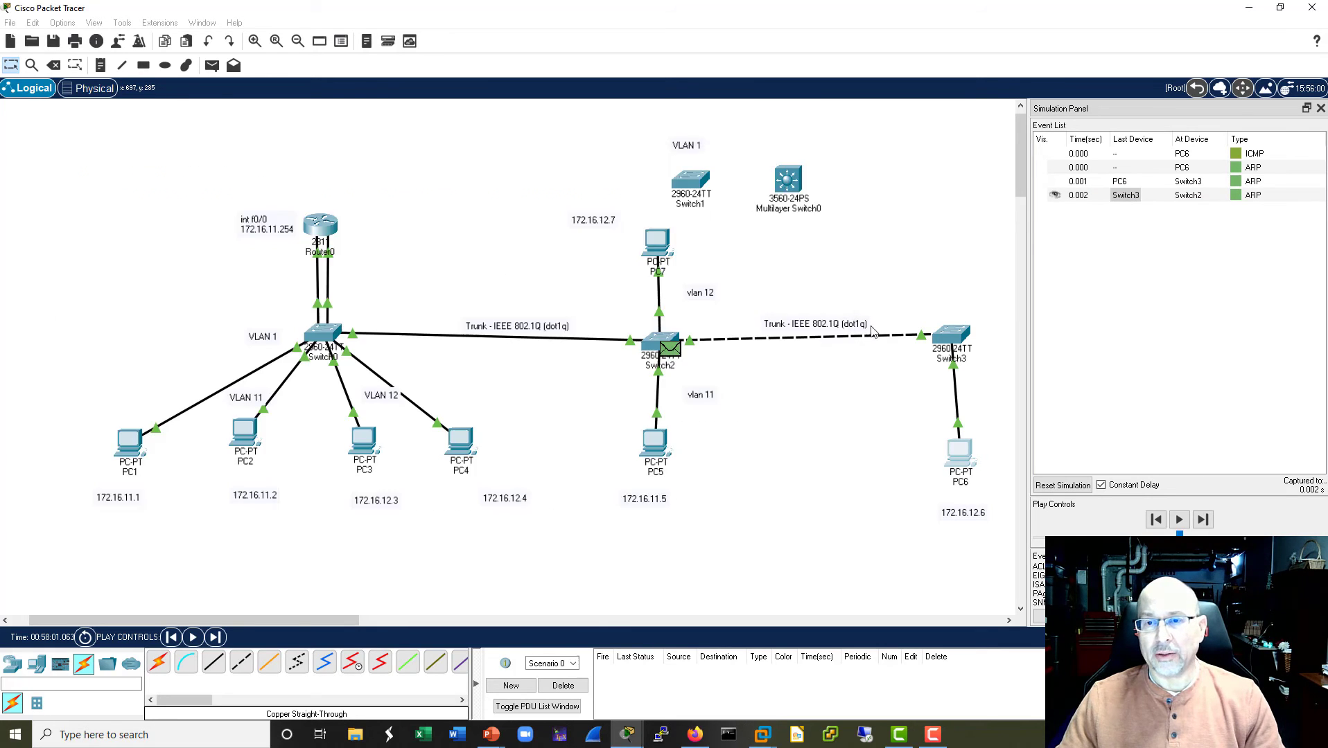
Step: Advance the ARP request one event past Switch2, and run sh vlan on Switch2 to check the VLAN 12 ports
click(1202, 519)
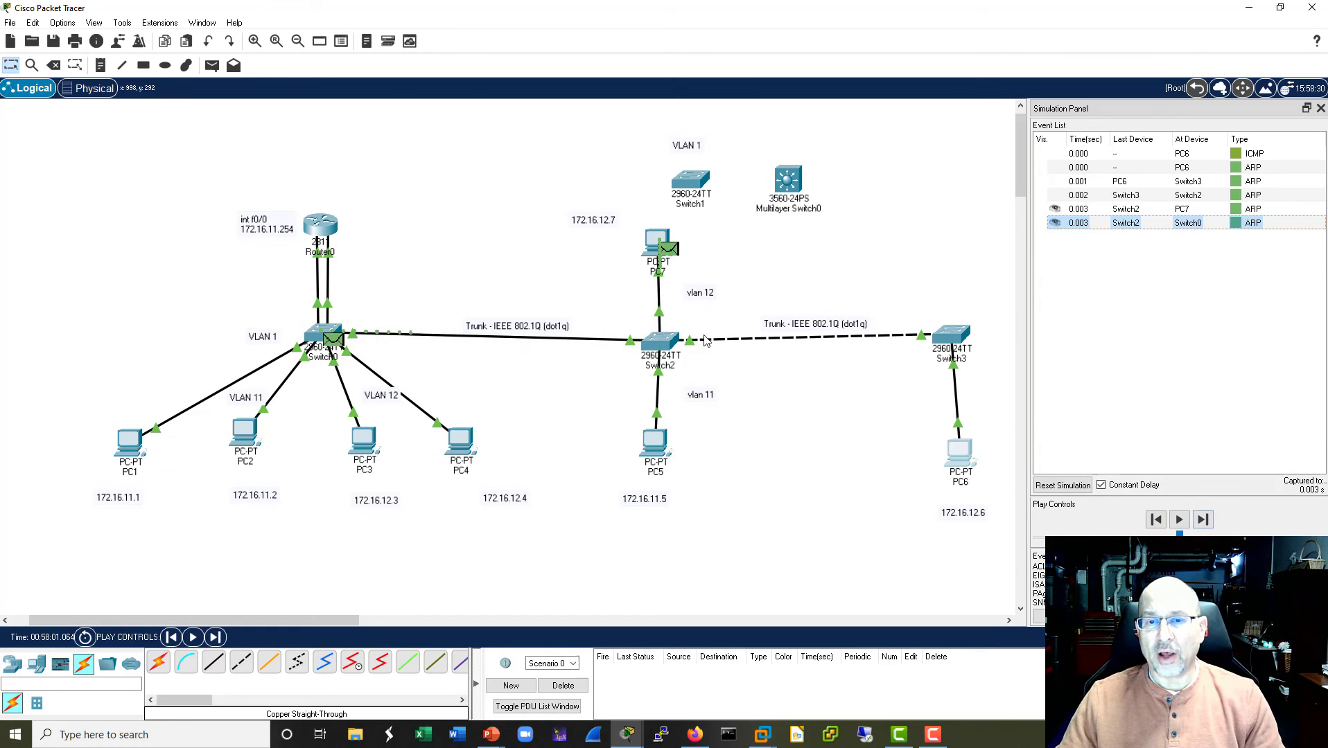
click(663, 346)
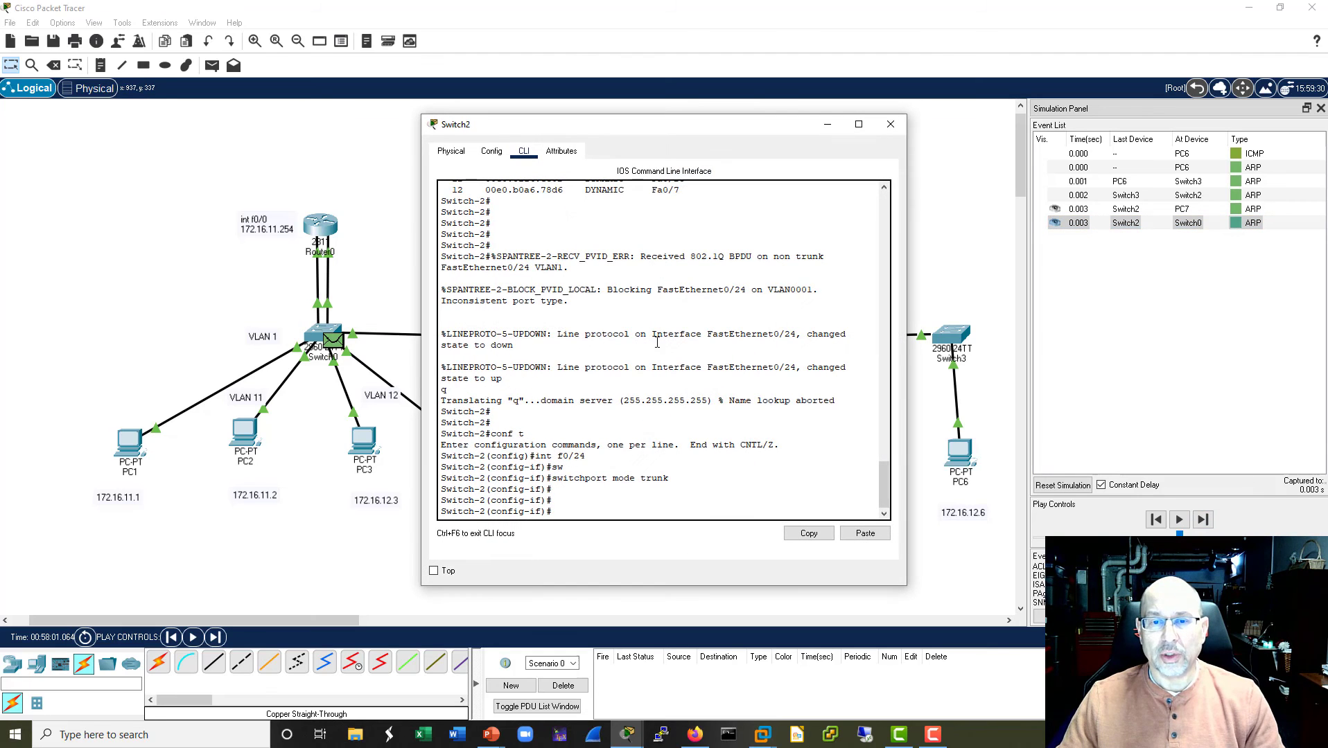
key(ctrl+z)
key(Return)
key(Return)
key(Return)
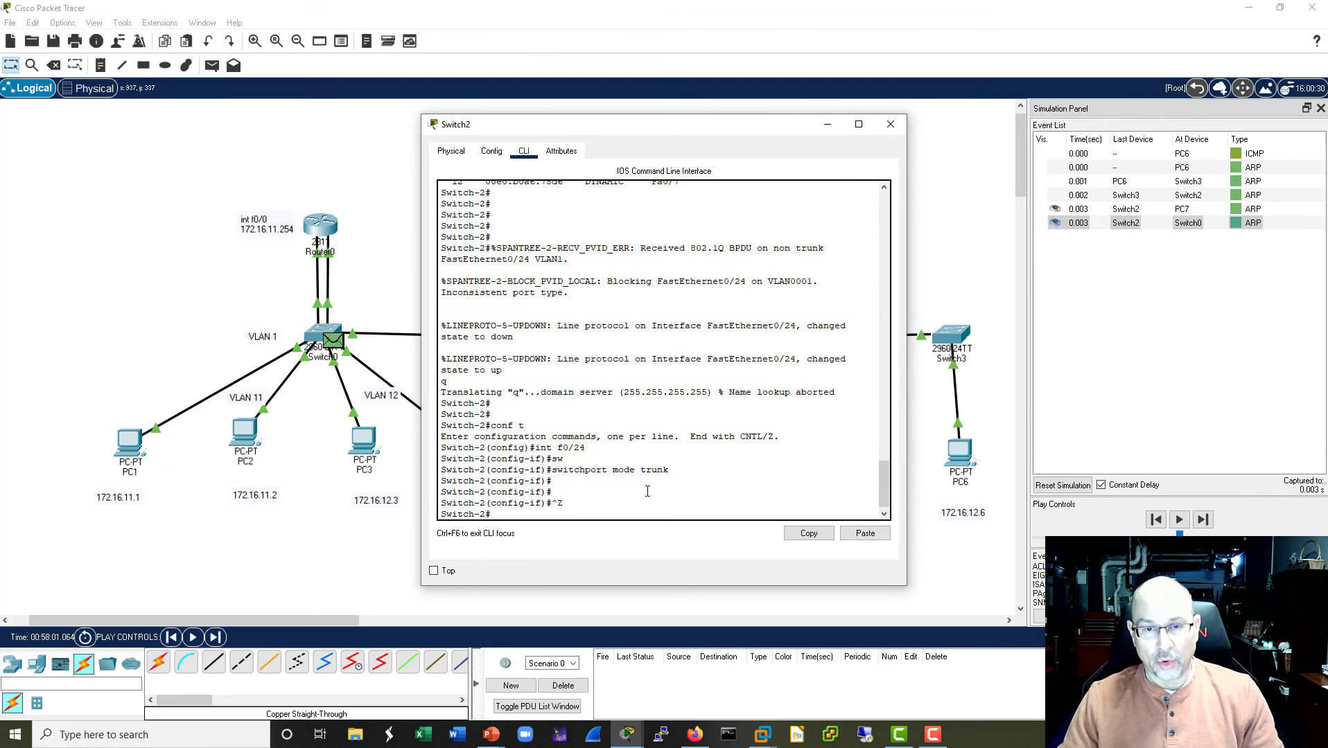
text(sh vlan)
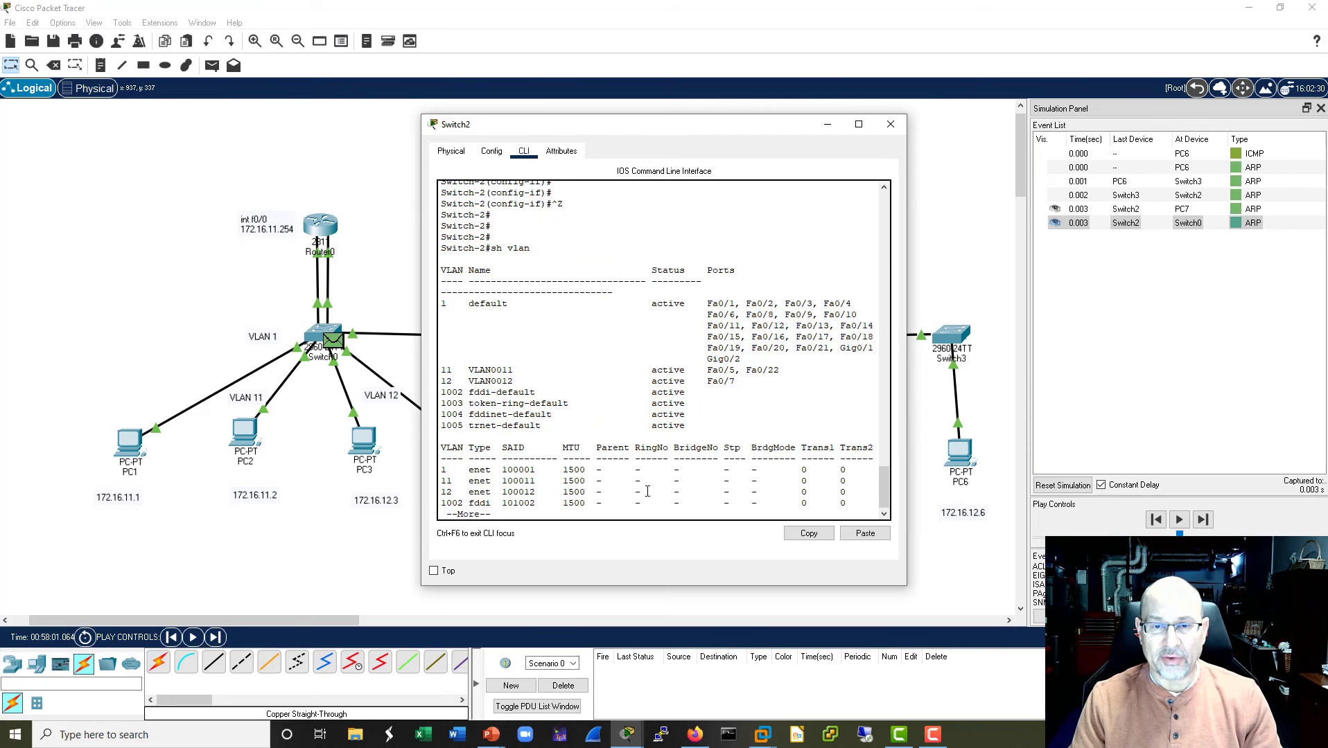
key(Return)
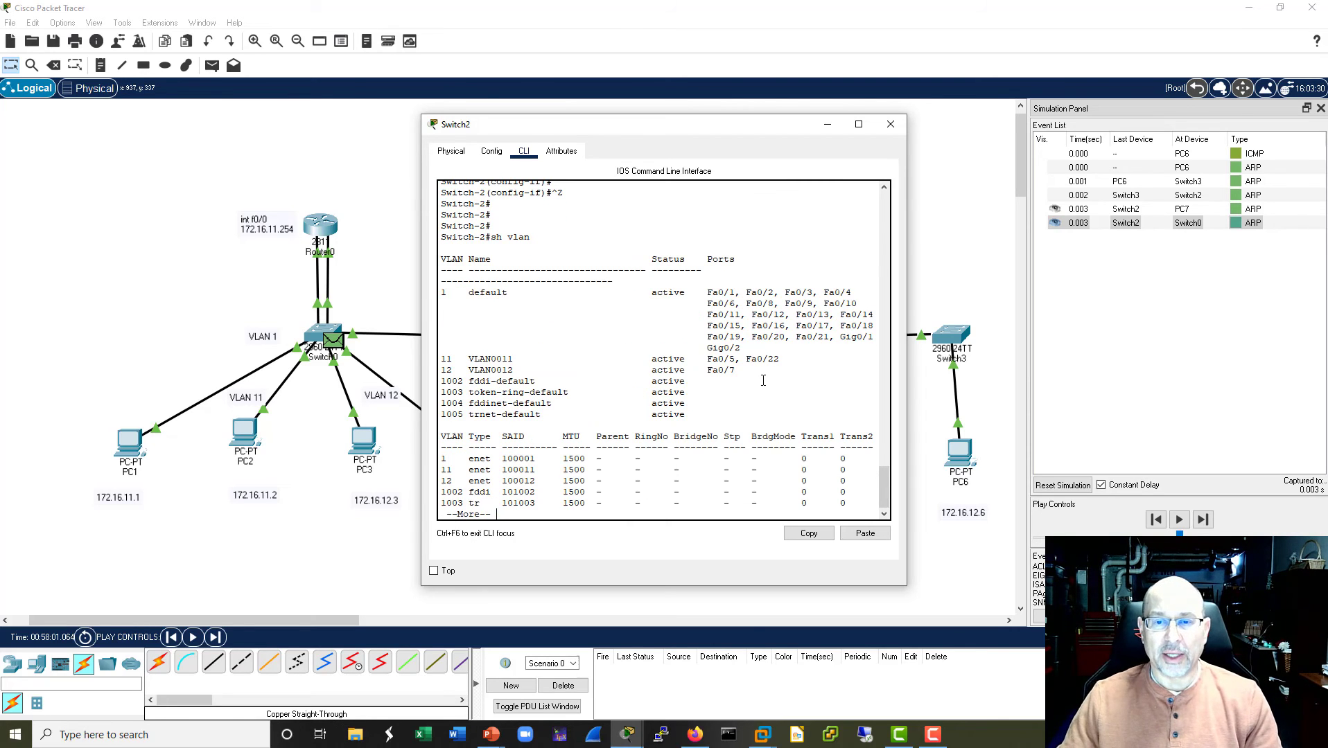
drag(617, 371, 445, 372)
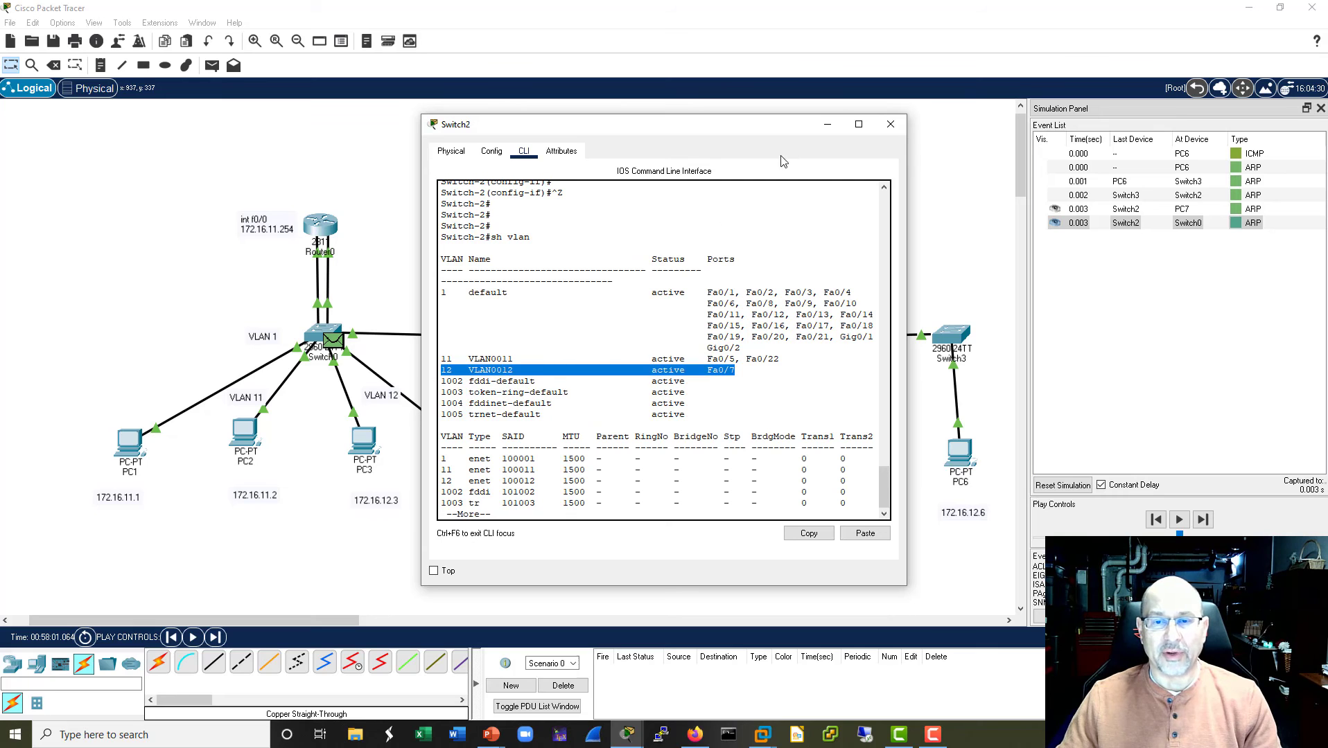
click(891, 124)
Step: Advance the simulation event by event until Router0's ARP reply travels back over the trunks to PC6
click(1203, 521)
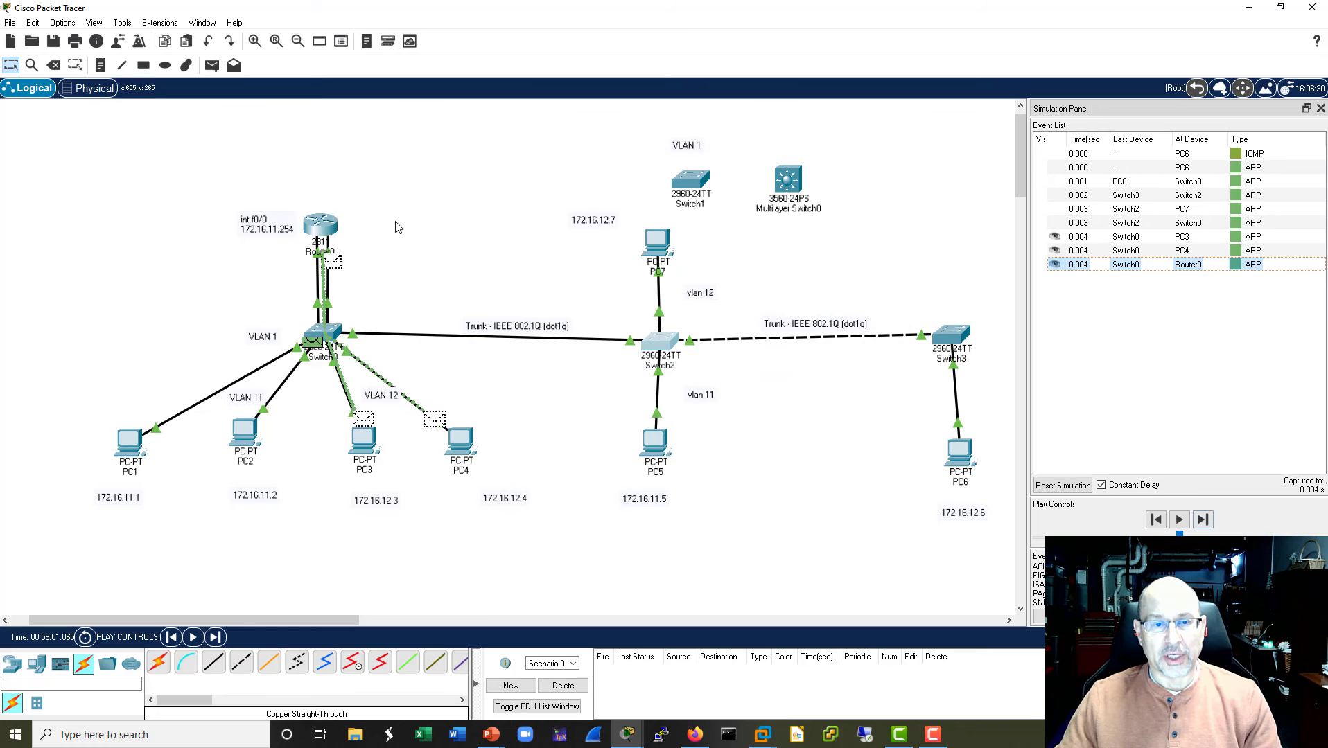
click(1204, 521)
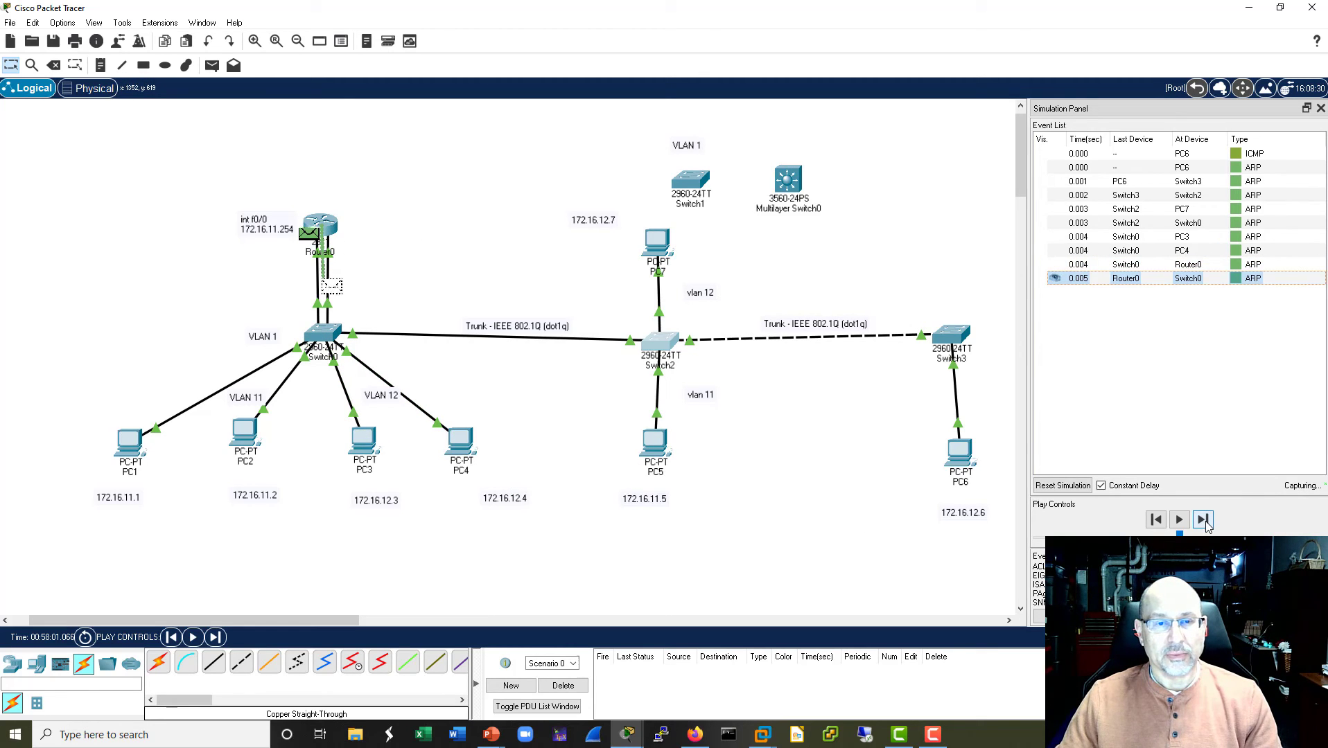
click(1204, 521)
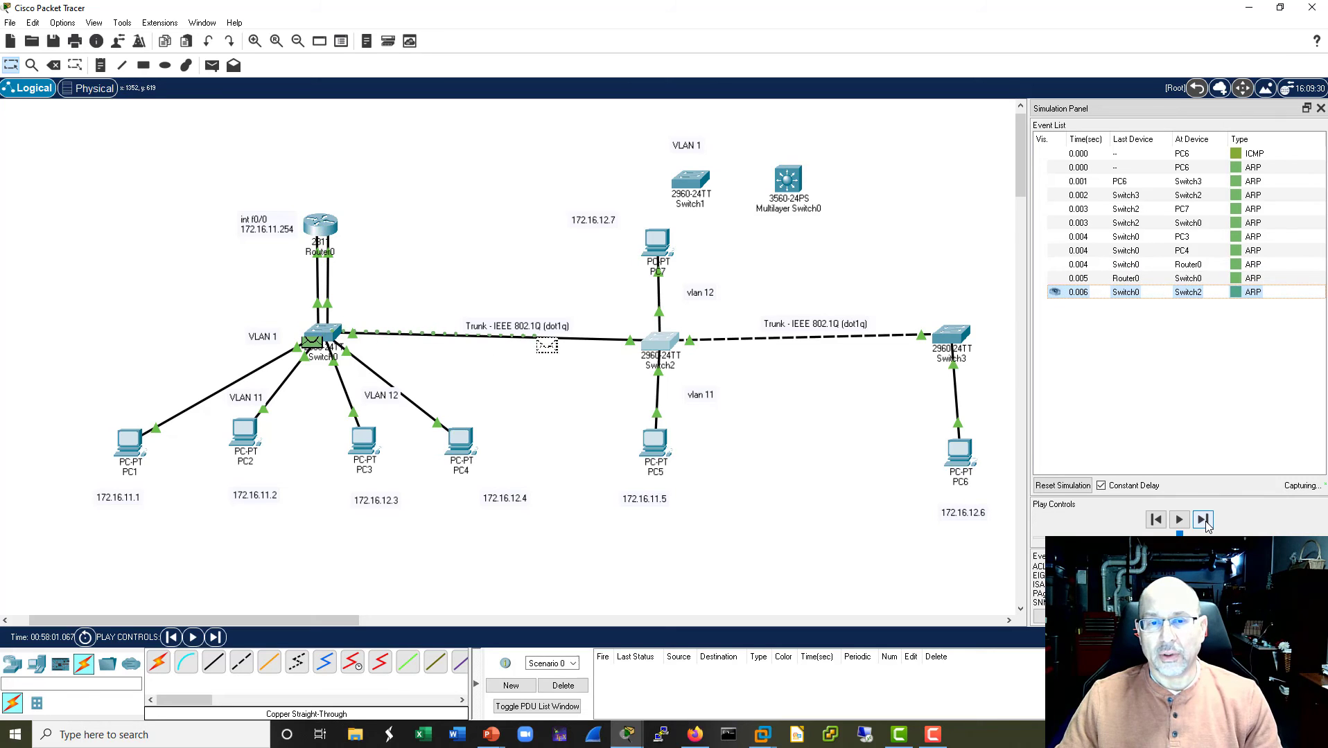
click(1205, 521)
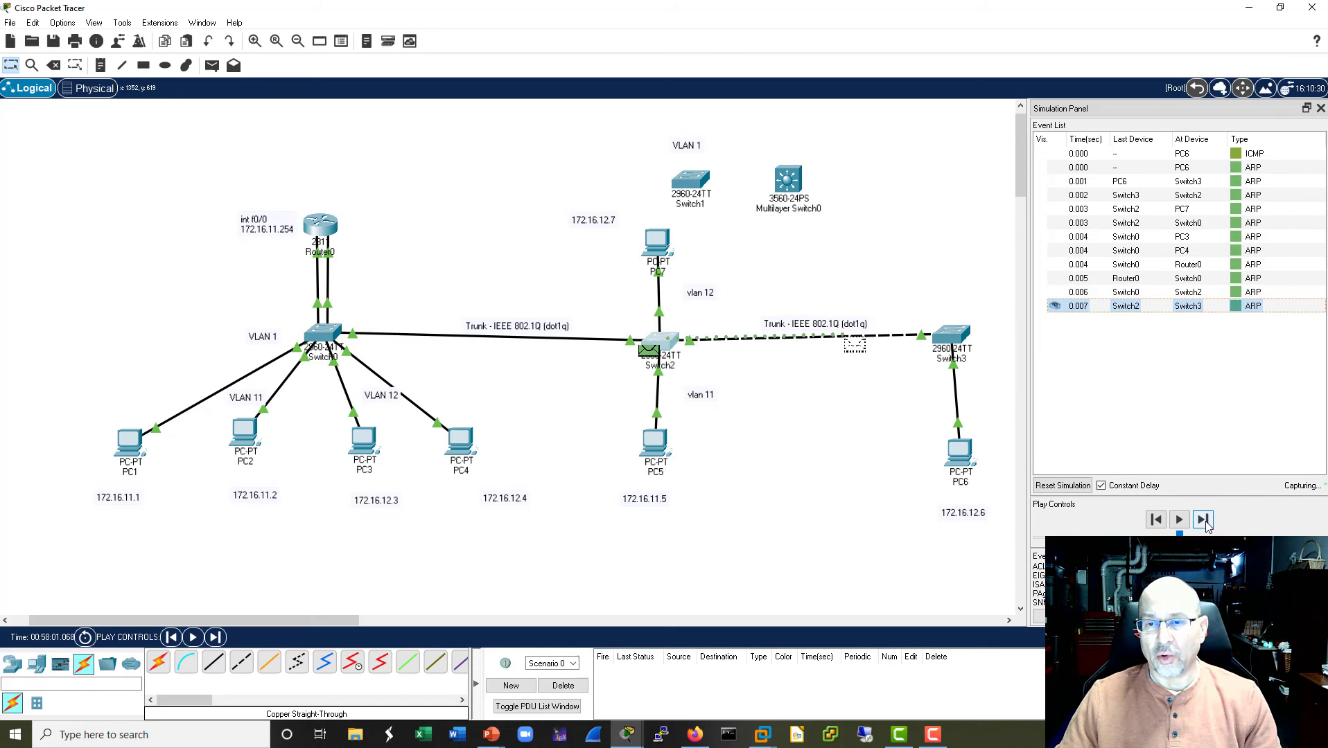
click(1205, 521)
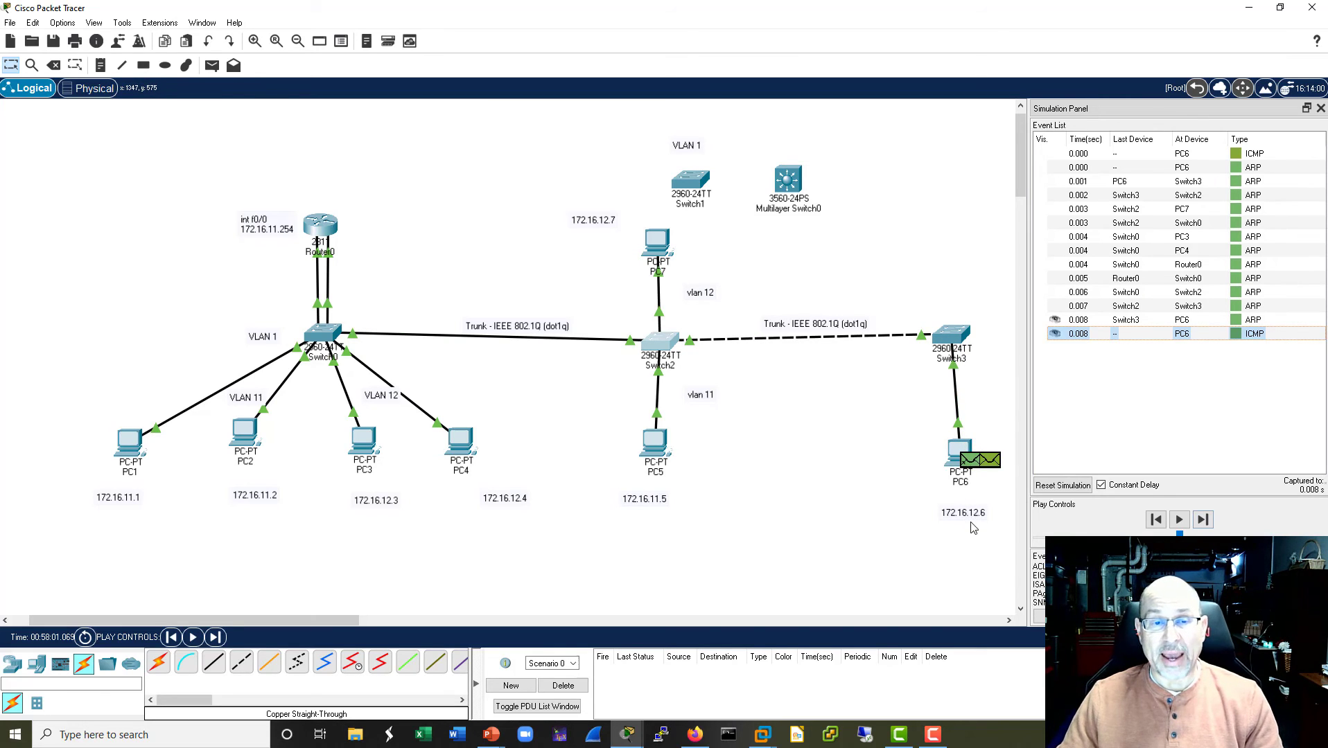
Step: Check the MAC address in PC6's FastEthernet0 configuration and close the PC6 window
click(956, 449)
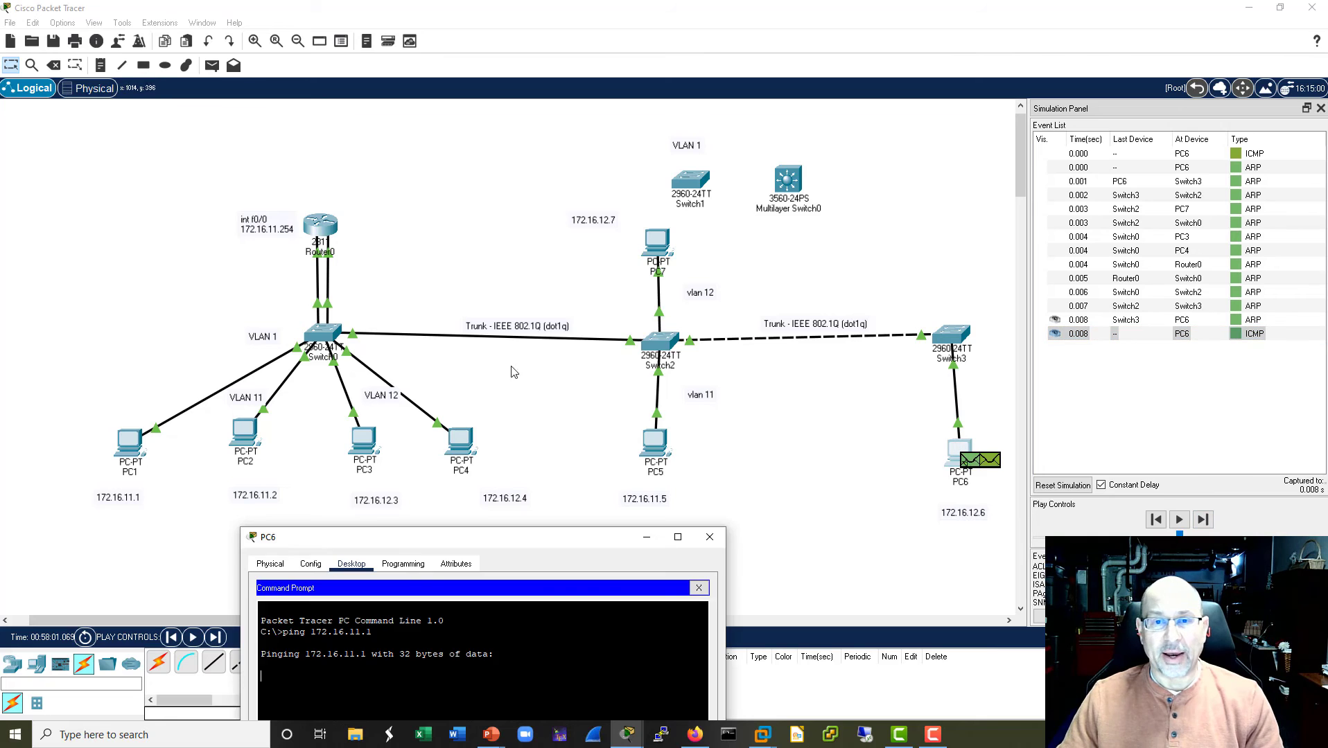
drag(485, 544, 459, 138)
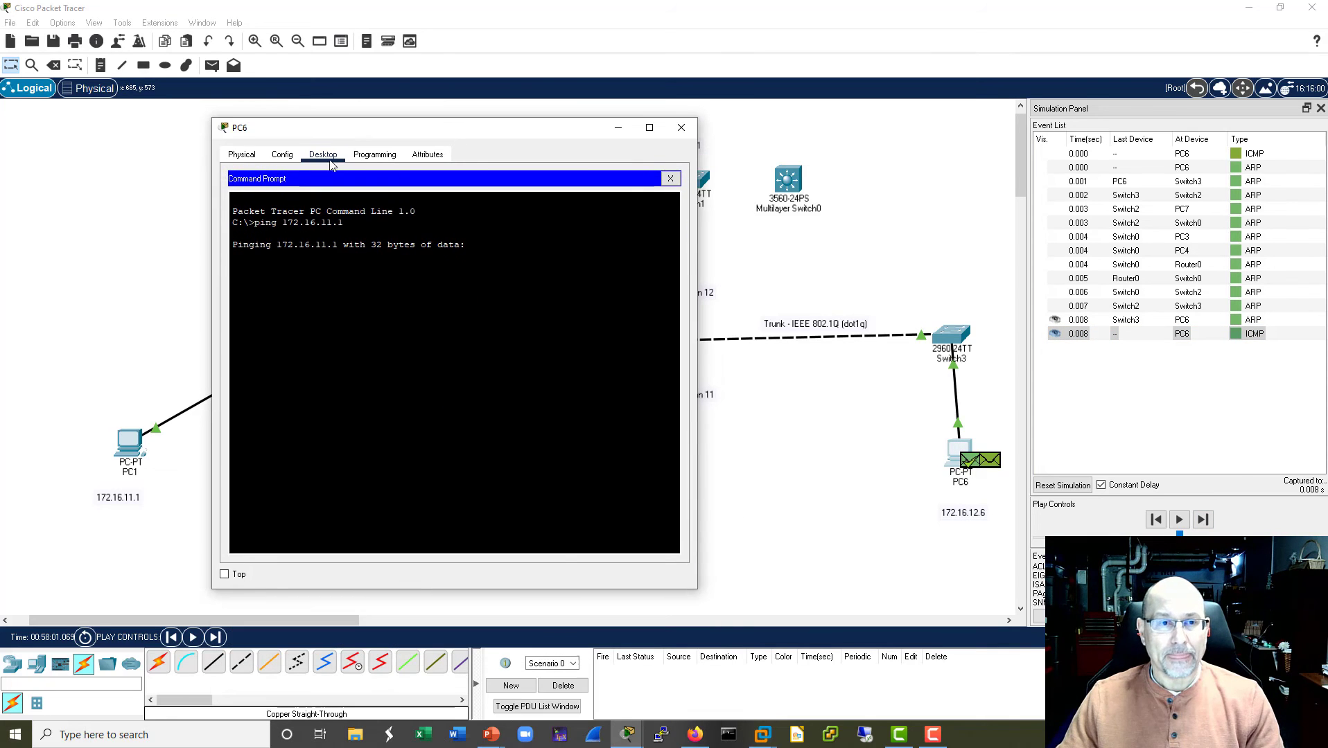
click(281, 154)
click(291, 233)
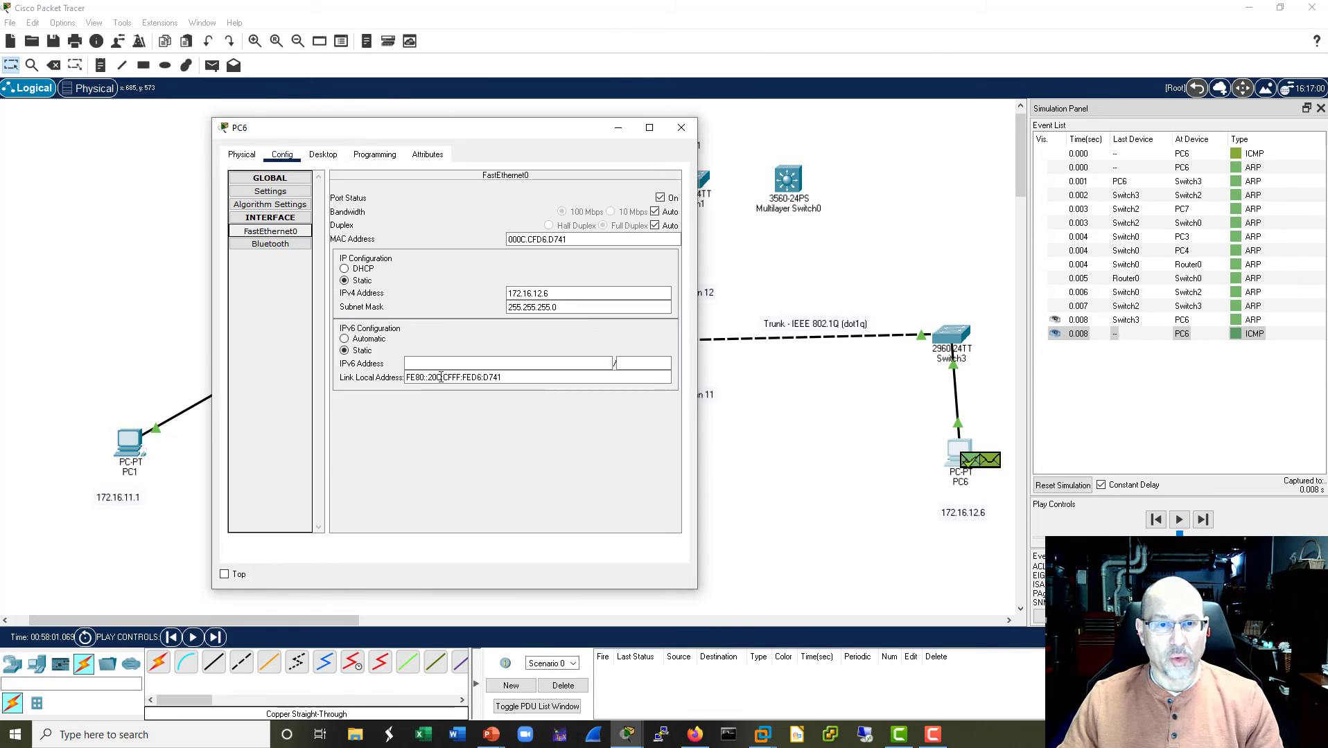
double_click(558, 240)
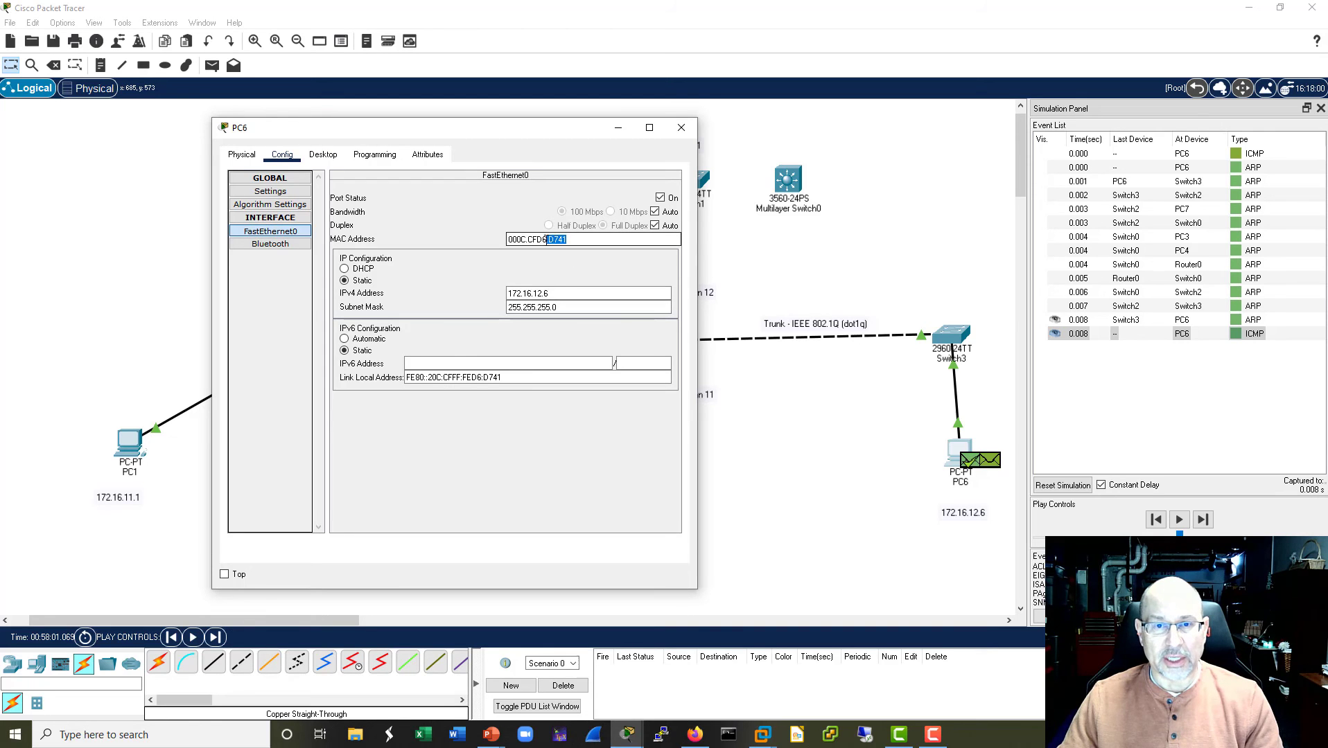
click(681, 128)
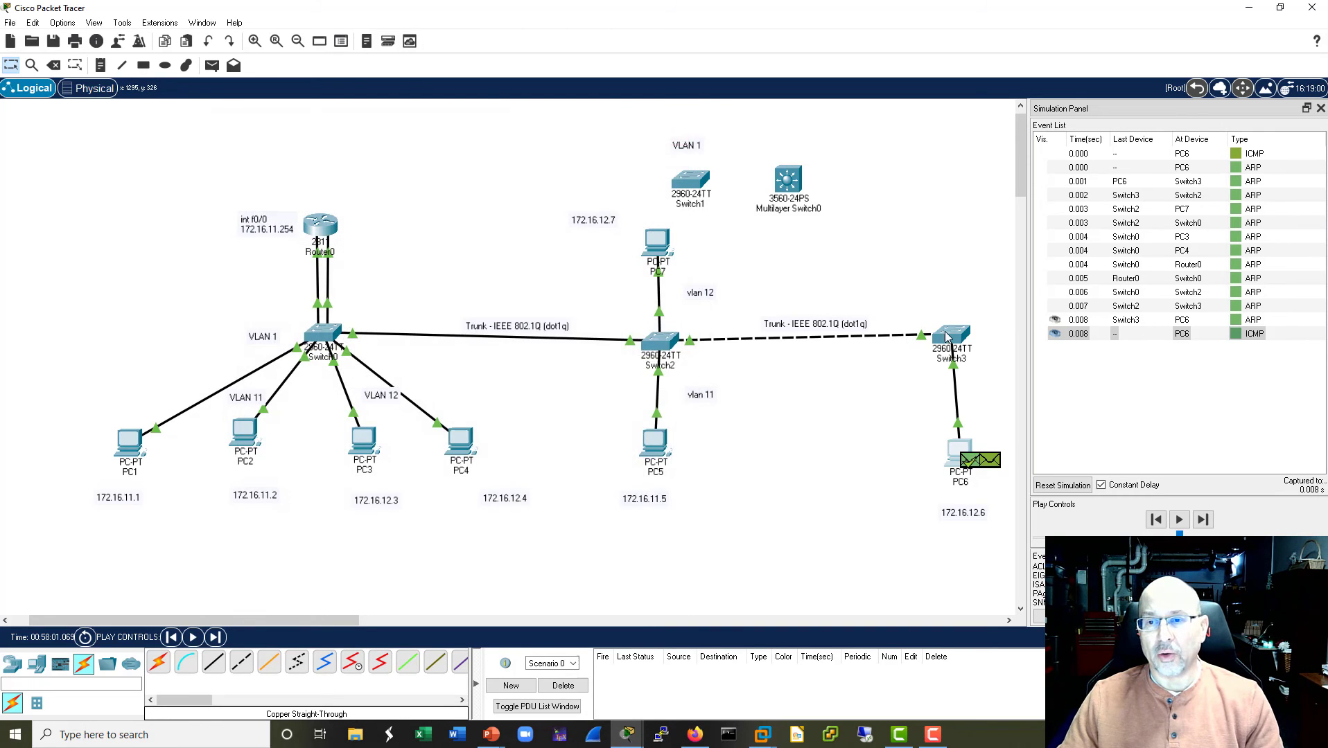
Step: Display Switch3's MAC address table with sh mac address-table and locate PC6's VLAN 12 entry
click(949, 337)
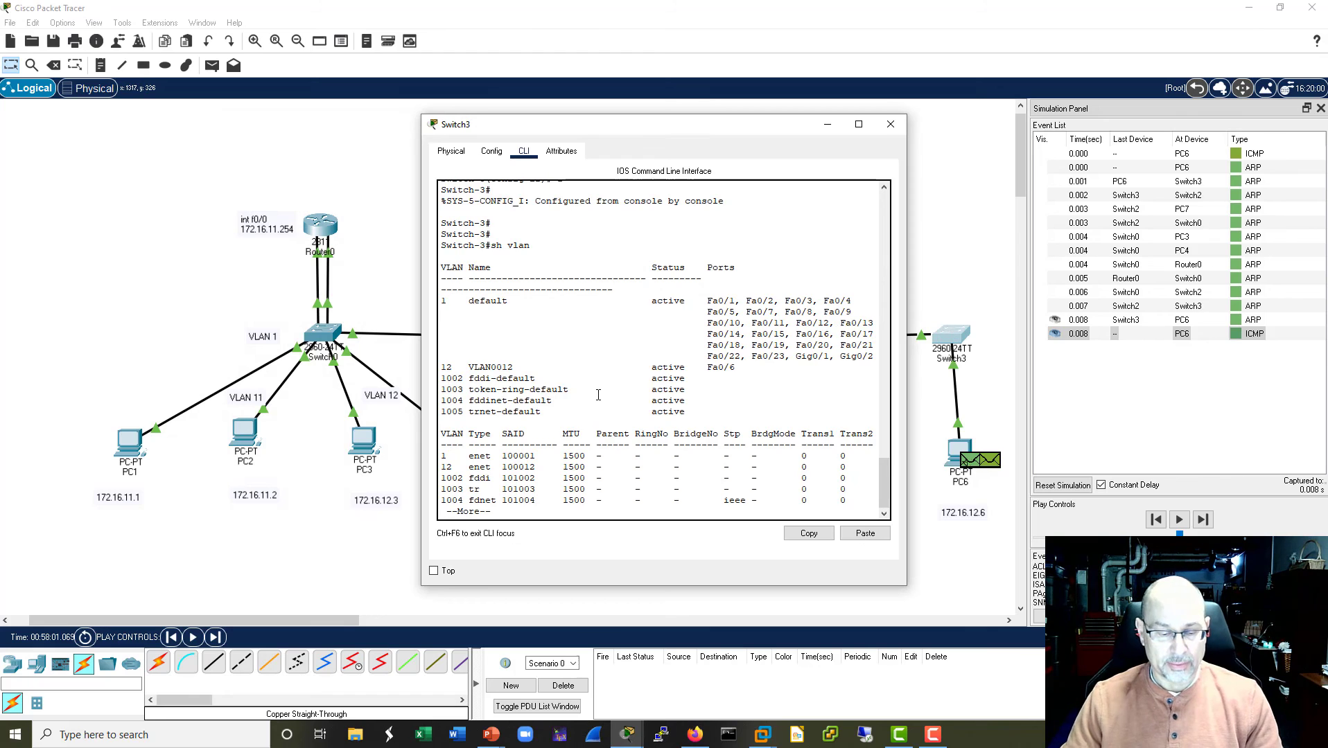
key(Return)
key(Return)
key(Return)
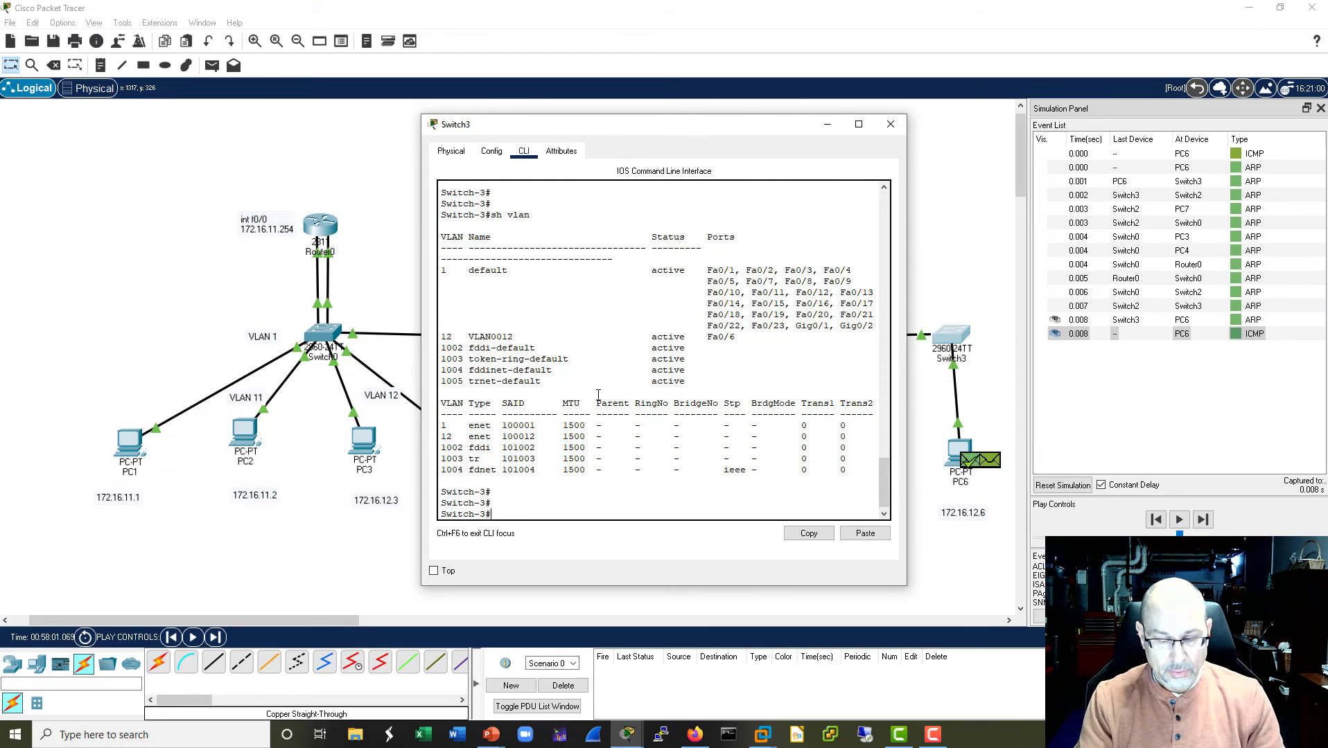
text(sh mac add)
key(Tab)
key(Return)
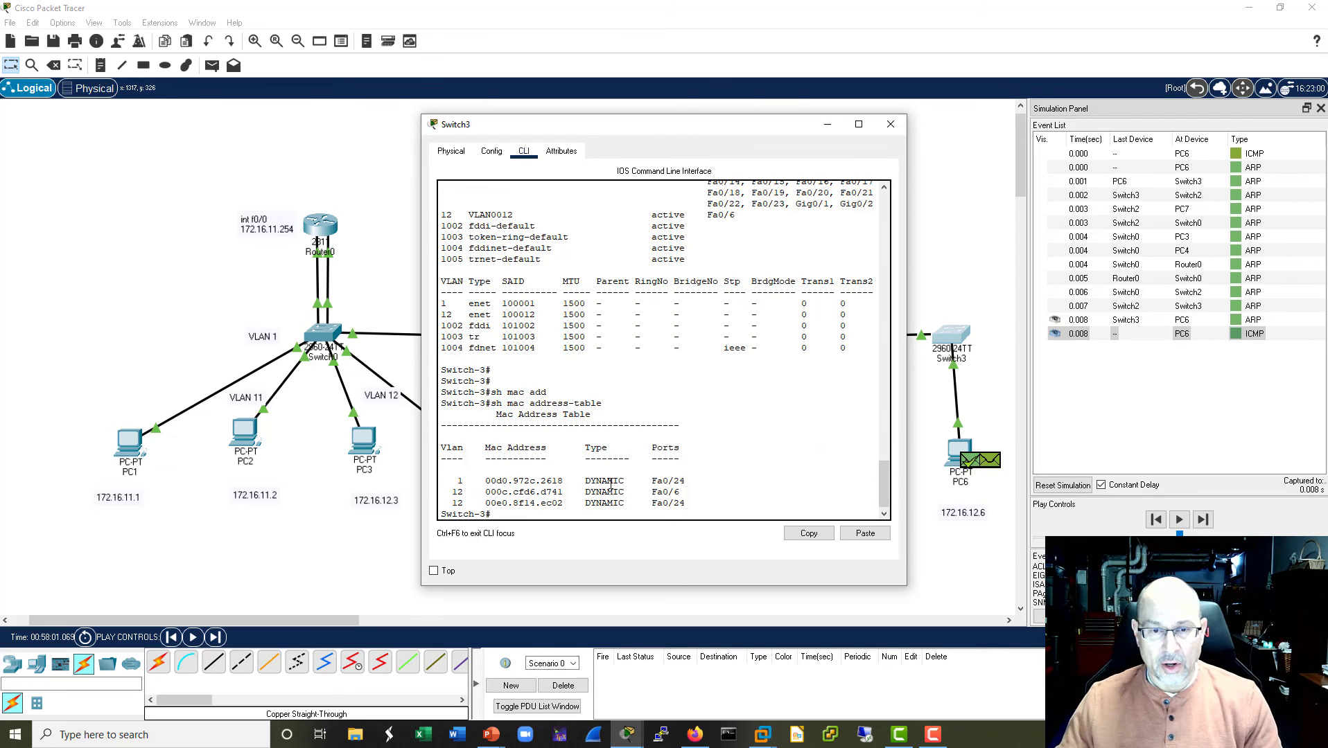
drag(698, 490, 425, 494)
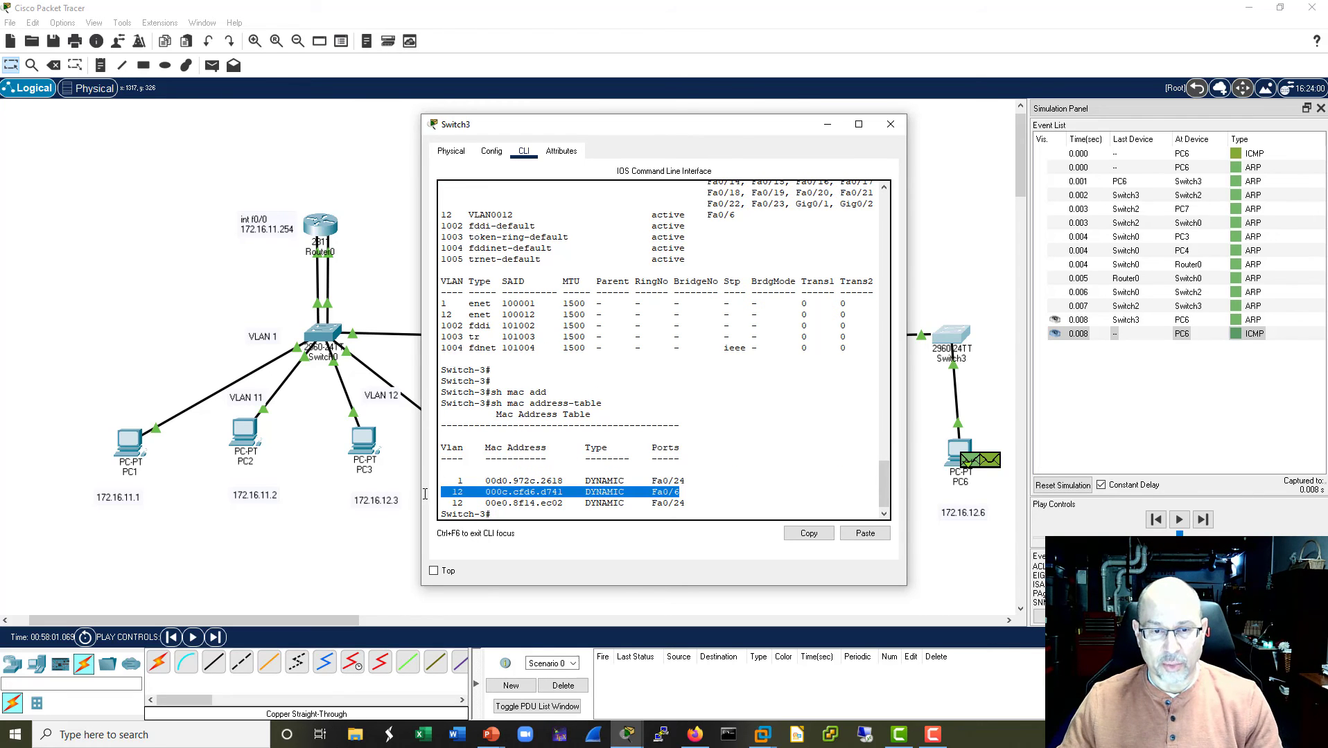
click(890, 124)
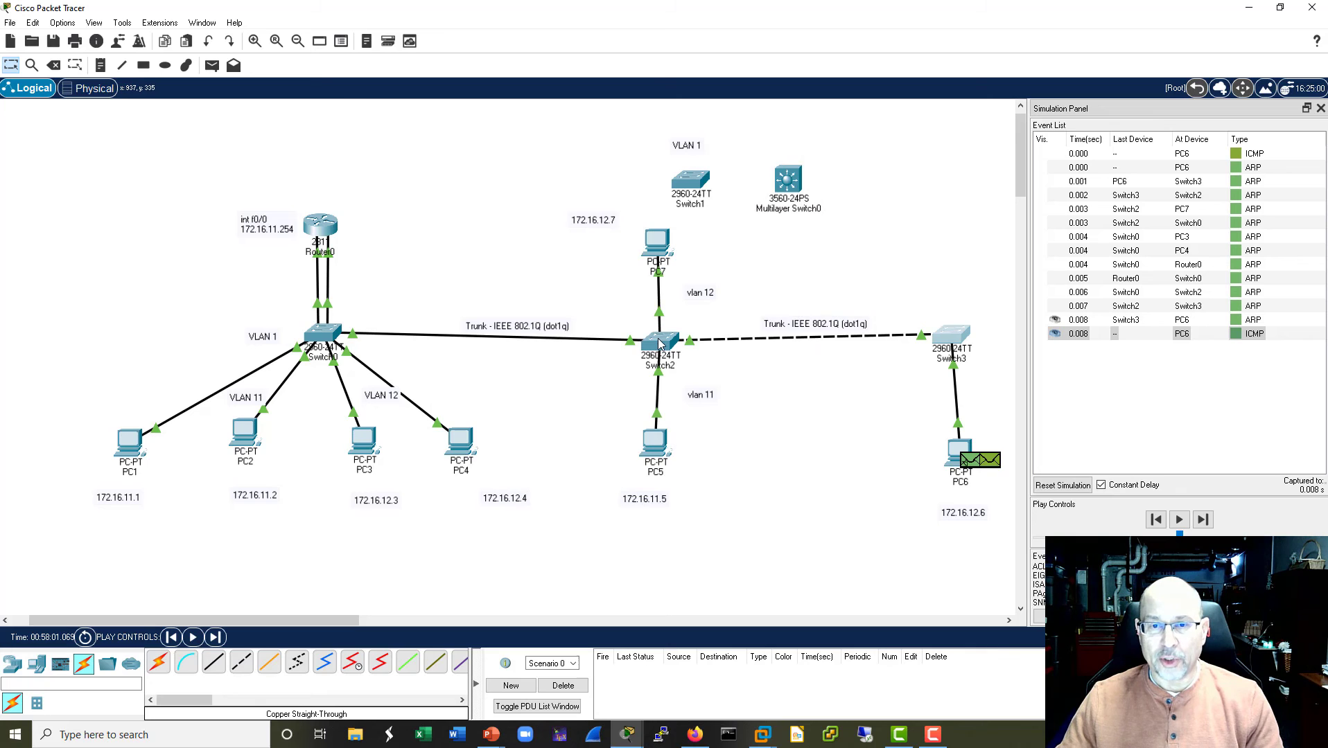
Step: On Switch2, finish the paged VLAN listing and display the MAC address table with sh mac address-table
click(644, 355)
drag(715, 129, 353, 128)
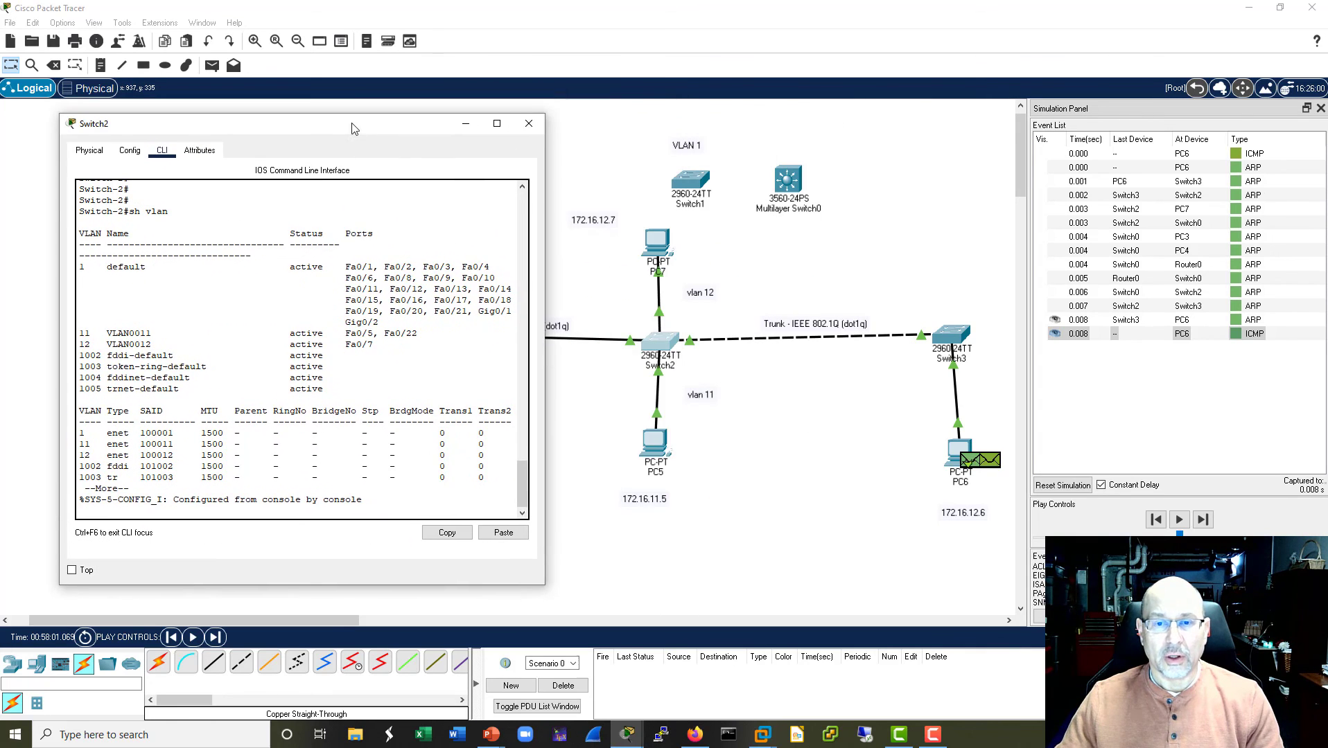
key(space)
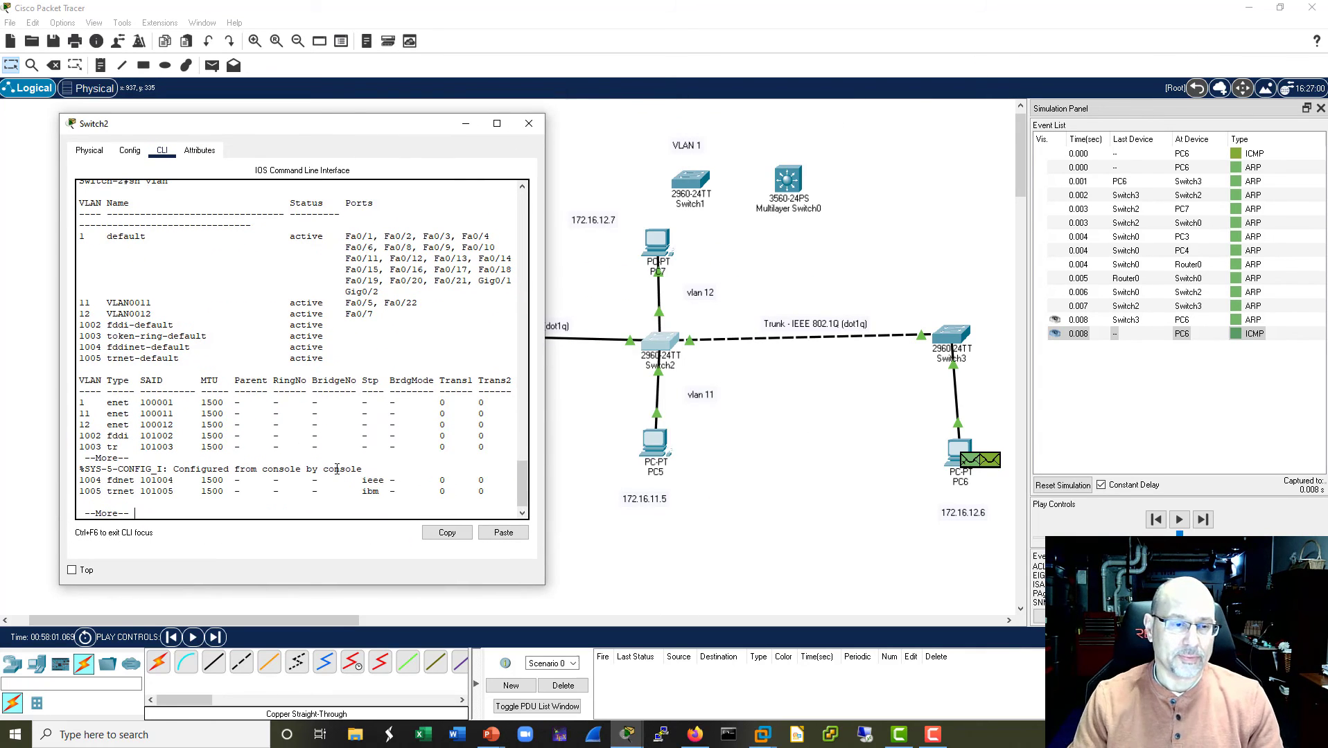
key(space)
text(sh mac add)
key(Tab)
key(Return)
key(Return)
key(Return)
key(Return)
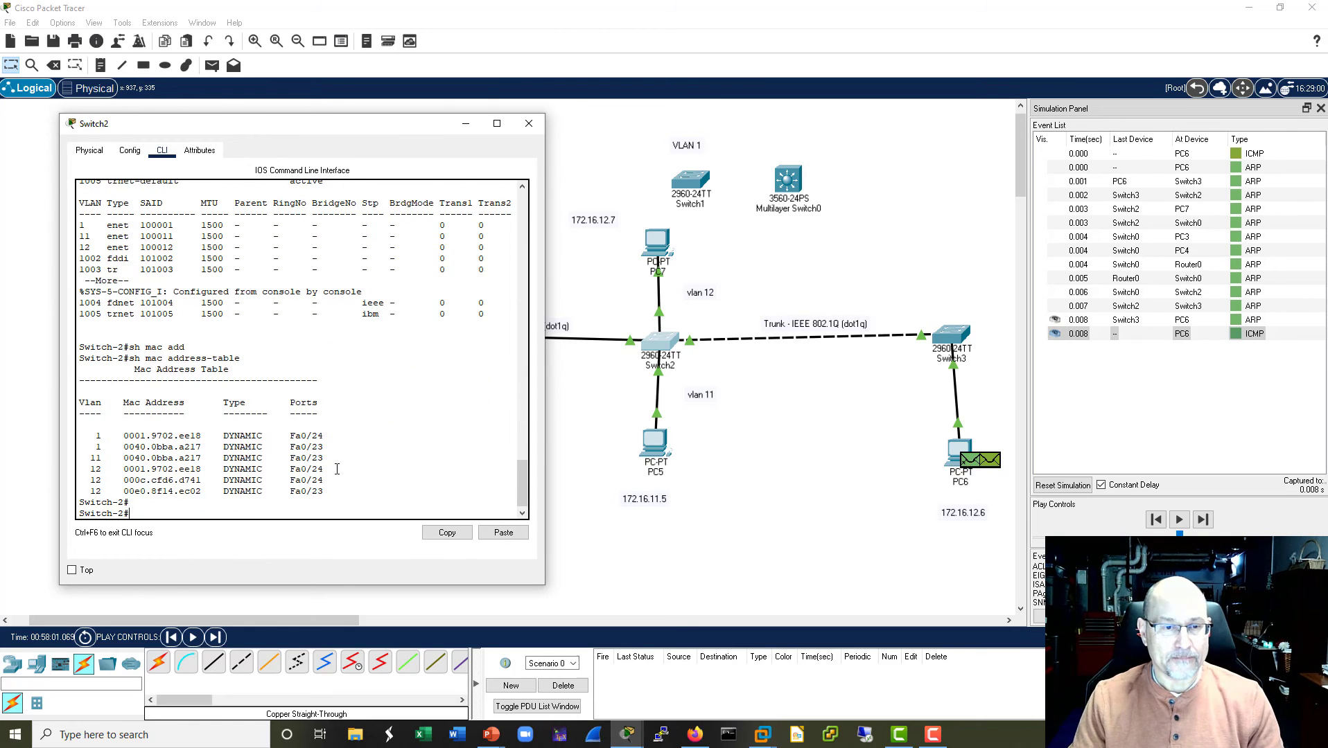
Step: Highlight PC6's VLAN 12 entry in Switch2's MAC address table and close the Switch2 window
drag(332, 460, 53, 456)
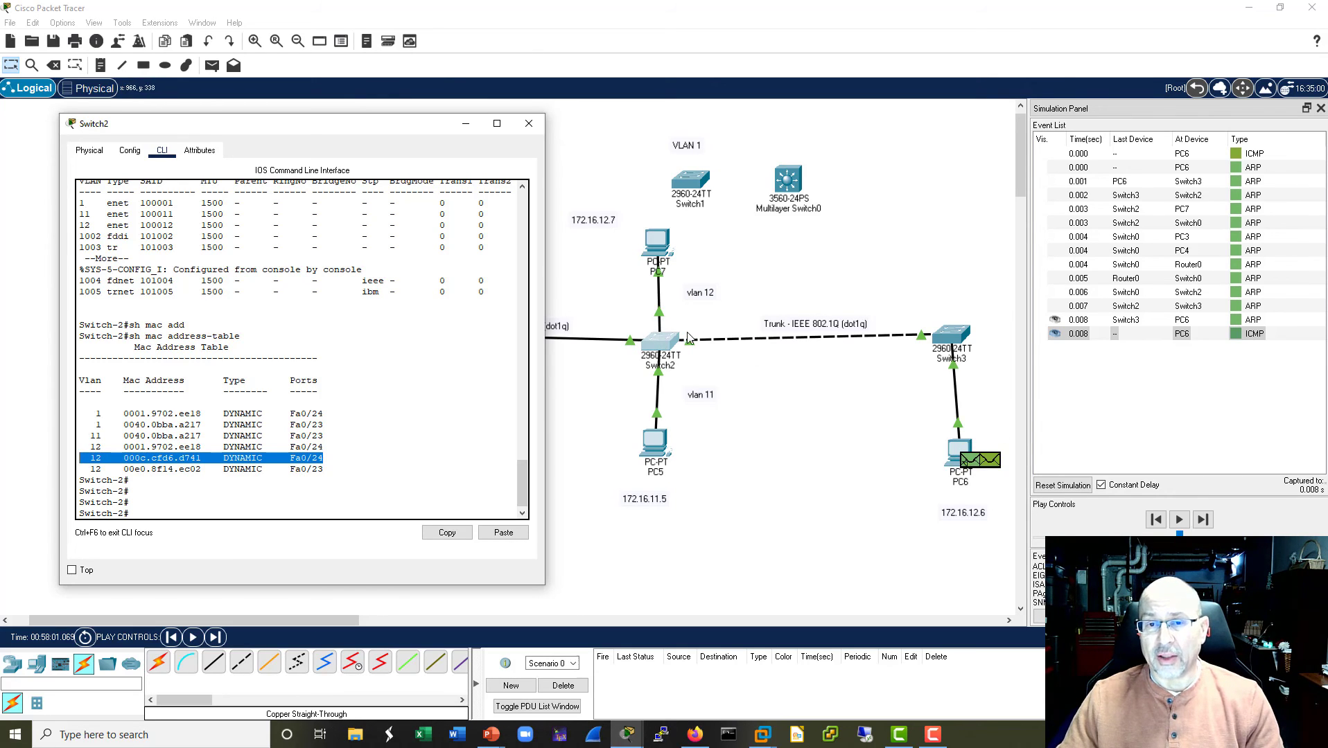
click(529, 123)
Step: Display Switch0's MAC address table with sh mac address-table and locate PC6's VLAN 12 entry
click(321, 334)
drag(745, 129, 1090, 124)
key(Return)
key(Return)
key(Up)
key(Return)
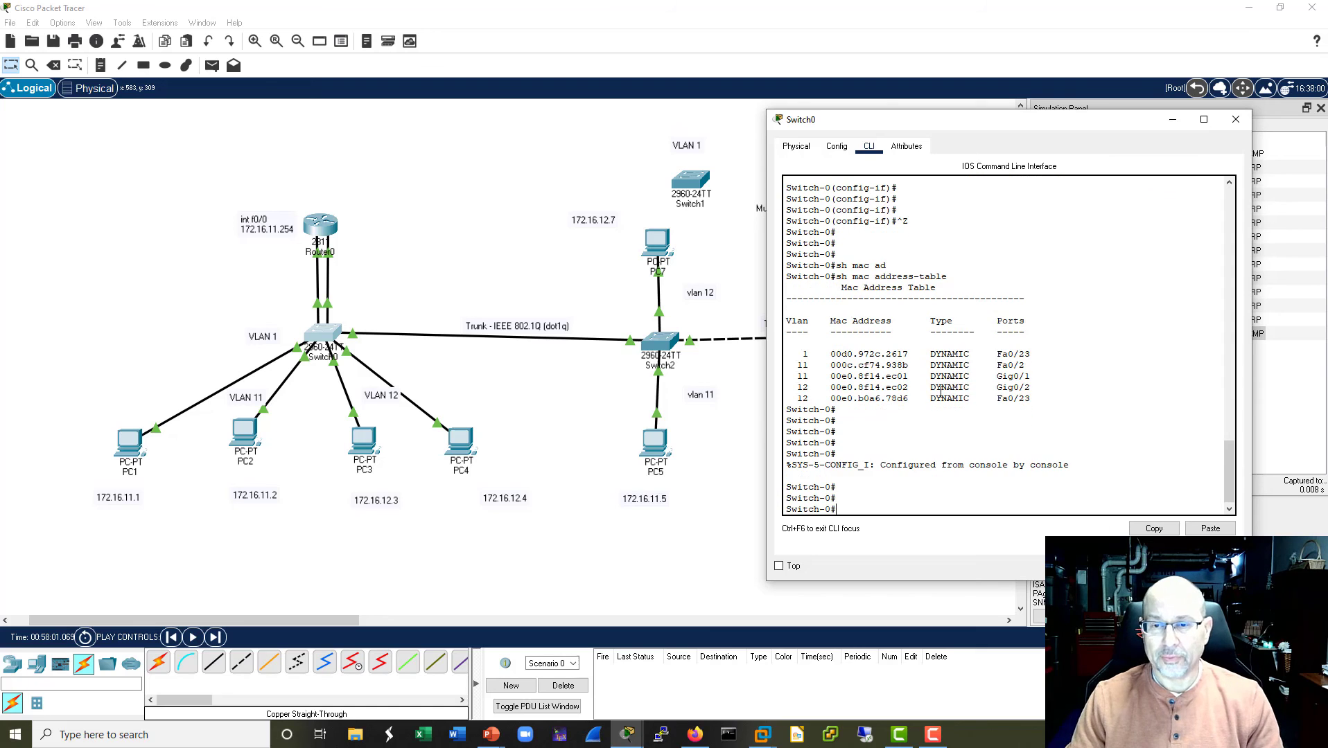
key(Return)
key(Return)
key(Return)
key(Return)
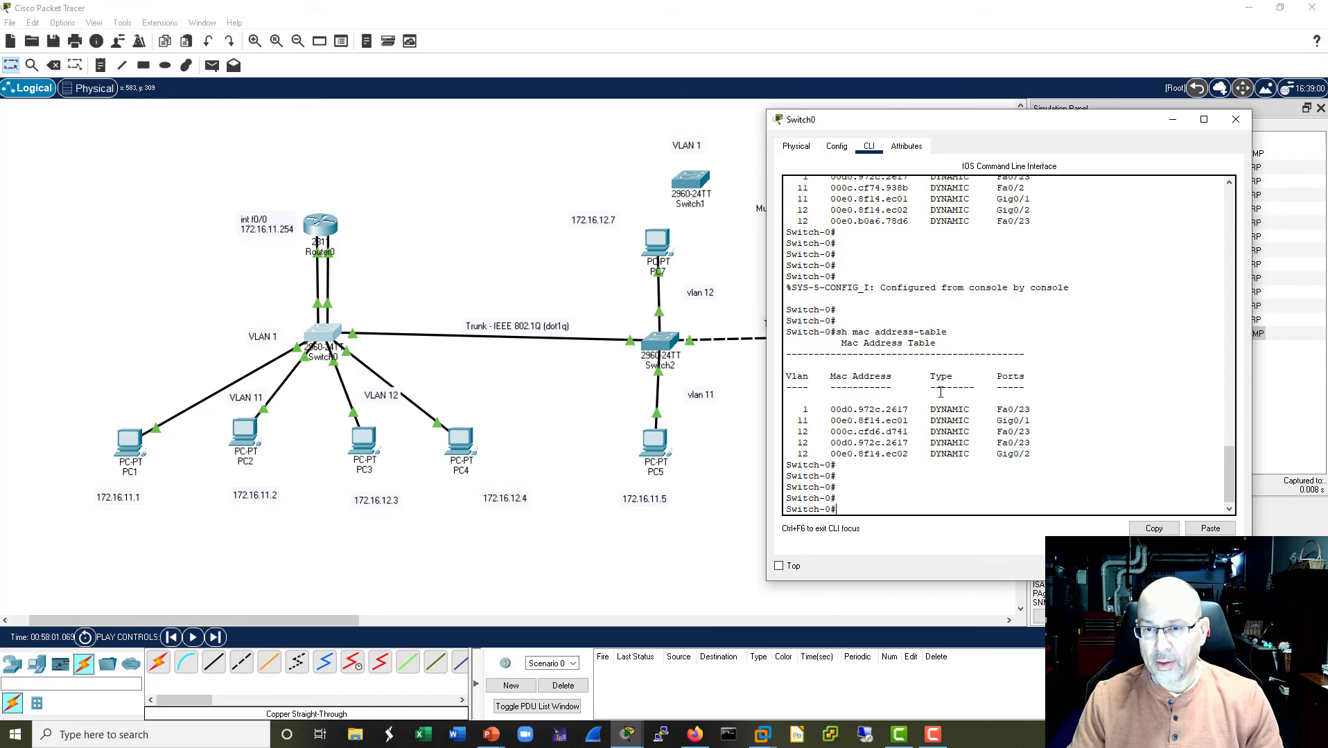
drag(1038, 431, 772, 430)
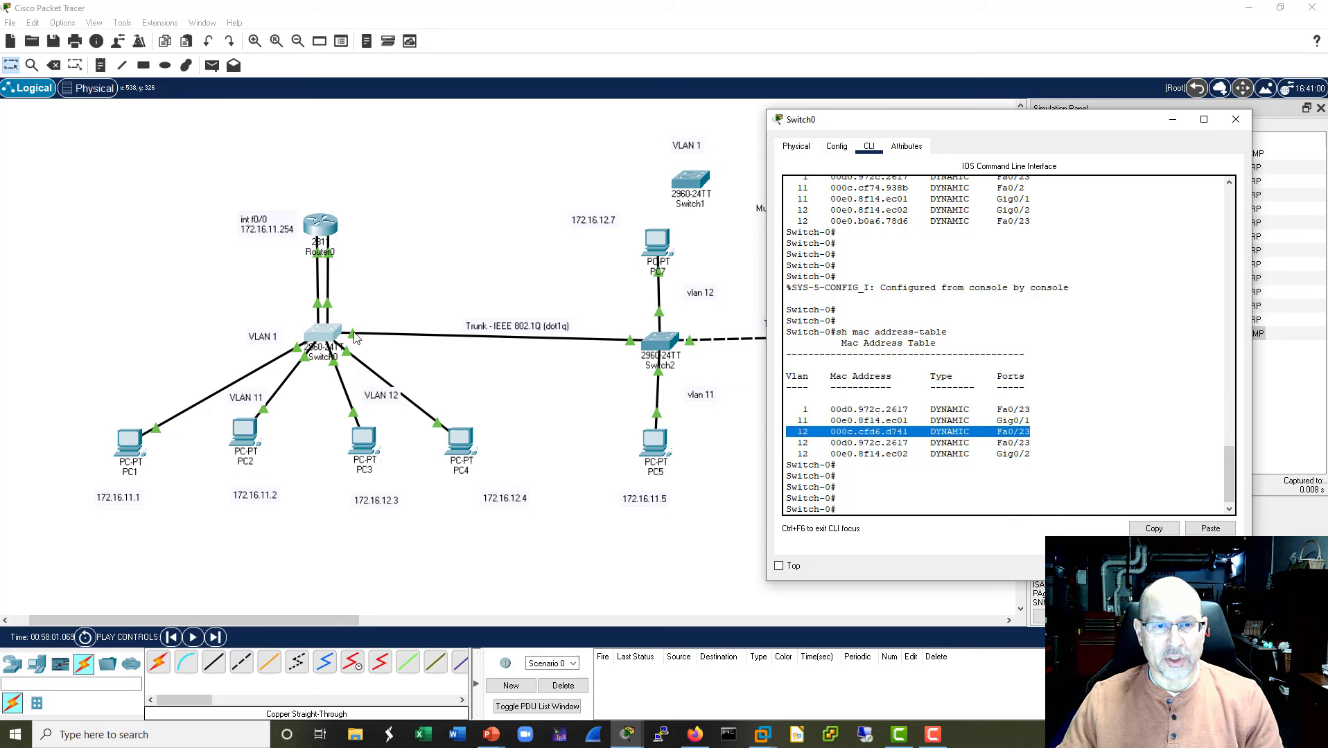
click(1233, 120)
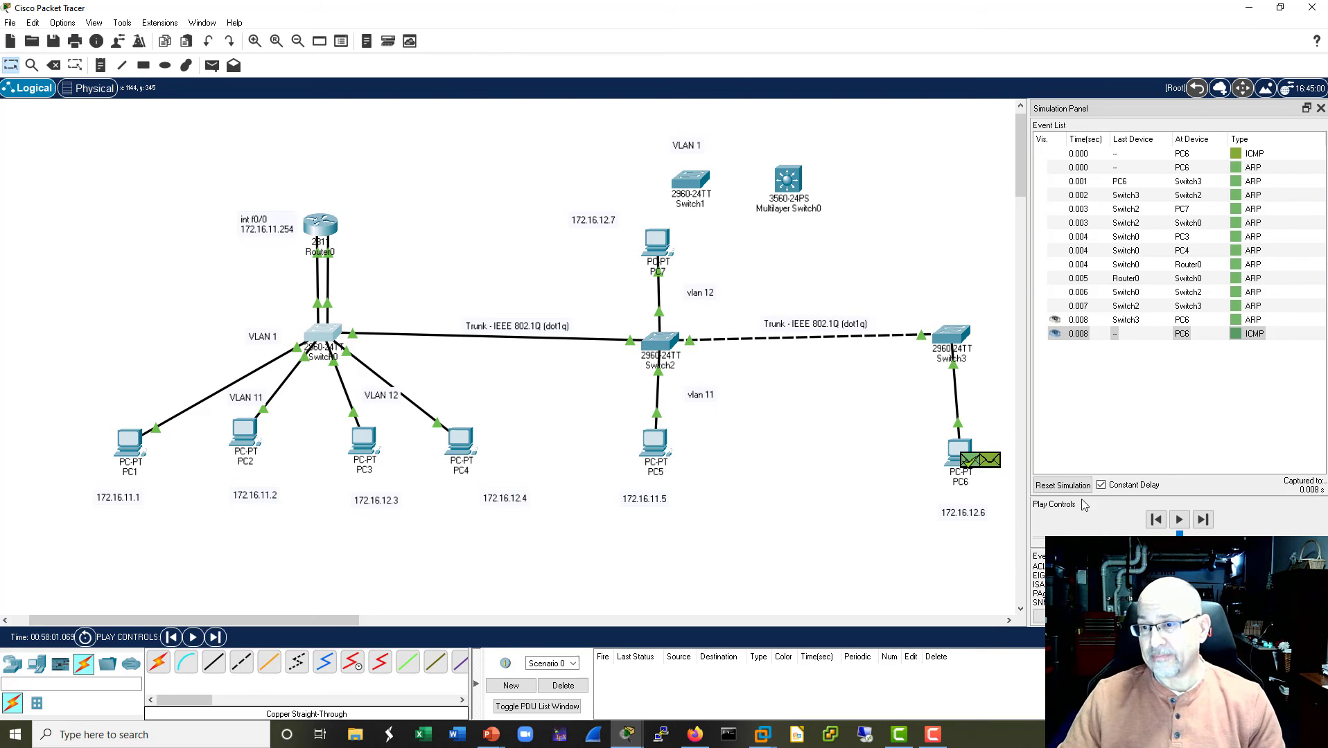
Step: Advance the simulation until PC6's ICMP packet reaches Switch2 and examine the 802.1Q tag in its inbound PDU details
click(1203, 520)
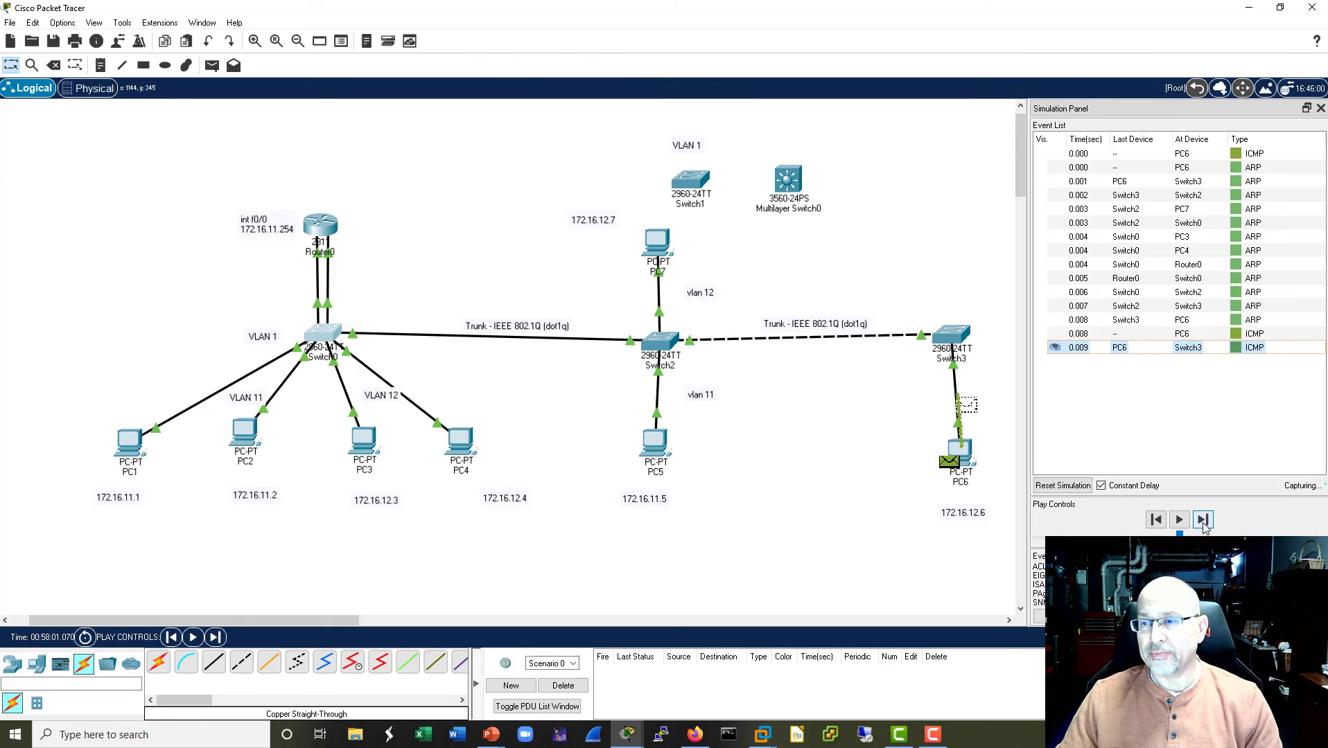
click(1202, 520)
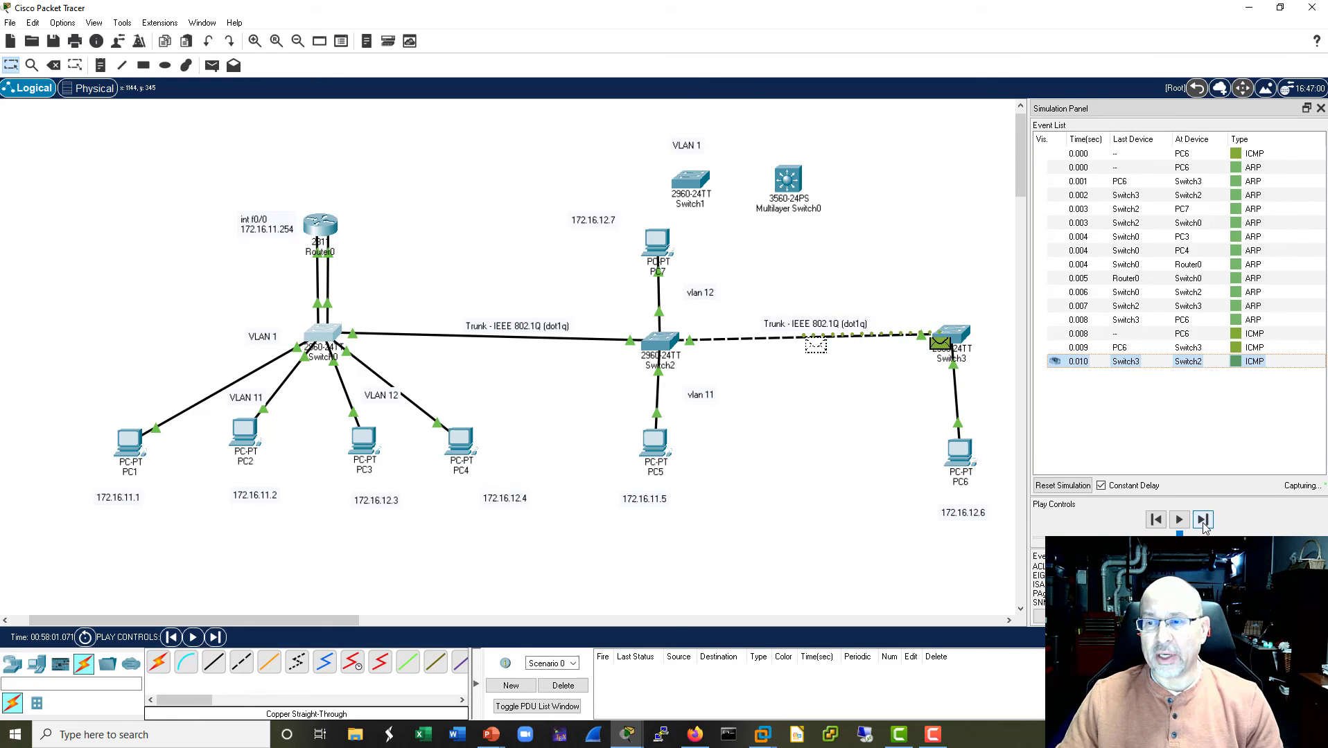
click(1127, 361)
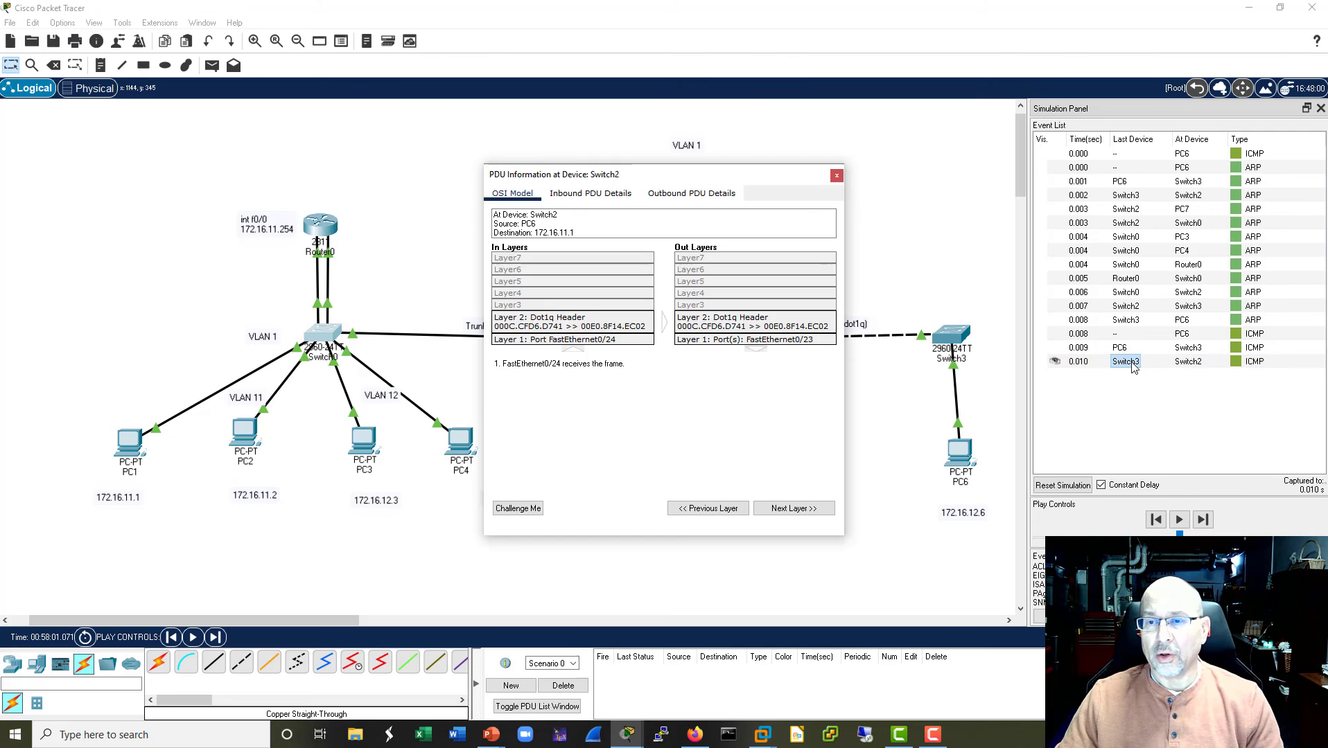
click(590, 196)
drag(481, 261, 65, 260)
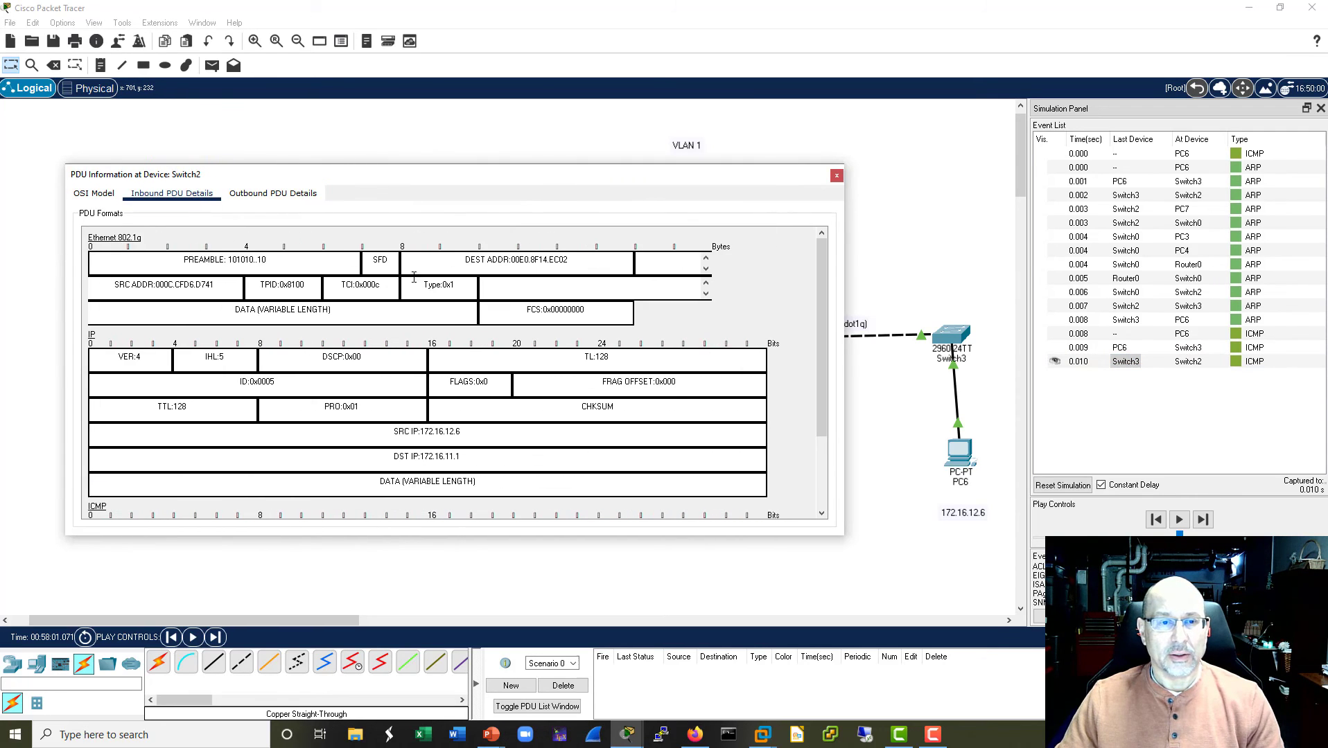
click(837, 176)
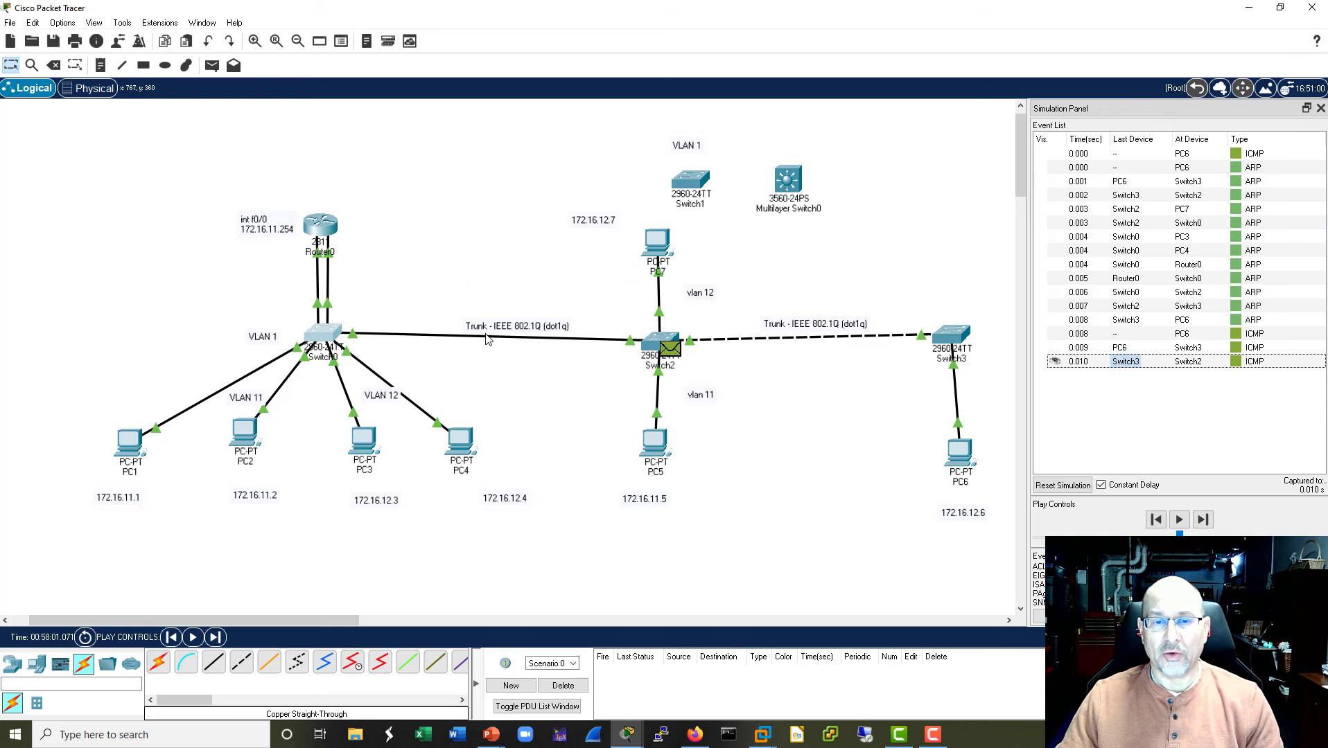
Step: Advance the ICMP packet over the trunk to Switch0 and check the TCI field in its inbound PDU details
click(1203, 520)
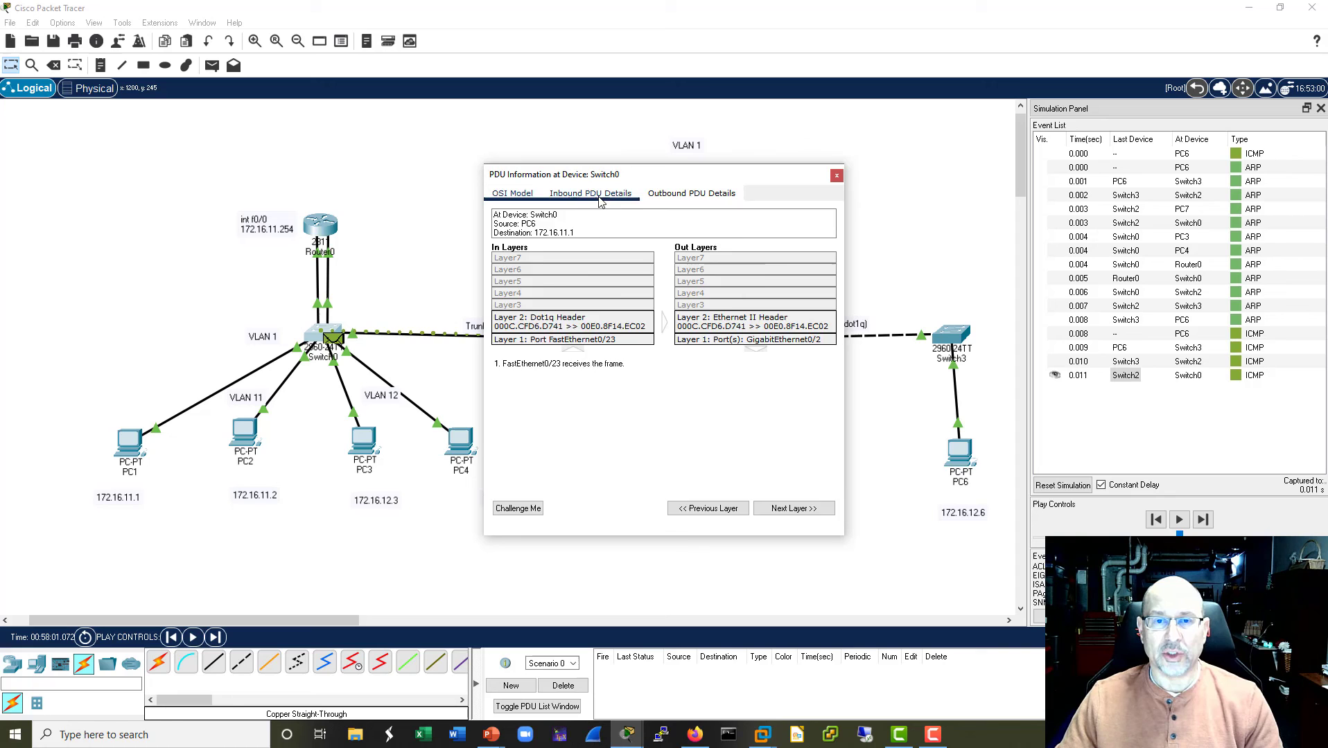
click(590, 194)
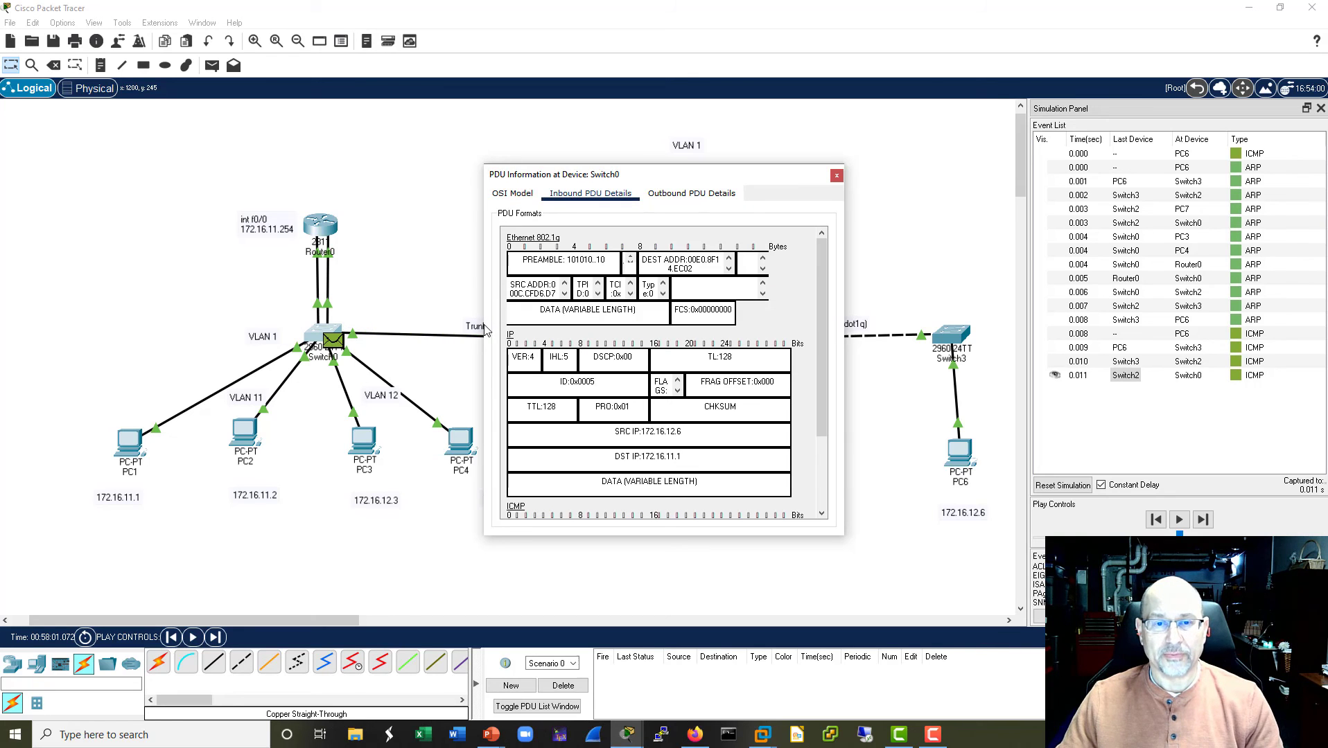
drag(485, 330, 163, 330)
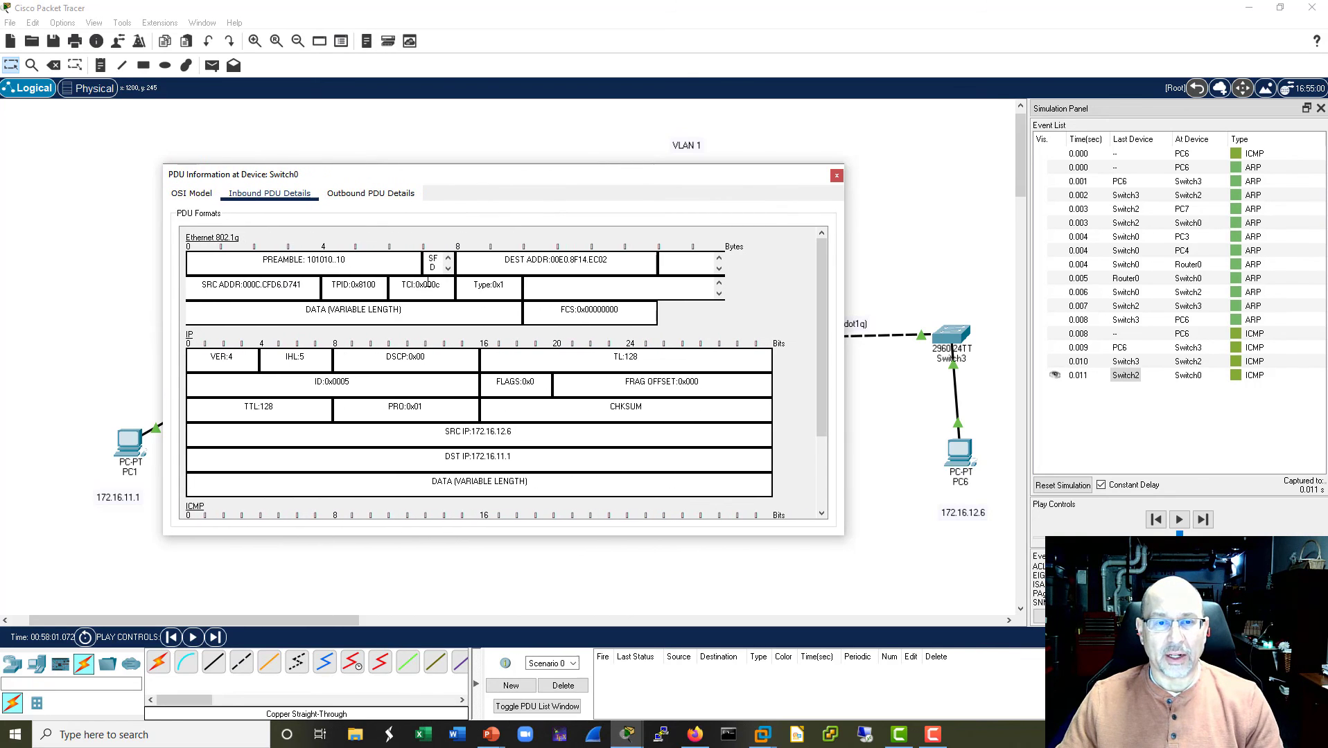
double_click(425, 285)
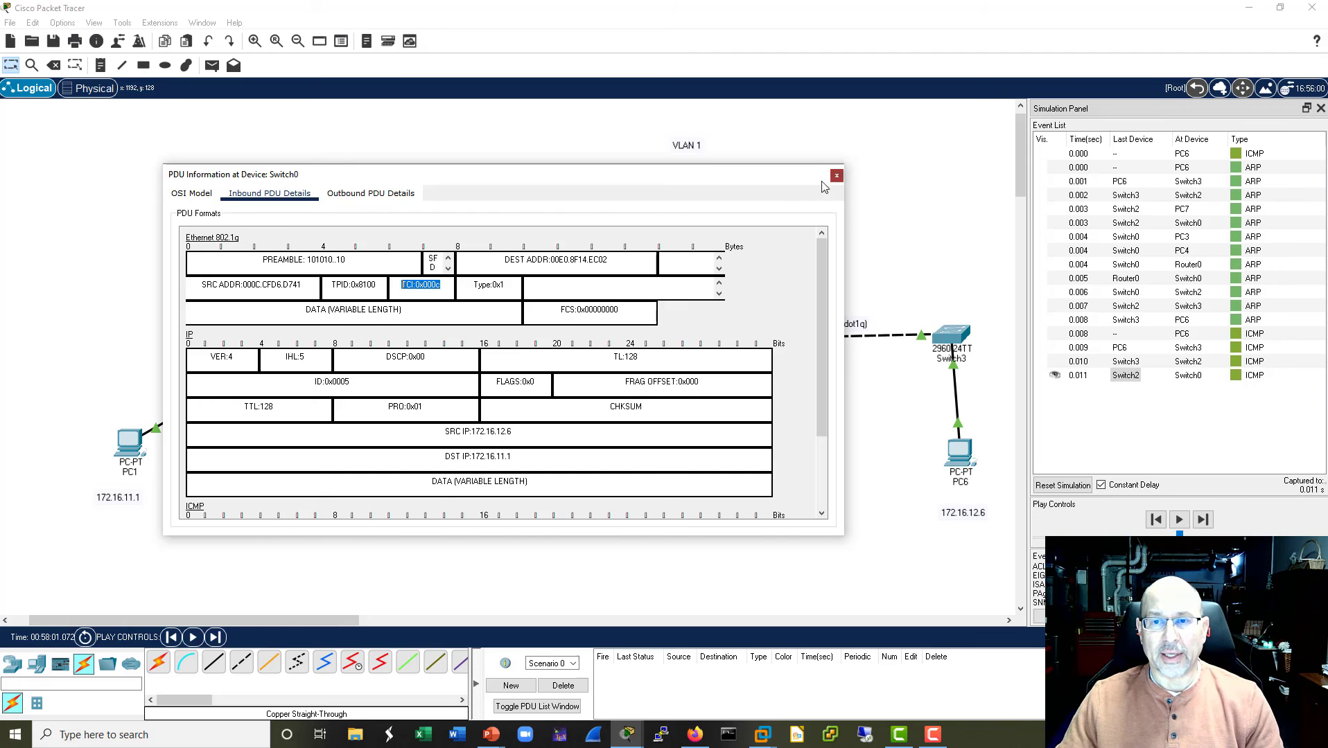
click(837, 177)
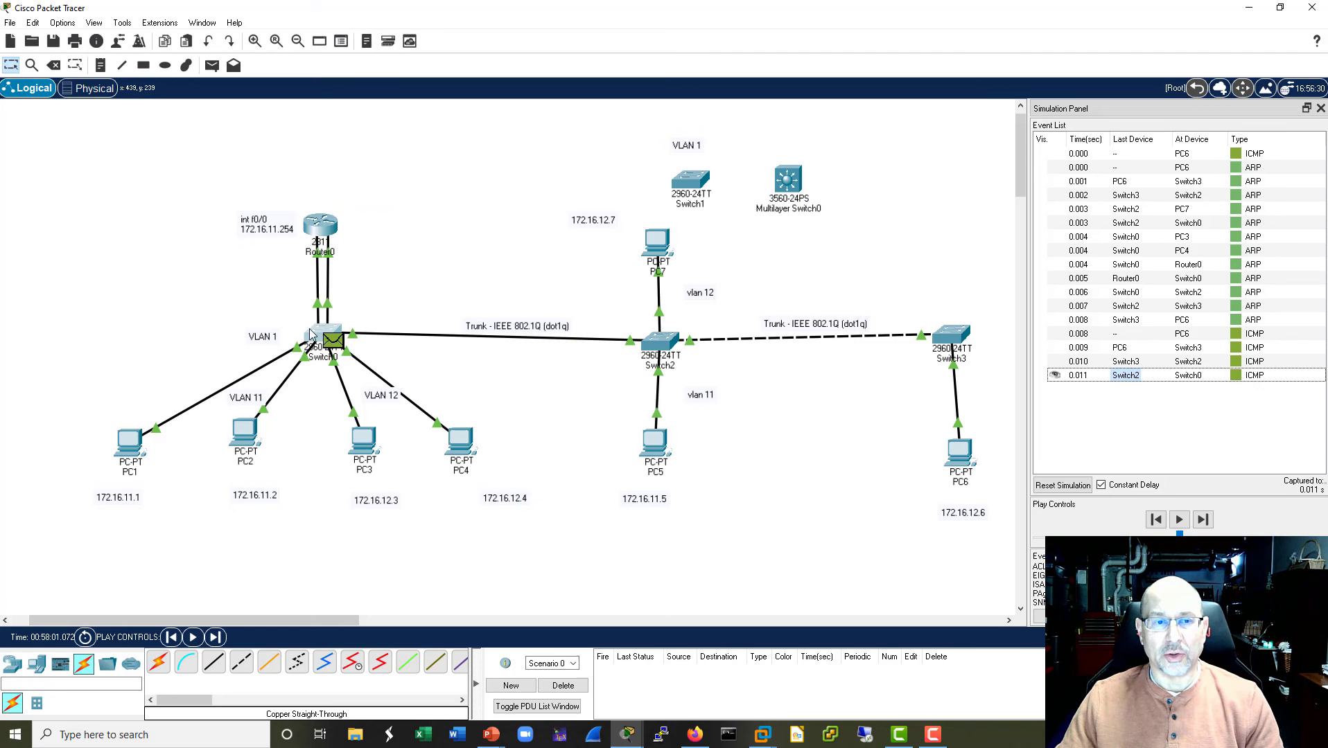
Step: Advance the ICMP packet through Router0 and back out of Switch0 towards PC1, and view Switch0's port and VLAN summary
click(1203, 521)
click(1203, 520)
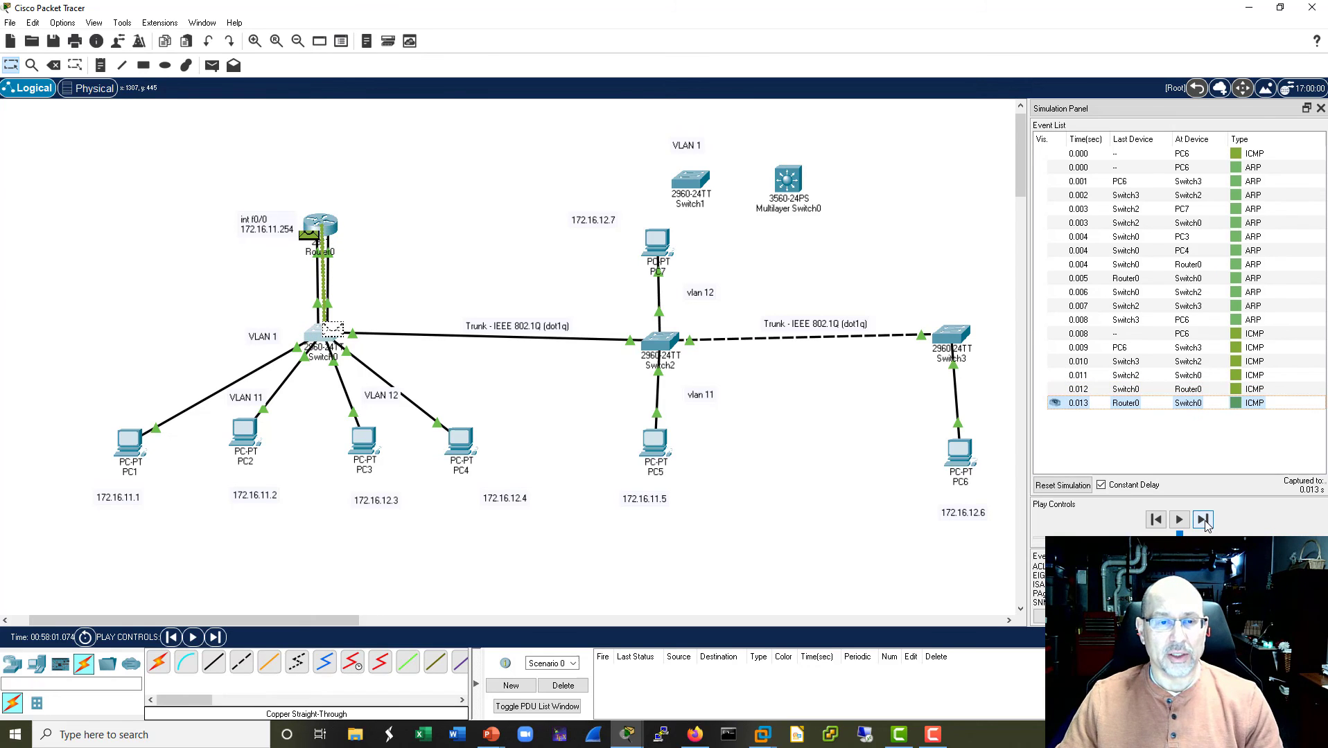
click(1203, 520)
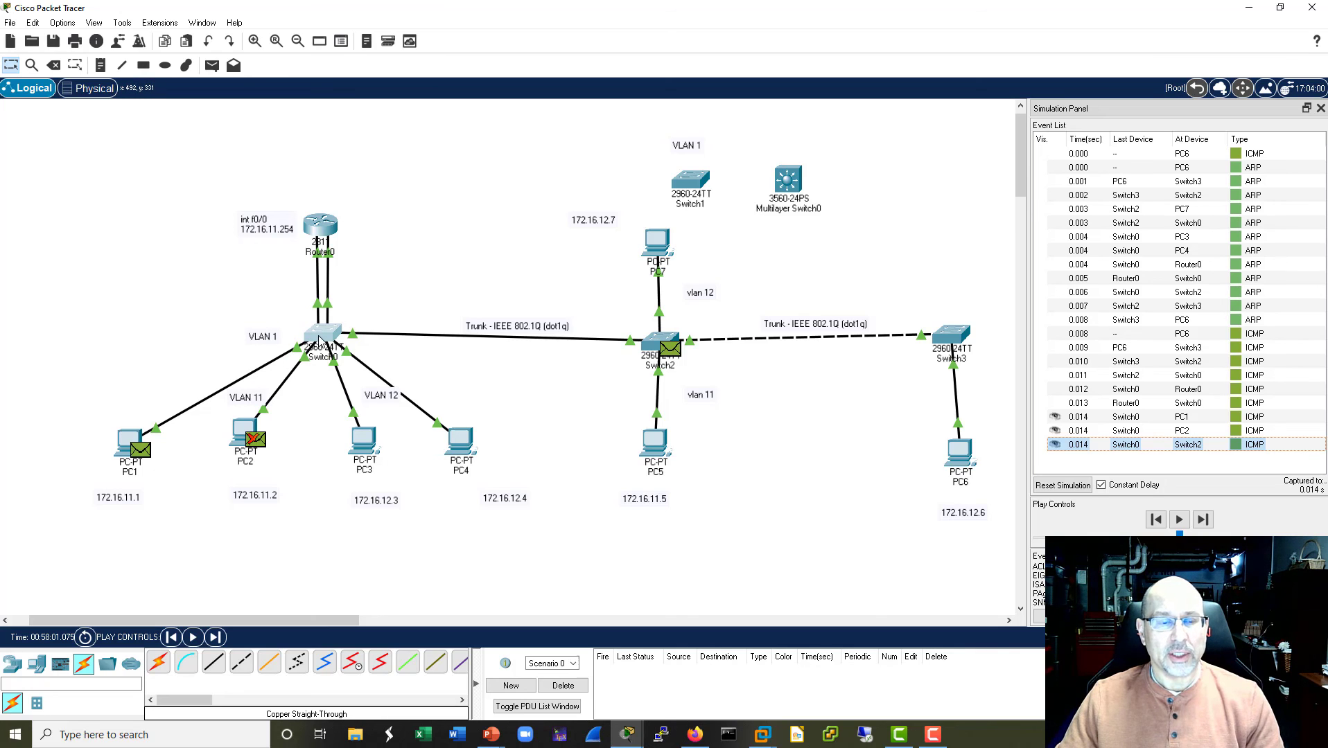
mouse_move(336, 339)
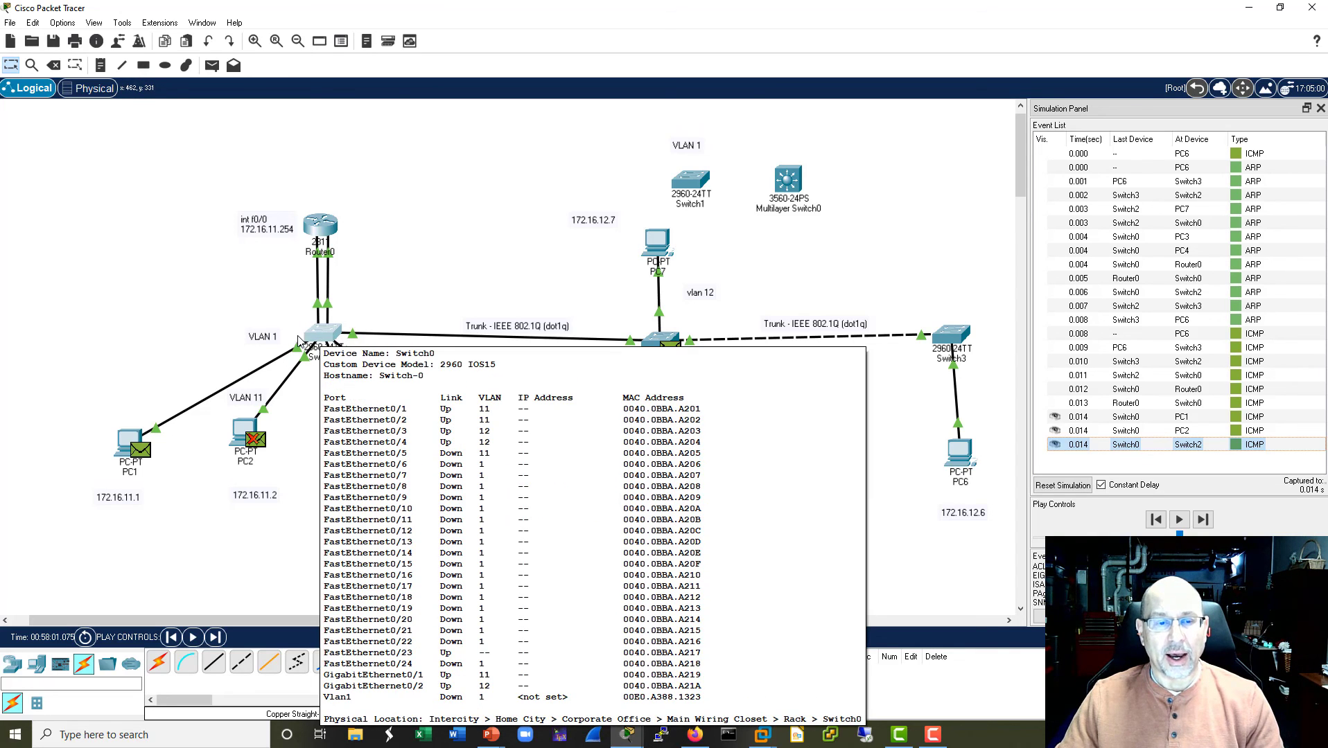
Step: Examine the VLAN tag and the IP and ICMP fields in the inbound PDU details of the packet flooded to Switch2
click(1136, 449)
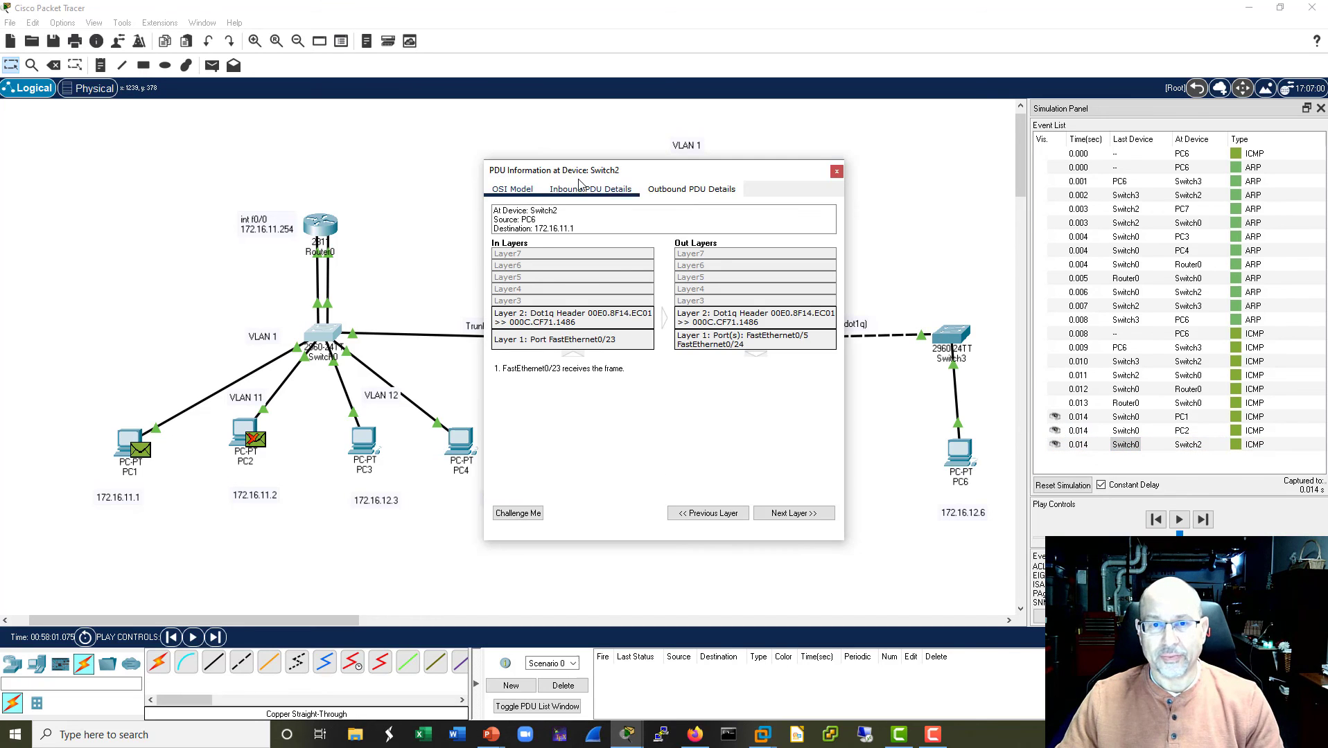
click(588, 190)
drag(482, 258, 67, 244)
drag(388, 283, 772, 473)
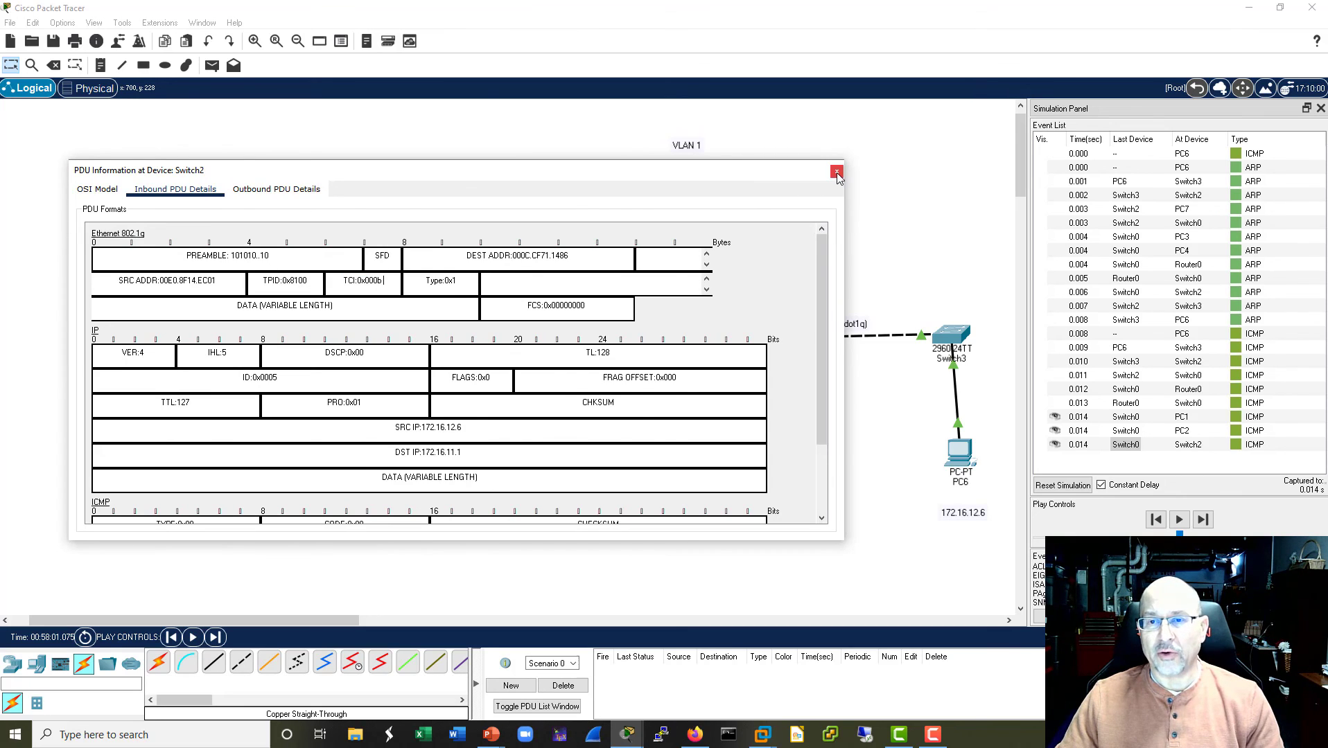
scroll(589, 416, down, 3)
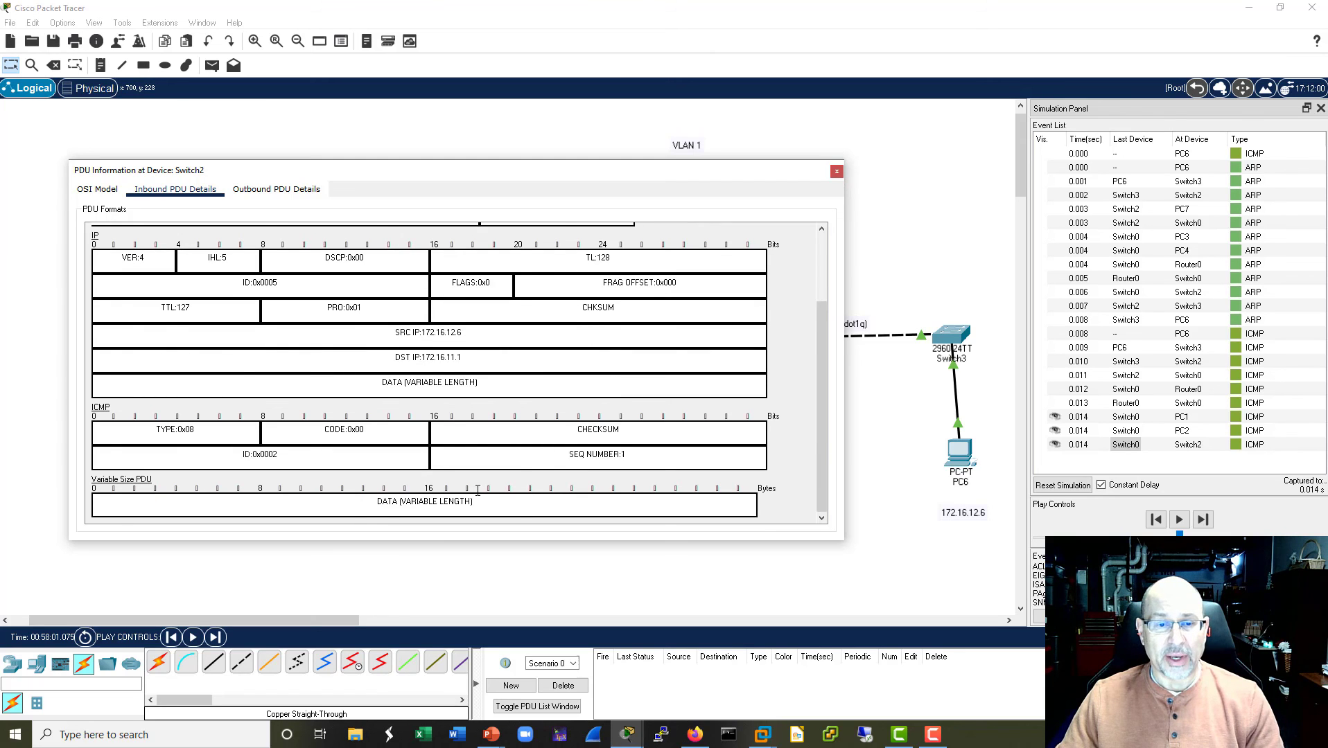
scroll(535, 465, up, 3)
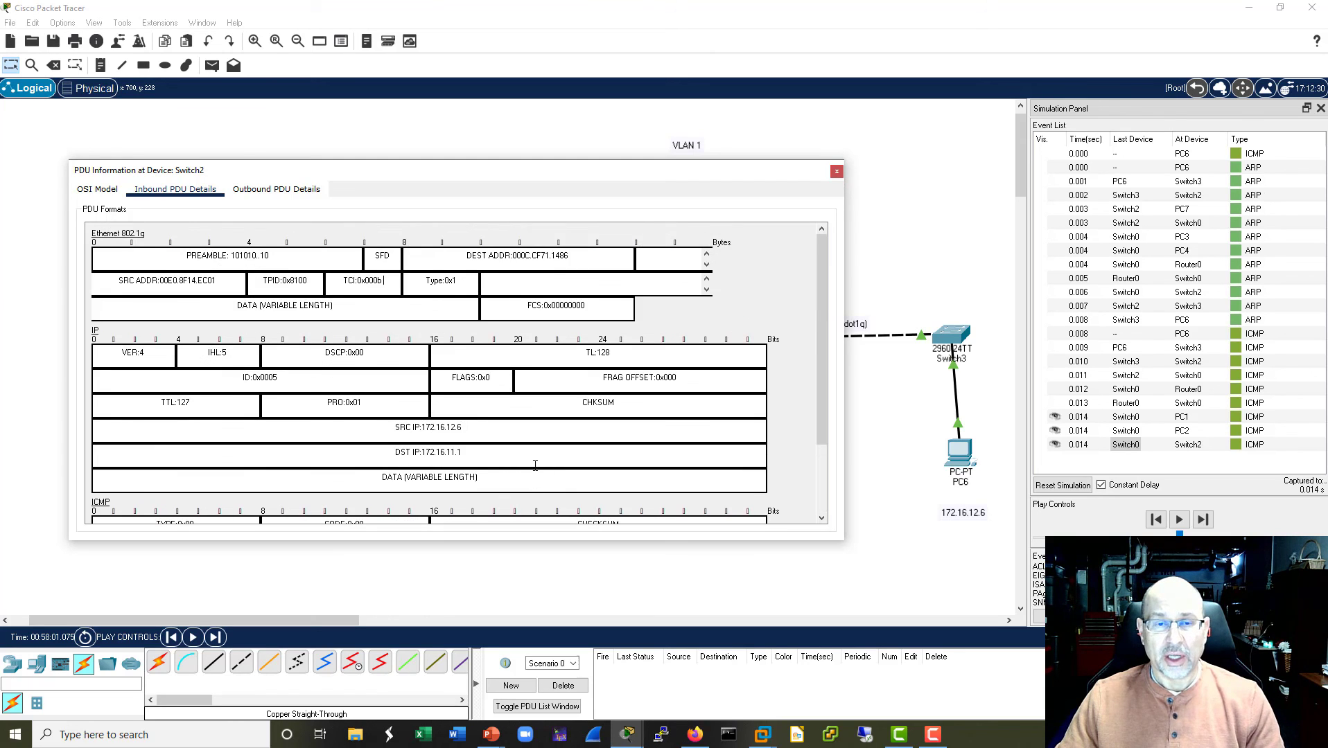
click(836, 173)
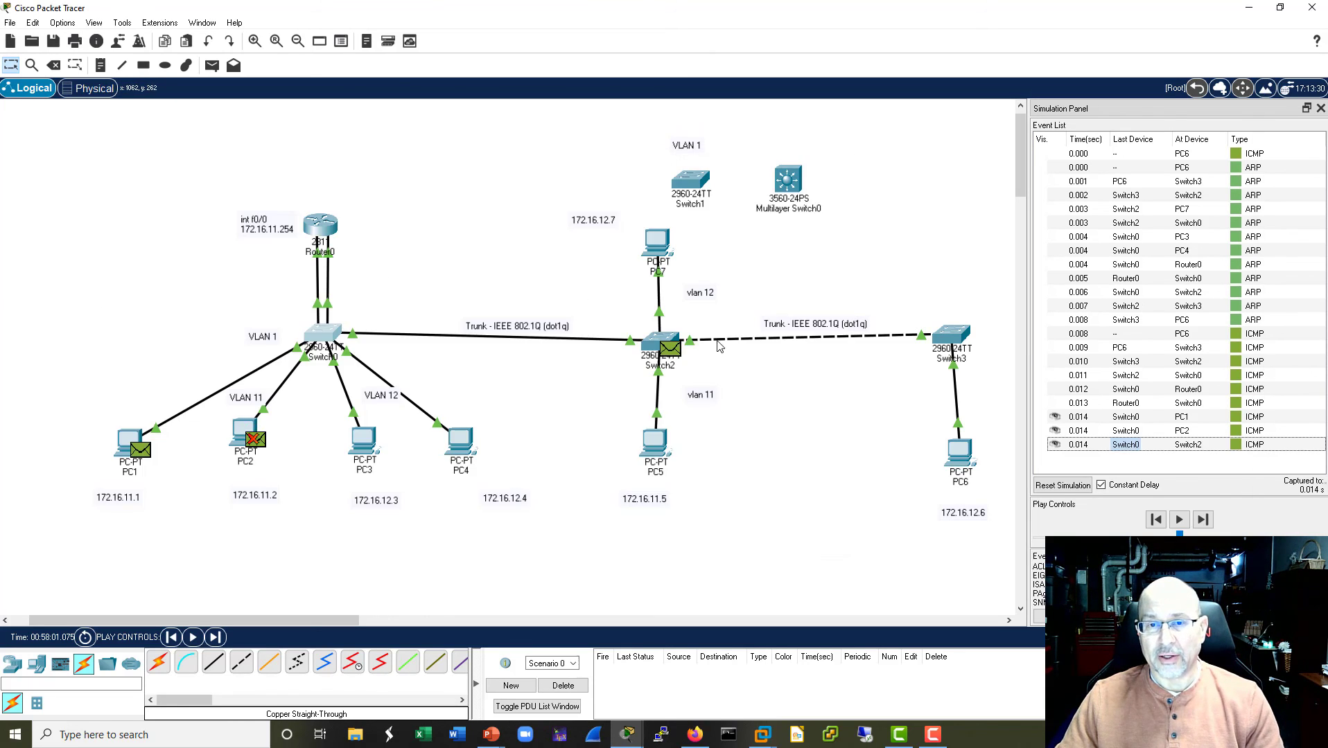
Step: Advance the simulation event by event until PC1's ICMP reply travels through Router0 and over the trunks to PC6
click(1203, 520)
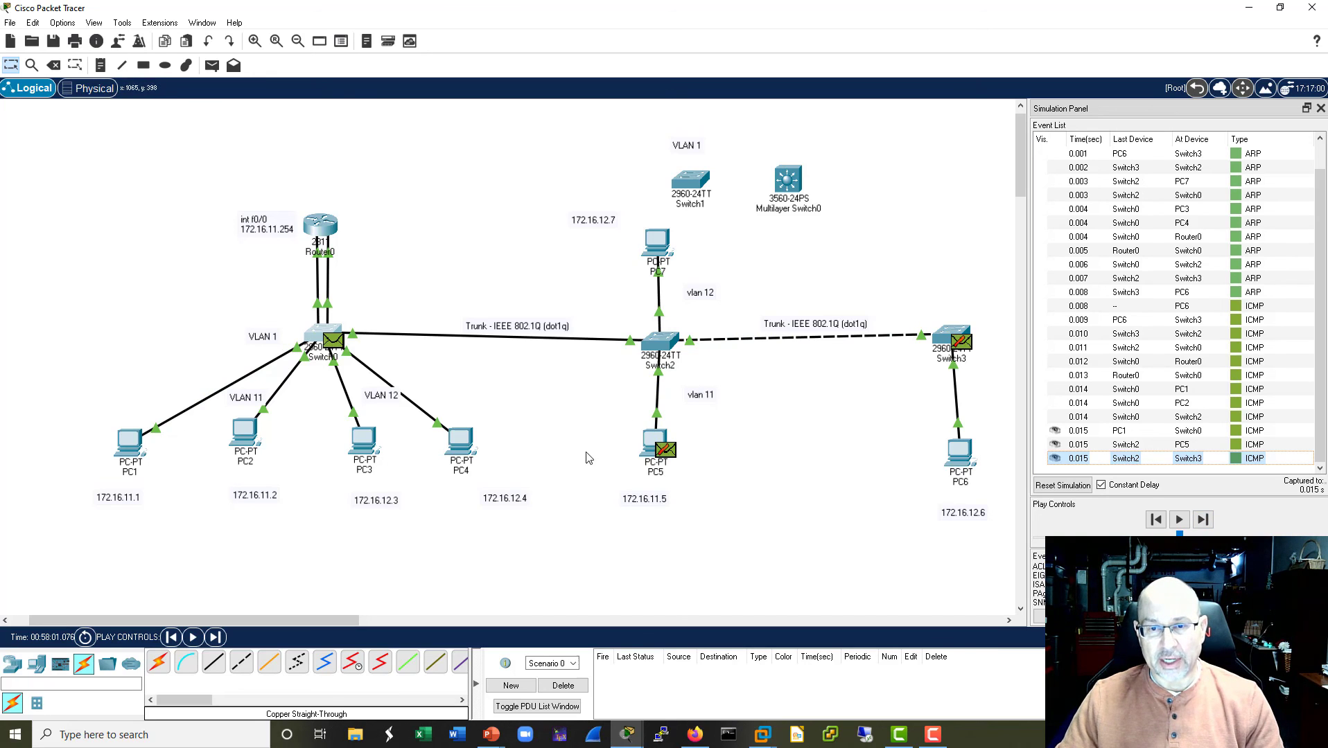
click(1209, 524)
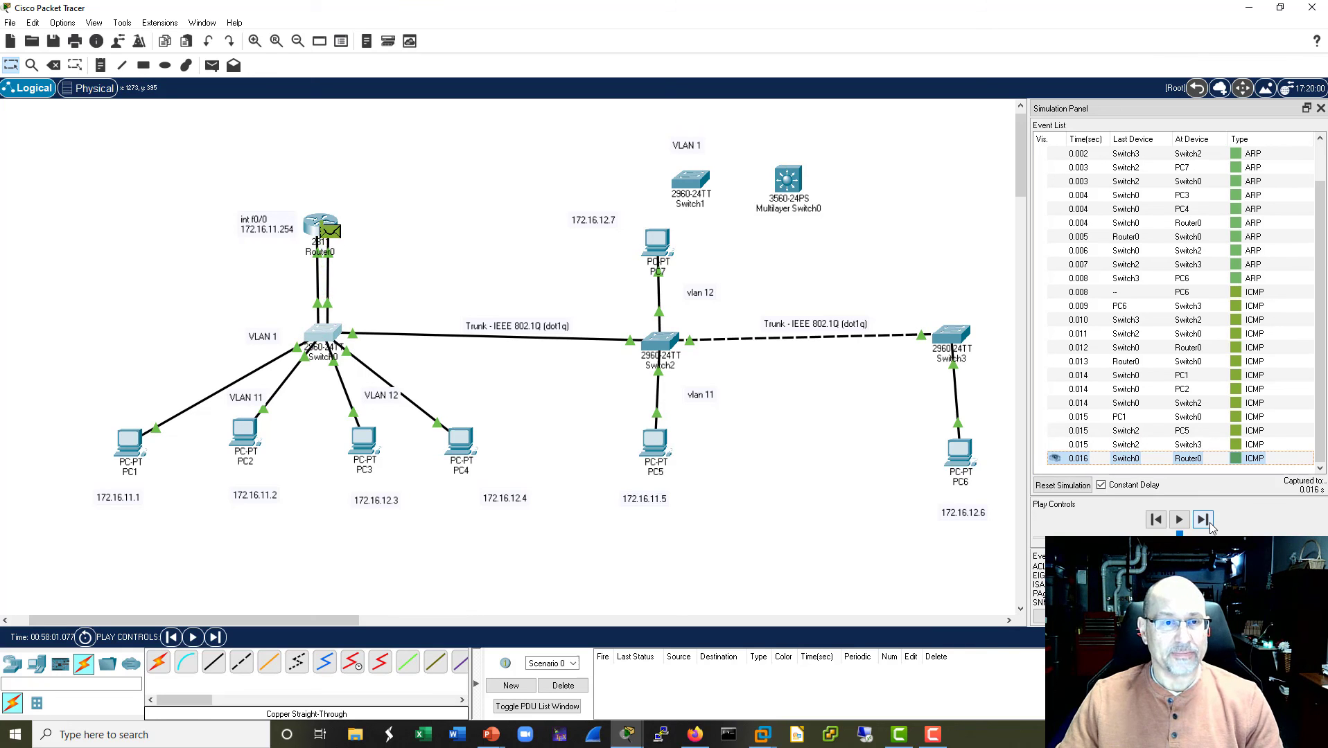
click(1202, 520)
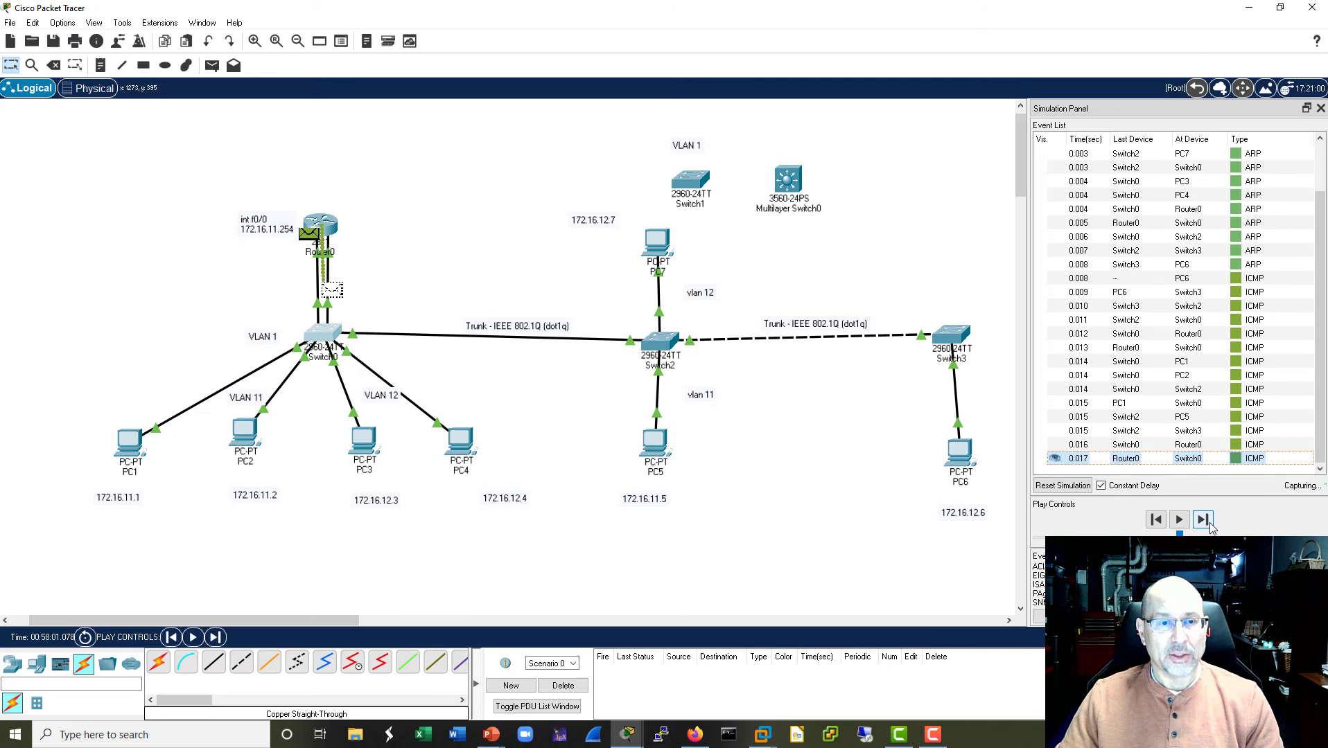
click(1210, 525)
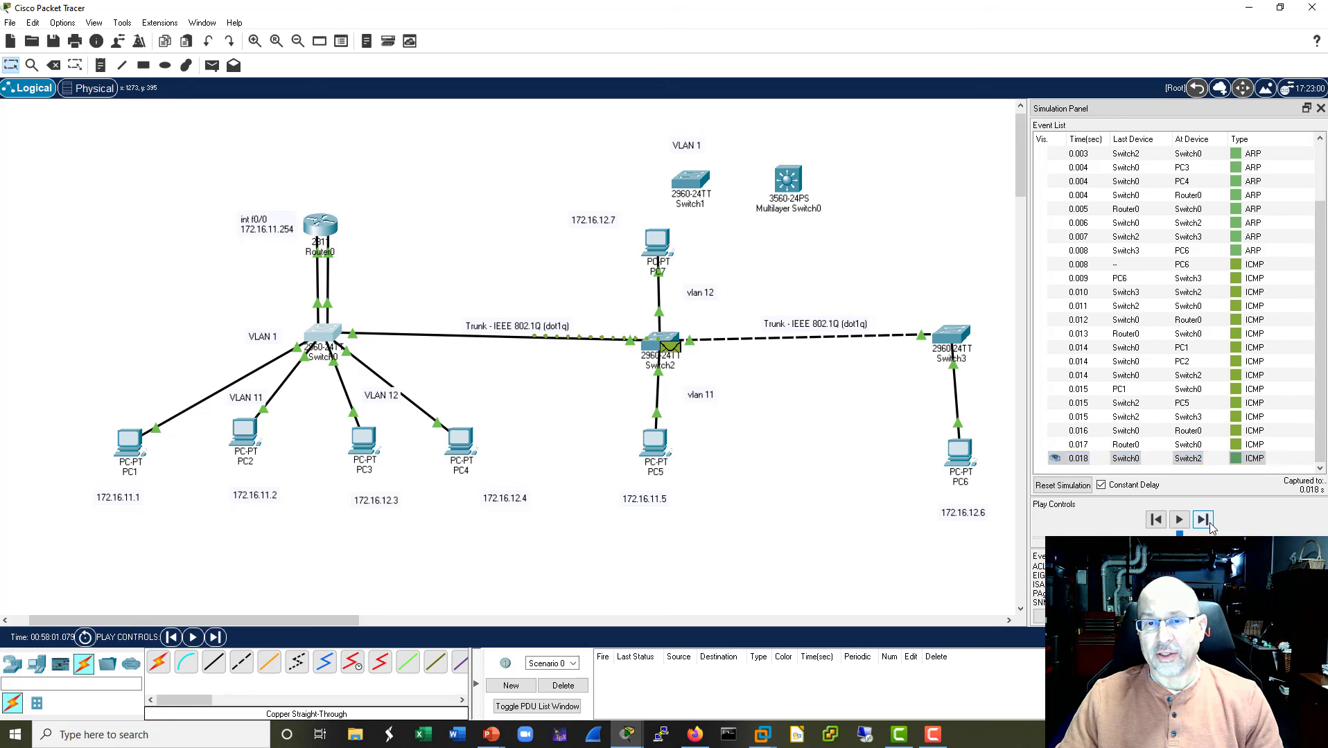
click(1209, 525)
click(1208, 524)
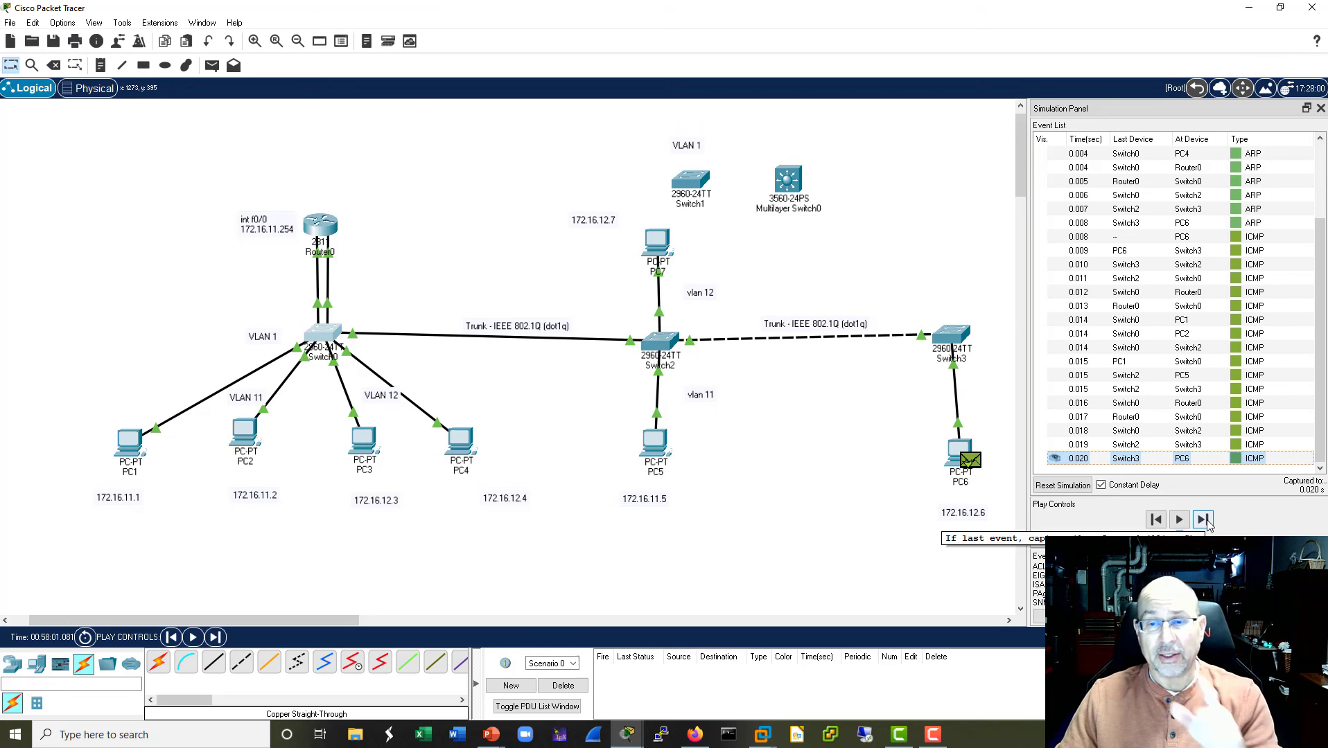
Step: Advance the simulation through PC6's second ping via Router0 to PC1 and its reply back to Switch0
click(1203, 520)
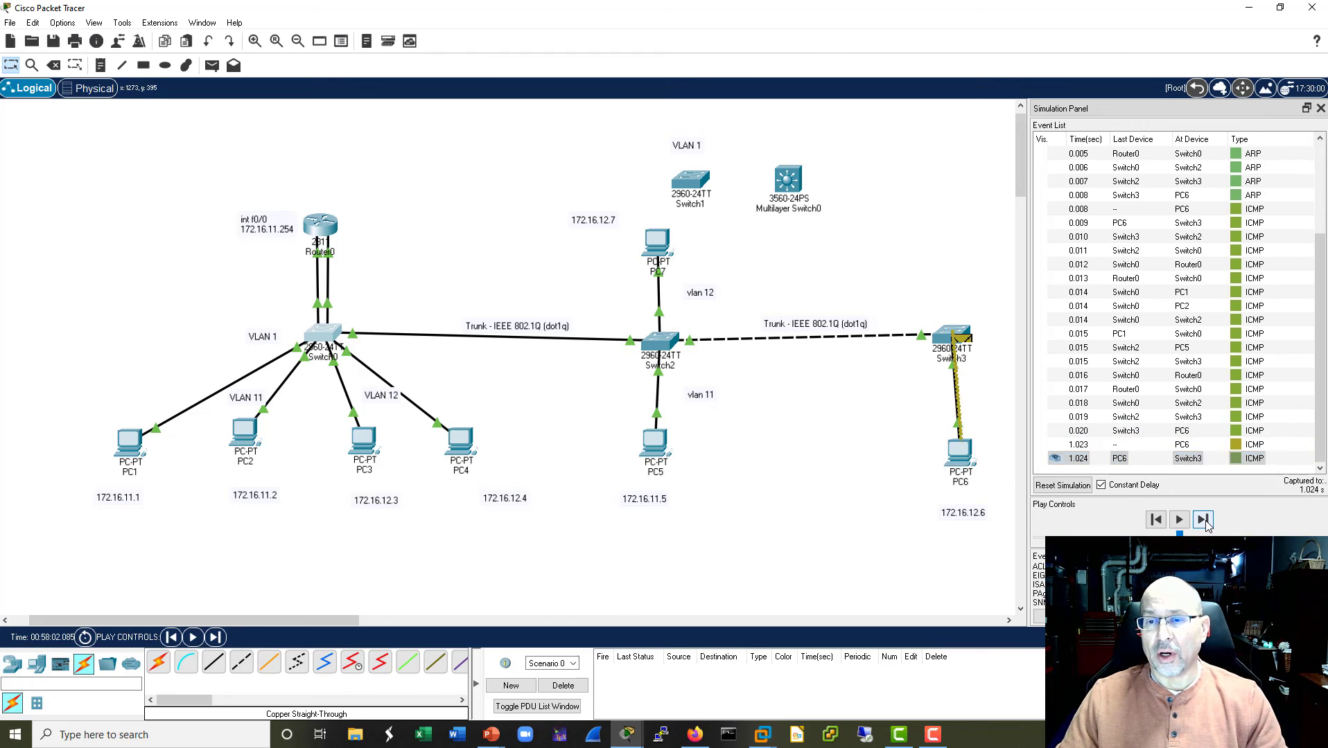
click(1204, 521)
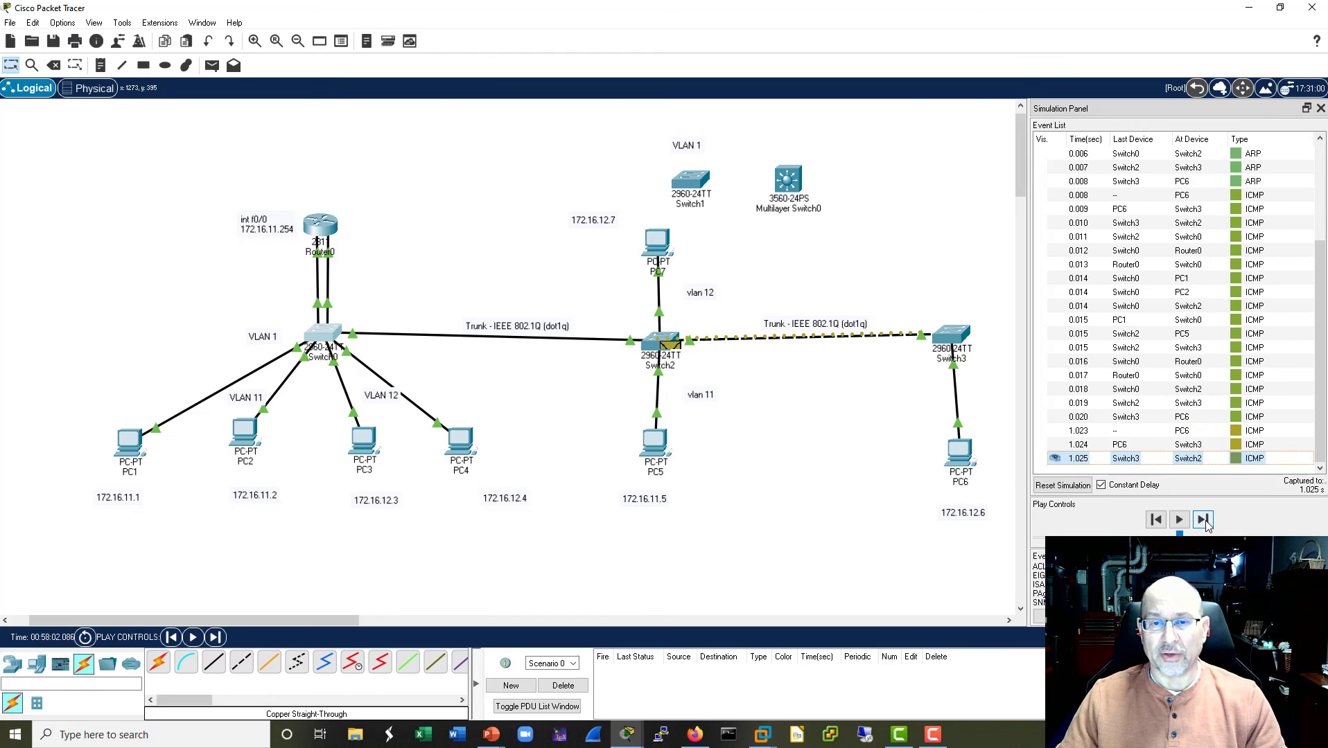
click(1204, 522)
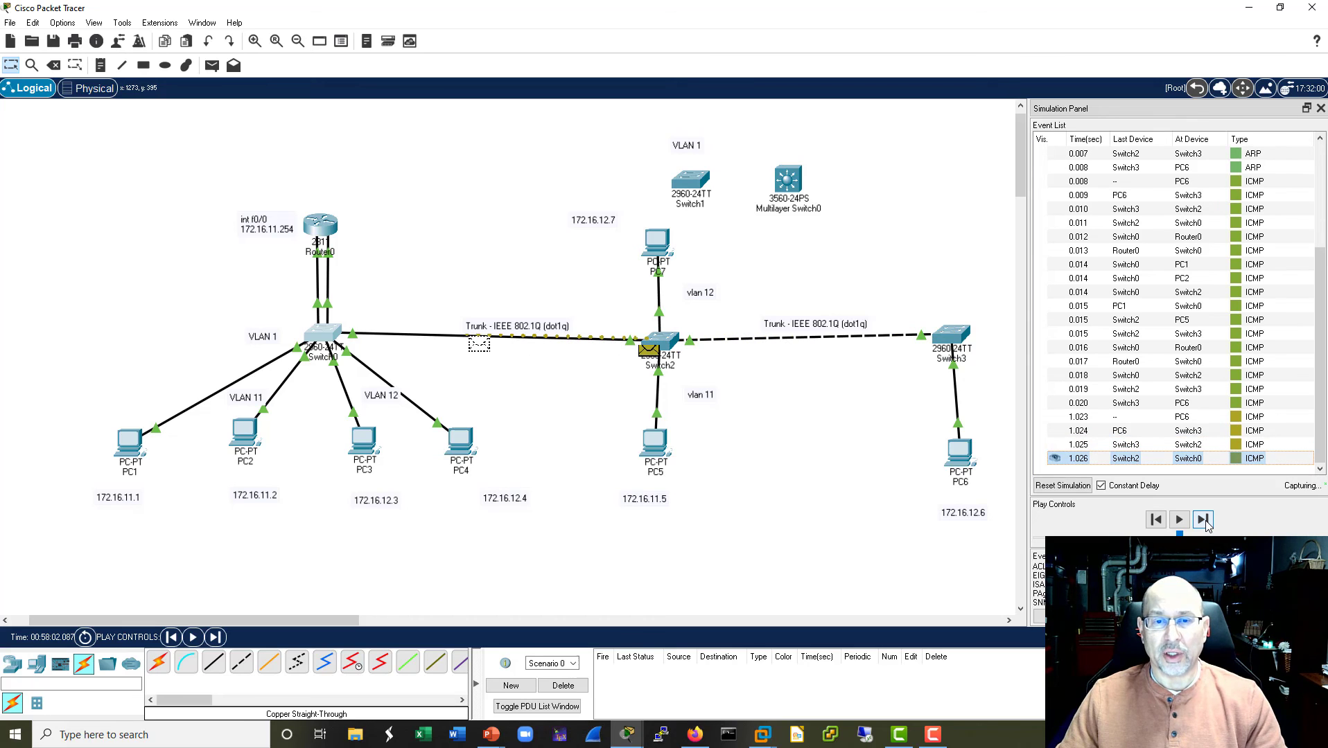
click(1205, 521)
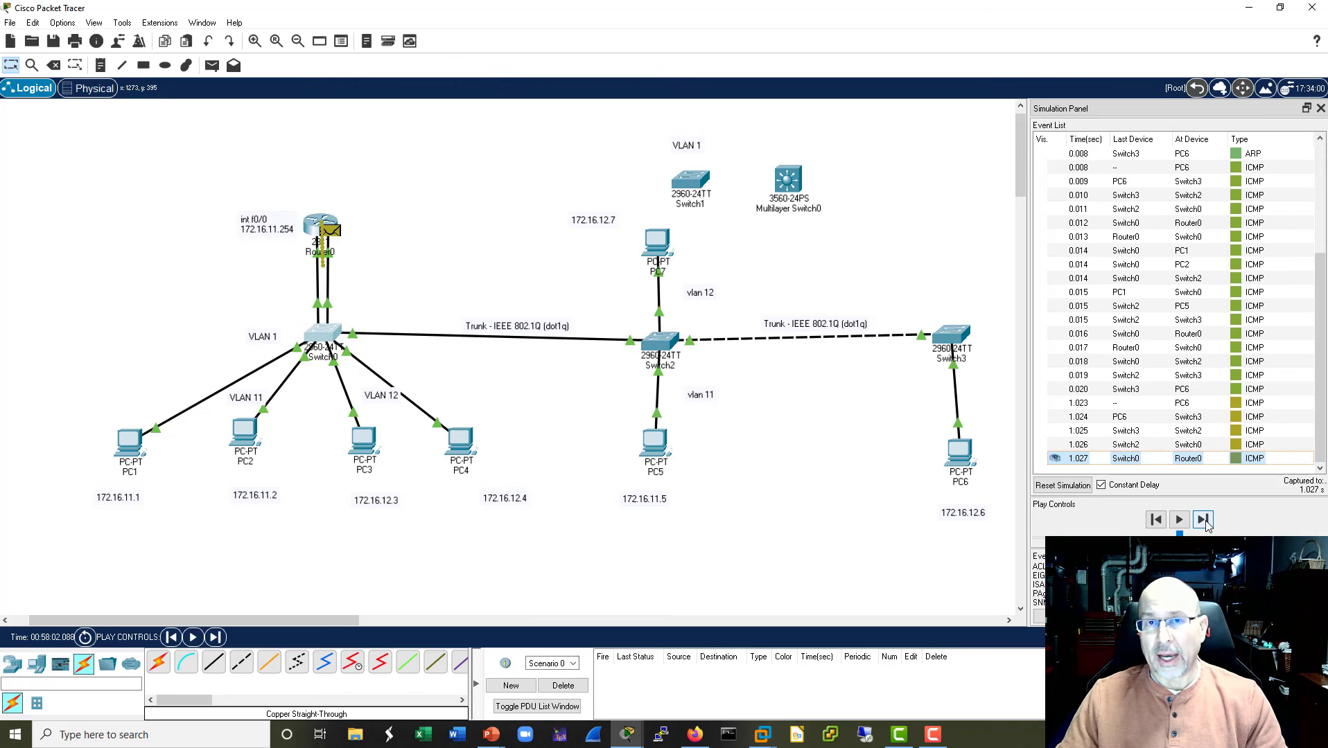
click(1204, 521)
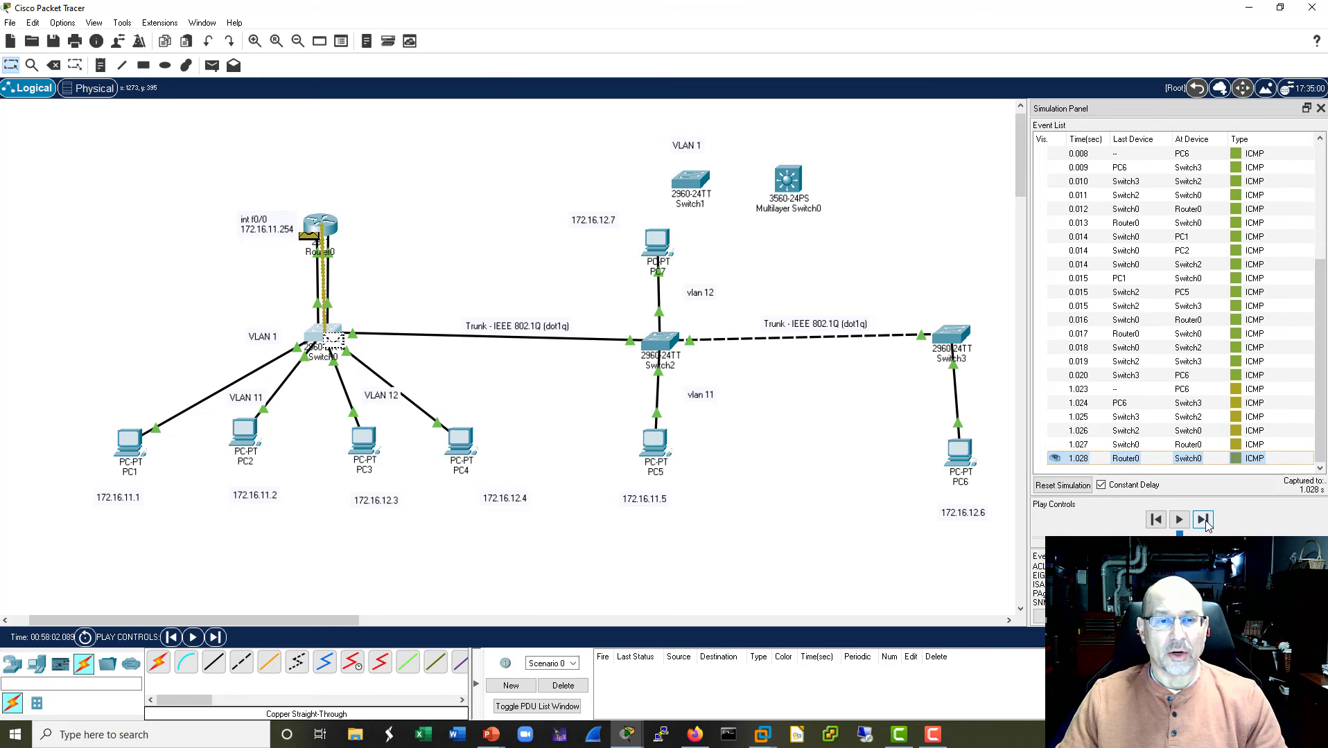
click(1204, 521)
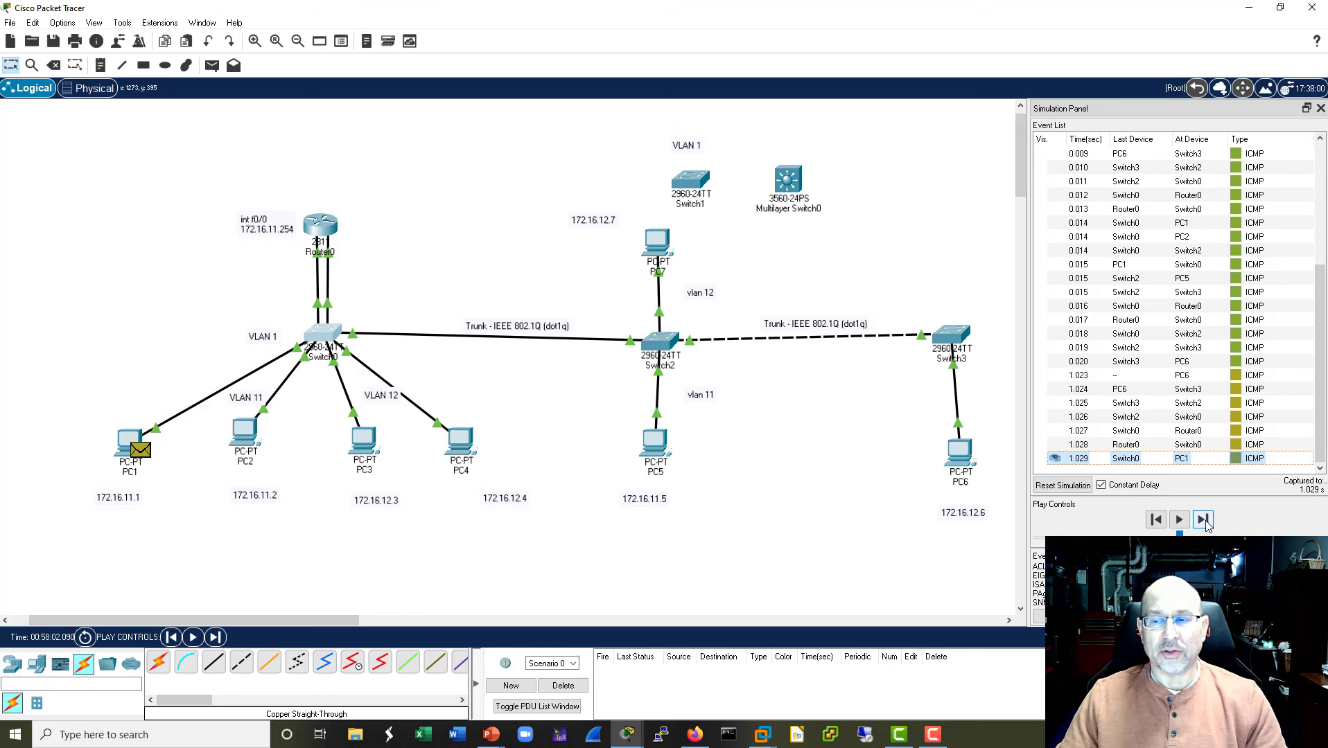
click(1205, 522)
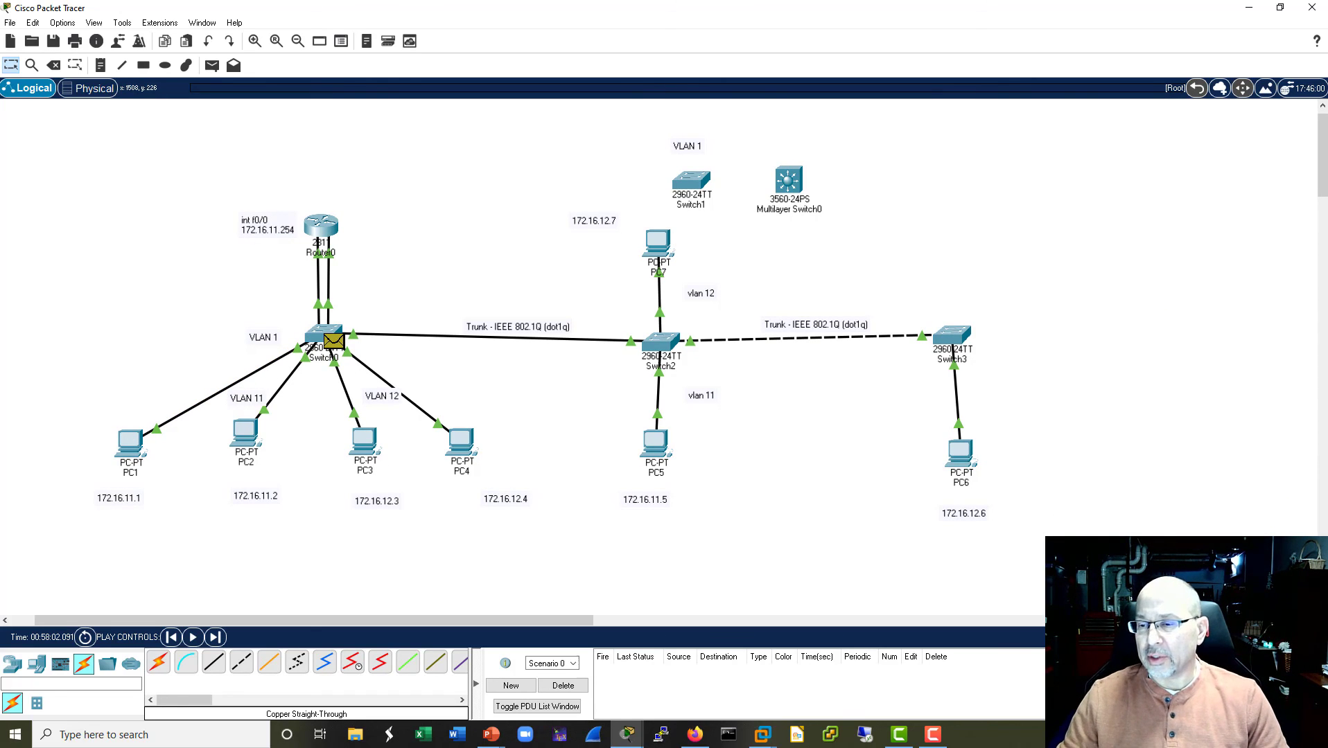
Step: Return to Realtime mode and shift Router0 and PC6 slightly to the right in the topology
click(1231, 638)
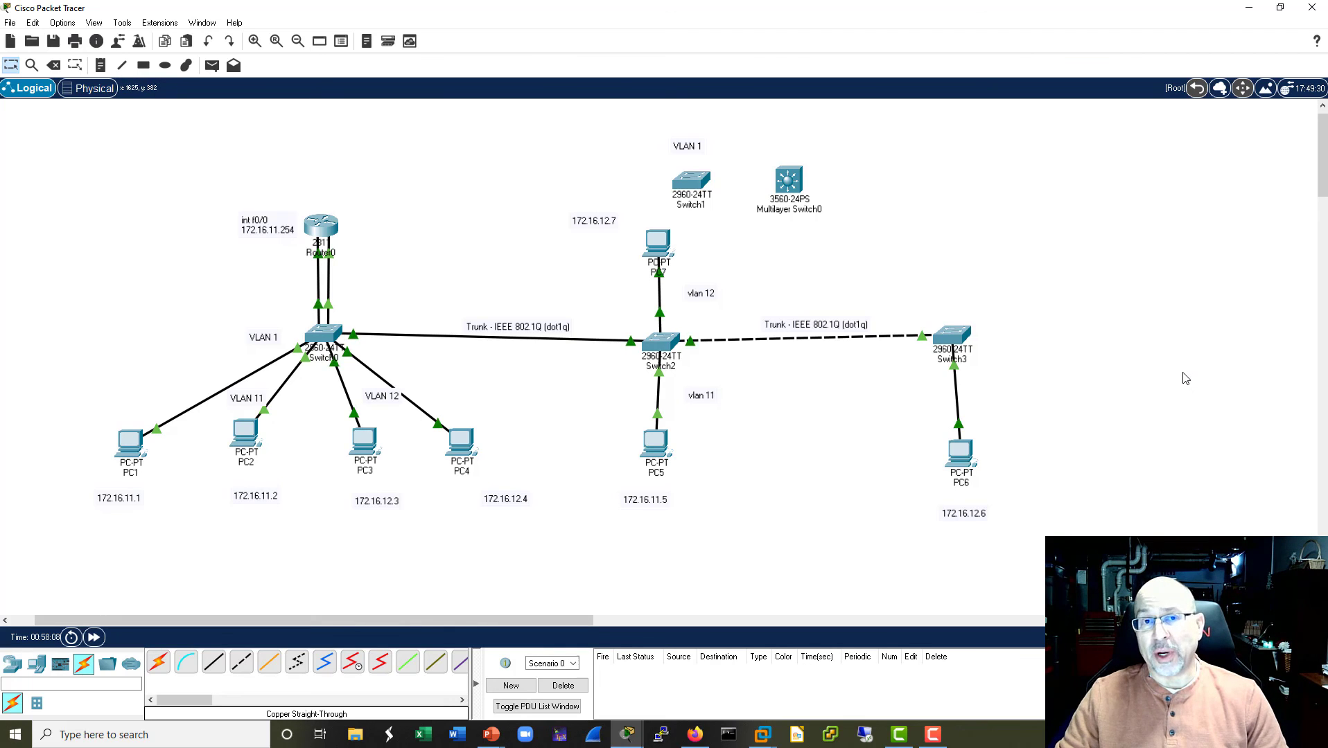
mouse_move(326, 229)
mouse_down()
mouse_move(382, 183)
mouse_move(293, 202)
mouse_move(338, 230)
mouse_up()
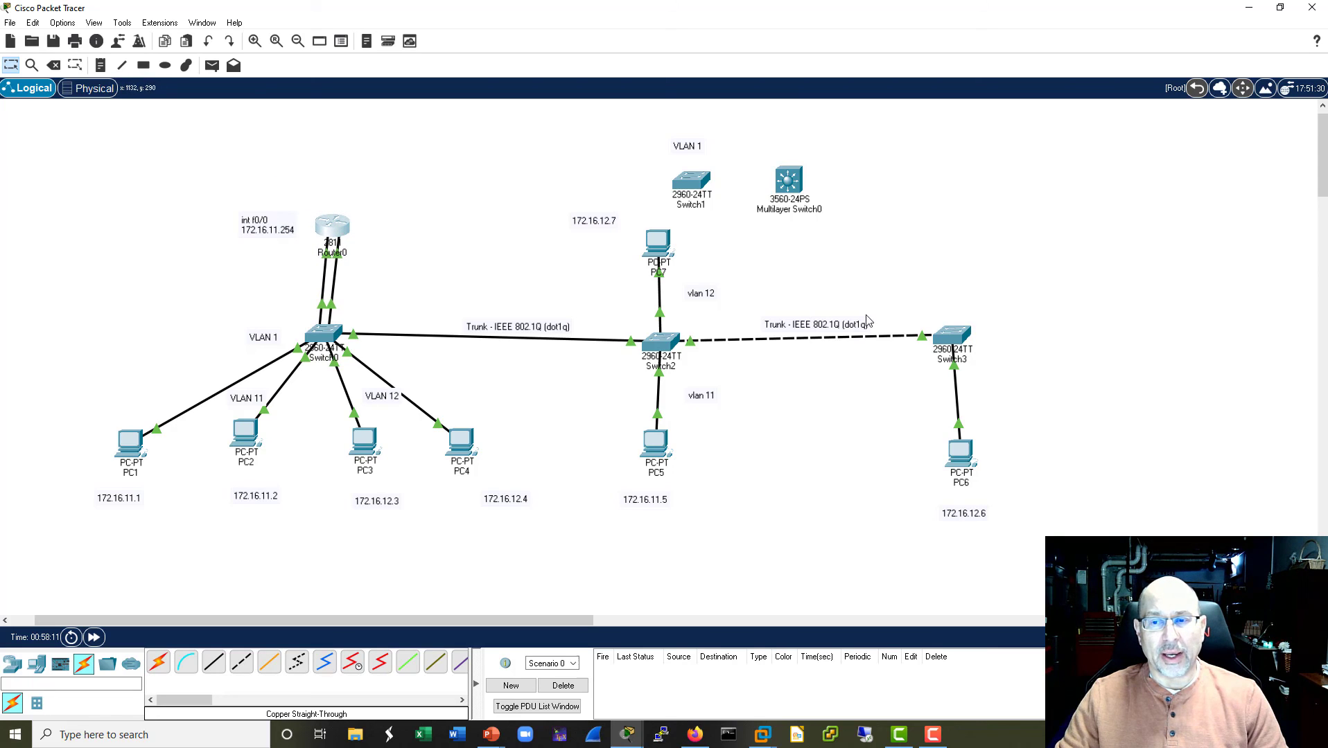
mouse_move(967, 461)
mouse_down()
mouse_move(1061, 451)
mouse_move(959, 456)
mouse_up()
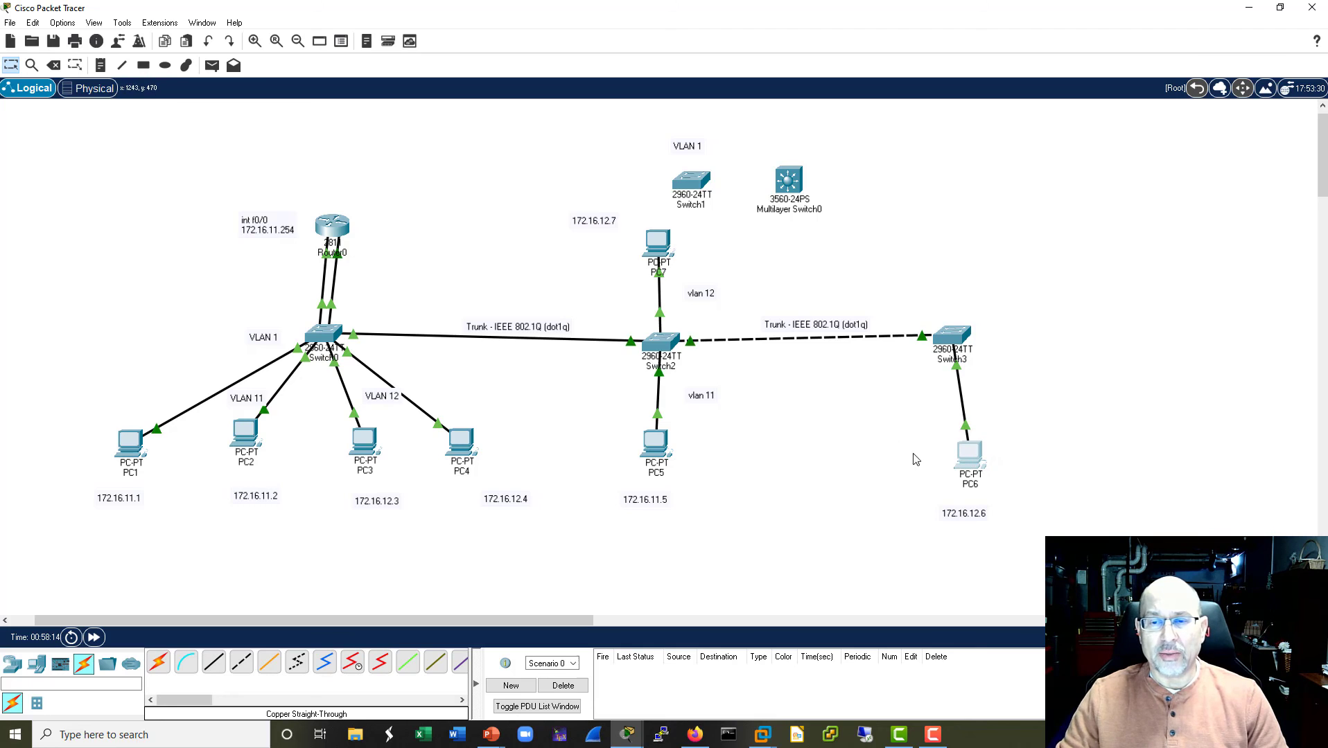
Step: Add a new PC above Switch3, near the topology's upper right, and label it with the note 172.16.11.8
click(37, 664)
click(158, 669)
click(1025, 225)
click(101, 65)
click(1008, 189)
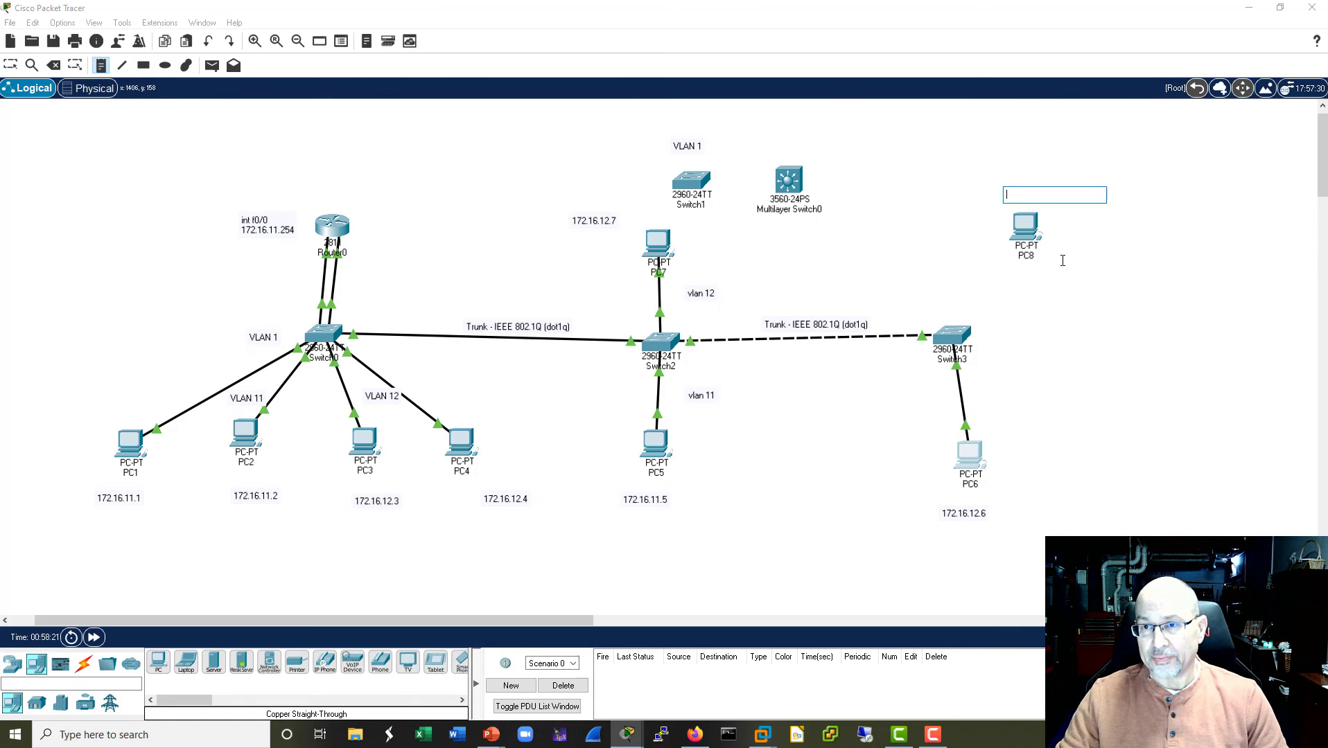
text(172.16.11.8)
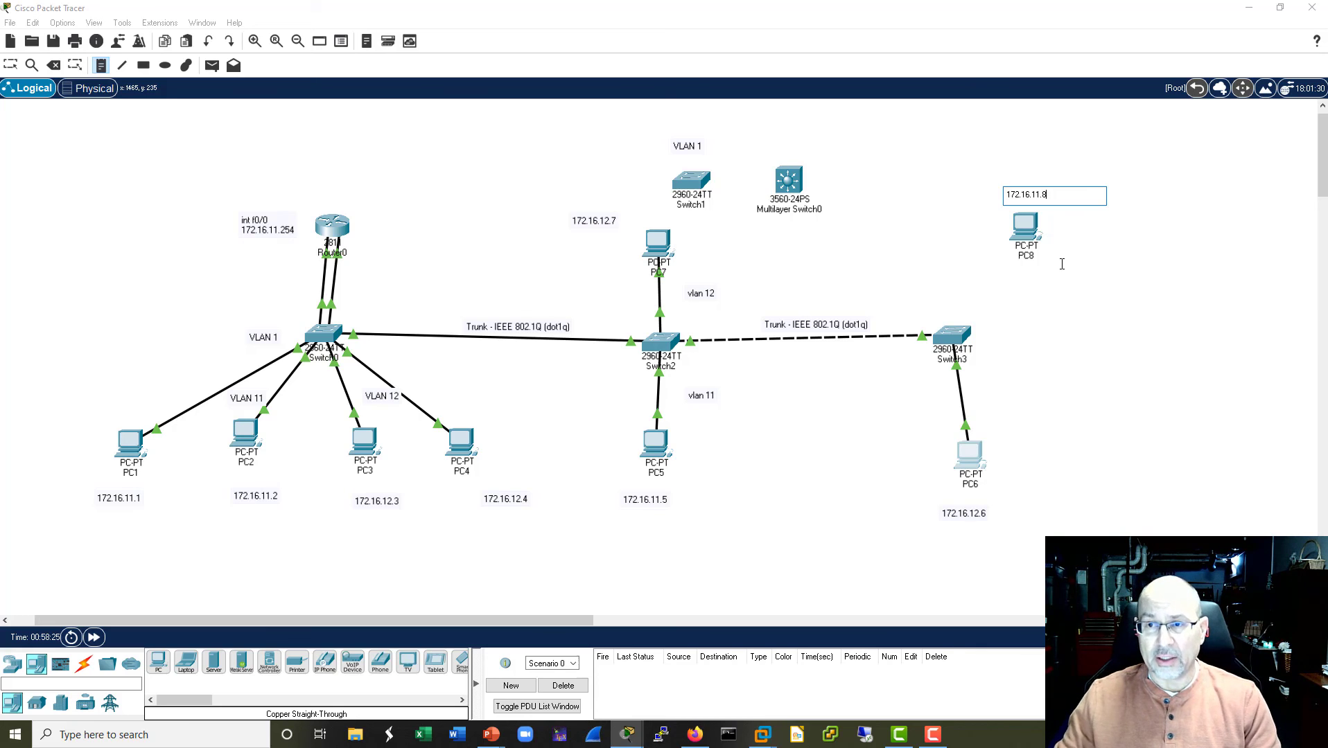
click(1085, 261)
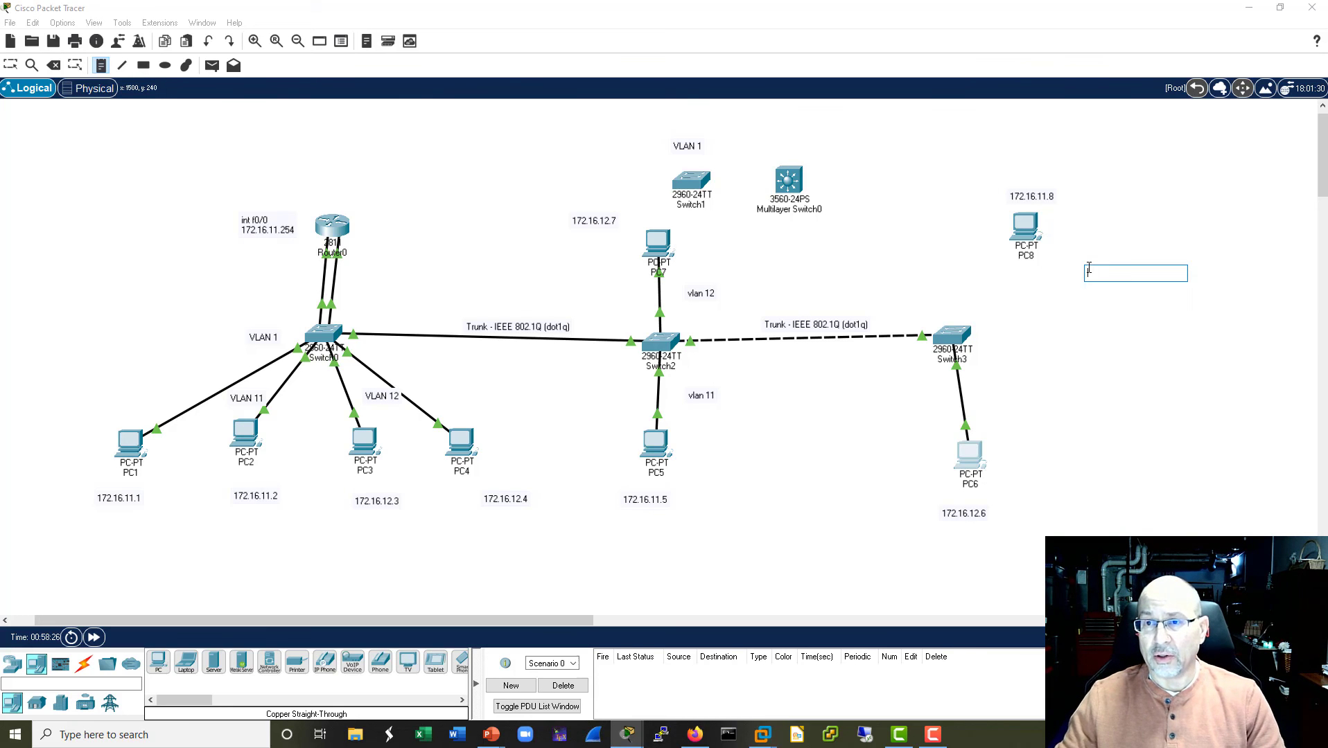
key(Escape)
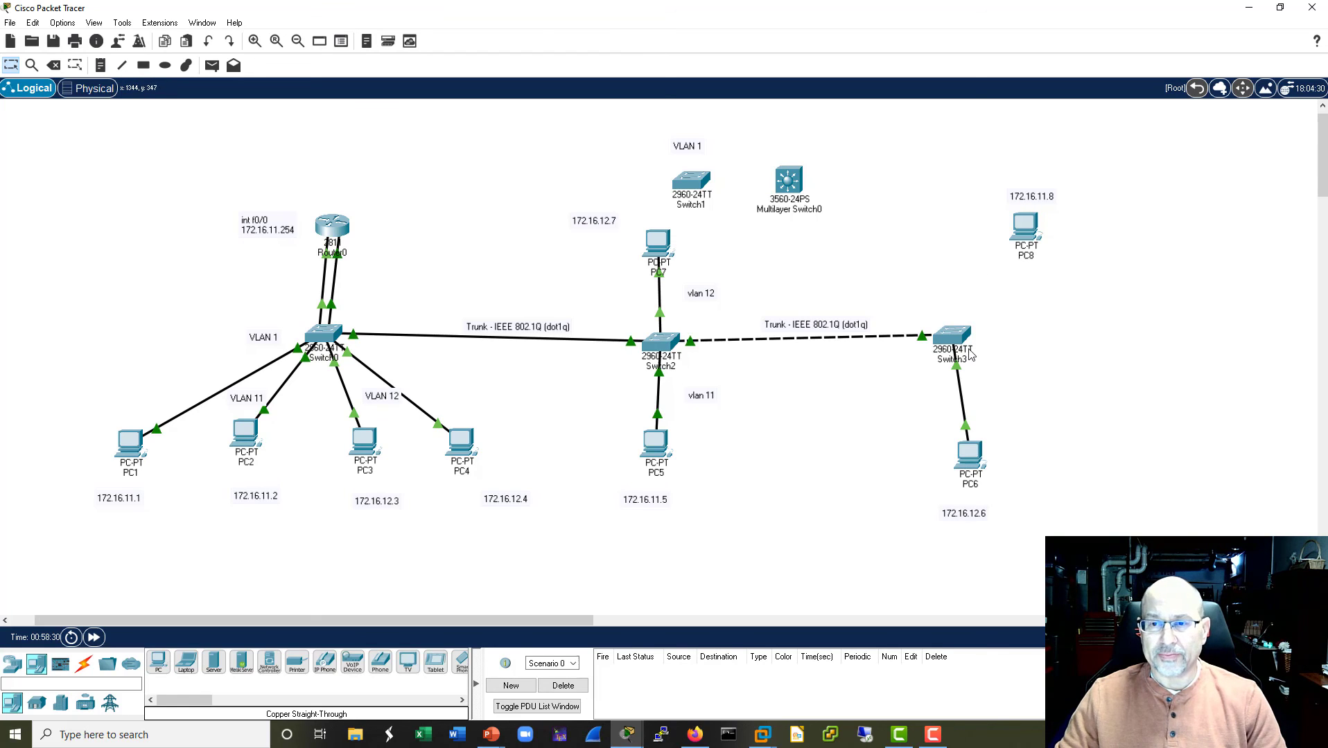
Step: Move Router0 higher above Switch0 and shift Multilayer Switch0 farther away from Switch1
mouse_move(341, 221)
mouse_down()
mouse_move(377, 197)
mouse_move(329, 199)
mouse_up()
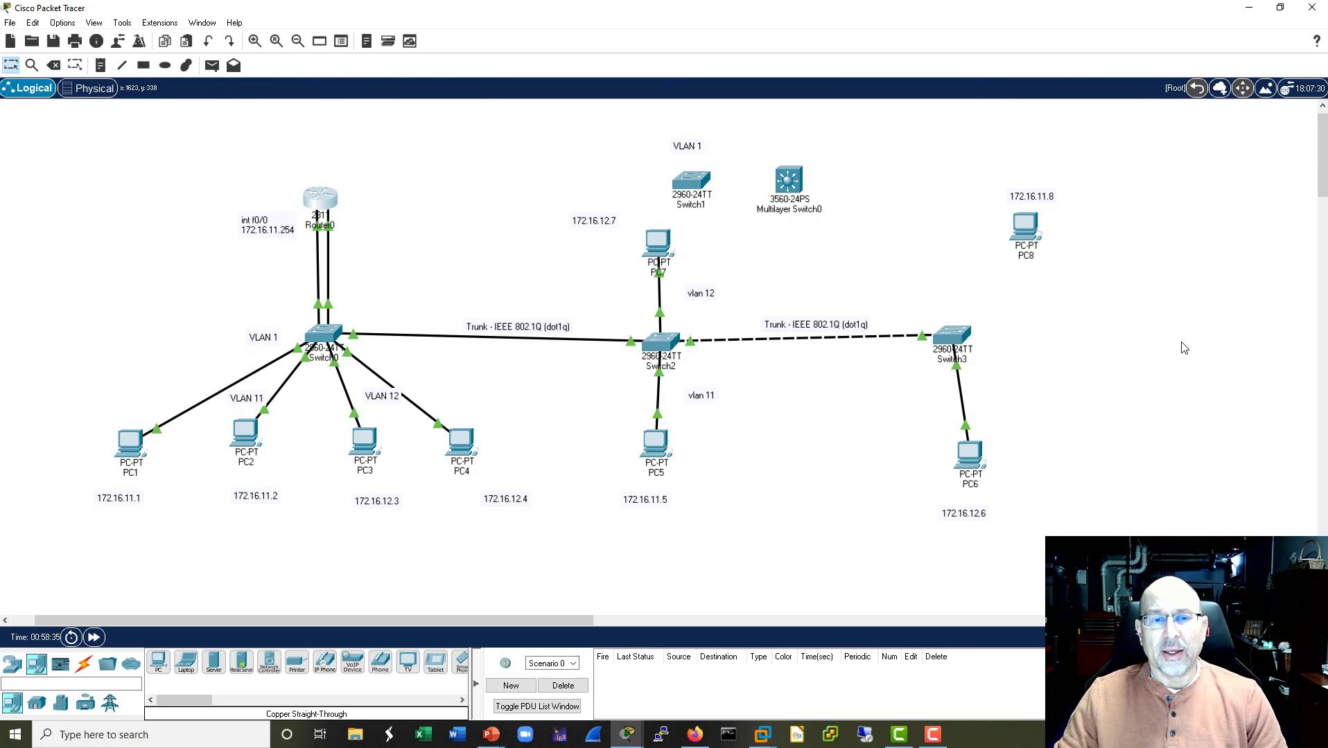
mouse_move(322, 201)
mouse_down()
mouse_move(325, 151)
mouse_move(316, 185)
mouse_up()
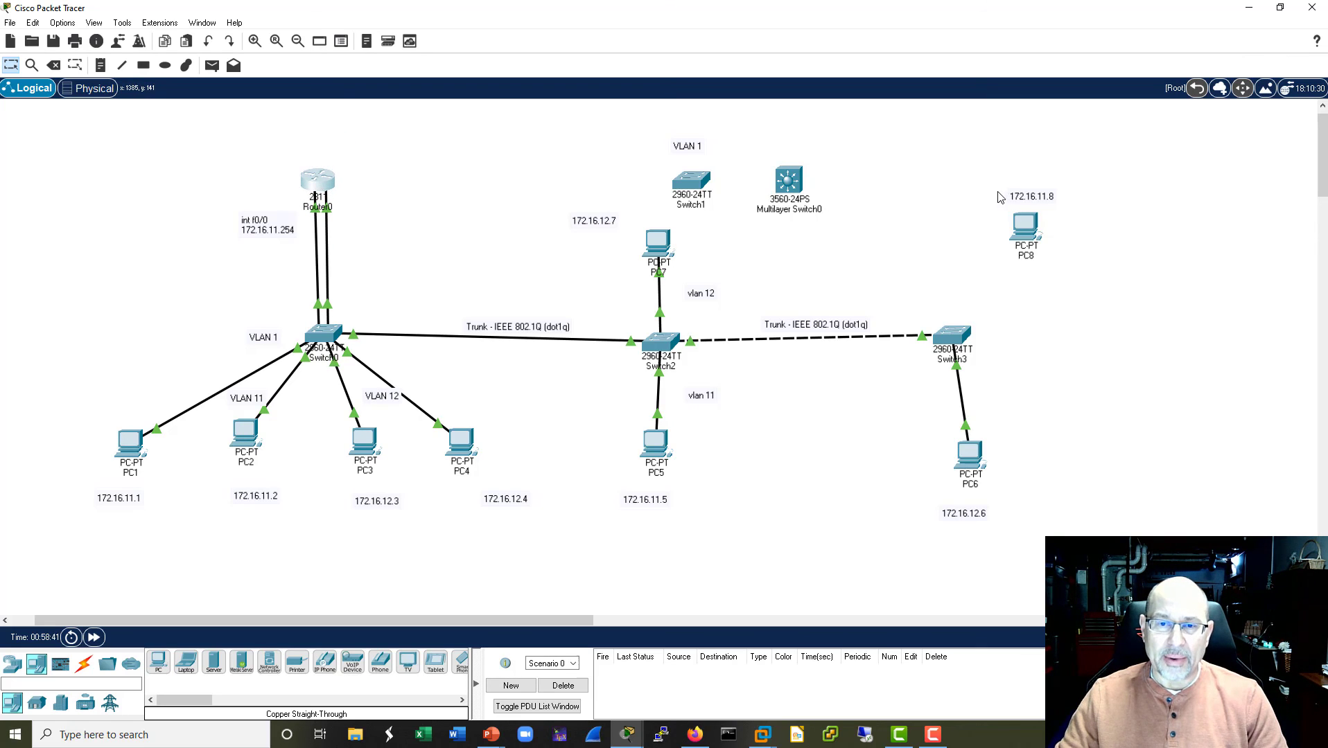
drag(790, 181, 853, 171)
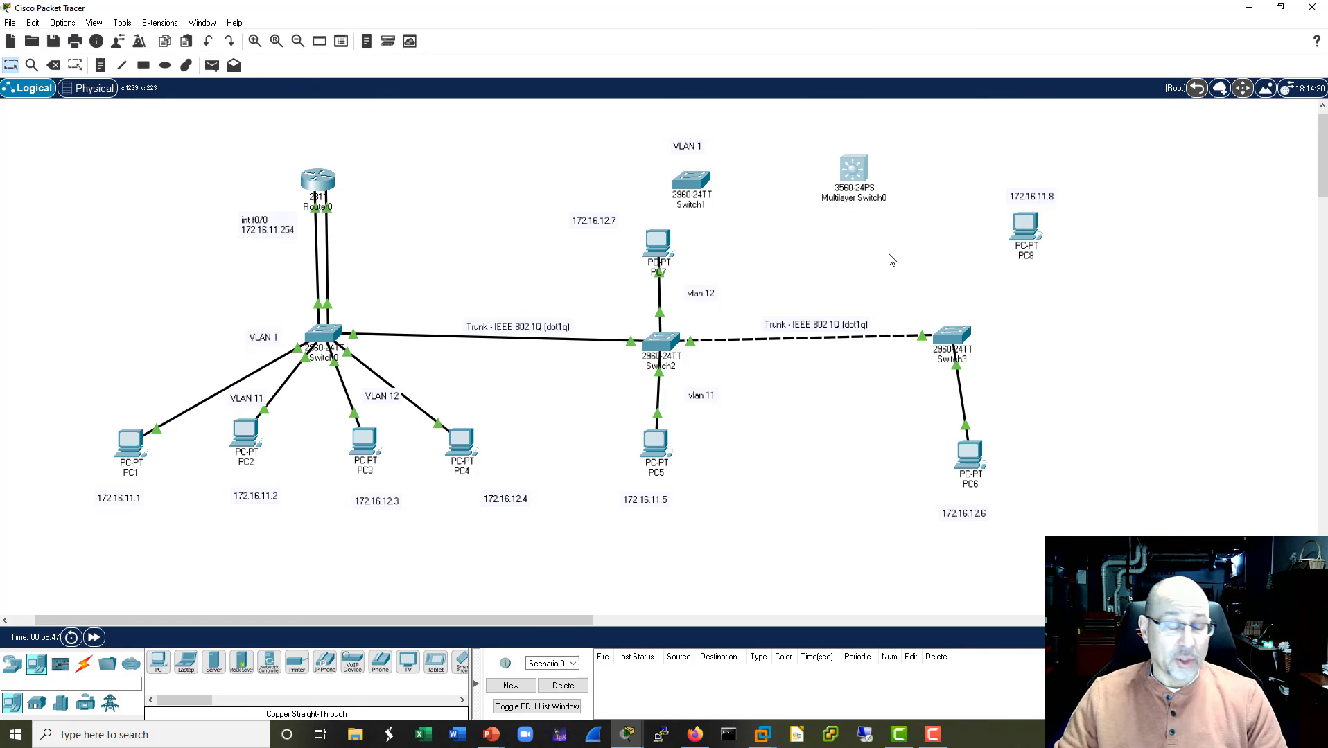